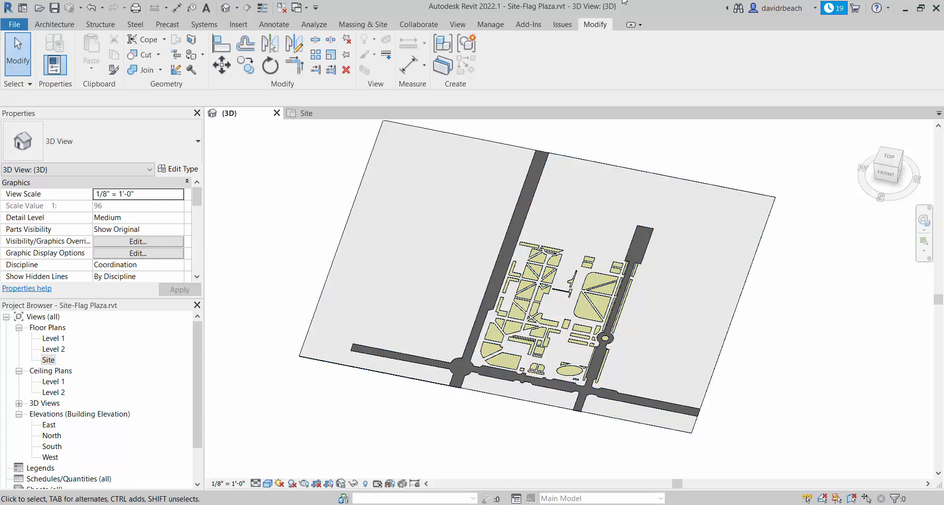
Examine the overall site model in 3D, including its streets, walks and green areas around the plaza.
scroll(581, 334, up, 5)
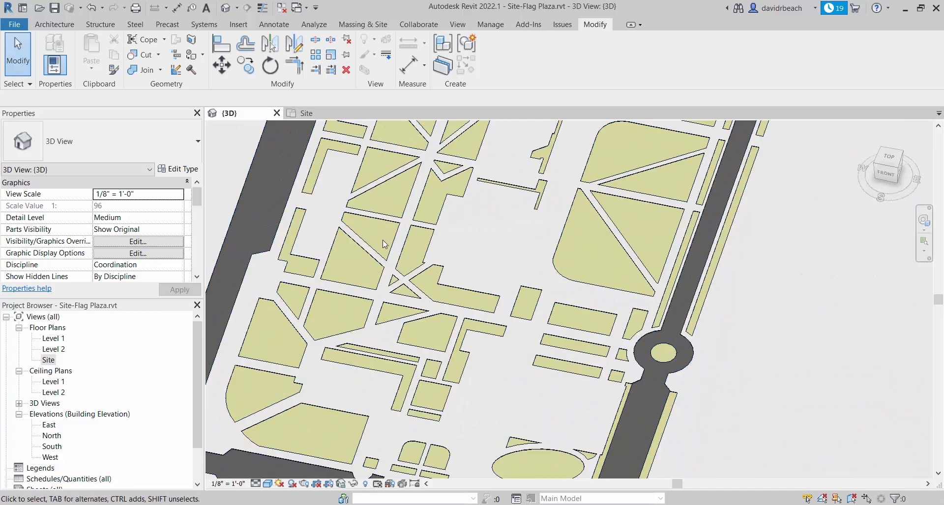
scroll(449, 222, up, 4)
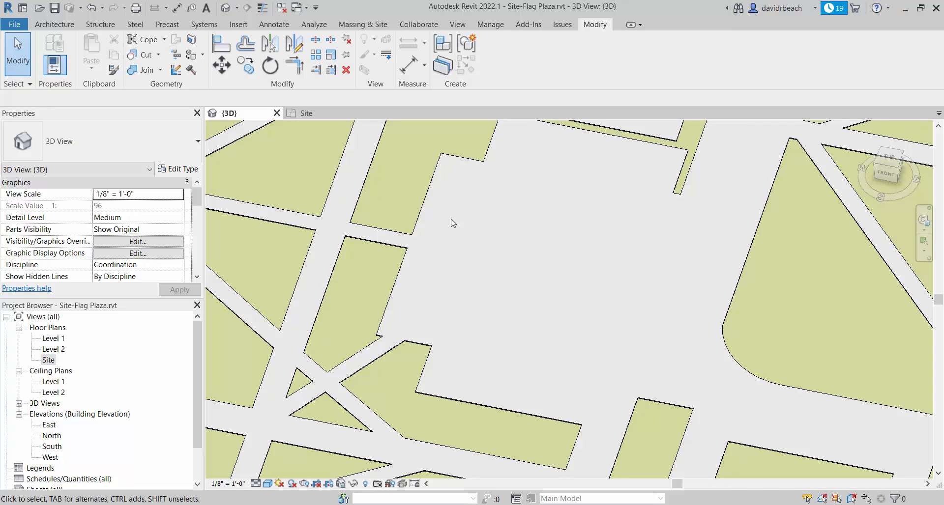
scroll(442, 221, up, 6)
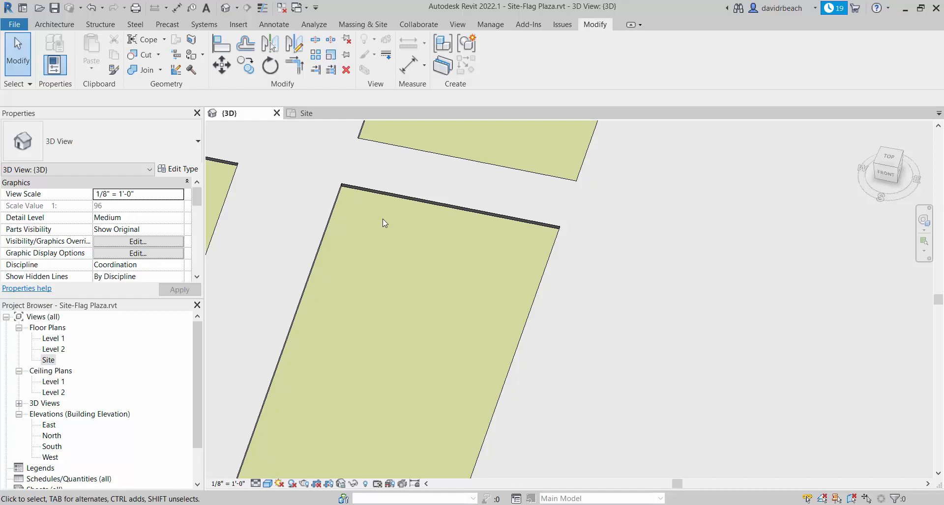
scroll(442, 220, down, 8)
middle_drag(561, 228, 512, 299)
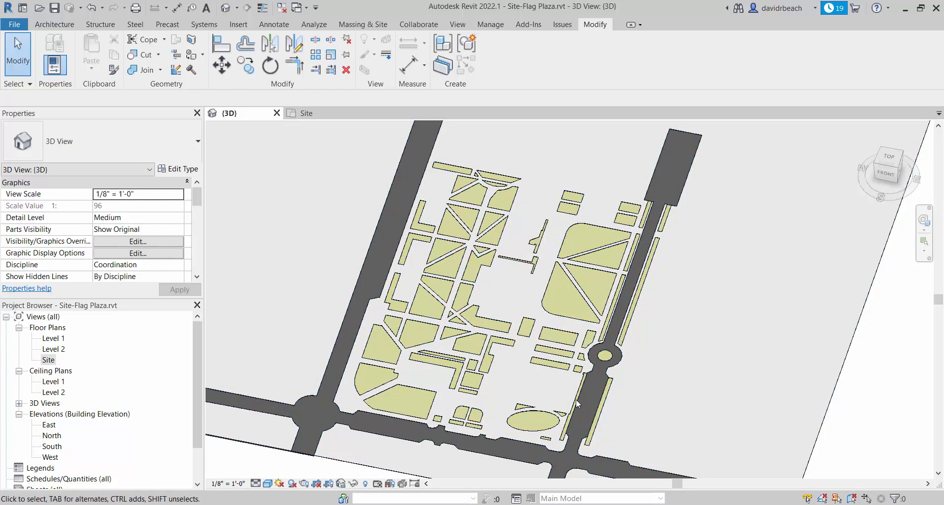
middle_drag(607, 204, 498, 259)
scroll(516, 230, down, 1)
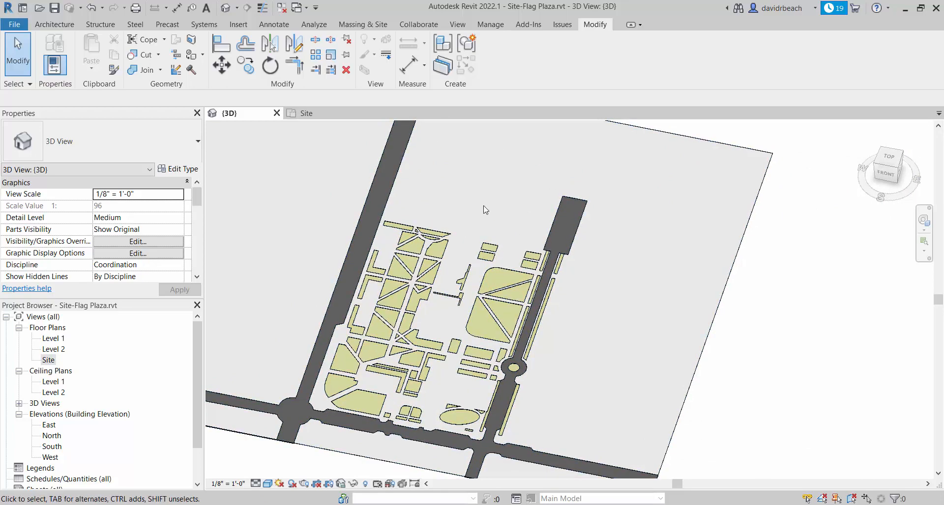
click(450, 280)
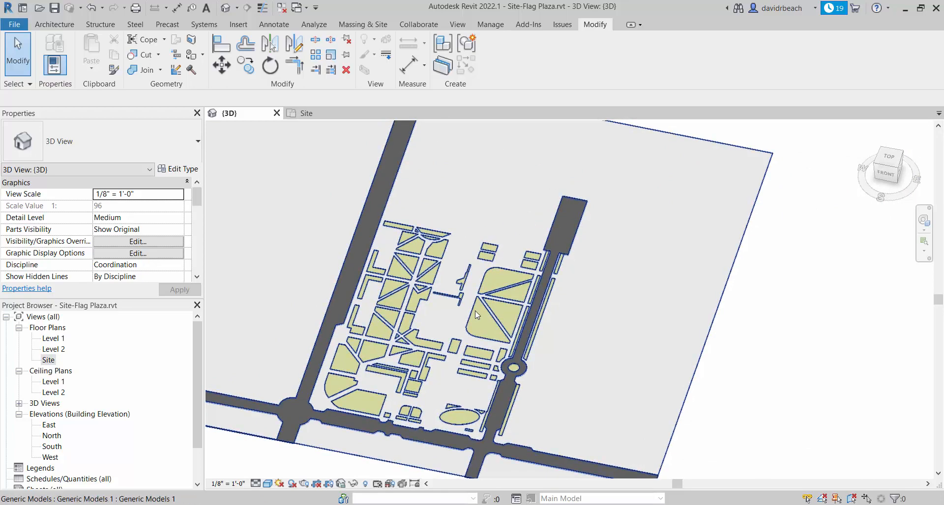
key(Escape)
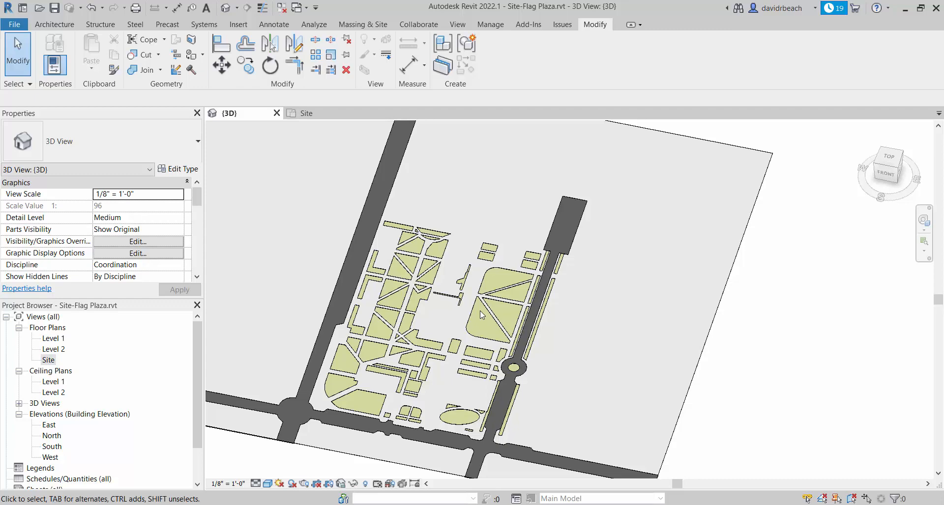
Examine the plaza's green areas closely, including the oval lawn and the walk edges along the southern street.
scroll(480, 311, up, 5)
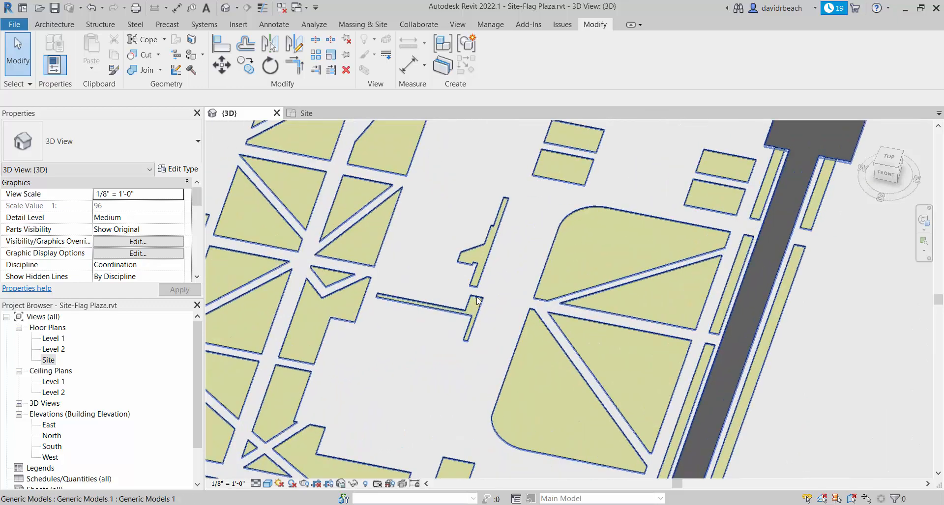
scroll(599, 367, up, 1)
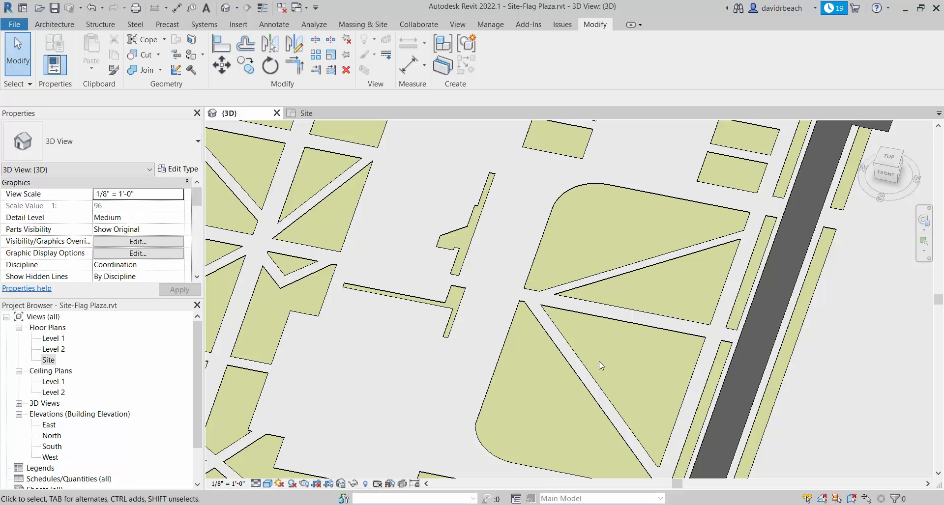
scroll(536, 330, down, 5)
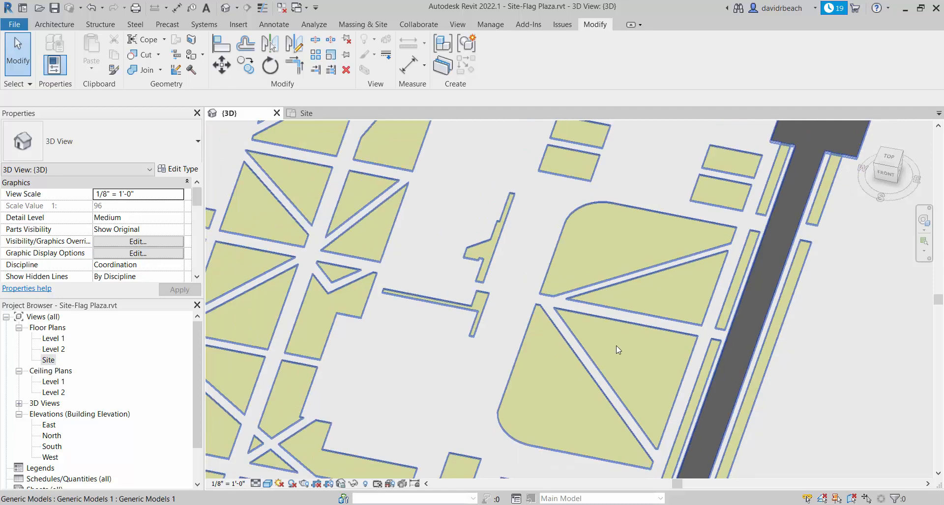
scroll(631, 177, up, 8)
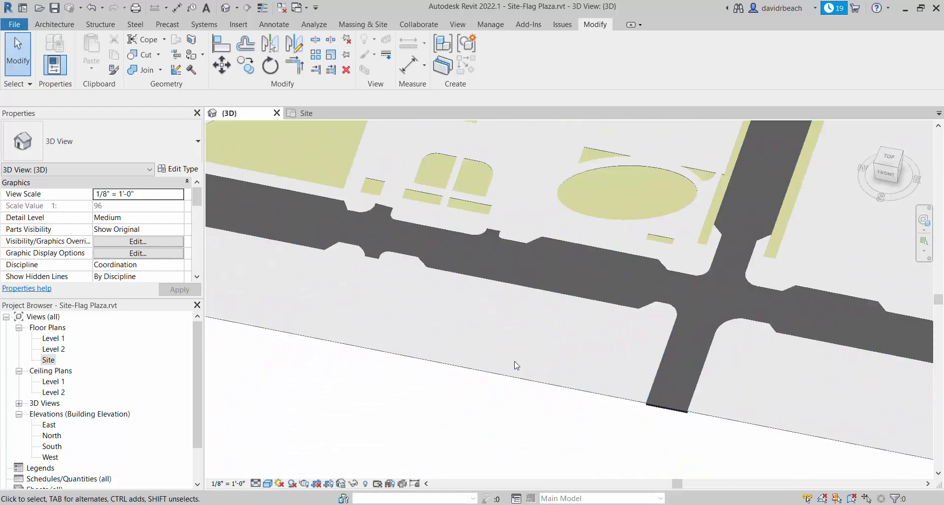
scroll(626, 234, up, 4)
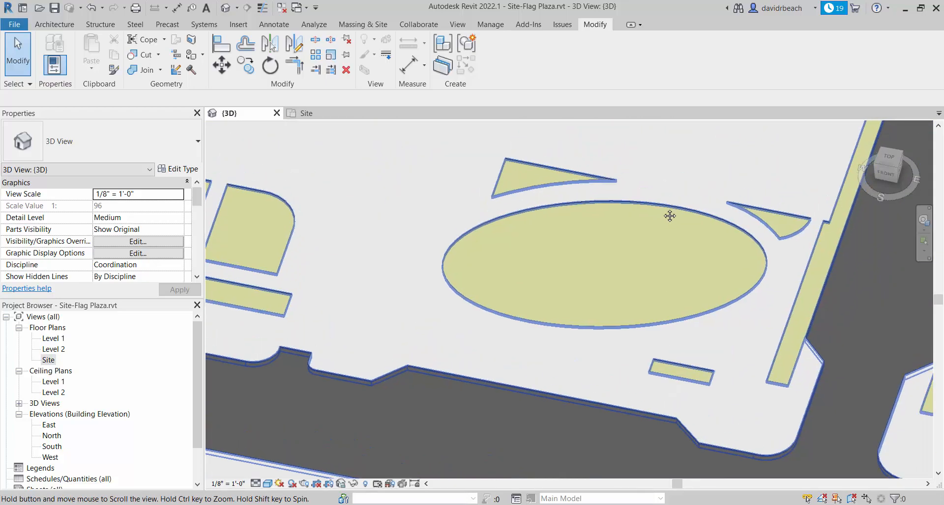
scroll(623, 233, down, 2)
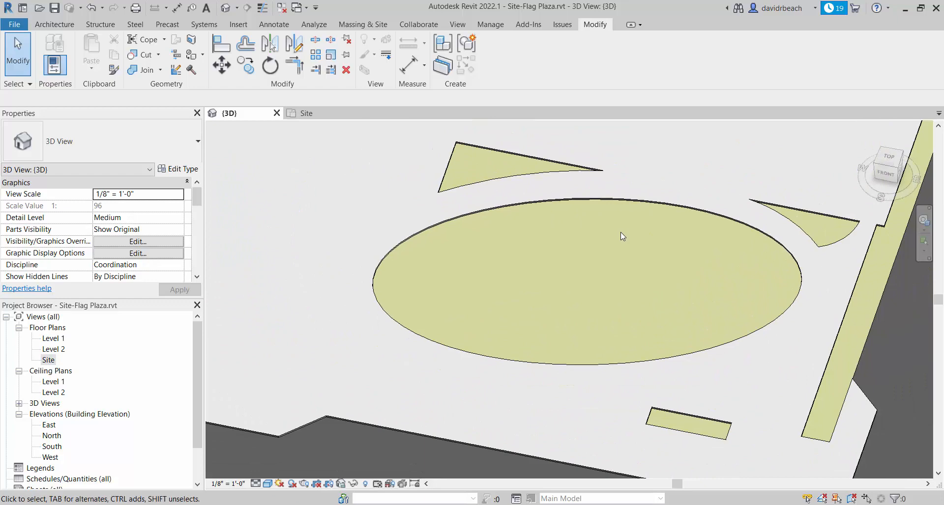
scroll(623, 232, down, 5)
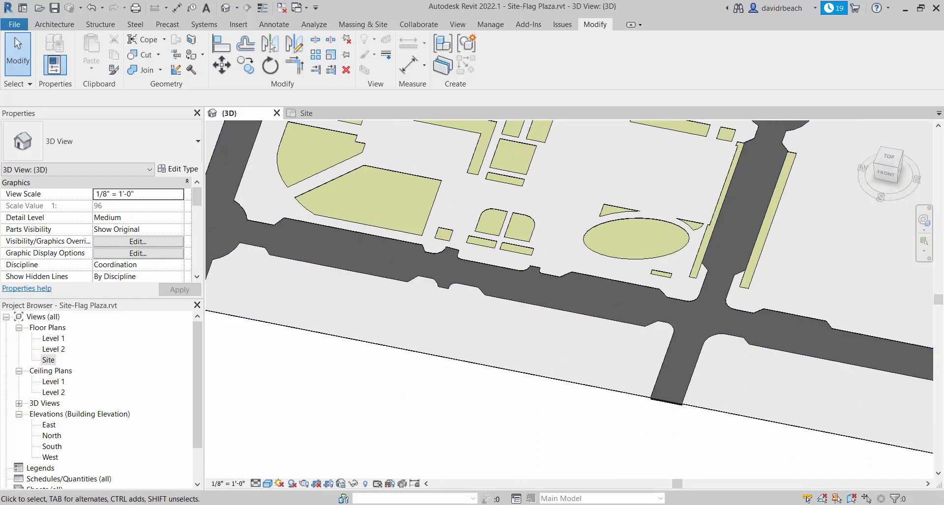
Switch to the browser, close the Outlook mail page and return to Revit.
key(alt+Tab)
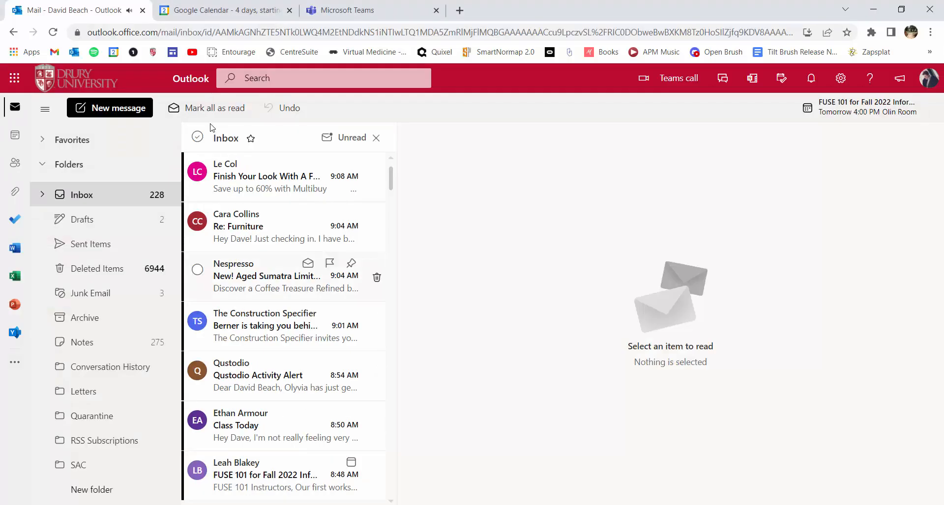
click(143, 10)
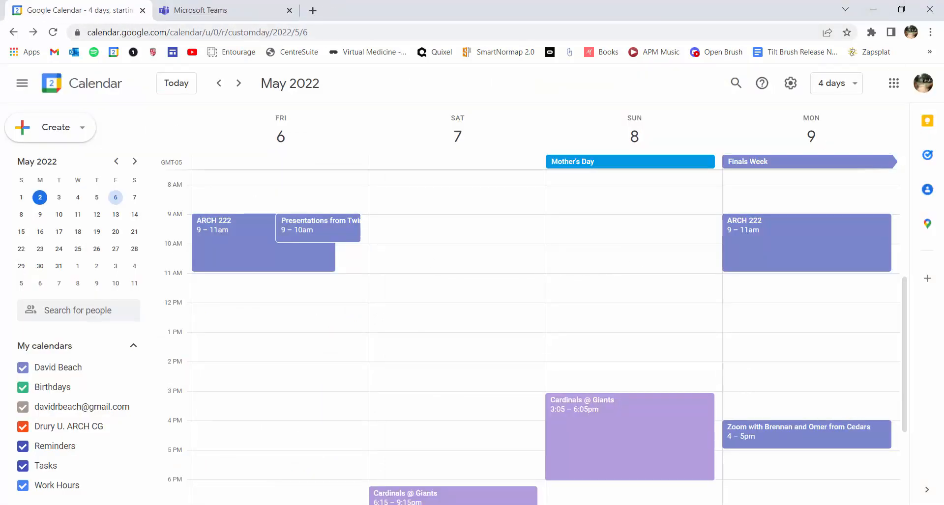
key(alt+Tab)
Edit the generic site model in place and open the sketch of the walk extrusion south of the street for editing.
scroll(566, 295, down, 2)
scroll(562, 305, up, 5)
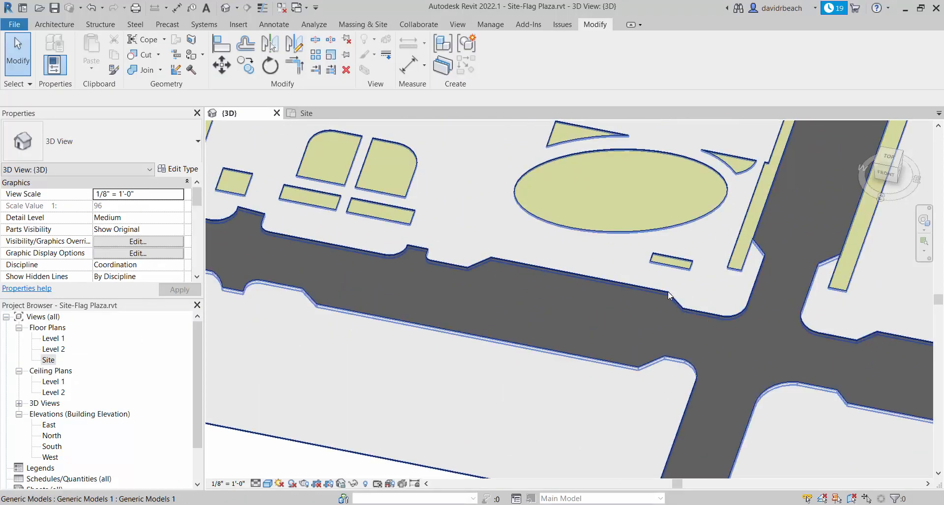
scroll(660, 207, down, 3)
middle_drag(678, 247, 648, 298)
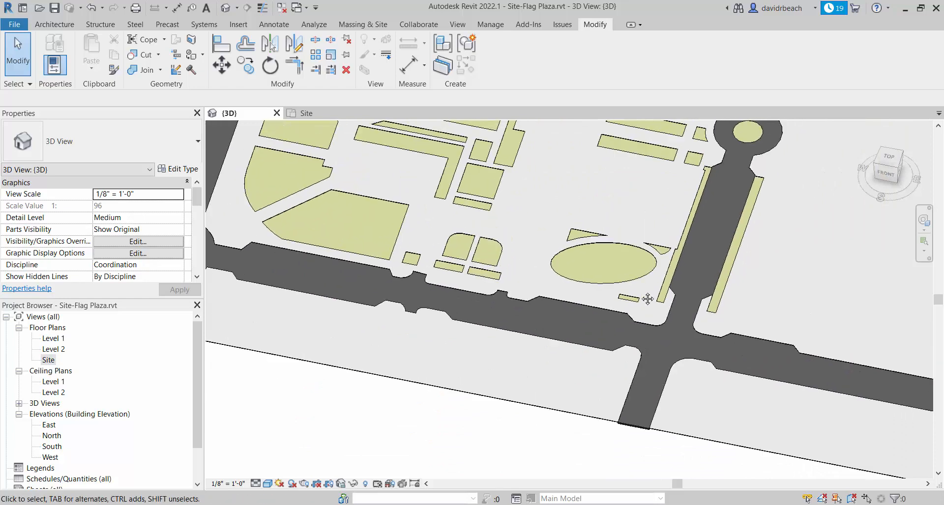
scroll(575, 419, down, 1)
click(573, 415)
scroll(484, 440, down, 5)
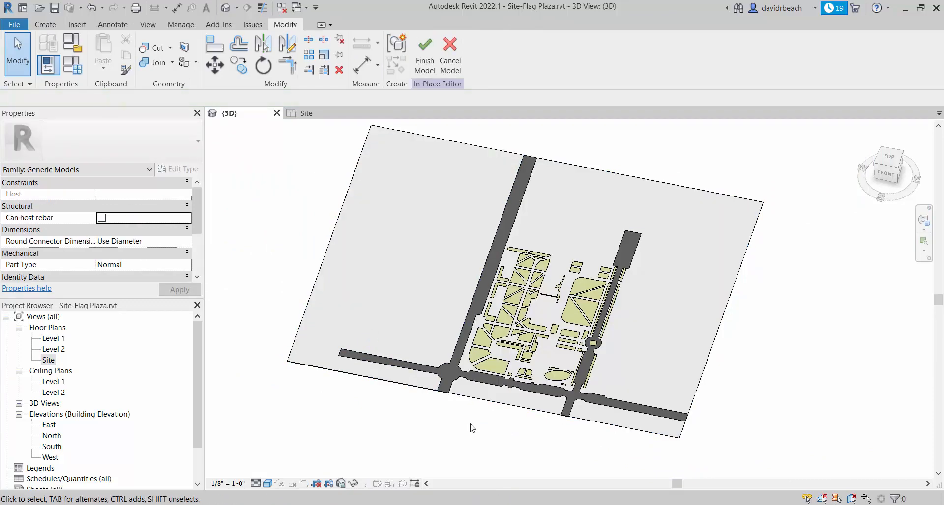
scroll(442, 373, up, 5)
click(453, 359)
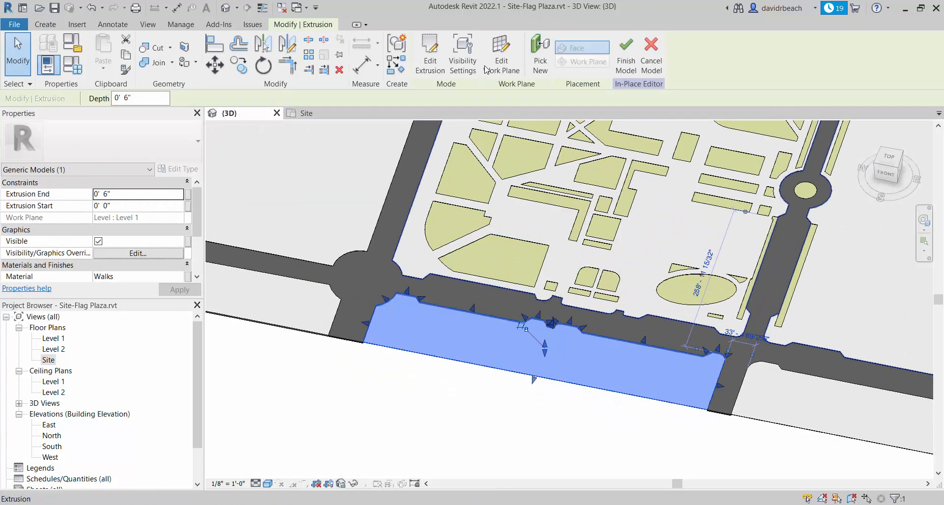
click(429, 54)
Examine the southern walk's sketch outline along its curb and corners, finish the sketch and deselect the extrusion.
scroll(379, 315, up, 2)
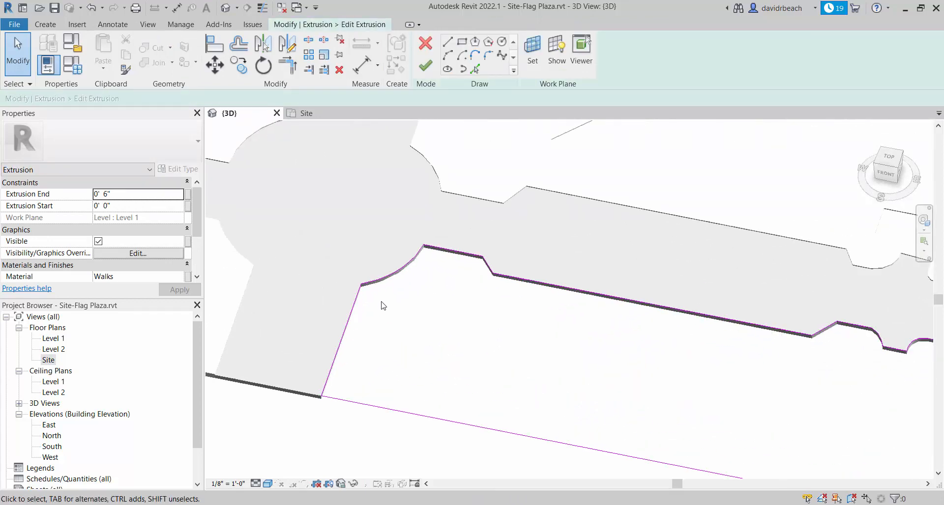
mouse_move(500, 312)
middle_down()
mouse_move(719, 319)
mouse_move(512, 295)
middle_up()
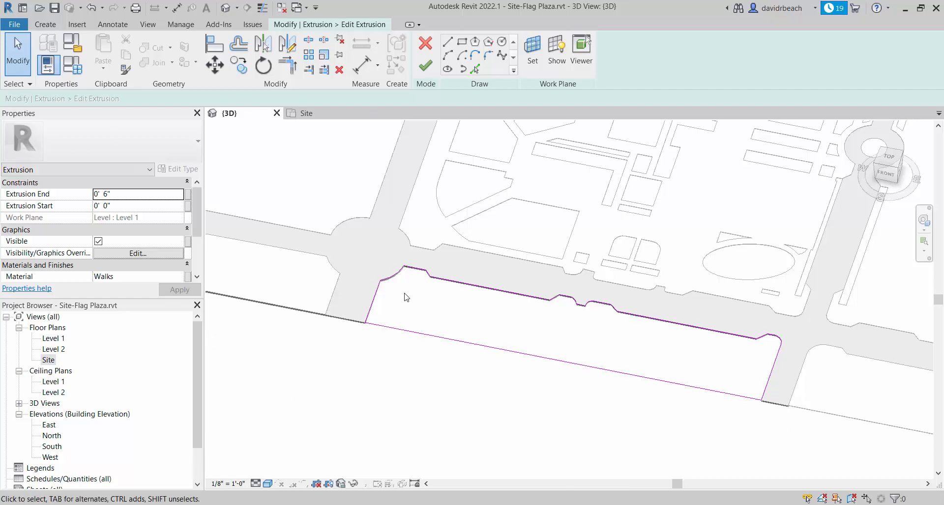
scroll(431, 294, up, 4)
mouse_move(338, 308)
middle_down()
mouse_move(417, 278)
mouse_move(410, 266)
middle_up()
scroll(411, 266, down, 1)
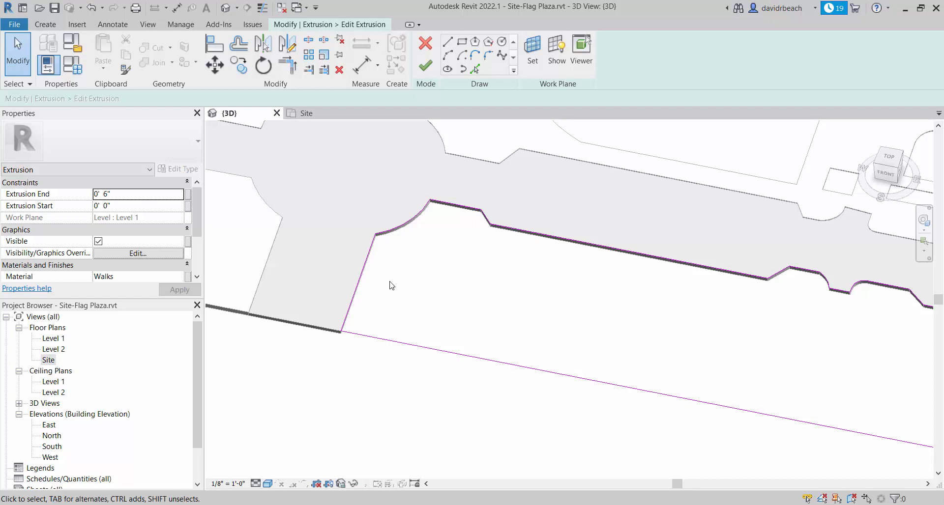
scroll(423, 276, down, 8)
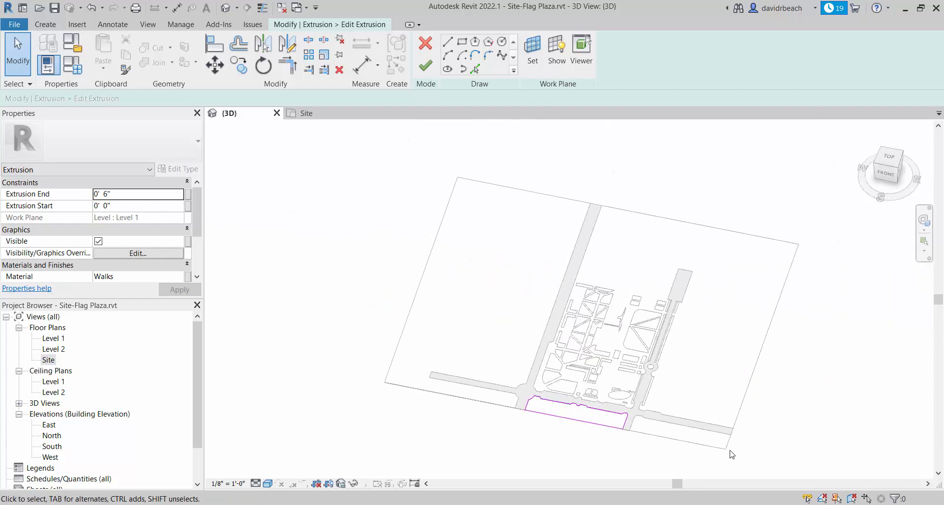
scroll(555, 445, up, 5)
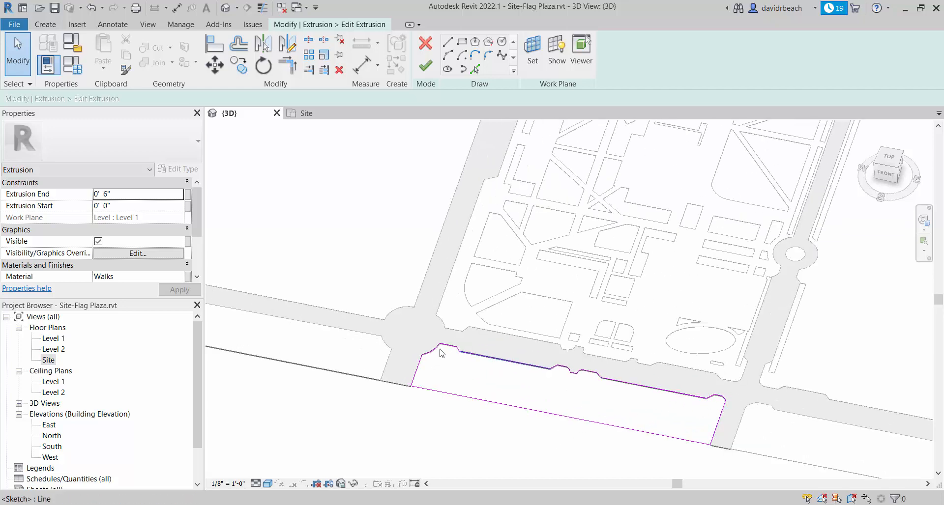
scroll(472, 393, up, 5)
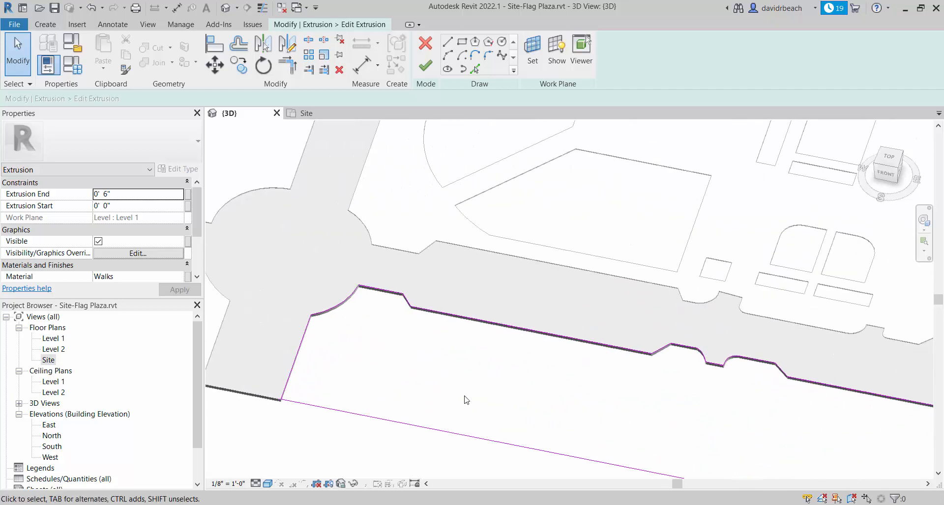
click(425, 65)
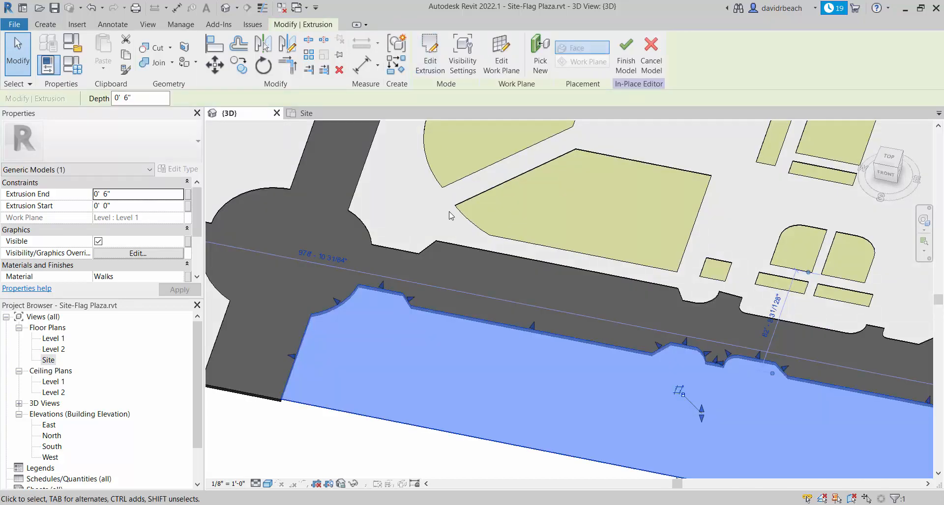
click(432, 220)
Review the street and green extrusions across the site and finish the in-place model.
scroll(407, 328, down, 5)
middle_drag(434, 369, 421, 349)
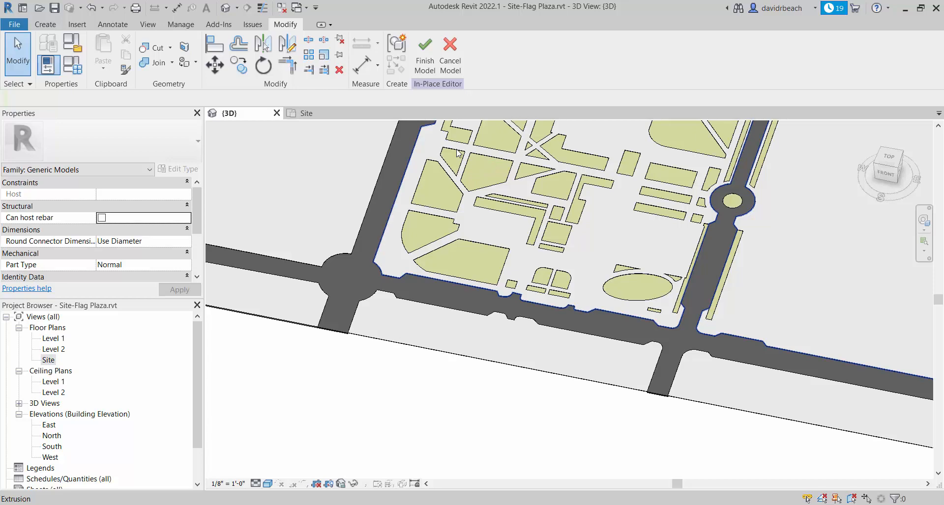
scroll(344, 206, down, 5)
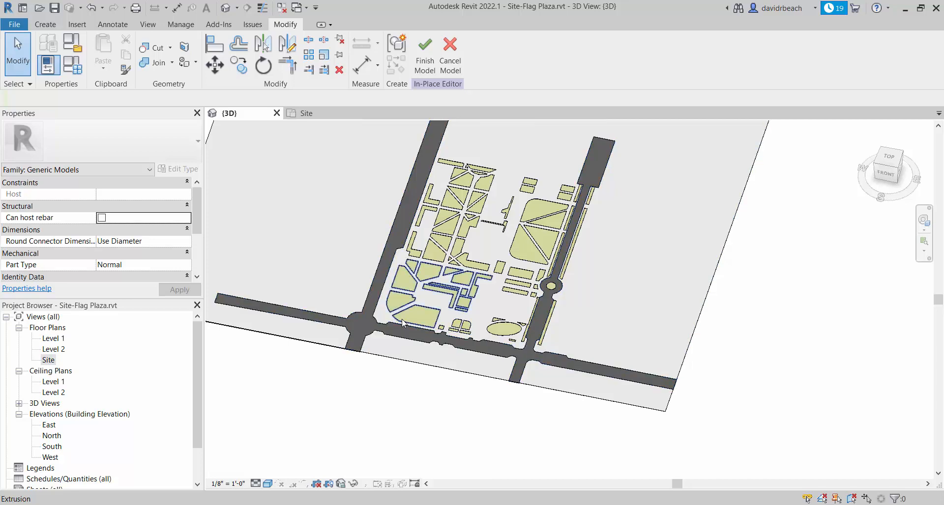
scroll(405, 149, up, 3)
click(425, 52)
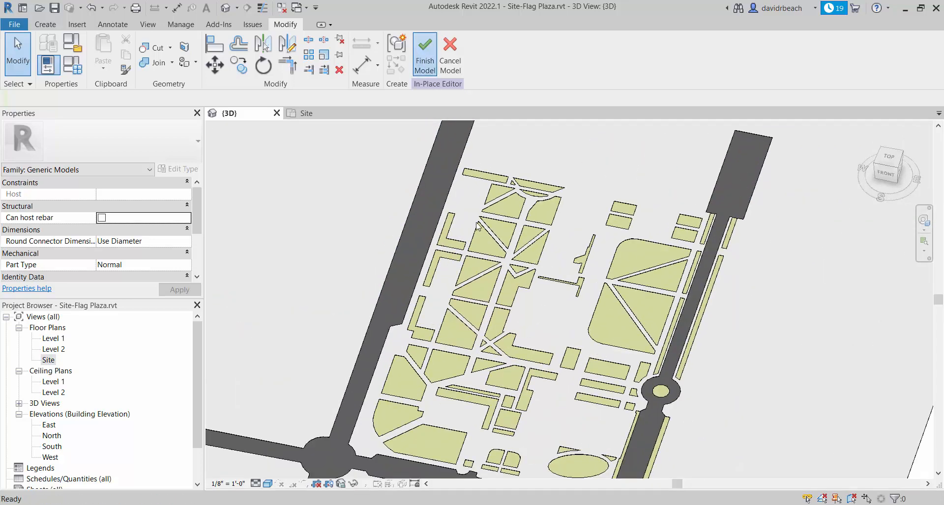
Reopen the site model for in-place editing and inspect the Greens extrusion in the plaza's southwest part.
scroll(480, 231, down, 3)
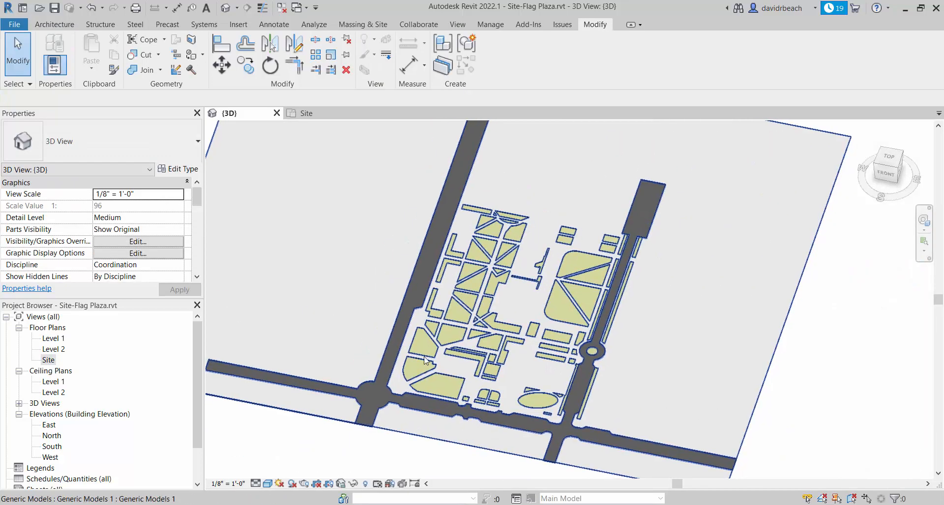
scroll(428, 339, up, 5)
click(494, 261)
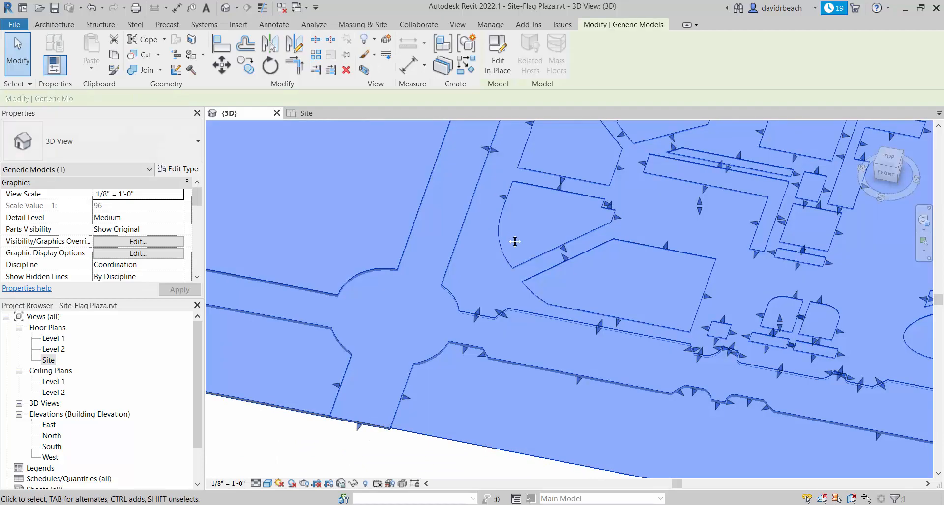
middle_drag(516, 241, 447, 257)
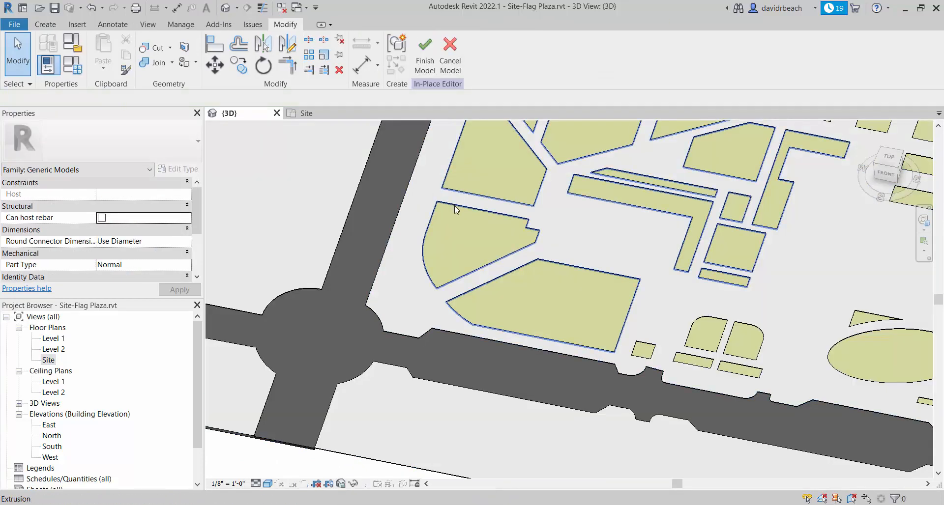
click(454, 206)
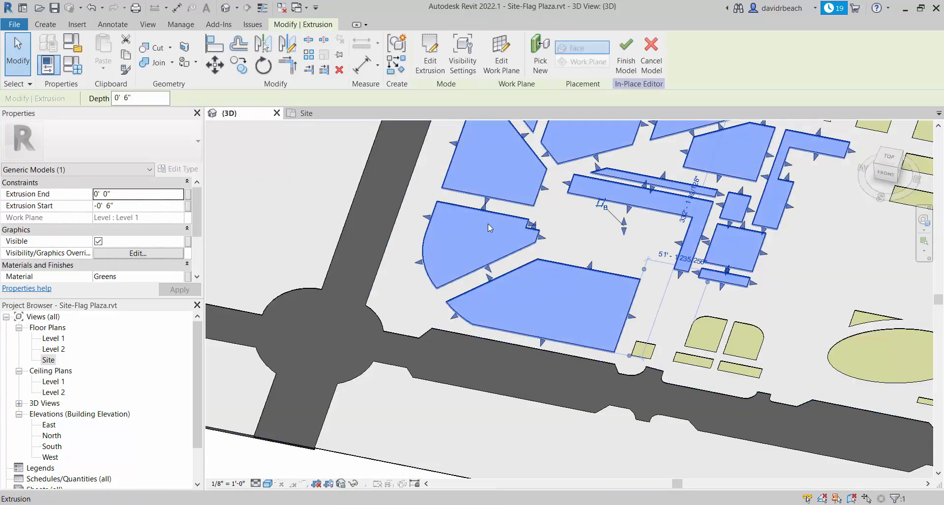
click(646, 284)
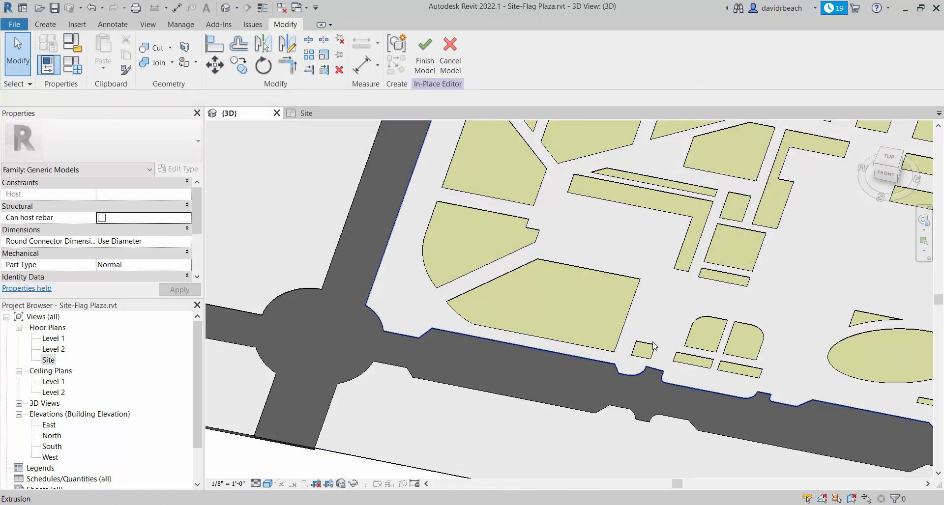
Open the sketch of the void extrusion that cuts the southwest greens, examine its outlines and finish the sketch.
click(636, 290)
middle_drag(636, 291, 576, 287)
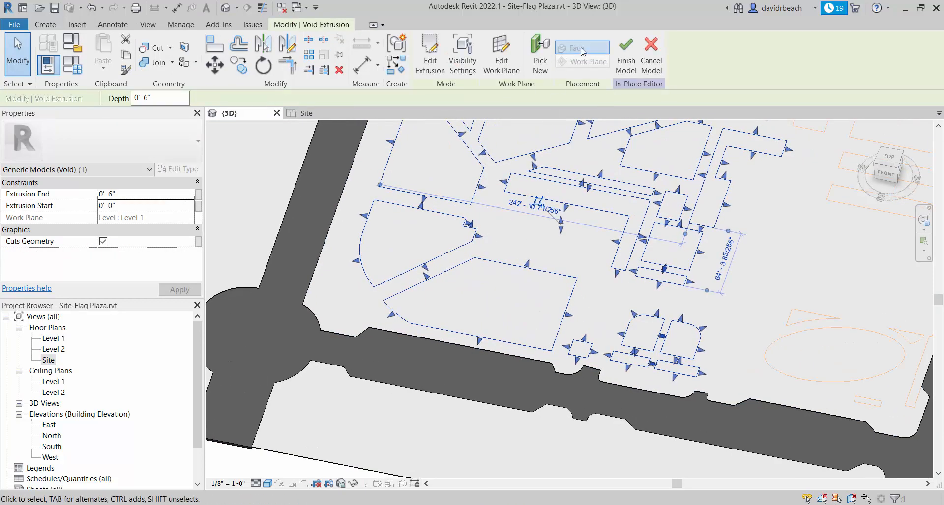
click(430, 54)
scroll(558, 250, down, 4)
middle_drag(558, 249, 477, 310)
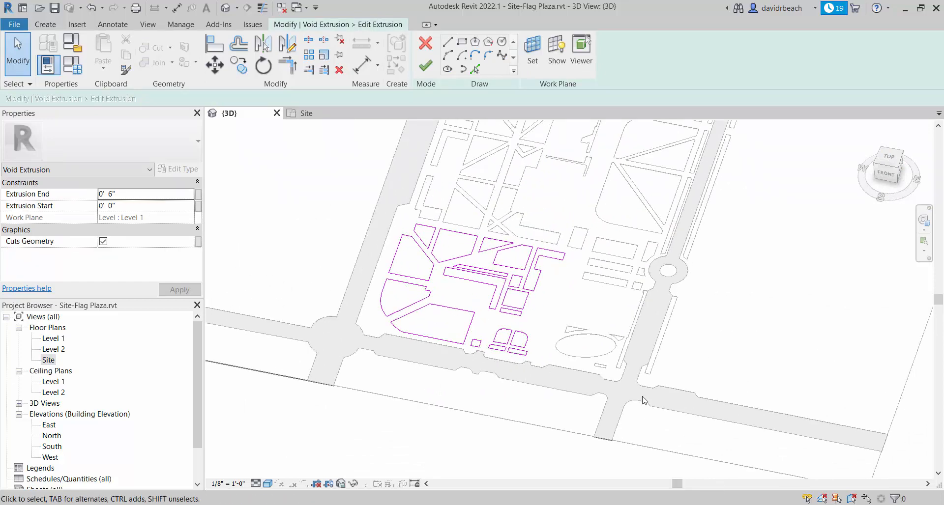
click(426, 65)
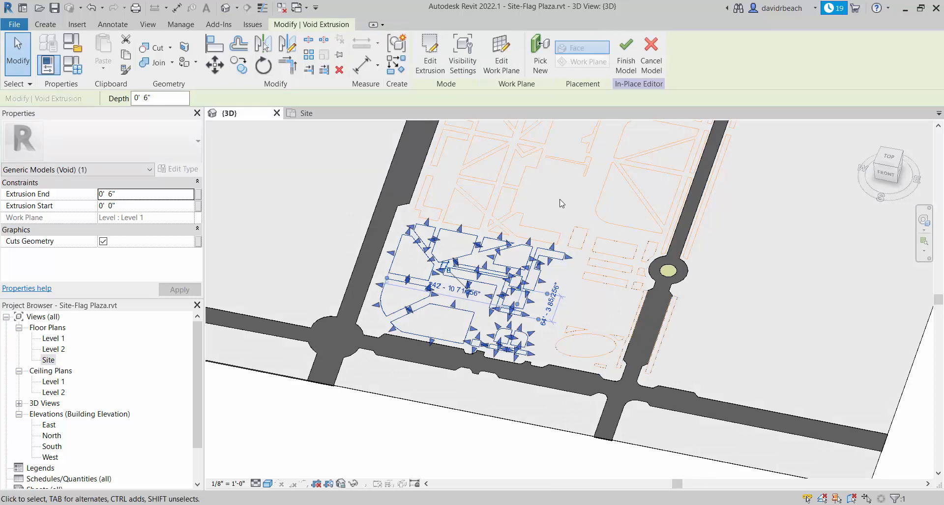
Inspect the large Walks extrusion that covers the plaza and the area east of the main street, and deselect it.
scroll(561, 203, down, 3)
scroll(614, 211, down, 3)
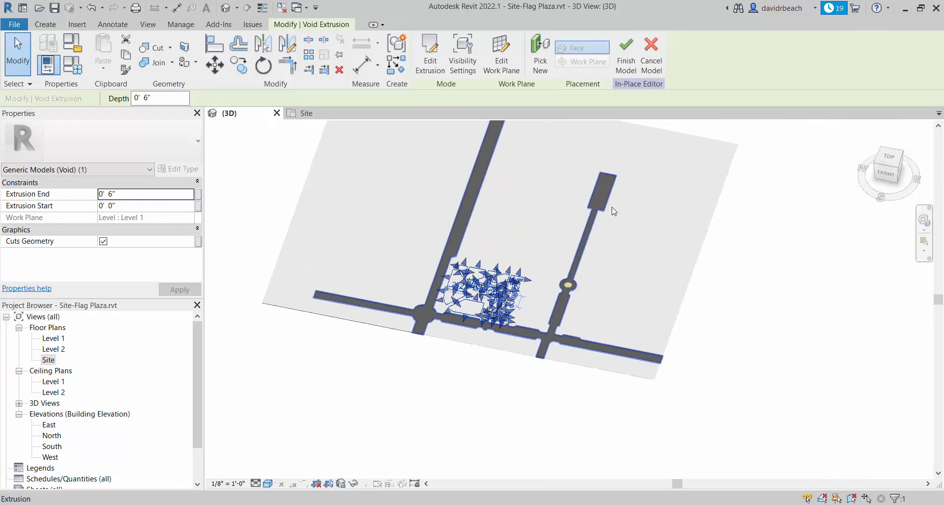
click(732, 152)
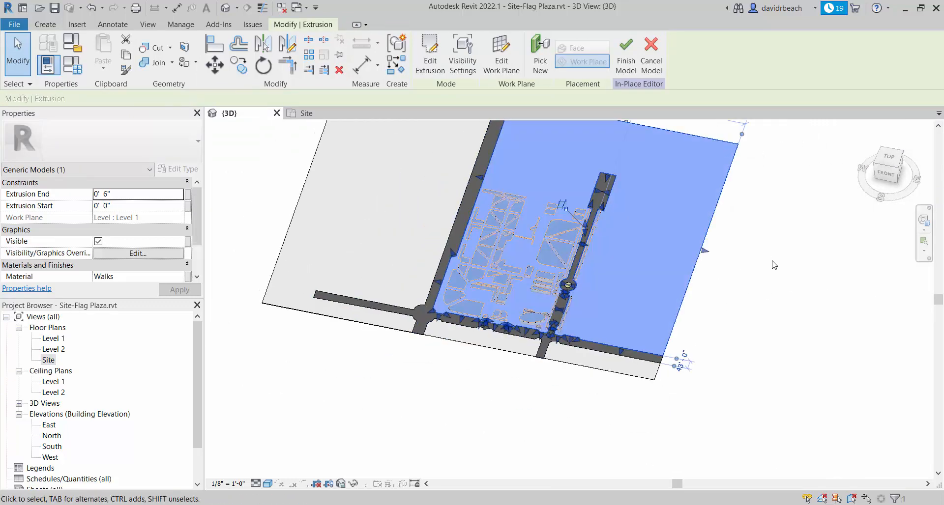
click(772, 268)
Inspect the Greens extrusion in the plaza's southwest part, deselect it and review the greens across the site.
scroll(454, 300, up, 5)
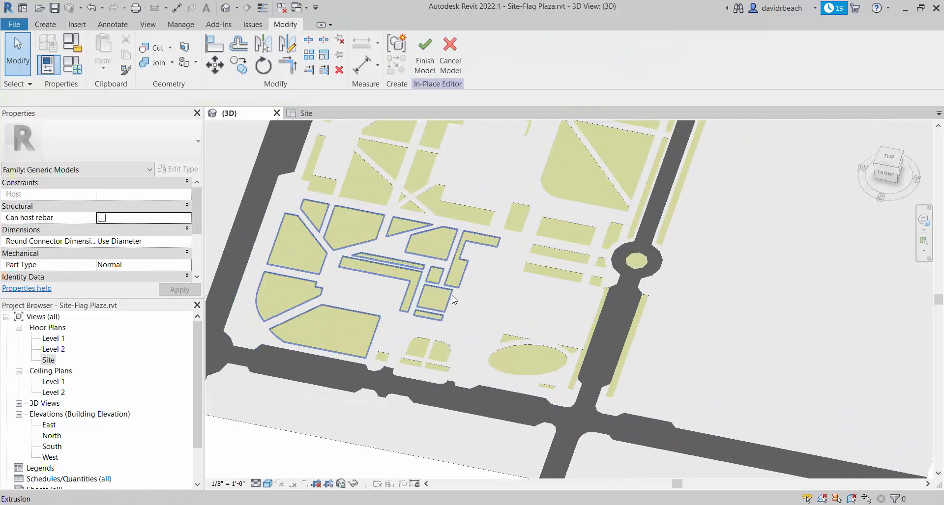
click(454, 300)
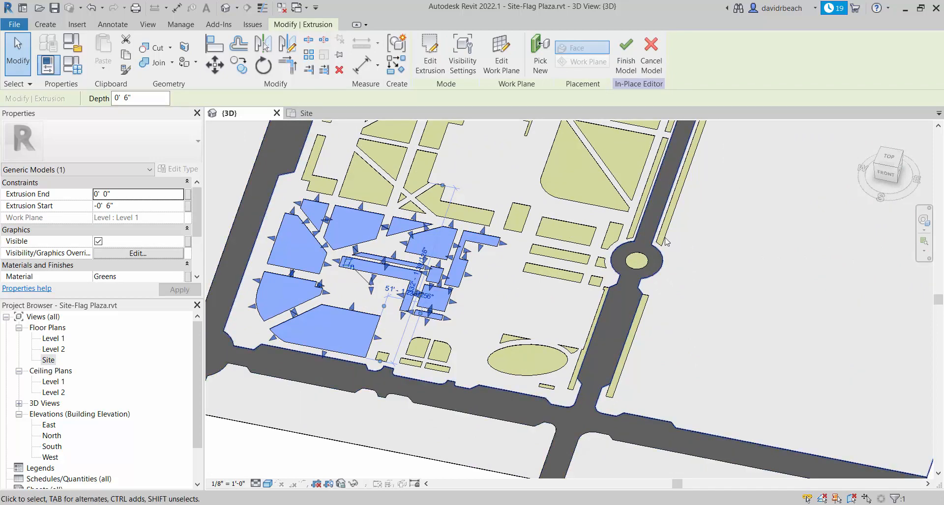
scroll(512, 245, down, 3)
key(Escape)
scroll(525, 285, down, 2)
middle_drag(525, 286, 526, 326)
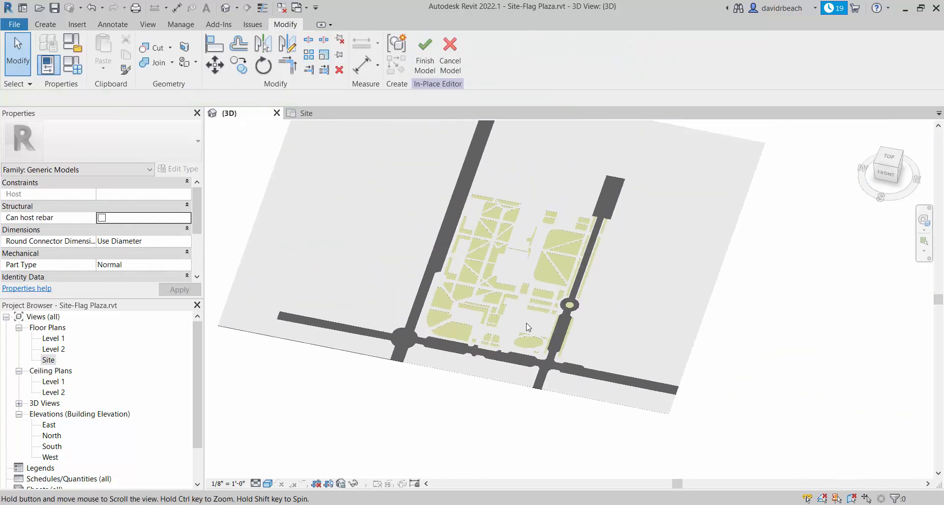
scroll(558, 204, up, 2)
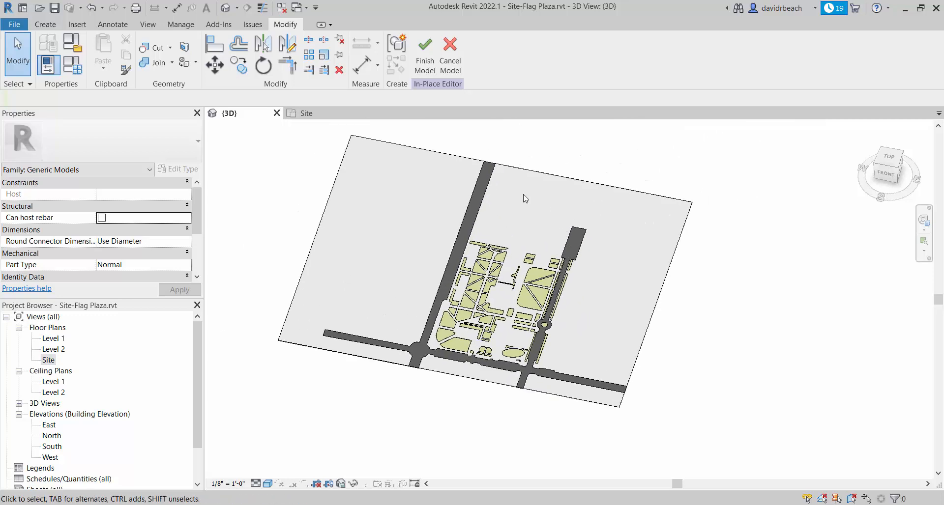
scroll(420, 325, up, 3)
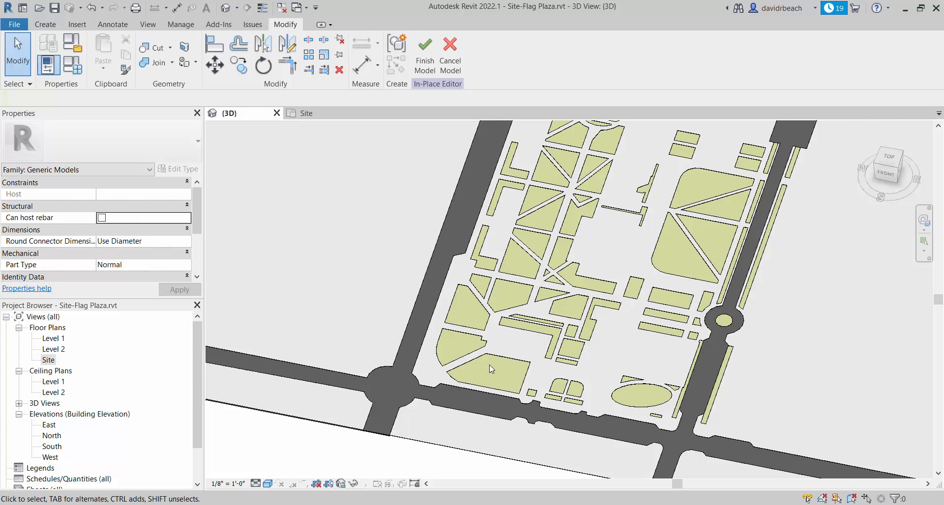
Inspect the Greens extrusions one after another up the plaza's west side and finish the in-place model.
click(506, 322)
click(571, 240)
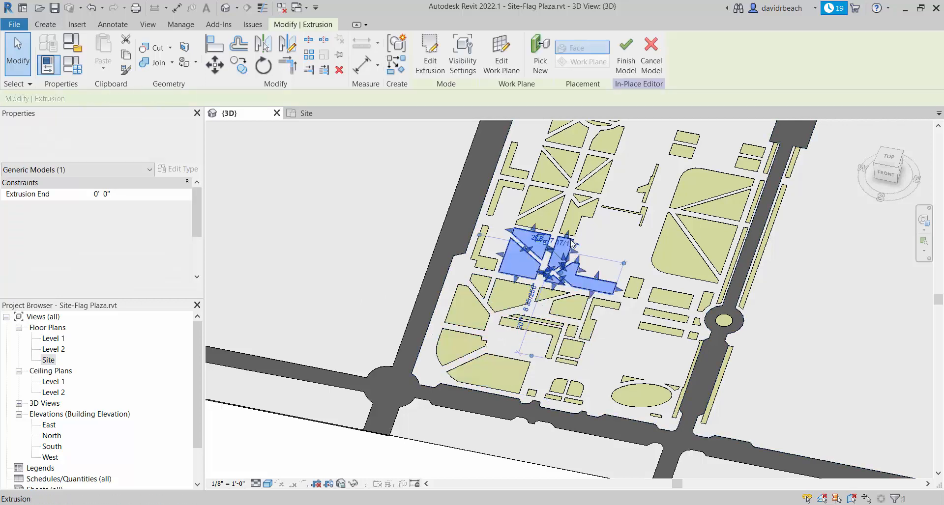
middle_drag(610, 175, 598, 205)
scroll(599, 204, up, 1)
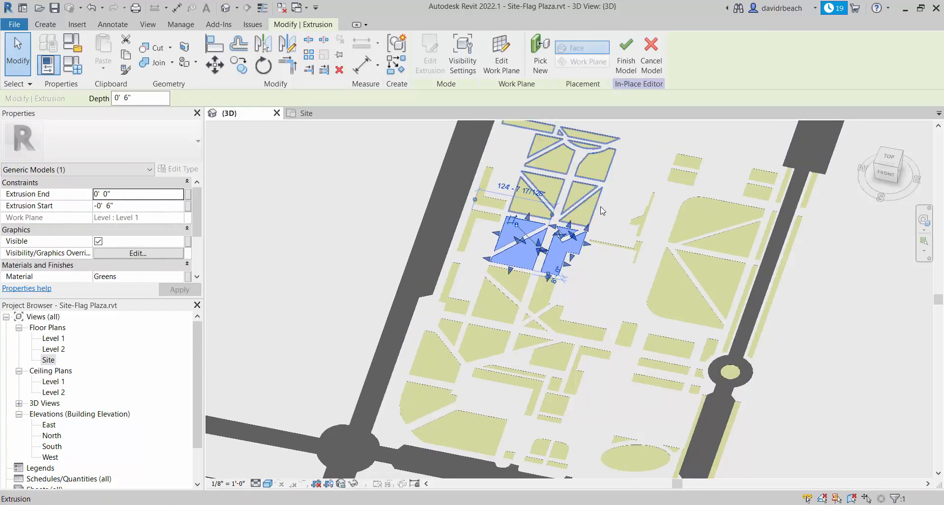
click(597, 200)
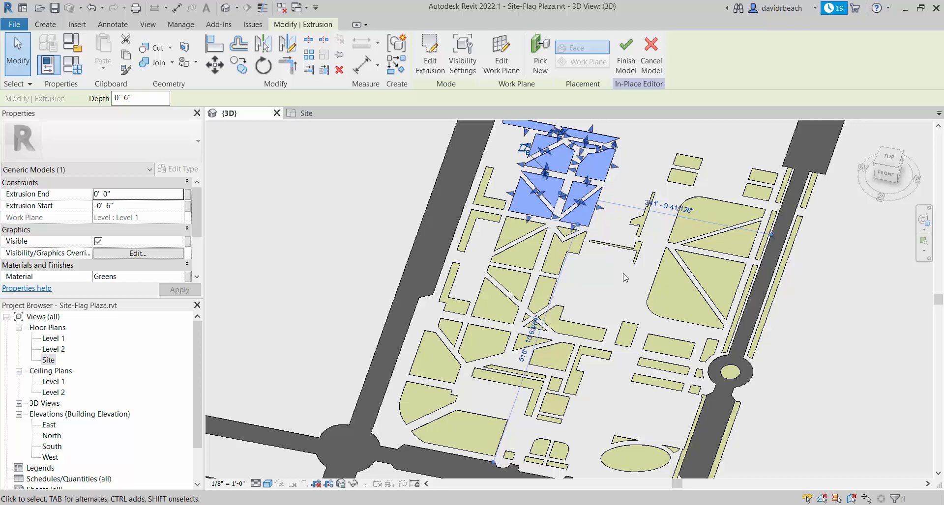
scroll(379, 252, down, 5)
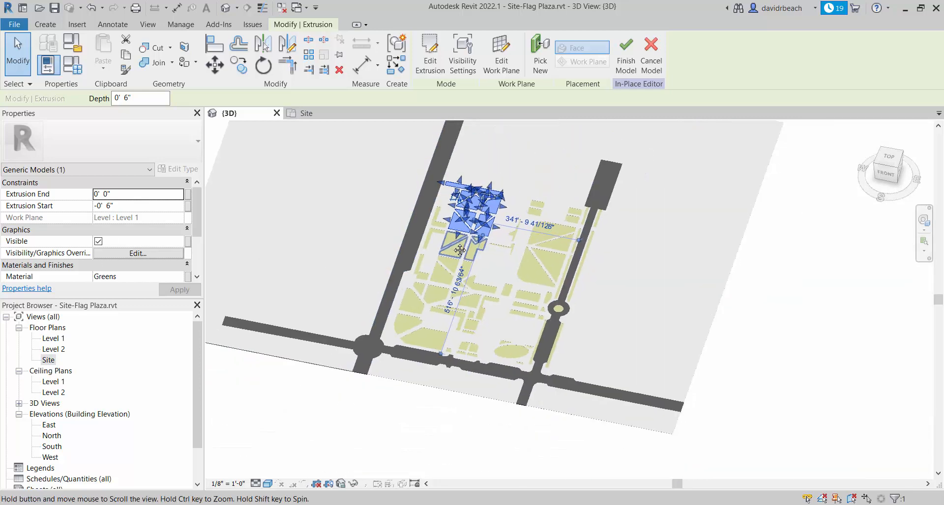
click(626, 54)
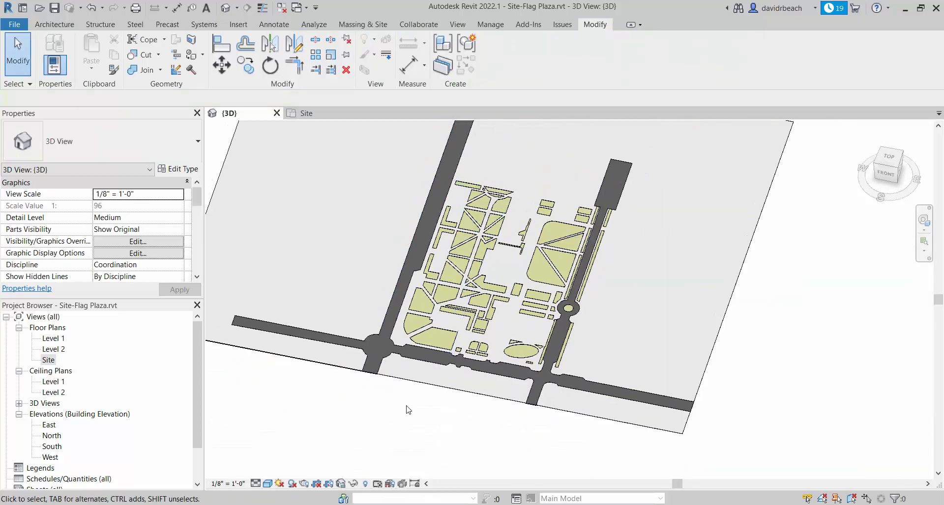
Select the complete generic site model in the 3D view to check its extent, and deselect it.
scroll(522, 263, up, 3)
scroll(513, 223, down, 3)
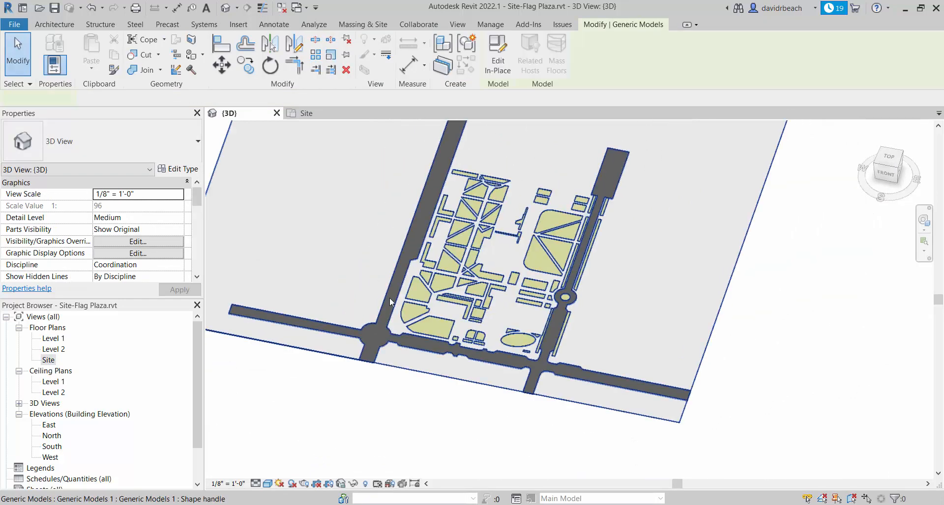
click(391, 302)
scroll(418, 300, down, 2)
click(398, 392)
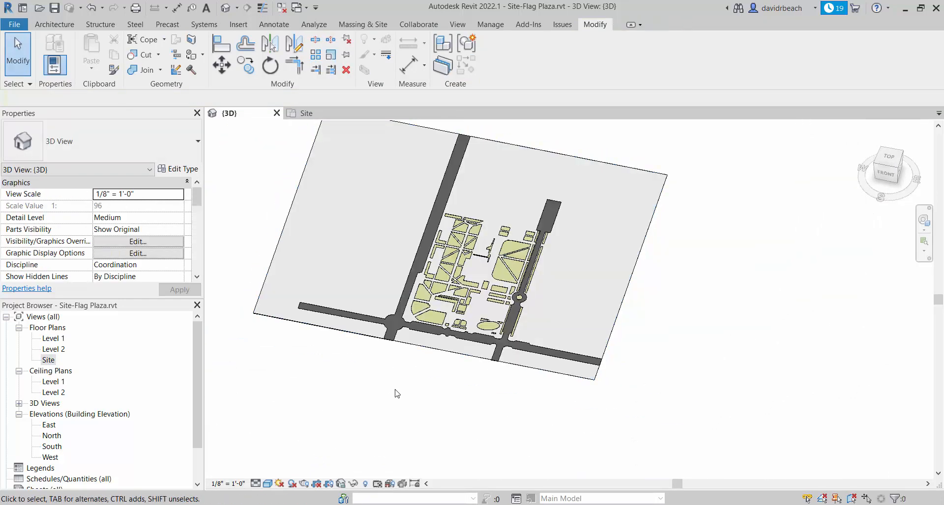
Open the Site floor plan and set its visual style to Wireframe to reveal the raster image beneath the linework.
scroll(397, 394, up, 3)
click(48, 360)
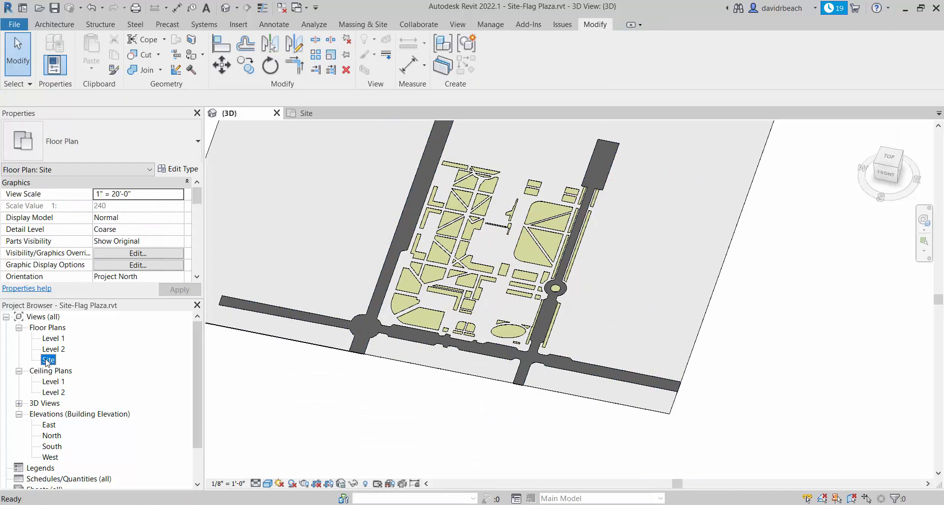
double_click(48, 360)
scroll(438, 352, down, 5)
middle_drag(477, 328, 497, 322)
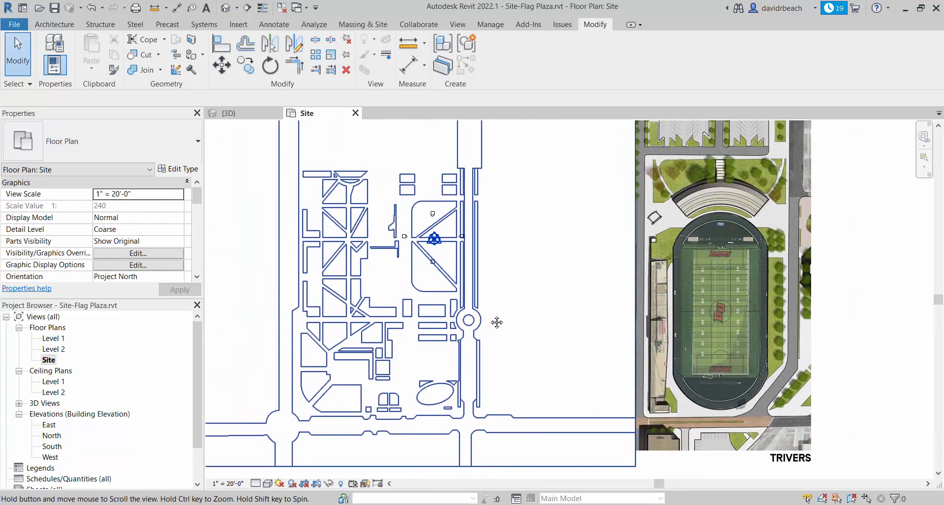
scroll(521, 333, down, 4)
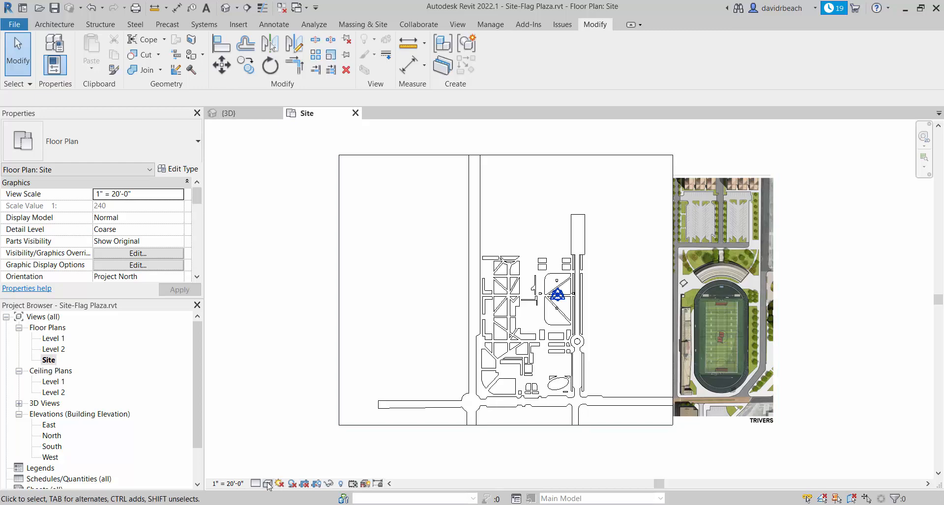
click(268, 484)
click(287, 422)
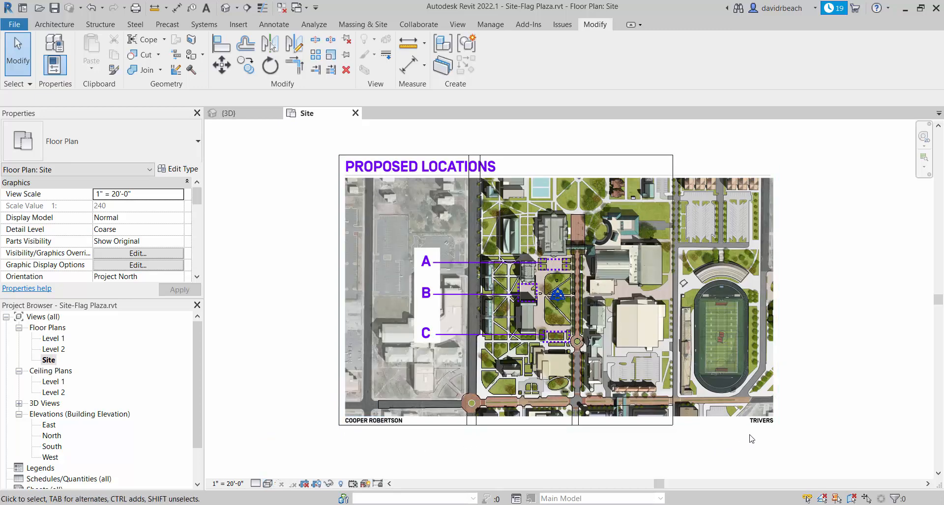
Compare the traced streets and greens with the Flag Plaza Locations image around proposed locations A, B and C.
scroll(436, 361, up, 2)
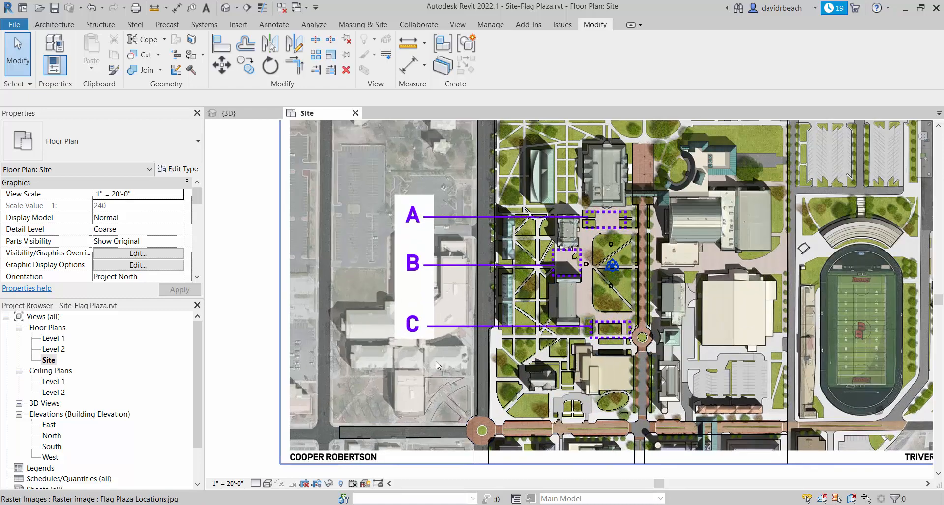
scroll(435, 362, up, 4)
middle_drag(649, 400, 469, 268)
middle_drag(658, 256, 599, 323)
scroll(632, 291, down, 2)
middle_drag(634, 290, 628, 355)
mouse_move(580, 196)
middle_down()
mouse_move(568, 283)
mouse_move(555, 224)
mouse_move(515, 306)
mouse_move(539, 179)
middle_up()
scroll(507, 298, down, 2)
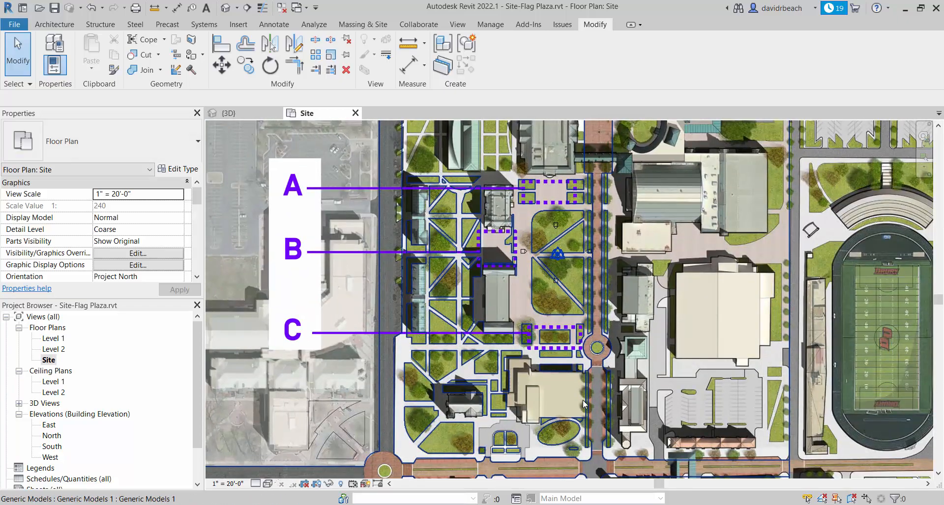
Examine the buildings, greens and roundabout south of proposed location C on the underlying site image.
scroll(561, 396, up, 3)
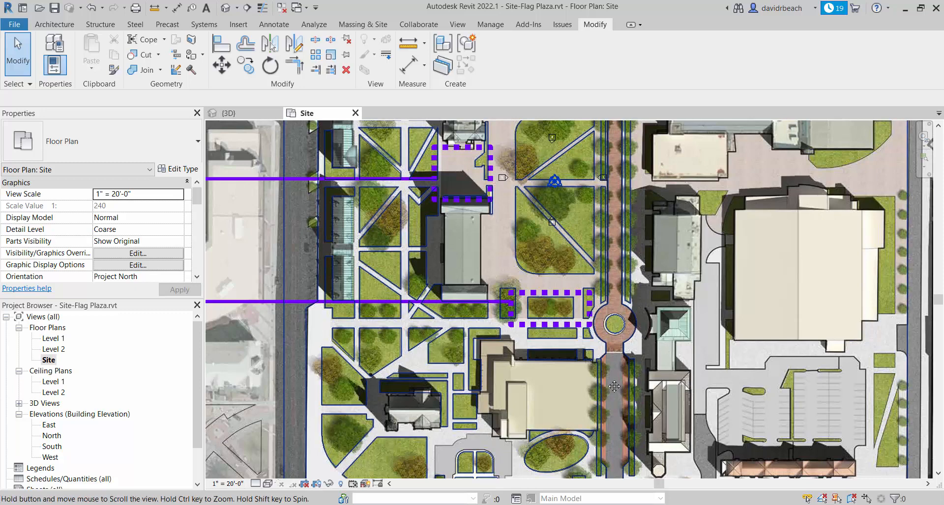
middle_drag(615, 364, 573, 284)
middle_drag(611, 240, 590, 290)
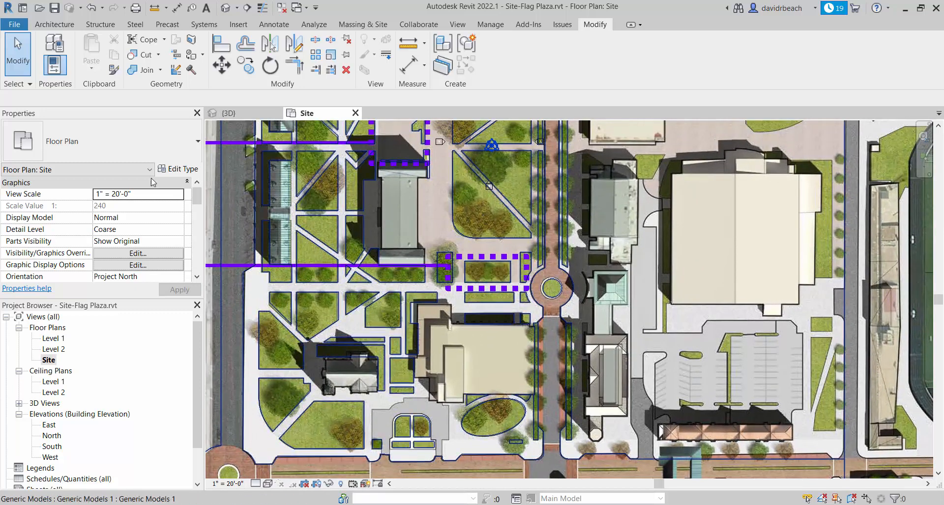
scroll(437, 323, down, 1)
scroll(437, 323, down, 1)
middle_drag(437, 323, 445, 296)
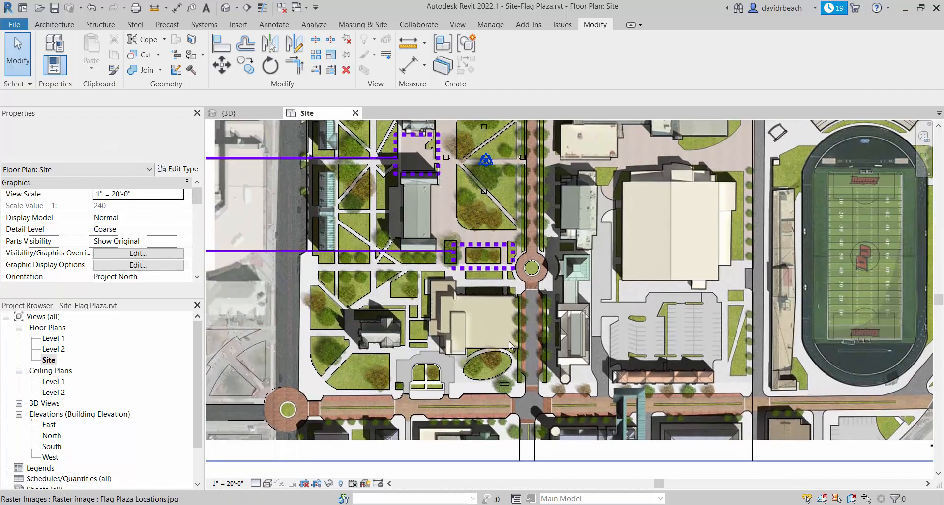
Switch to the Chrome browser and open a new tab.
click(352, 504)
click(313, 11)
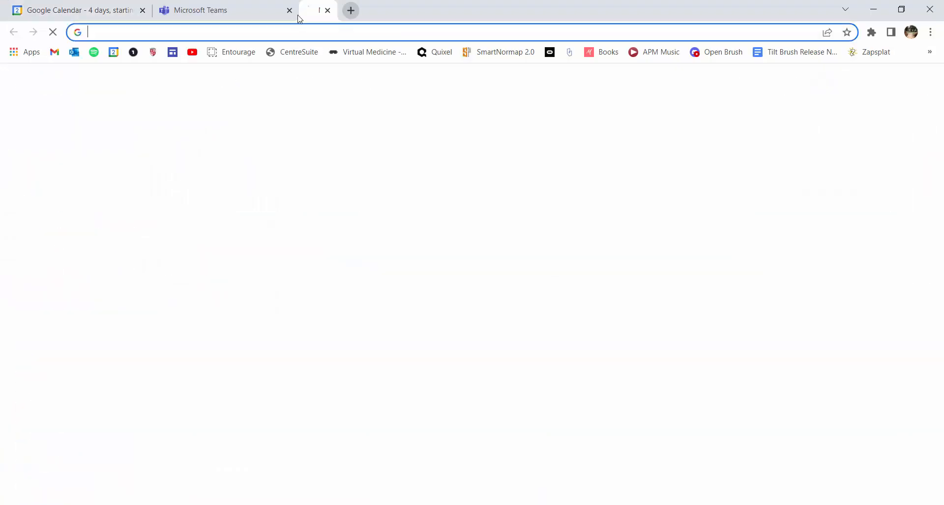
text(www.go)
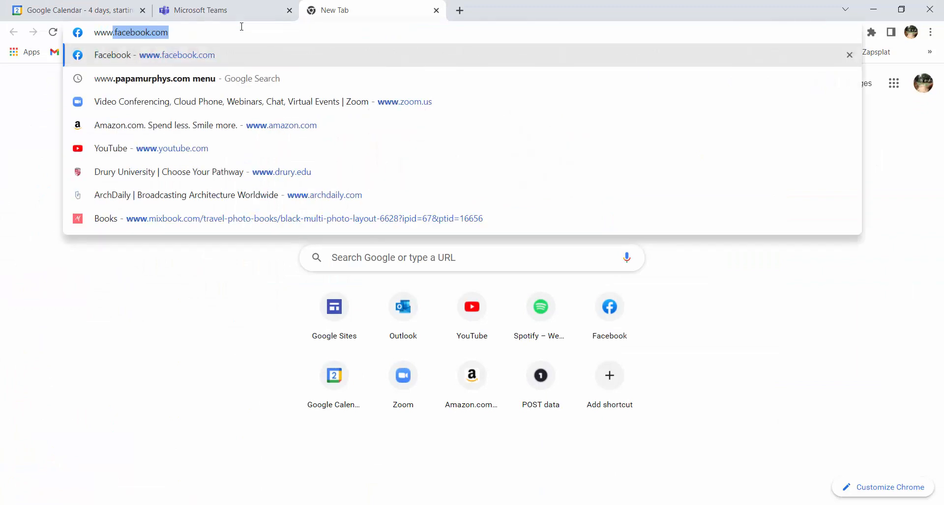
key(BackSpace)
key(BackSpace)
key(BackSpace)
key(BackSpace)
key(BackSpace)
key(BackSpace)
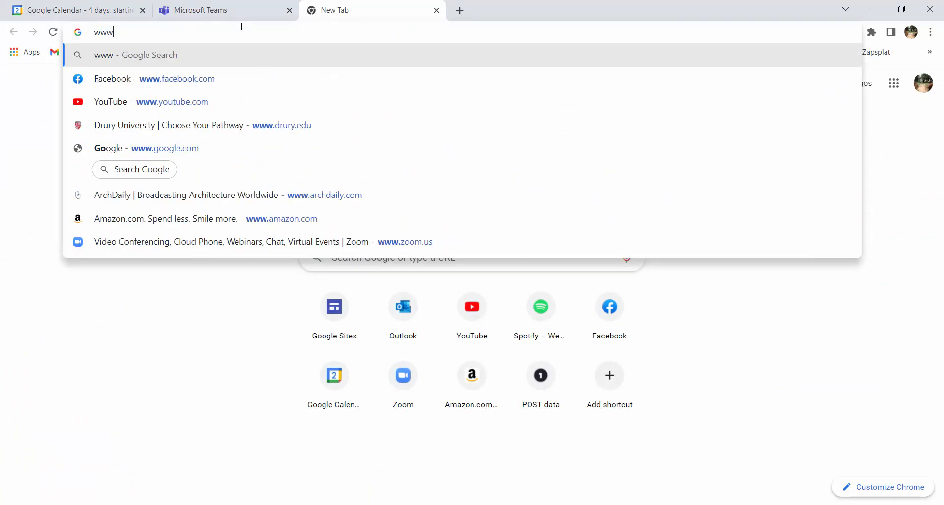
Search the web for "google earth" and open Google Earth from the results.
text(google eart)
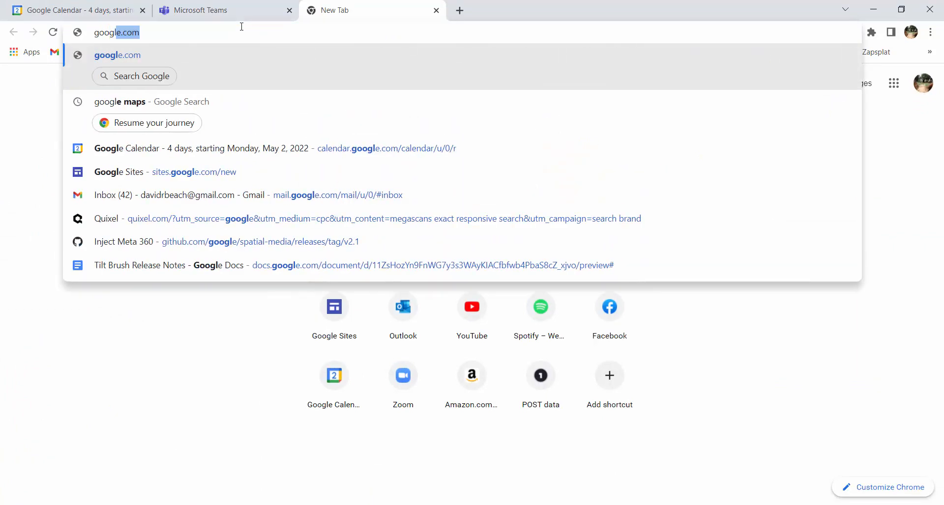
text(h)
key(Return)
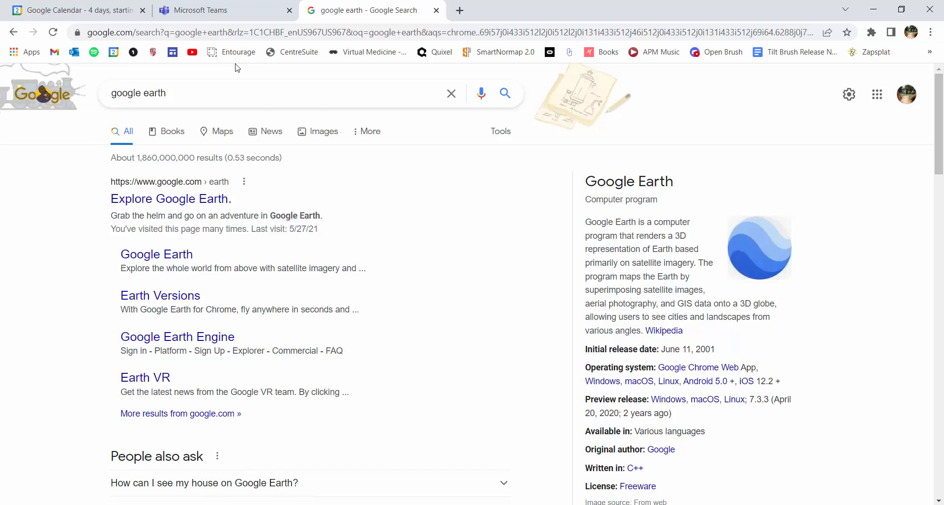
click(125, 205)
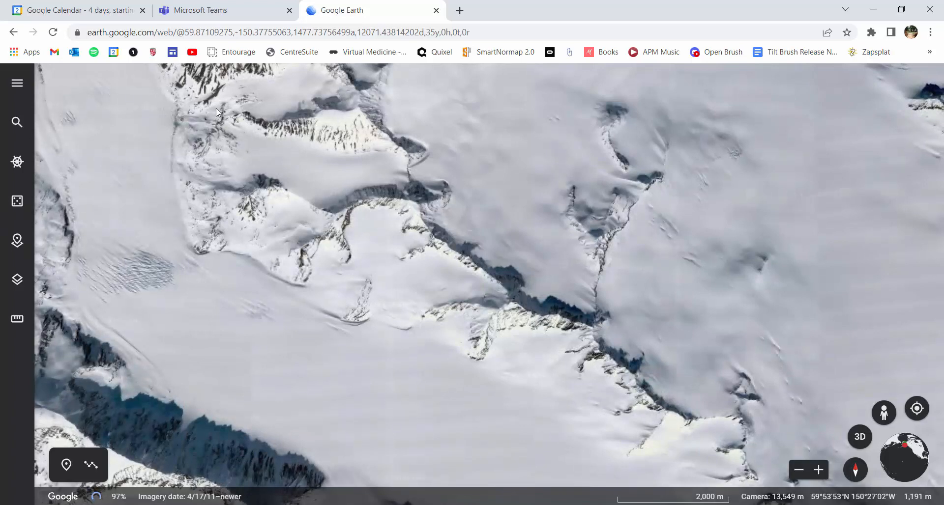
Search Google Earth for "drury university" to bring the campus into view.
click(13, 124)
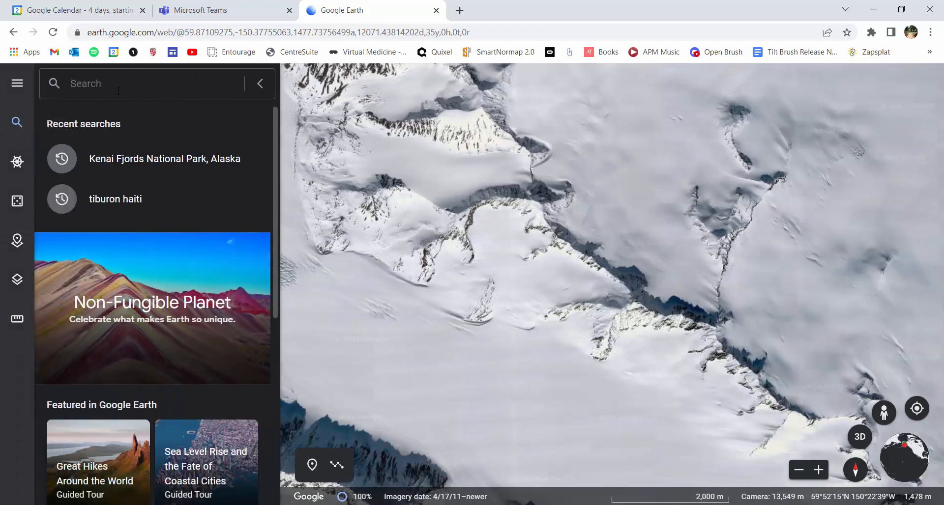
text(drury university)
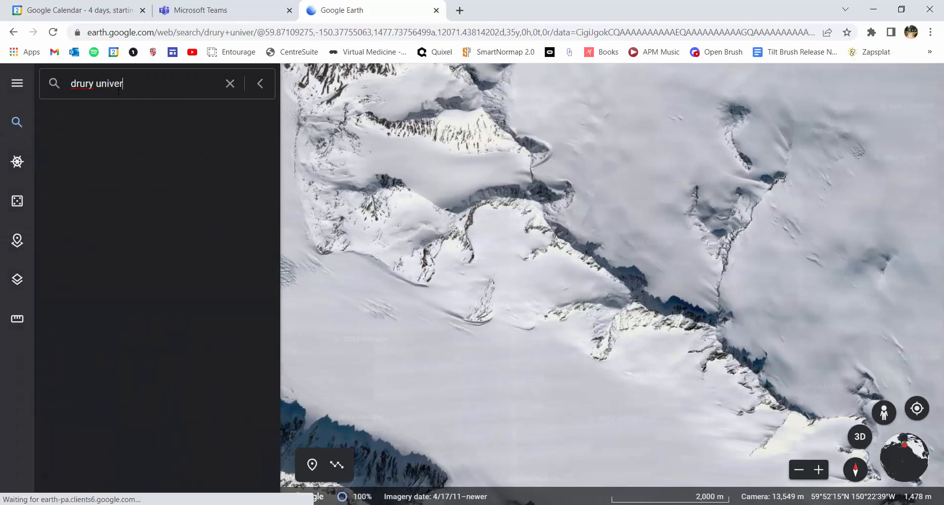
key(Return)
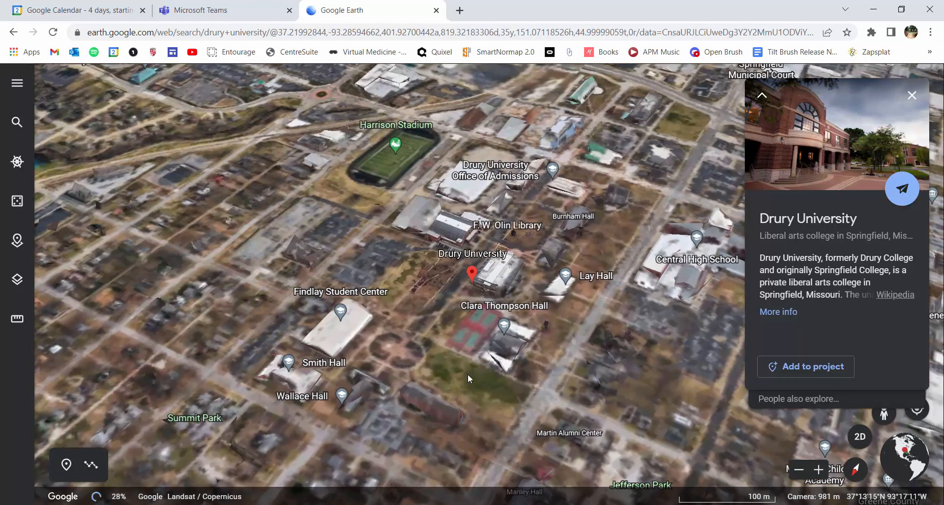
Close the place information card and examine the campus imagery around Bay Hall and the Office of Admissions.
drag(411, 338, 476, 265)
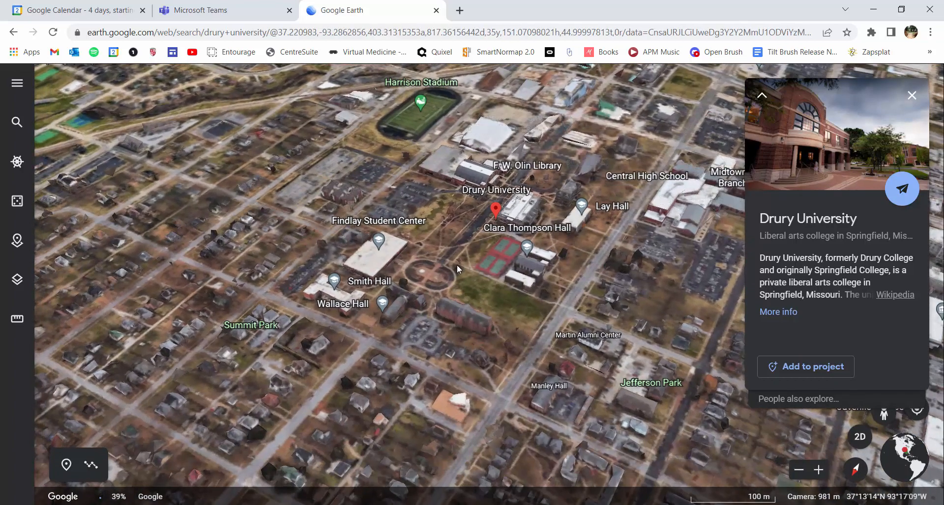
click(911, 95)
scroll(612, 95, up, 3)
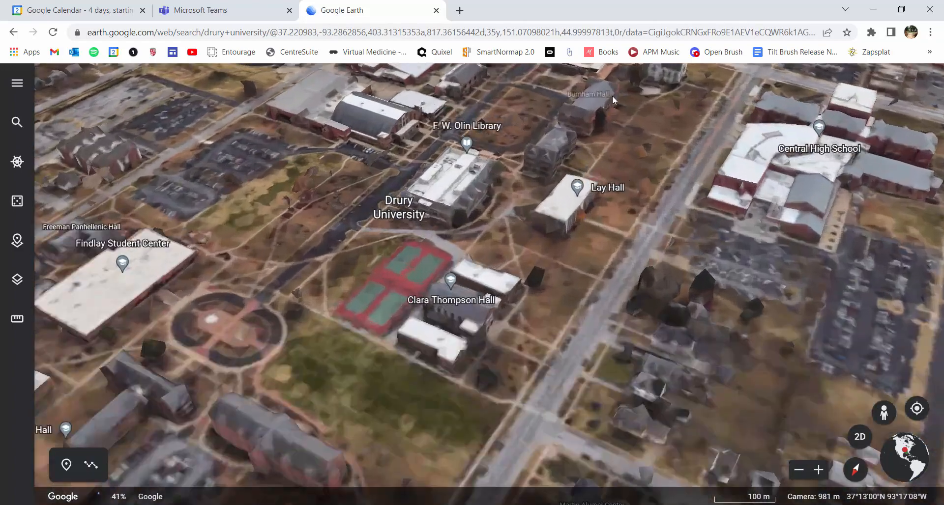
drag(614, 118, 580, 276)
scroll(475, 179, up, 3)
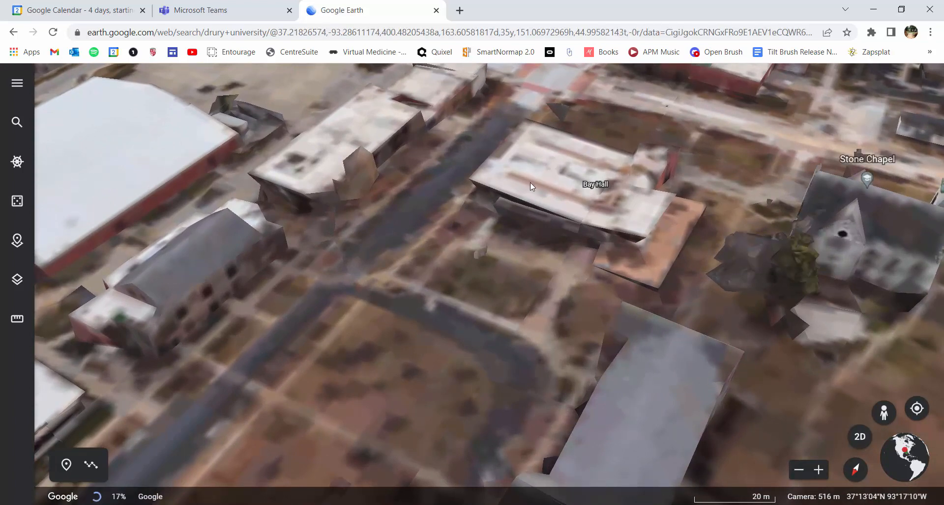
scroll(498, 126, up, 2)
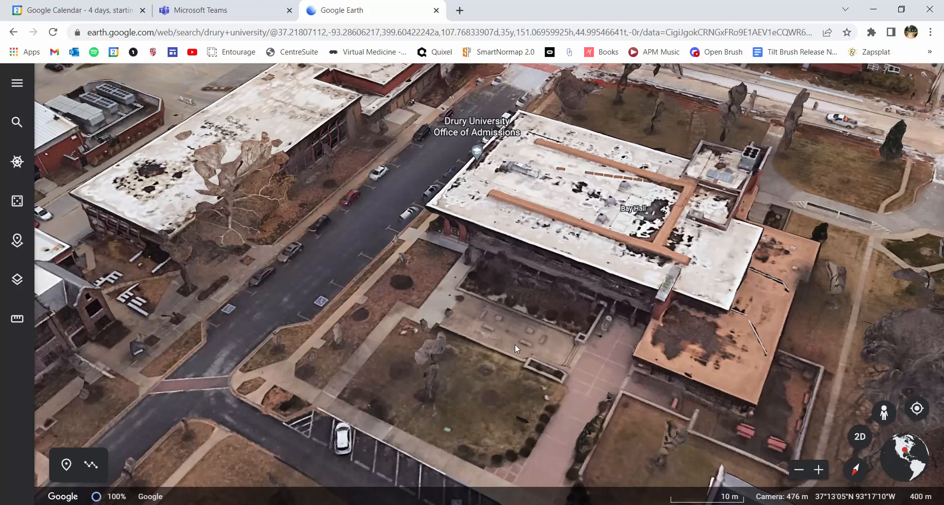
drag(519, 299, 529, 333)
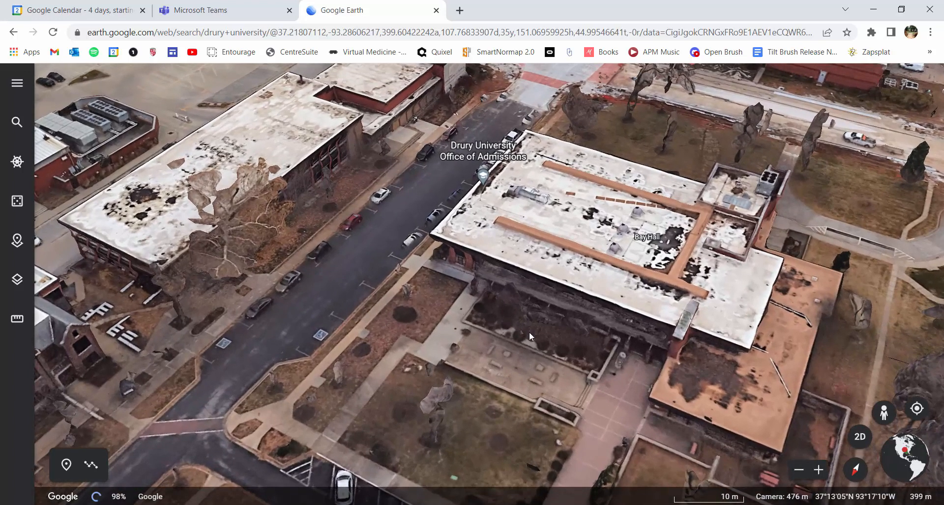
scroll(515, 238, up, 3)
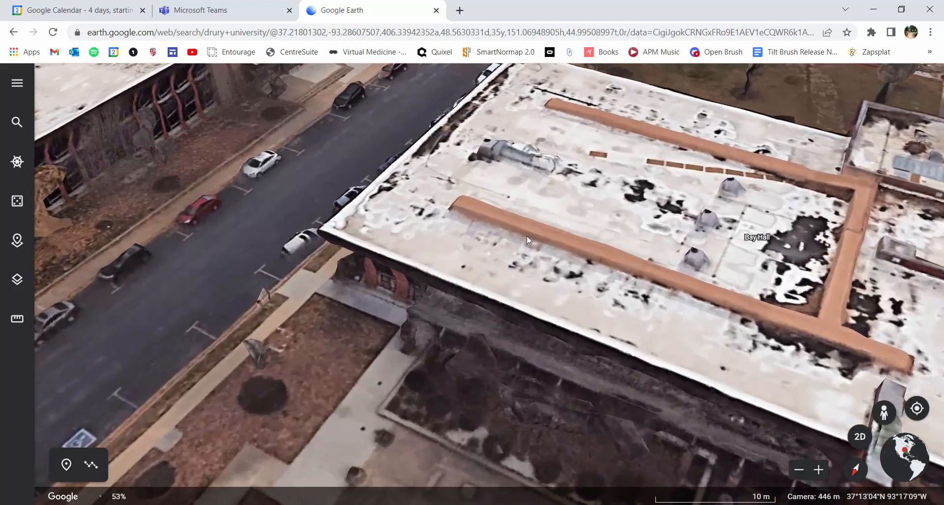
scroll(503, 247, down, 2)
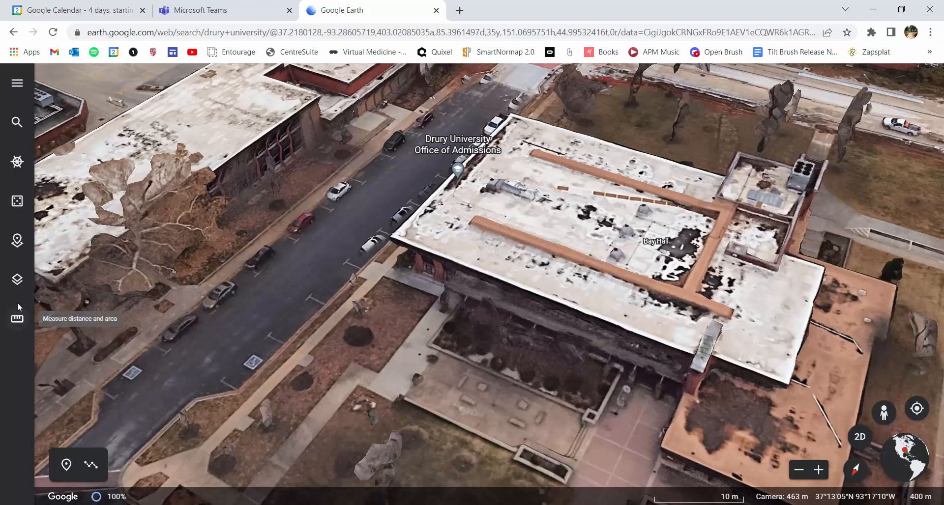
Set the units of measurement to feet and miles in the settings and save them.
click(18, 81)
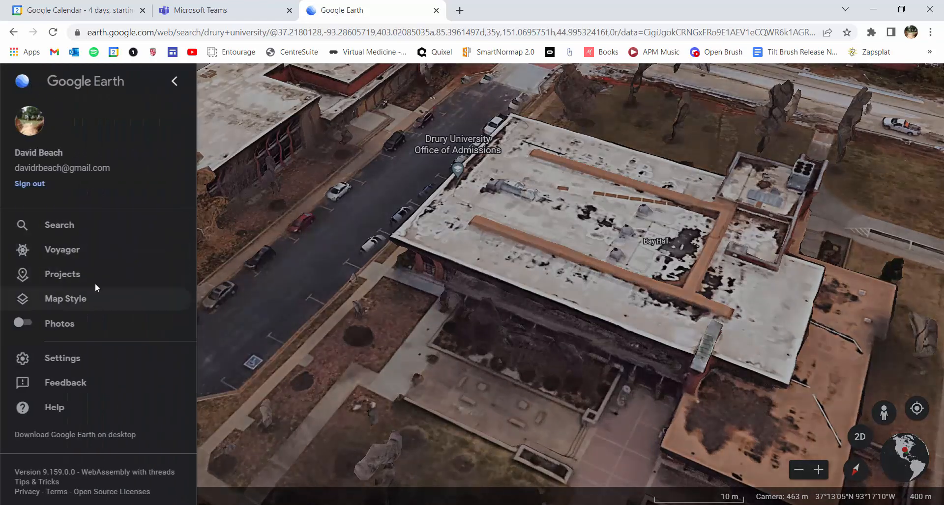
click(79, 359)
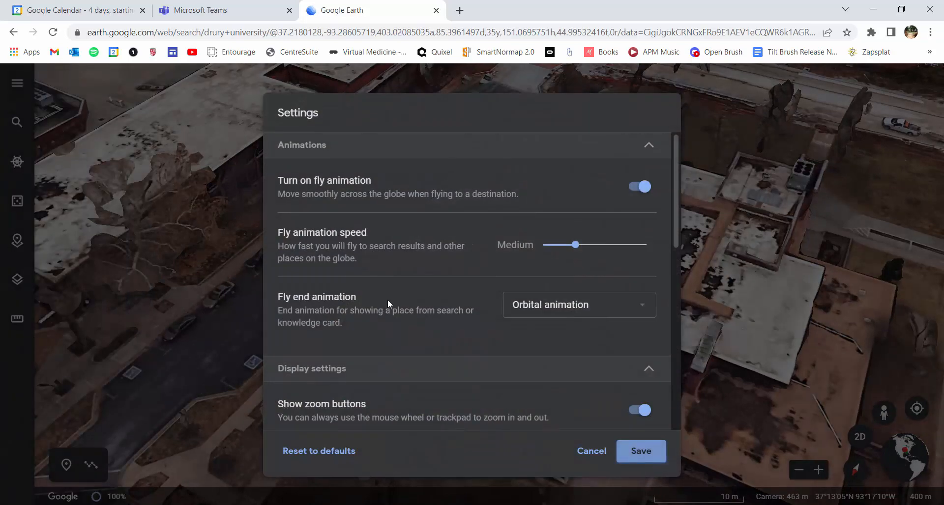
scroll(416, 290, down, 6)
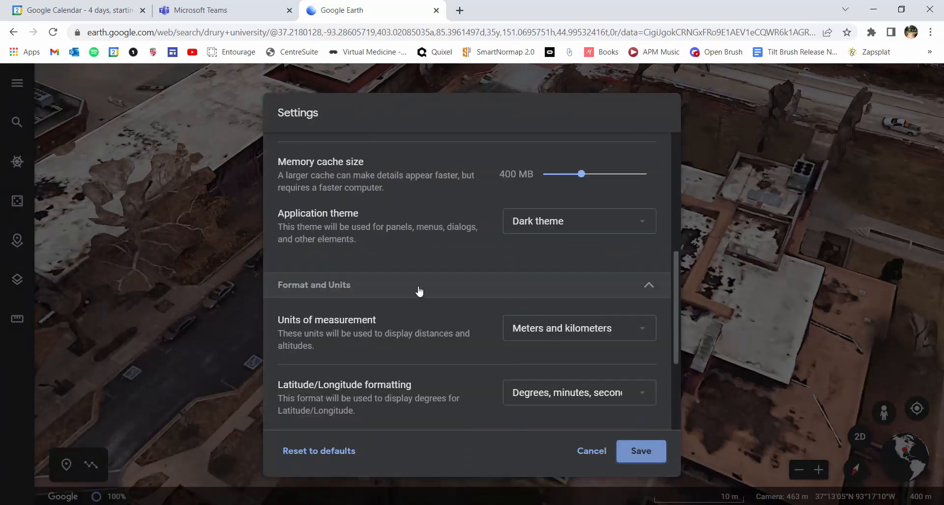
click(647, 320)
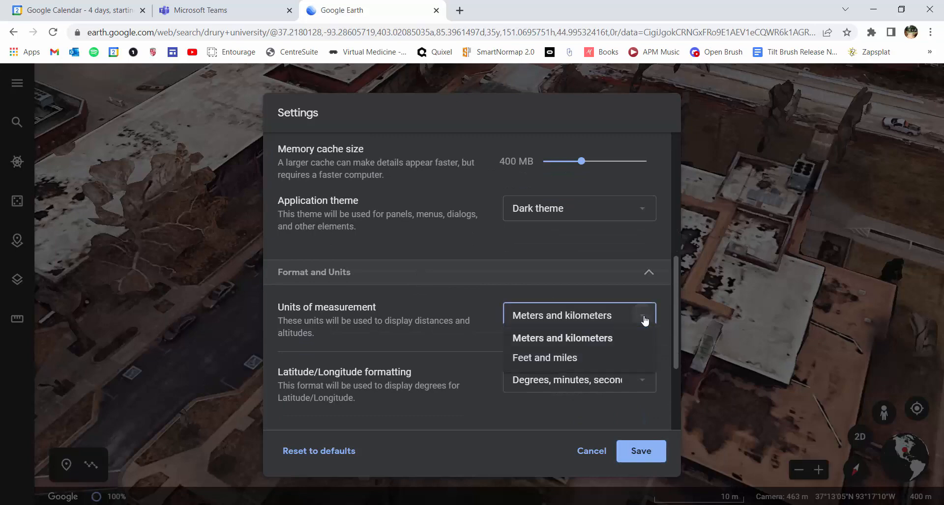
click(549, 358)
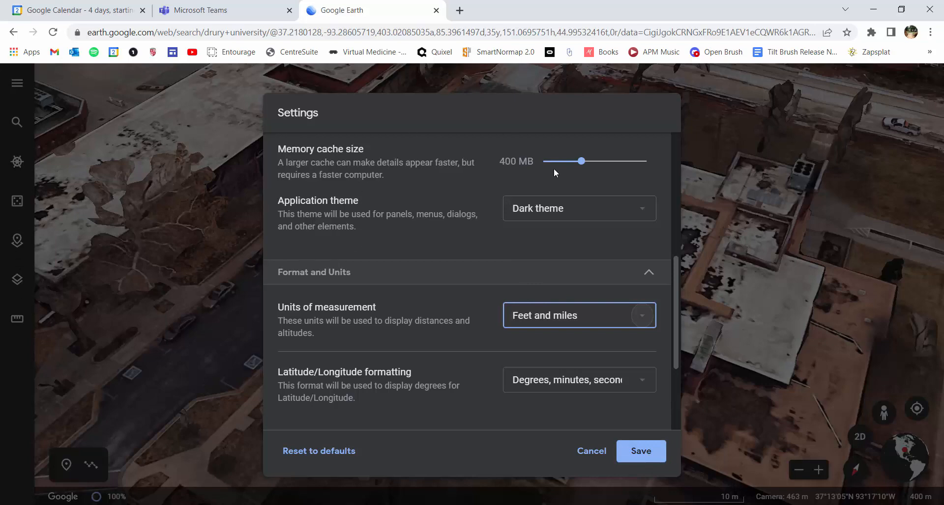
click(642, 452)
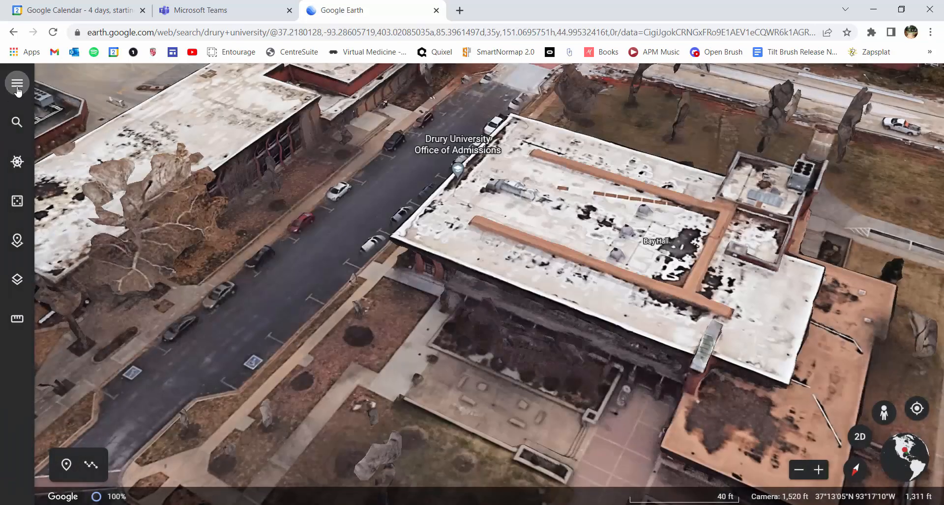
Examine Bay Hall's roof and surrounding streets from directly above.
click(19, 90)
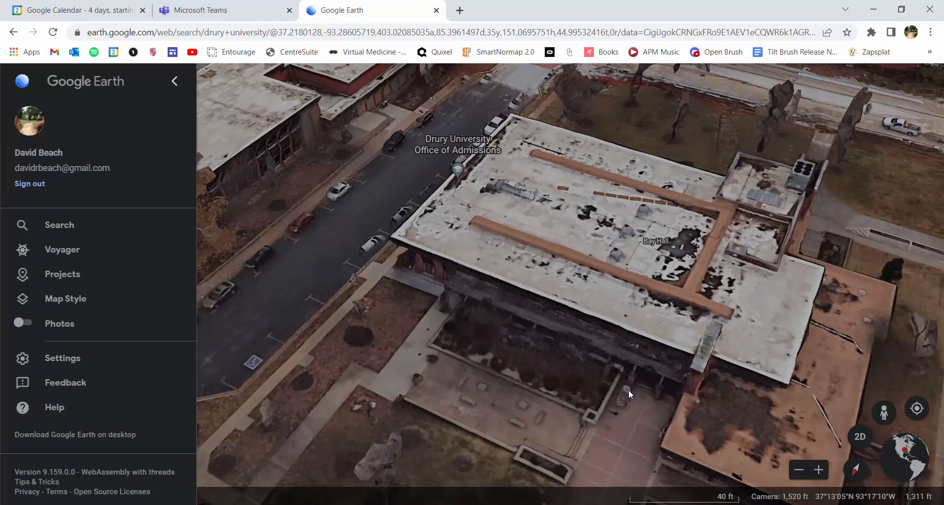
click(613, 347)
mouse_move(660, 368)
middle_down()
mouse_move(657, 354)
mouse_move(705, 418)
middle_up()
mouse_move(705, 366)
middle_down()
mouse_move(718, 382)
mouse_move(747, 382)
middle_up()
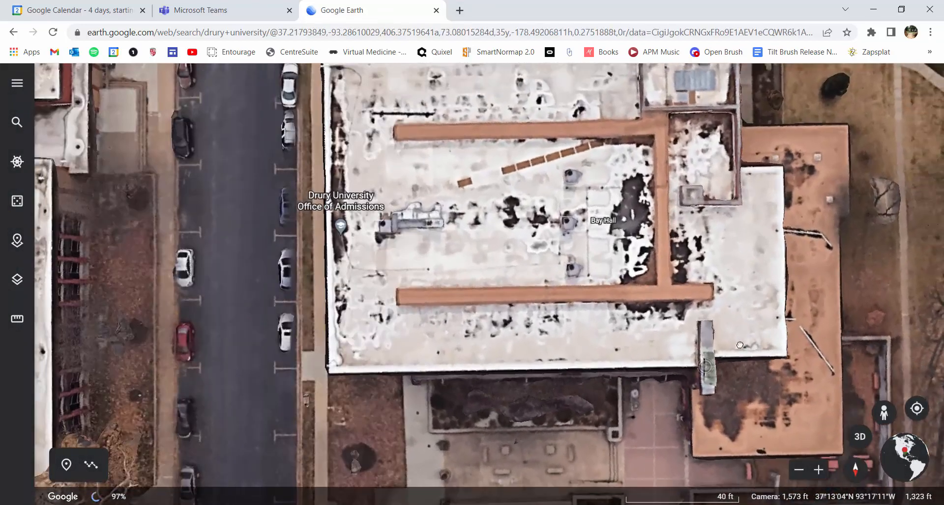
drag(740, 345, 603, 232)
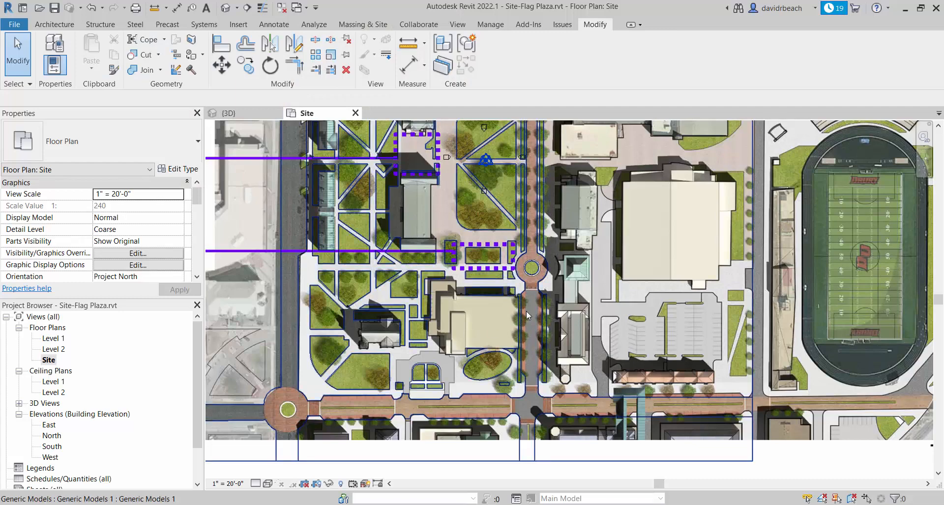
Switch to Revit's Site plan and start an in-place Generic Models component at the large building just south of the central roundabout.
middle_drag(468, 345, 568, 303)
scroll(606, 261, up, 6)
middle_drag(601, 259, 500, 269)
scroll(457, 270, up, 2)
scroll(454, 272, down, 1)
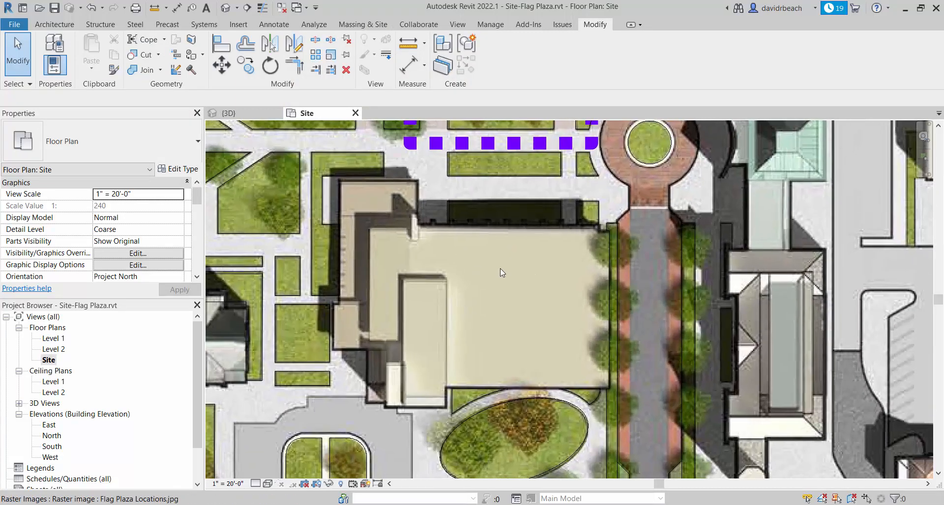
click(55, 26)
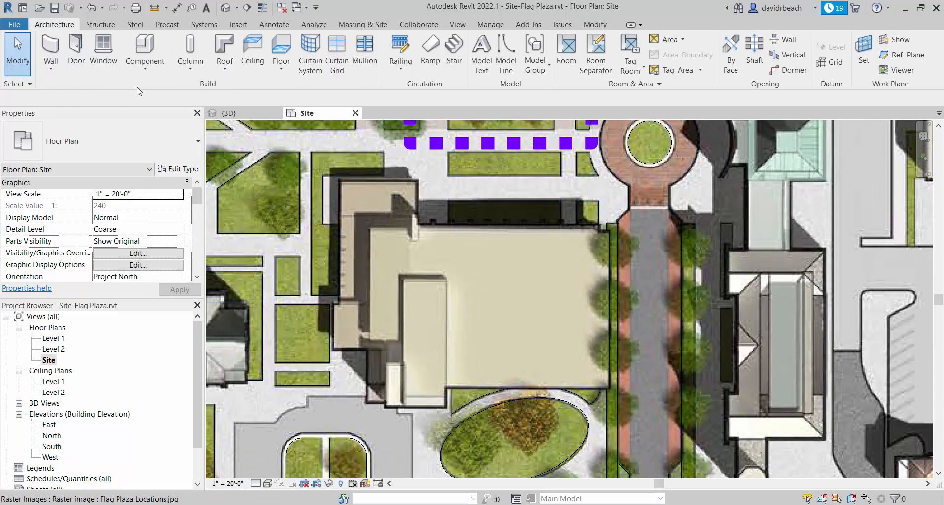
click(144, 64)
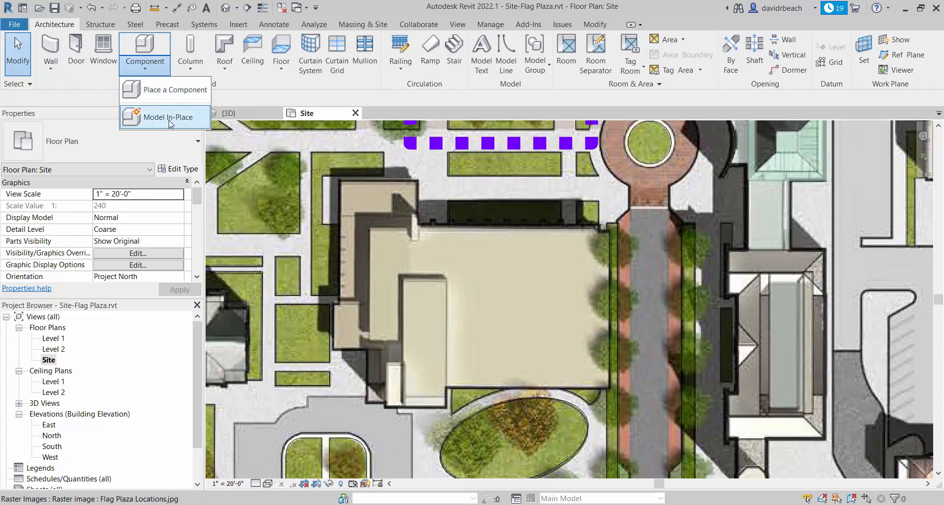
click(171, 118)
drag(462, 172, 466, 204)
click(340, 176)
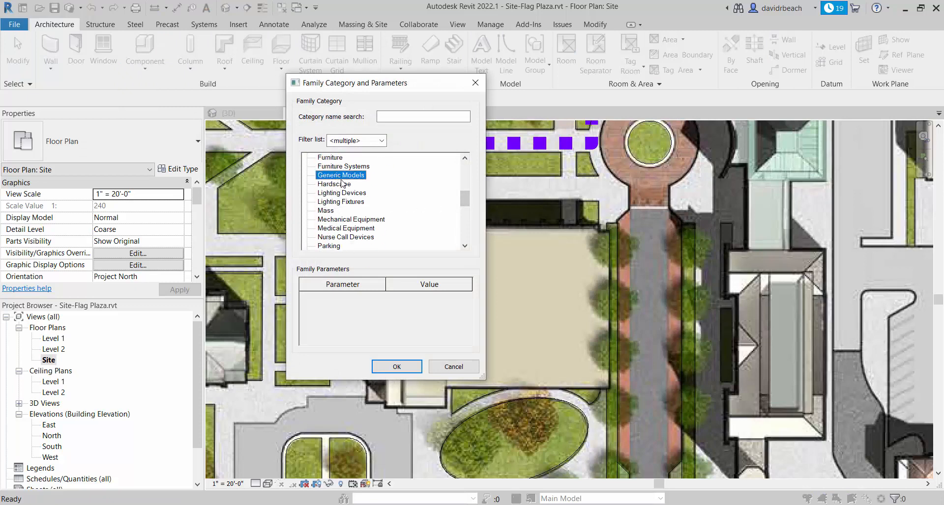
click(398, 368)
click(530, 219)
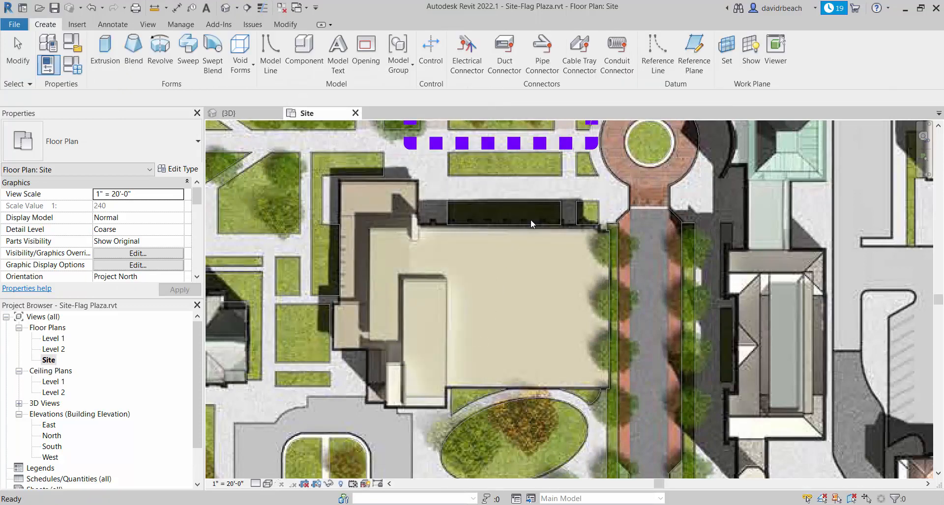
Start an extrusion with its start at 0' 0" and its end at 20' 0".
click(106, 54)
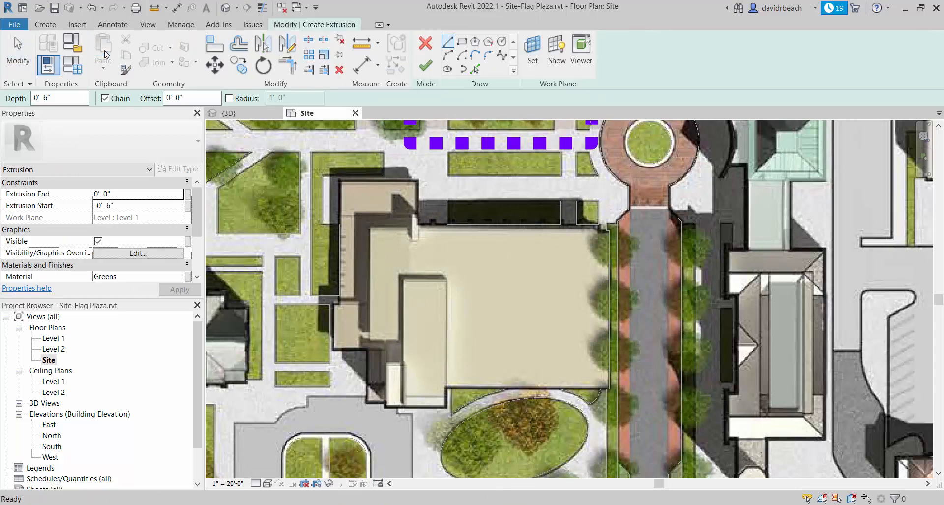
click(142, 206)
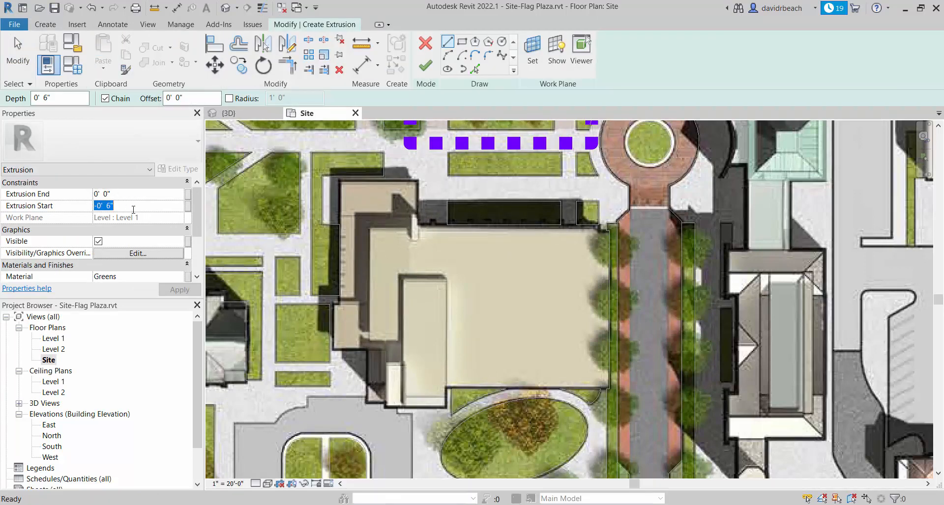
text(0)
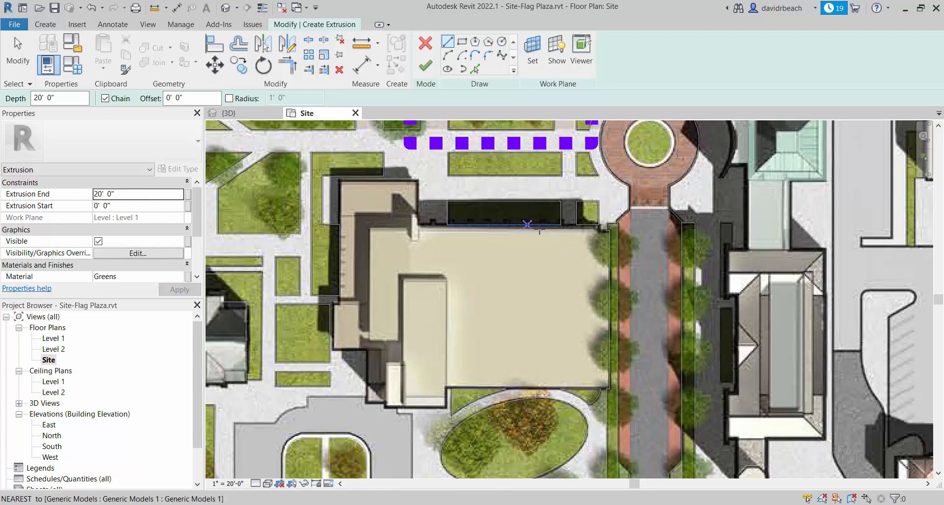
Trace the extrusion profile from the building's northeast corner notch along the north edge, about 128'-6", and around the small white projection.
scroll(599, 247, up, 8)
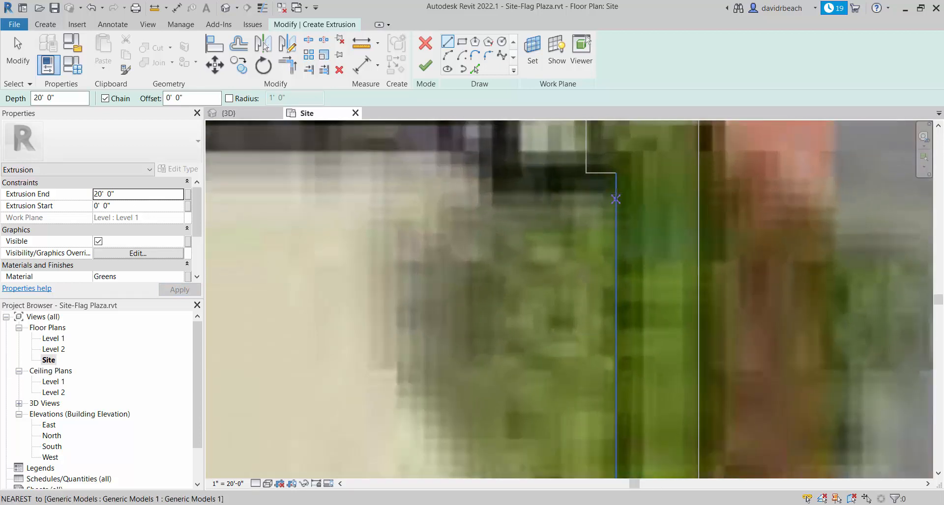
click(616, 190)
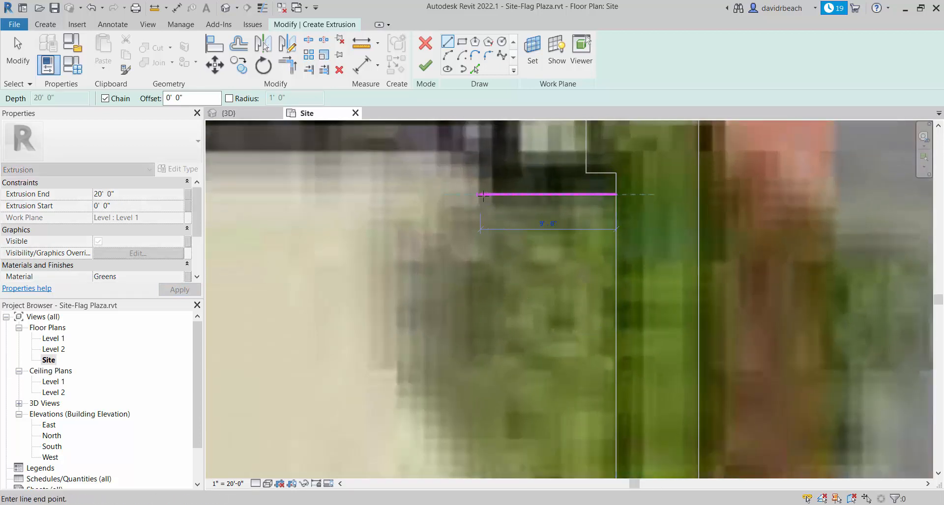
scroll(482, 194, down, 2)
middle_drag(495, 202, 524, 268)
click(513, 261)
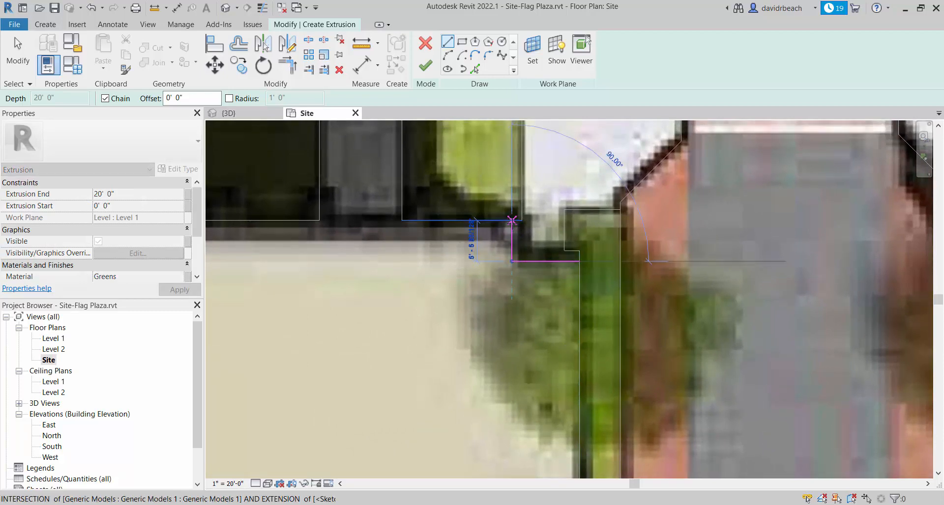
scroll(445, 260, down, 3)
middle_drag(444, 261, 753, 215)
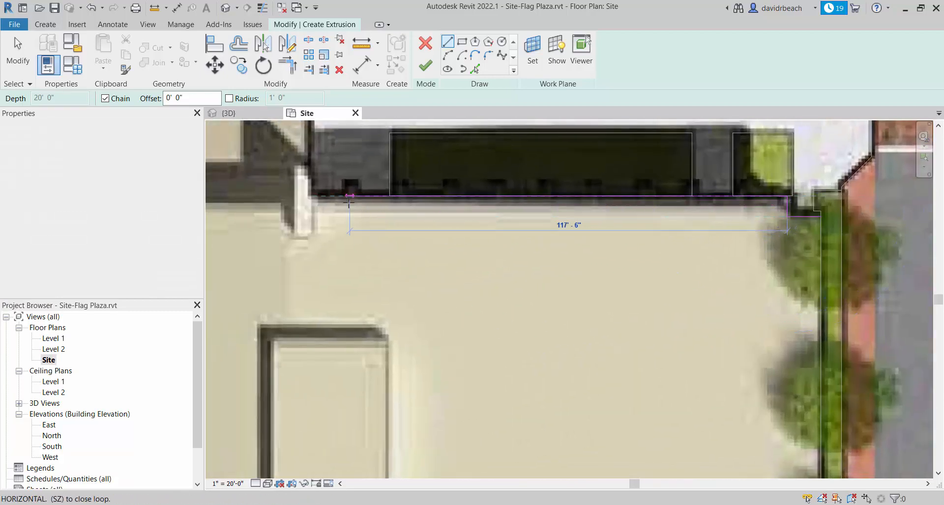
click(309, 196)
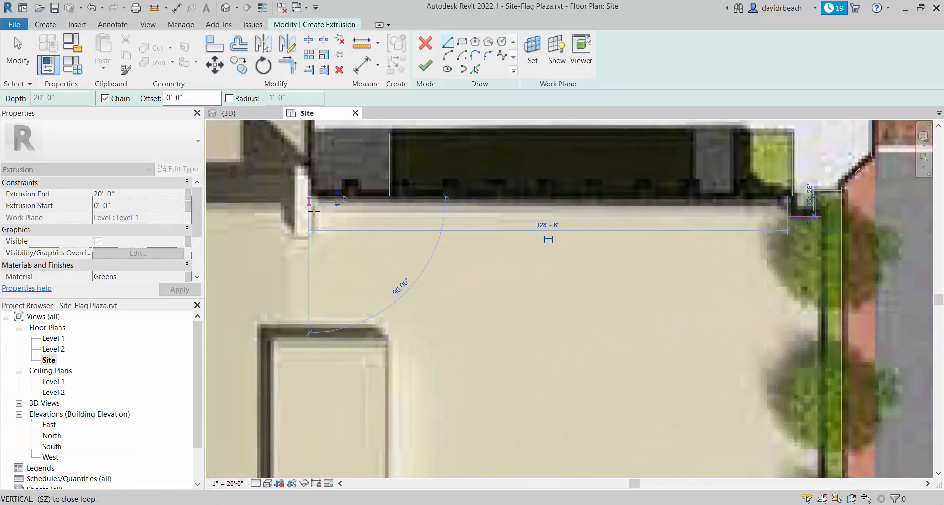
click(309, 237)
click(292, 237)
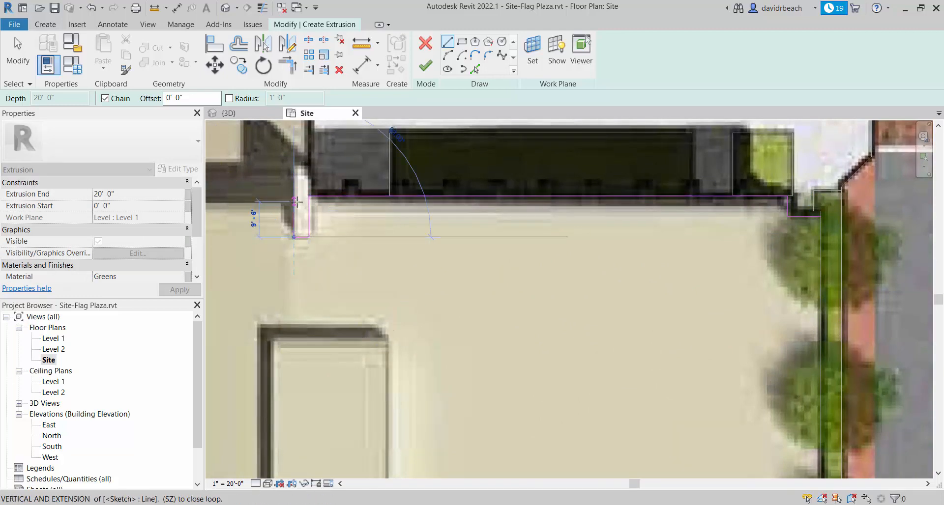
click(292, 197)
Continue the profile west along the north edge, then around the roughly 20'-wide west wing and along the recess's north edge.
scroll(293, 216, down, 2)
middle_drag(294, 216, 554, 191)
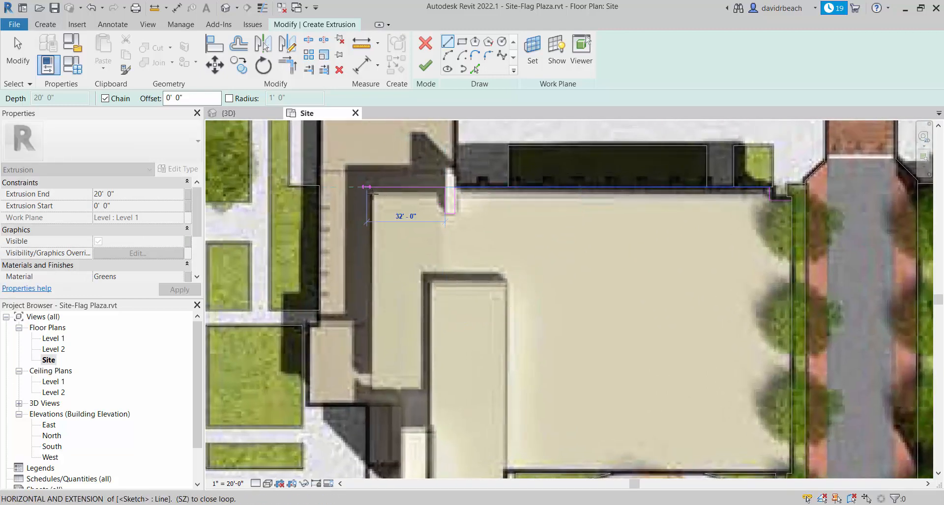
click(376, 187)
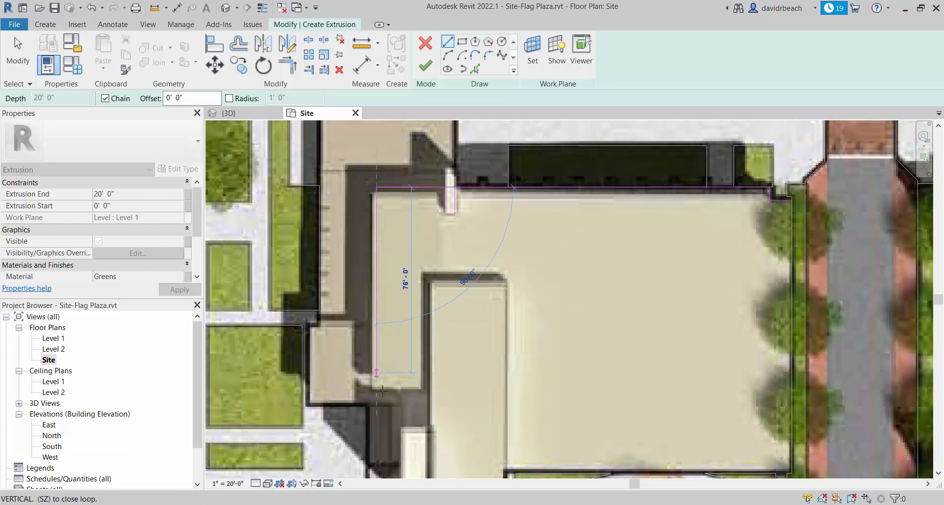
click(377, 383)
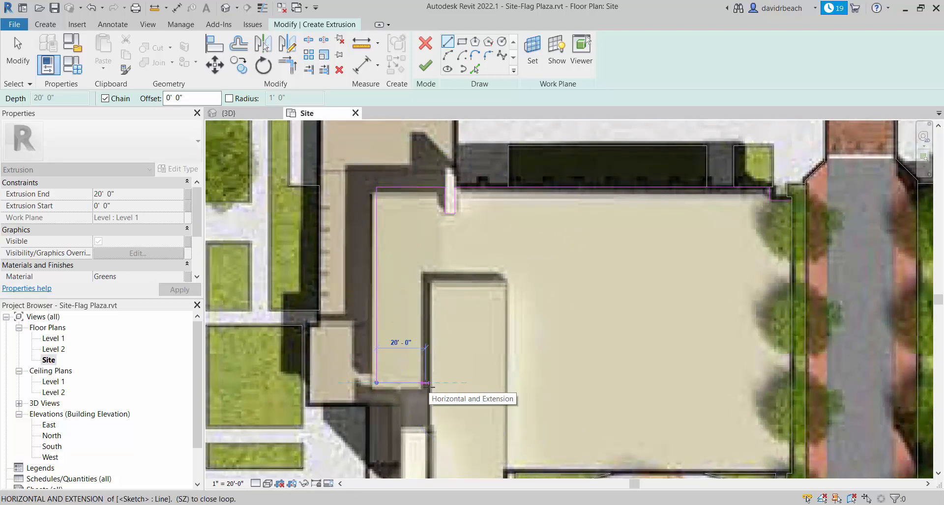
click(425, 383)
click(425, 284)
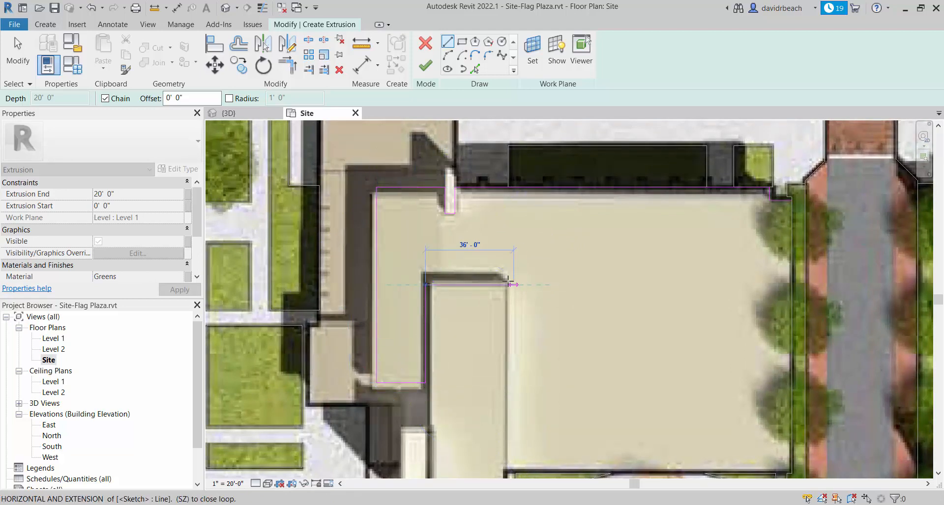
click(504, 284)
Close the profile down the recess's east side, along the south edge and about 111'-6" up the east side to the starting notch.
scroll(505, 282, down, 4)
scroll(440, 244, up, 3)
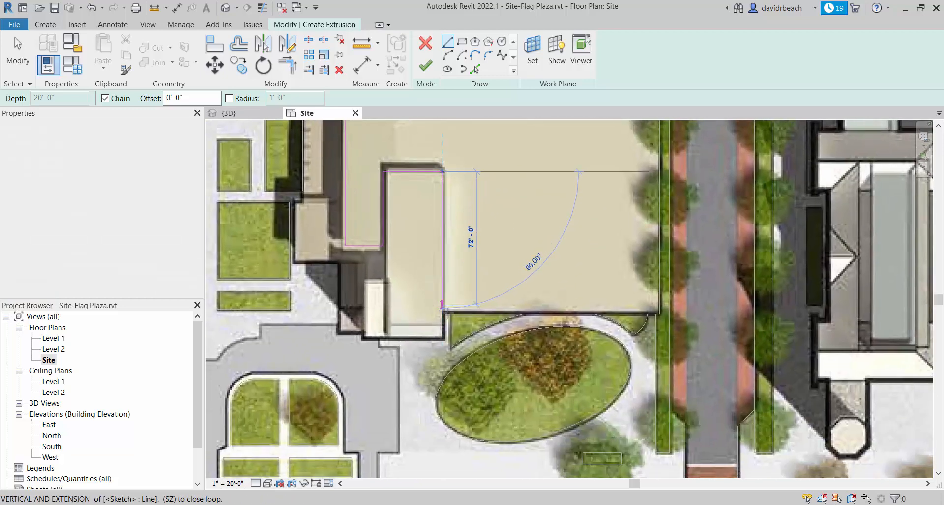
click(449, 311)
scroll(575, 308, up, 4)
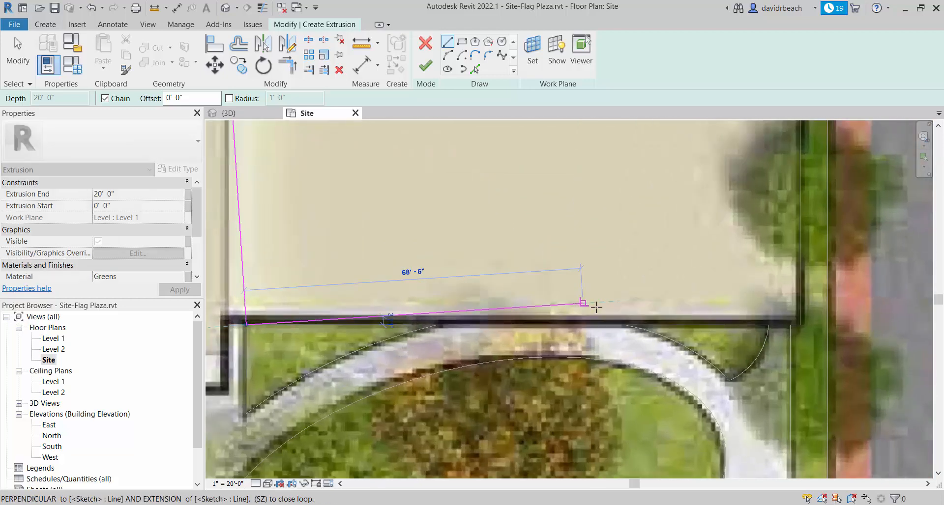
click(800, 325)
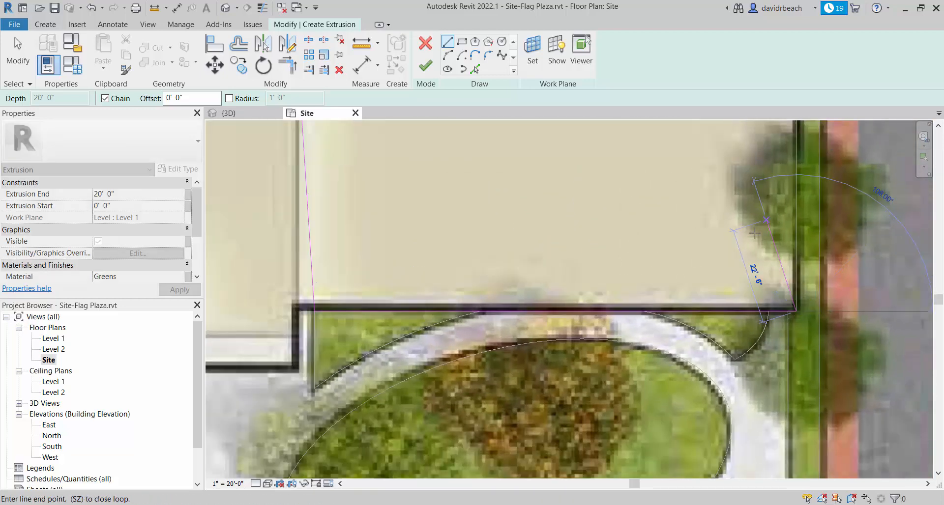
scroll(755, 269, down, 4)
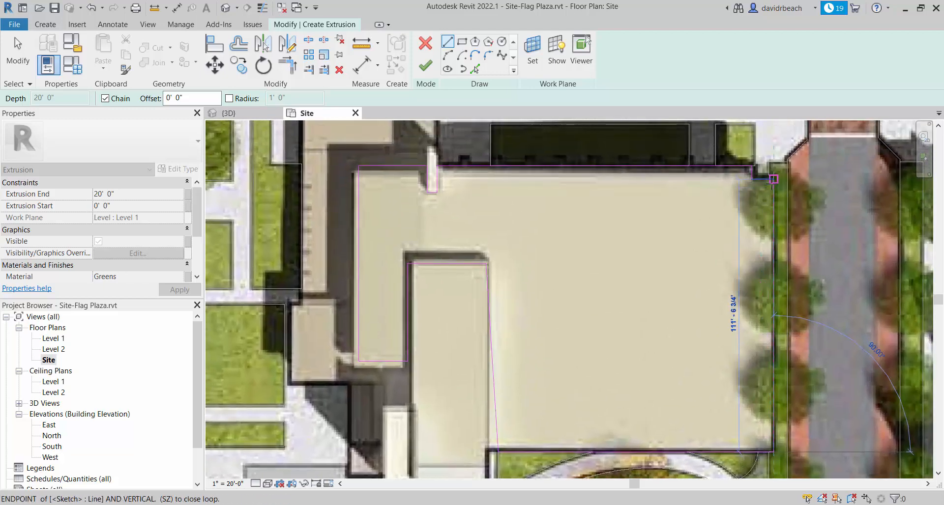
click(768, 183)
key(Escape)
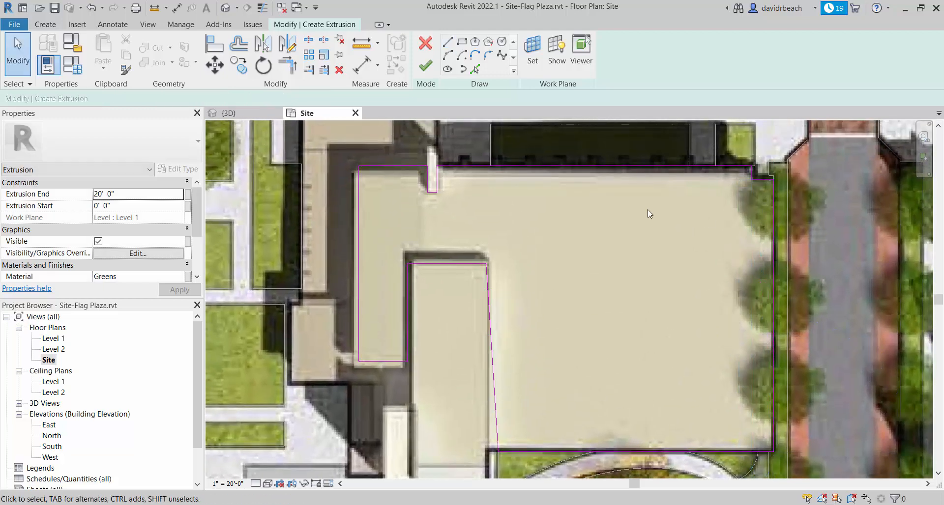
Check the traced building profile in the 3D view and finish the extrusion.
click(230, 10)
scroll(533, 352, down, 2)
shift+middle_drag(533, 352, 352, 274)
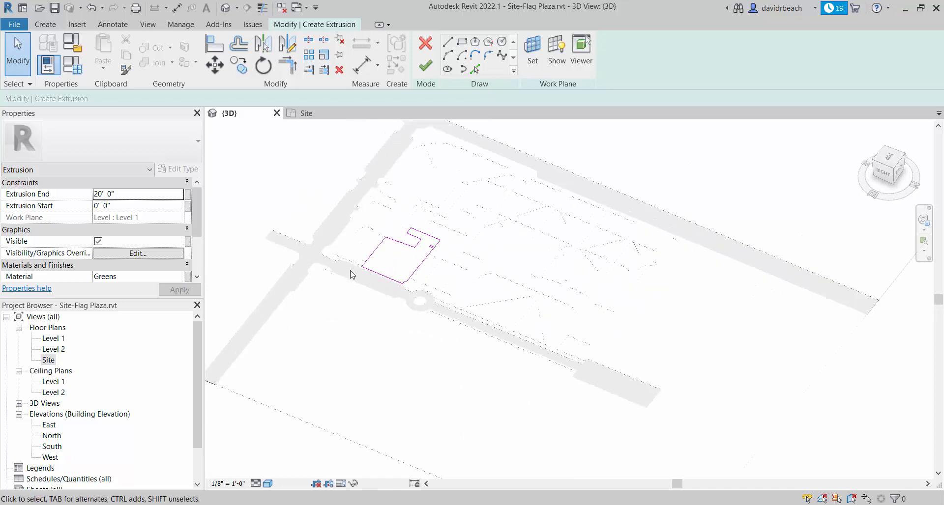
scroll(353, 274, up, 3)
shift+middle_drag(412, 253, 372, 217)
middle_drag(376, 221, 411, 294)
scroll(414, 242, up, 2)
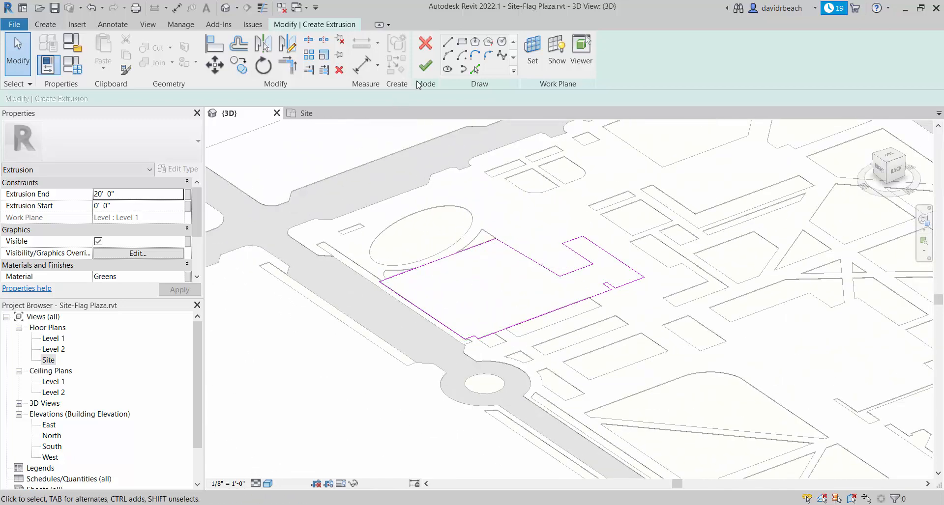
click(424, 66)
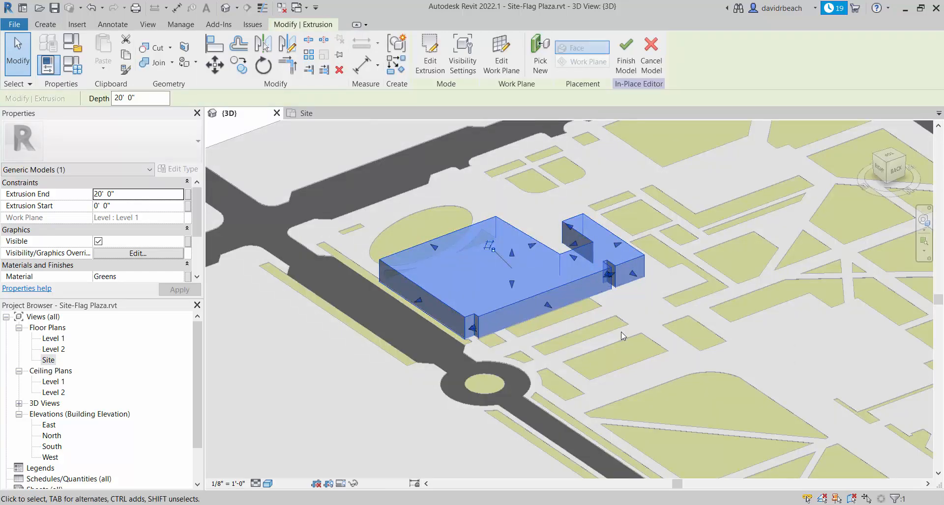
Switch to Google Earth, examine the narrow vertical projection at Bay Hall's roof edge up close, and return to Revit.
key(alt+Tab)
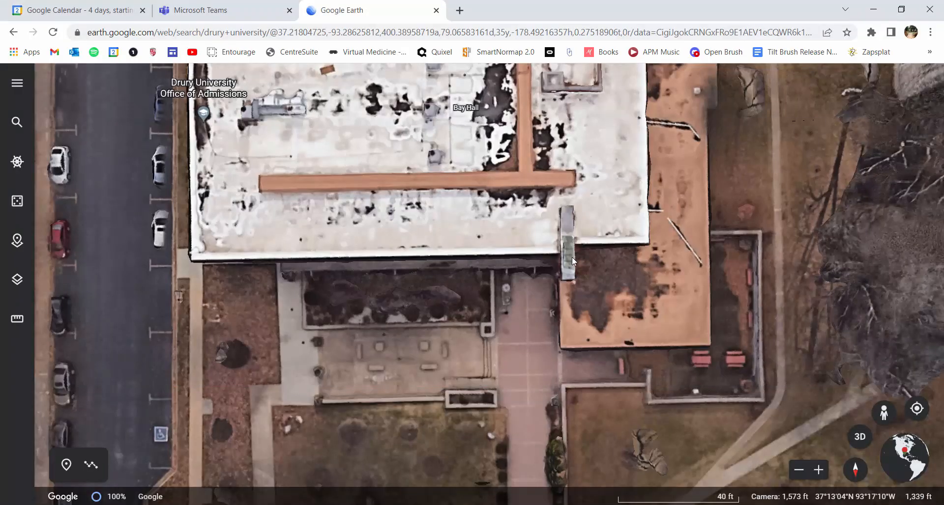
scroll(570, 258, up, 5)
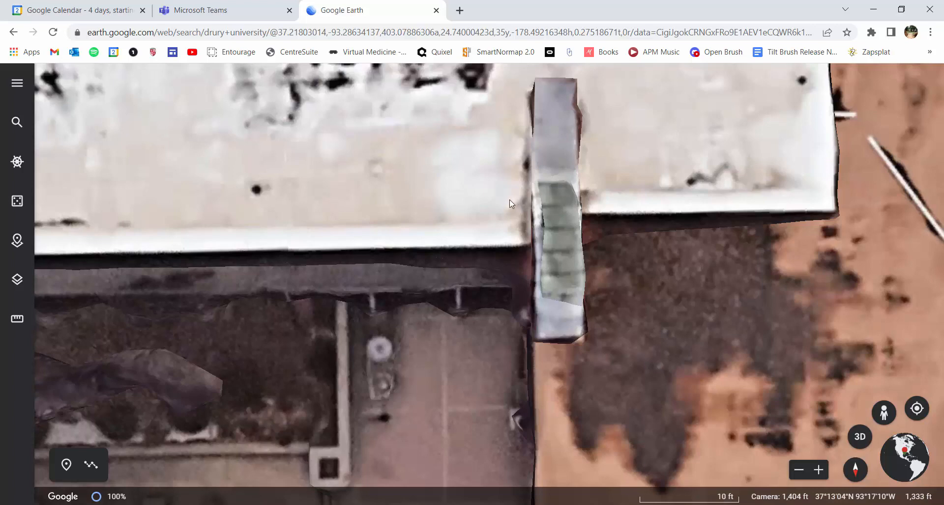
key(alt+Tab)
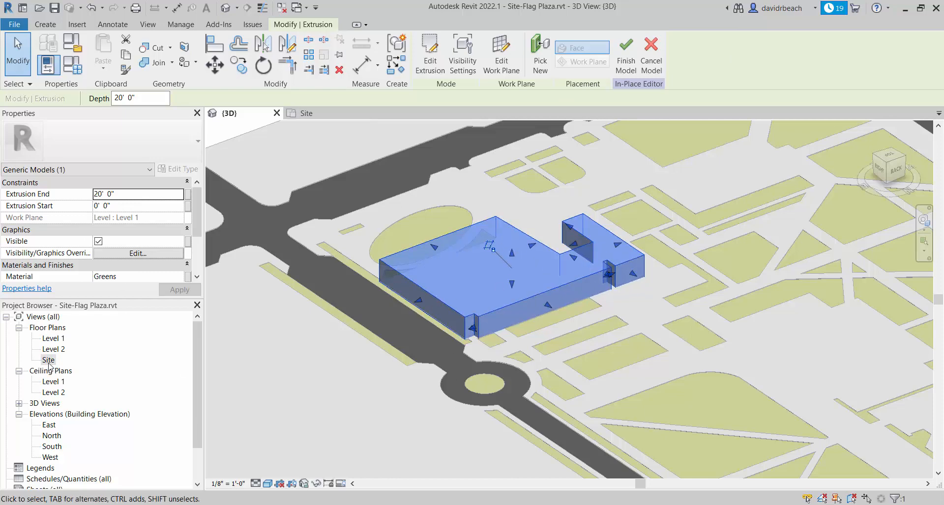
Start another extrusion in the Site plan at the small white projection, with its end at 26' 0".
double_click(48, 361)
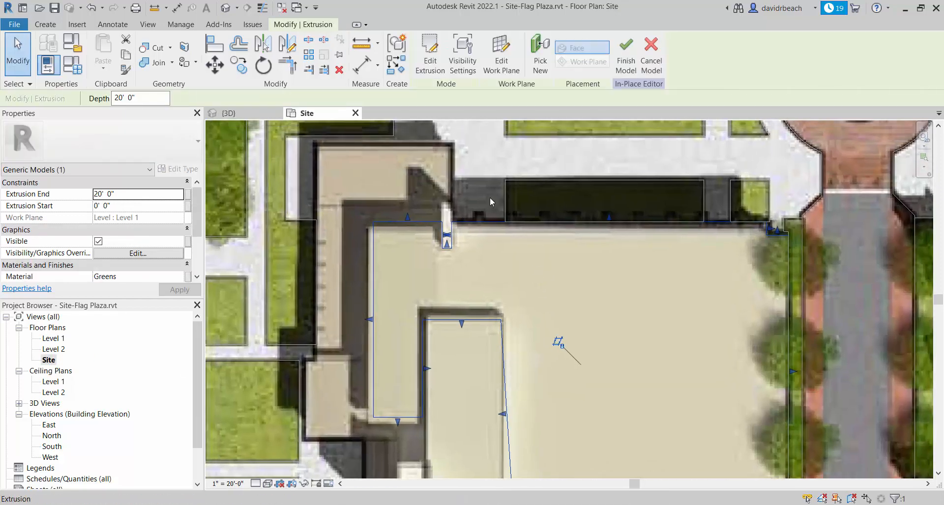
scroll(418, 158, up, 5)
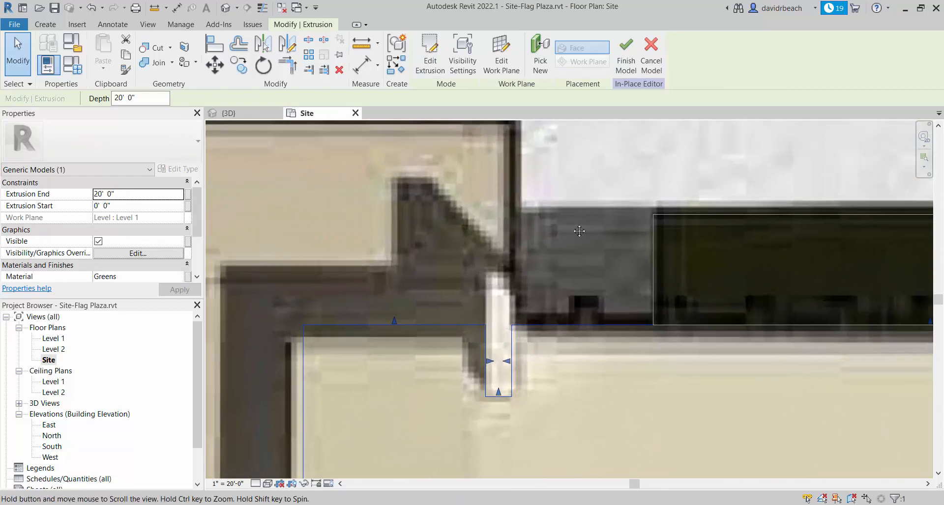
middle_drag(579, 231, 584, 263)
click(598, 253)
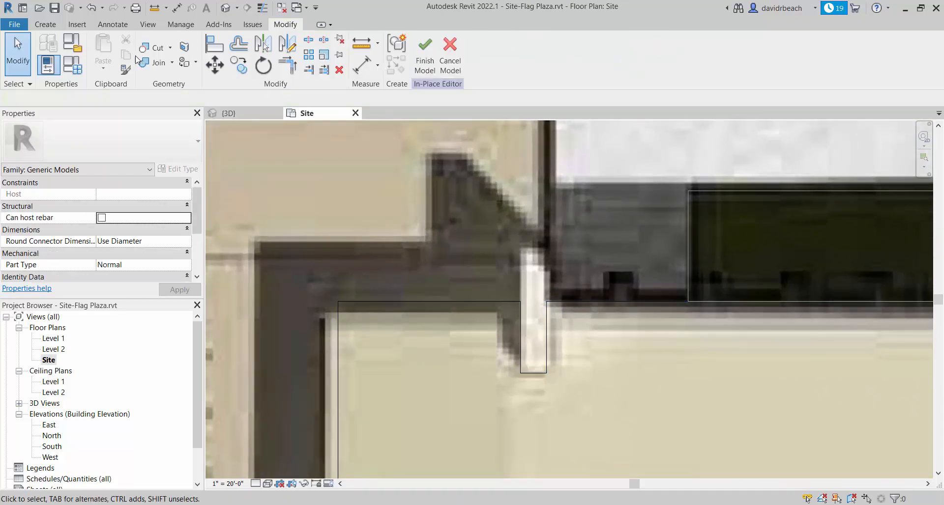
click(45, 25)
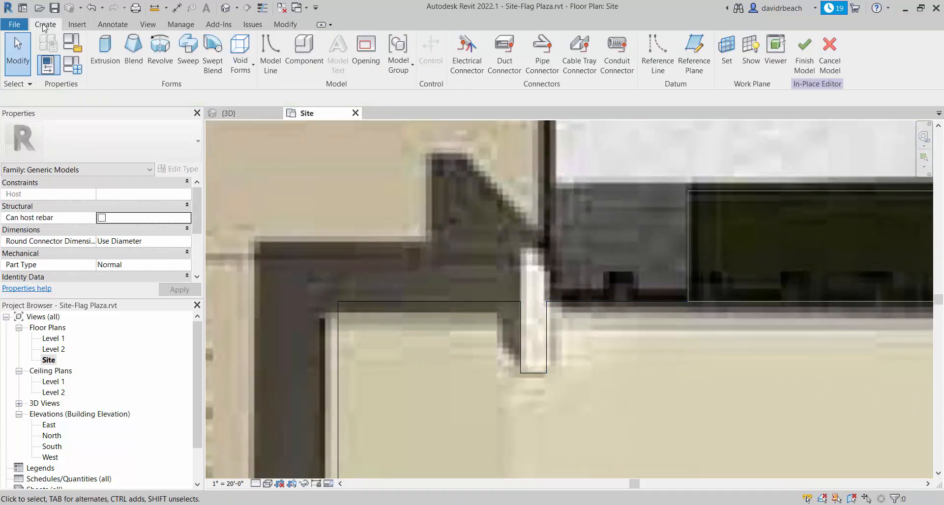
click(107, 54)
click(135, 195)
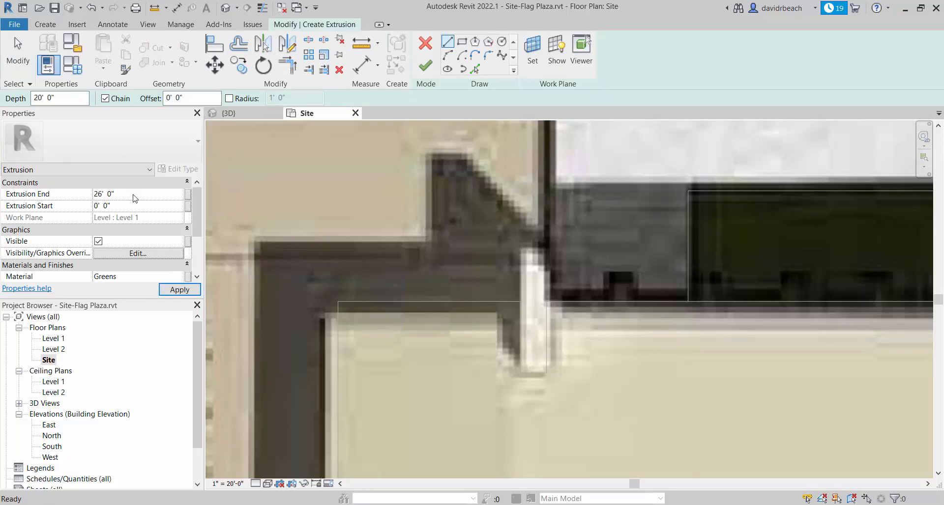
key(Return)
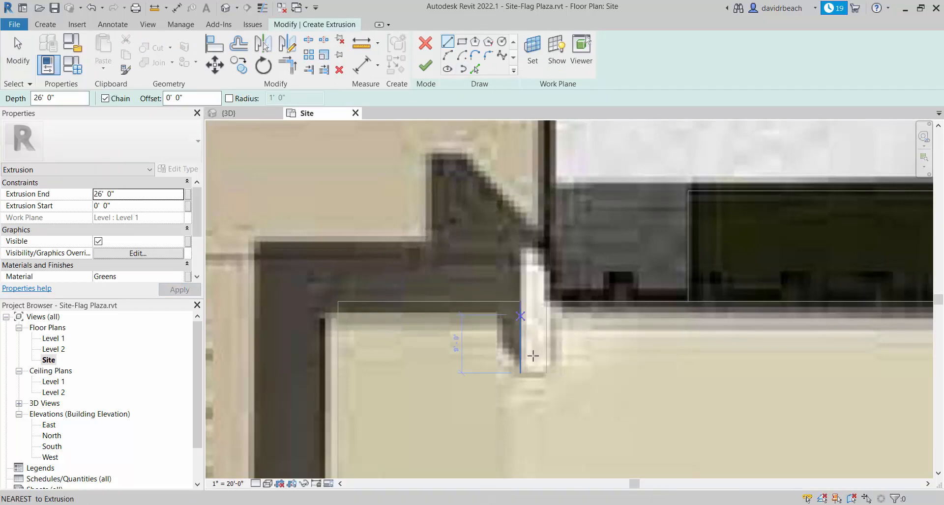
Trace the white projection on the north edge as a rectangle about 4' by 19' and finish the extrusion.
click(520, 373)
click(545, 373)
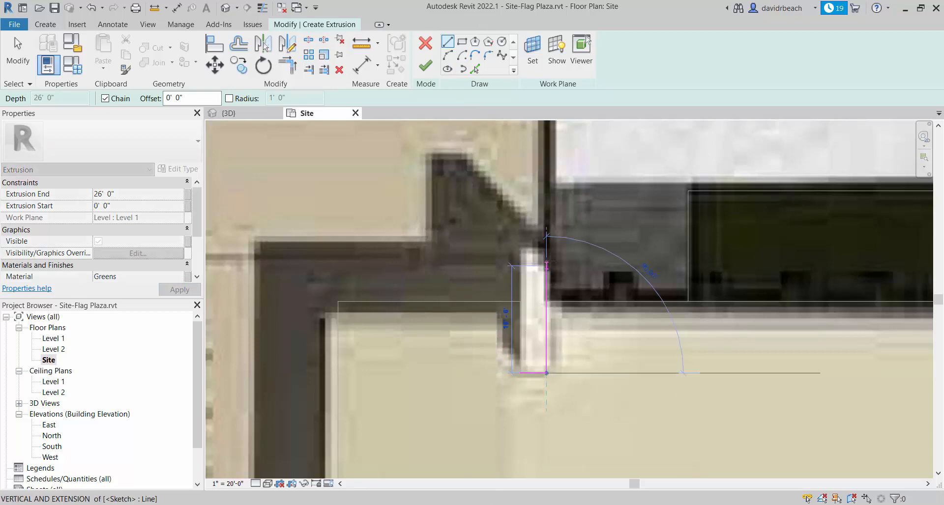
click(545, 250)
click(521, 250)
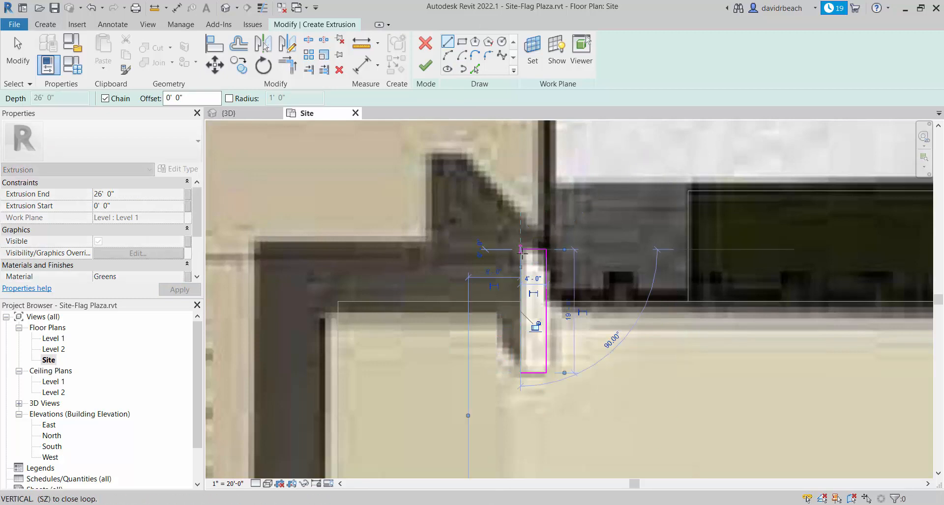
click(520, 373)
click(425, 66)
Examine the projection's height against the main building mass in the 3D view.
scroll(393, 241, down, 4)
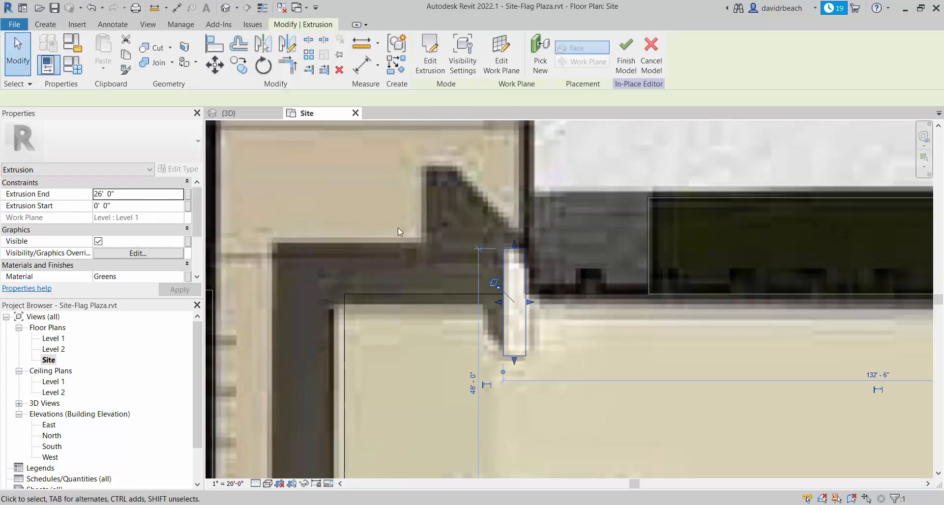
click(225, 7)
shift+middle_drag(686, 300, 668, 317)
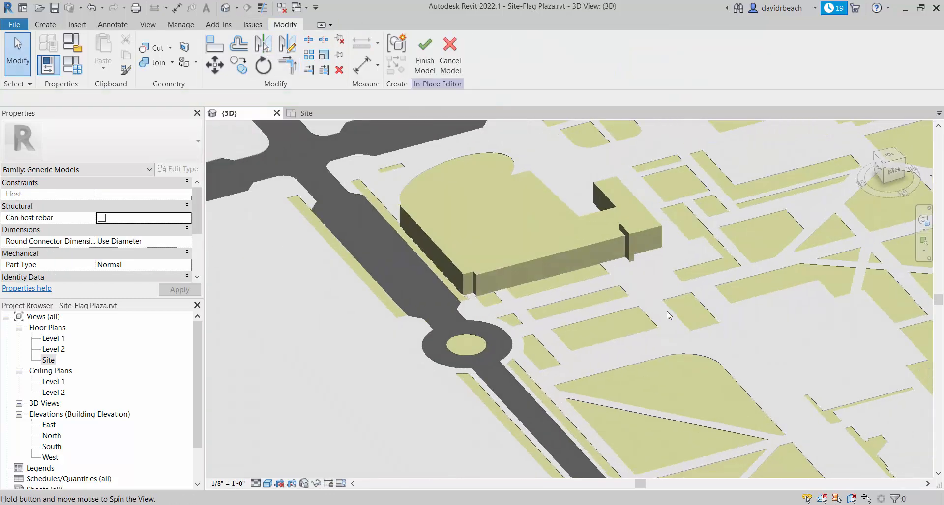
scroll(666, 224, up, 2)
shift+middle_drag(667, 223, 674, 259)
scroll(675, 263, up, 1)
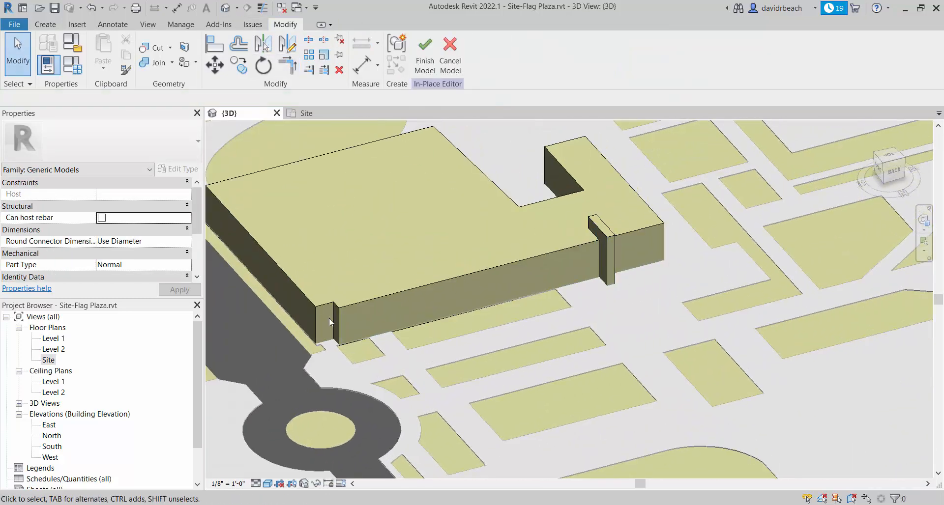
Return to the Site plan and open the main building extrusion's sketch for editing at the slanted east side of the recess.
double_click(48, 361)
middle_drag(346, 249, 378, 264)
scroll(435, 198, down, 2)
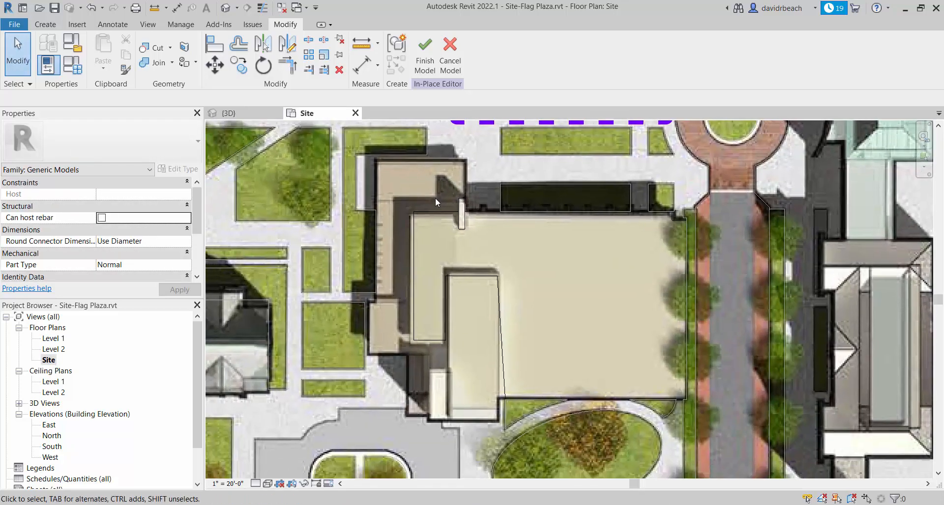
scroll(499, 367, up, 4)
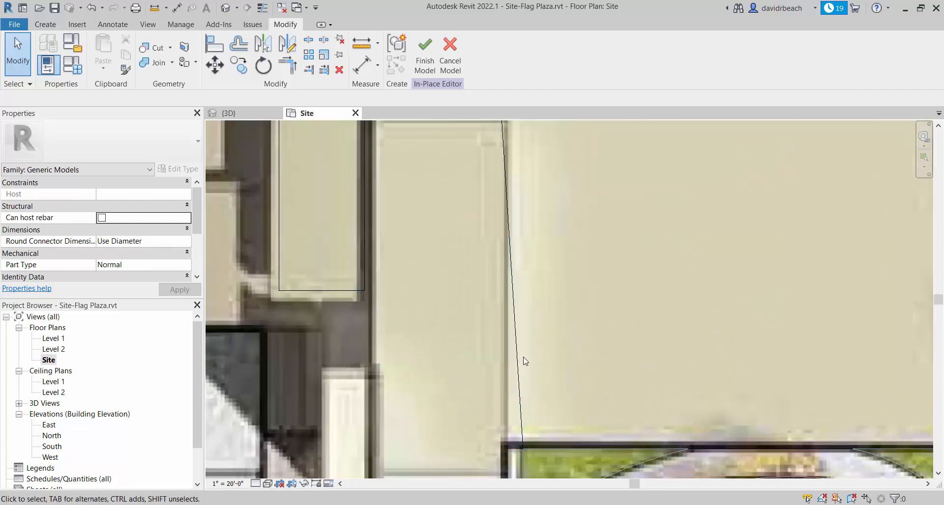
scroll(507, 363, down, 4)
middle_drag(506, 362, 509, 371)
scroll(501, 346, up, 4)
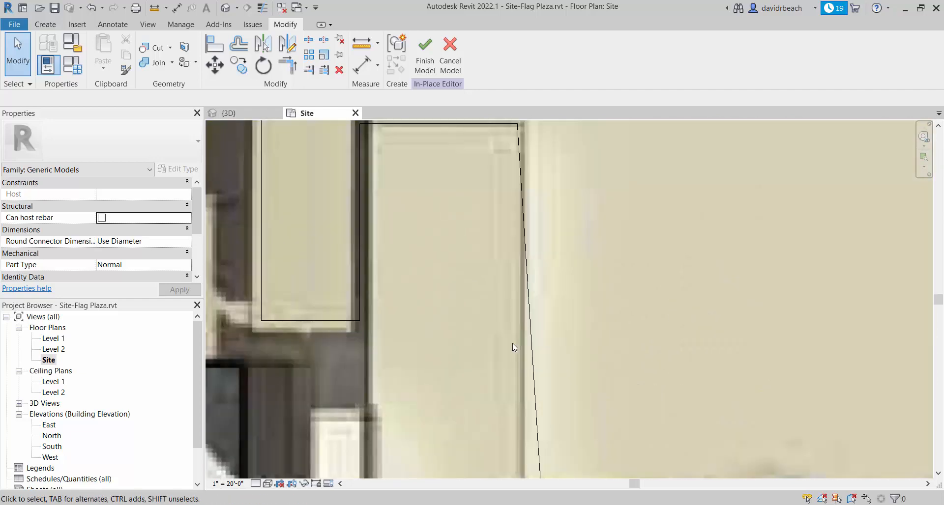
click(528, 346)
scroll(487, 339, down, 4)
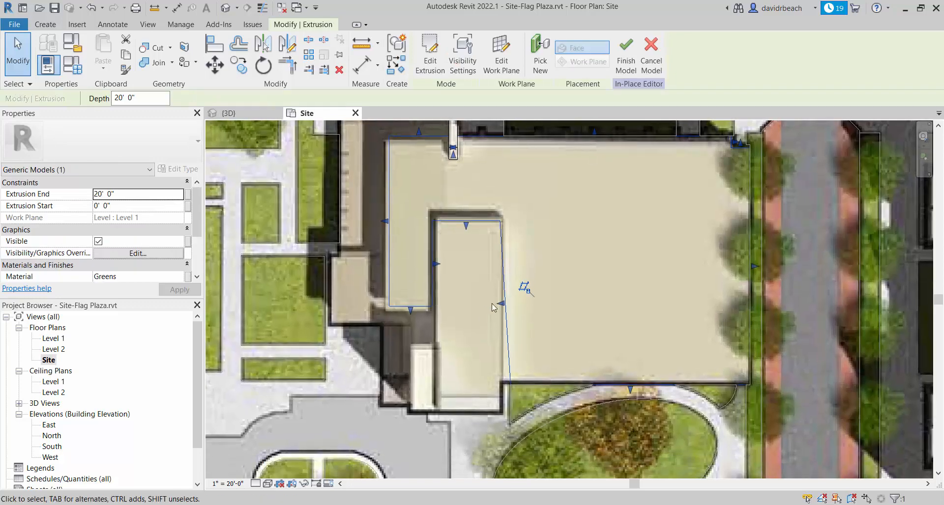
double_click(454, 225)
scroll(472, 364, up, 2)
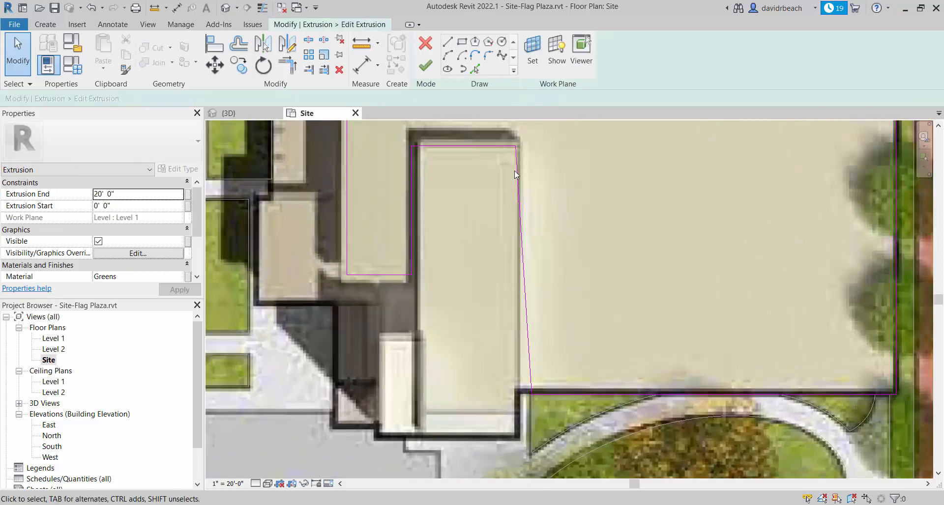
Extend the south edge about 4' 6" west to the recess corner and draw a straight vertical line up the recess's east side.
click(448, 41)
click(532, 392)
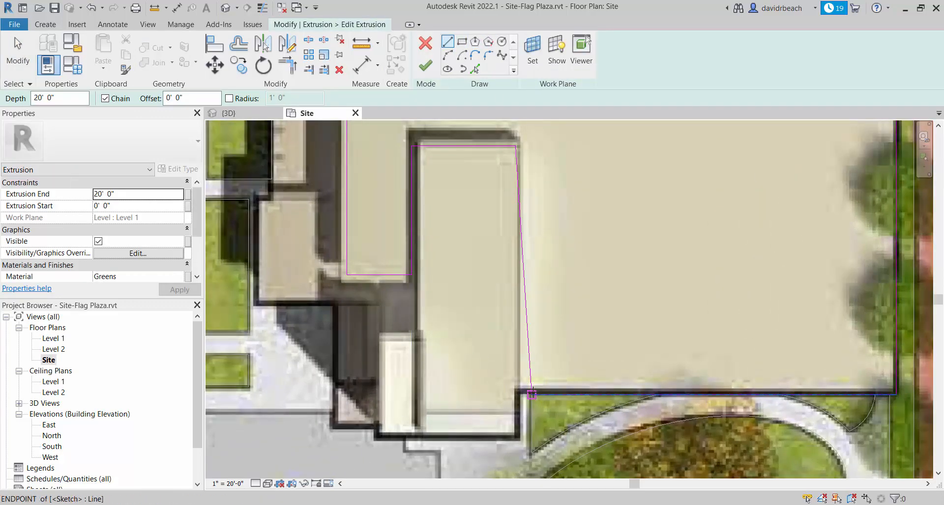
scroll(533, 392, up, 3)
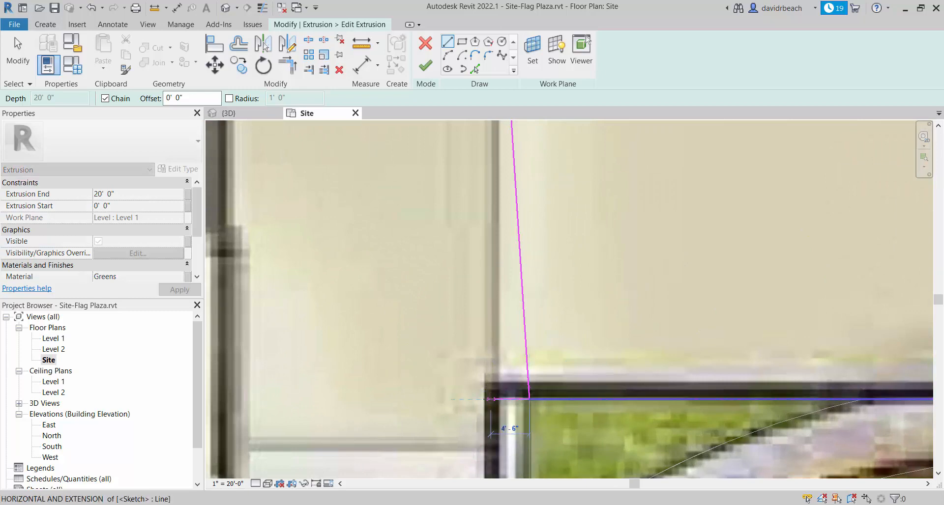
scroll(500, 428, down, 2)
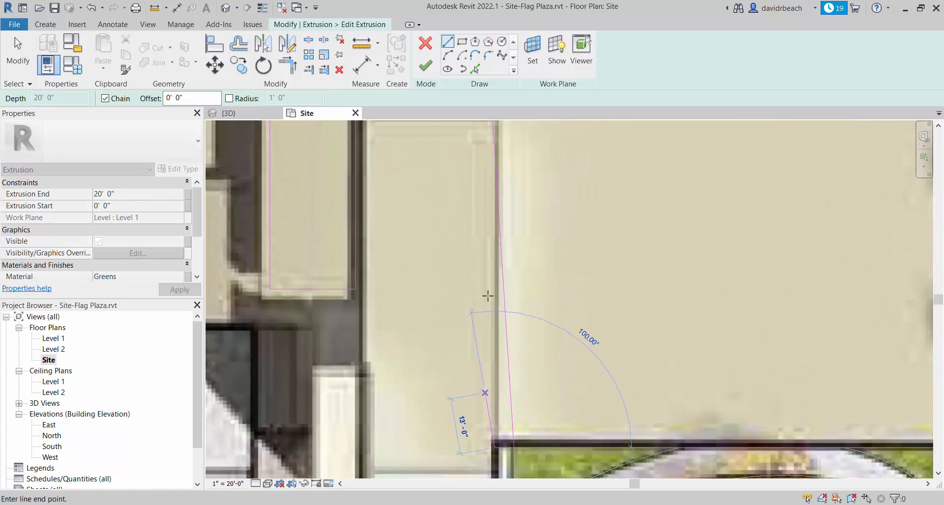
middle_drag(495, 172, 470, 310)
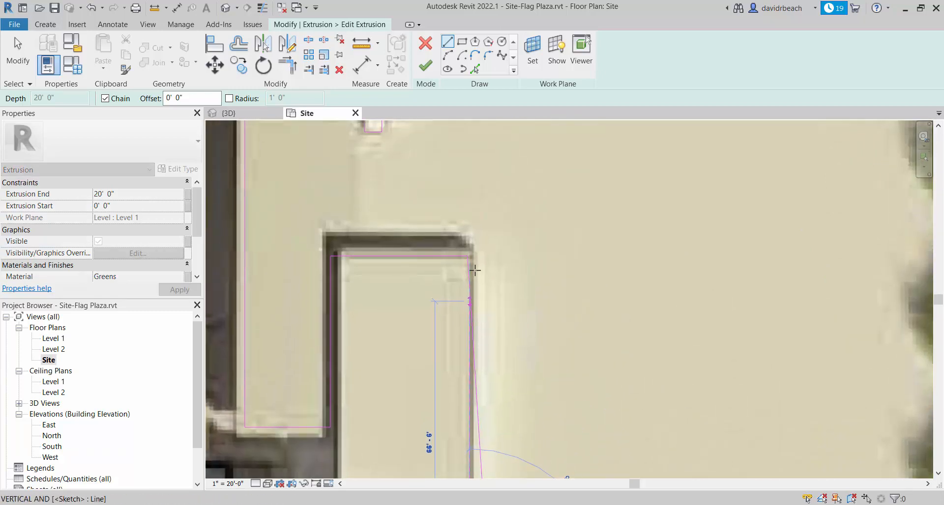
click(470, 221)
key(Escape)
key(Escape)
Delete the slanted sketch line on the east side of the recess.
scroll(478, 395, up, 2)
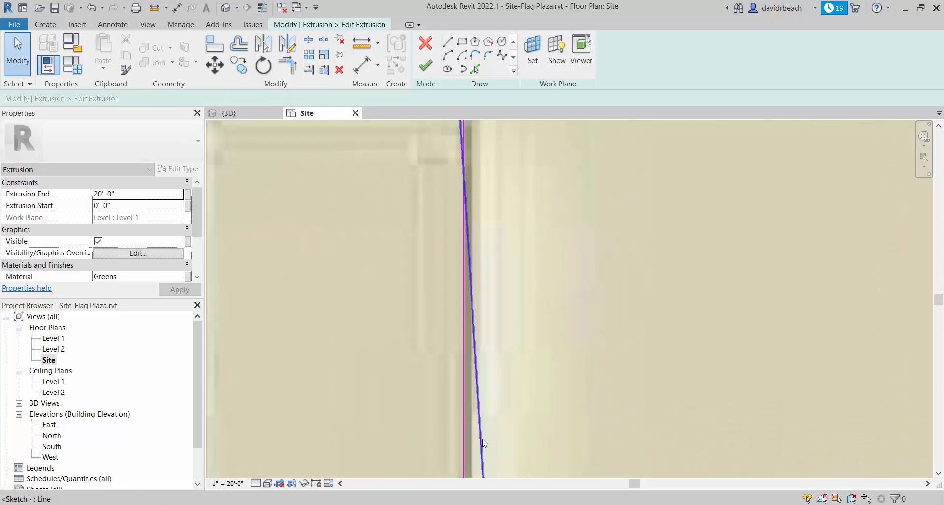
click(483, 440)
key(Delete)
Trim the new vertical line into corners with the recess's north edge and the building's south edge, and finish the sketch edit.
scroll(487, 363, down, 2)
middle_drag(489, 366, 496, 404)
key(t)
key(r)
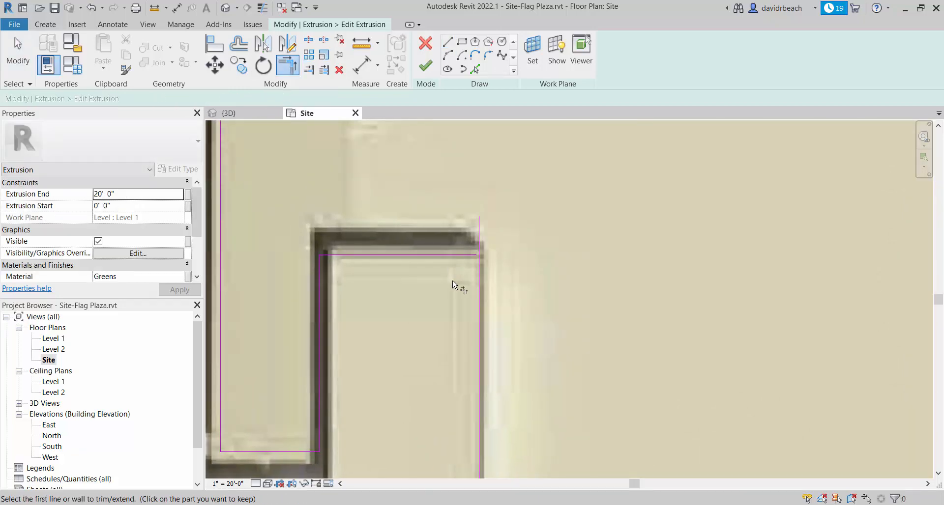
scroll(514, 321, down, 3)
scroll(462, 311, up, 3)
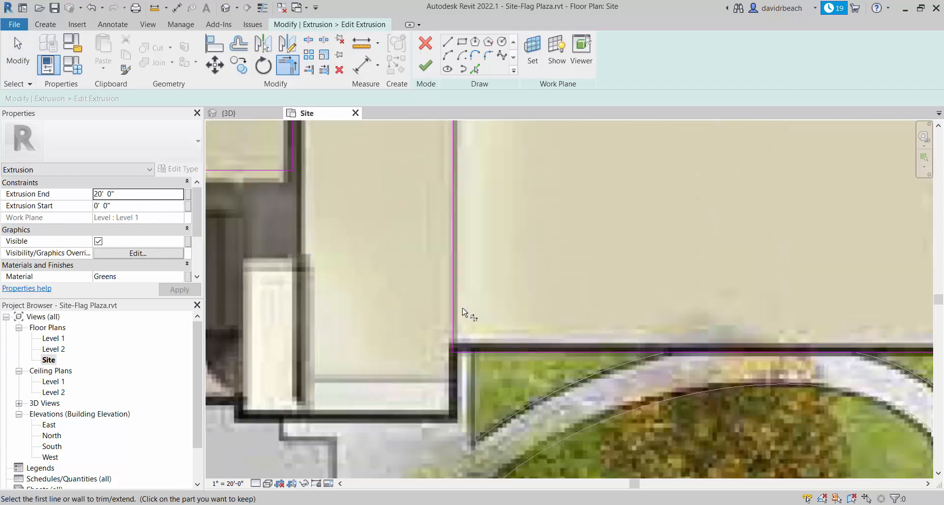
click(454, 319)
click(450, 355)
key(Escape)
key(Escape)
scroll(418, 351, down, 2)
middle_drag(415, 353, 488, 391)
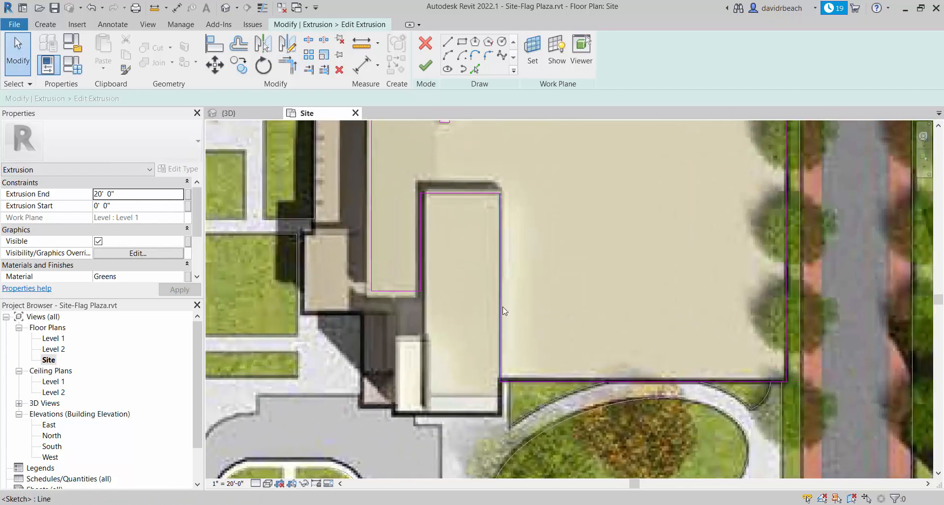
click(426, 65)
scroll(431, 325, down, 2)
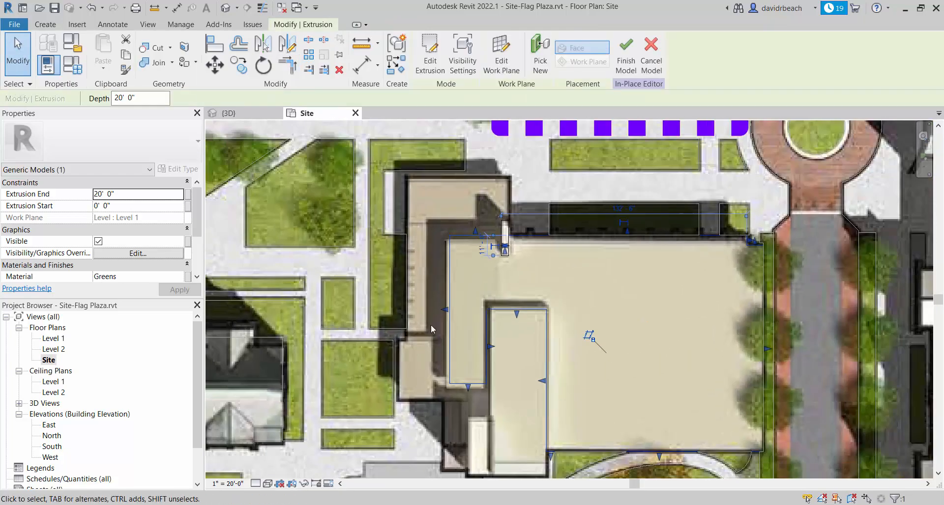
Examine the lower wing northwest of the main building in the plan and in Google Earth, and return to Revit.
scroll(431, 324, up, 2)
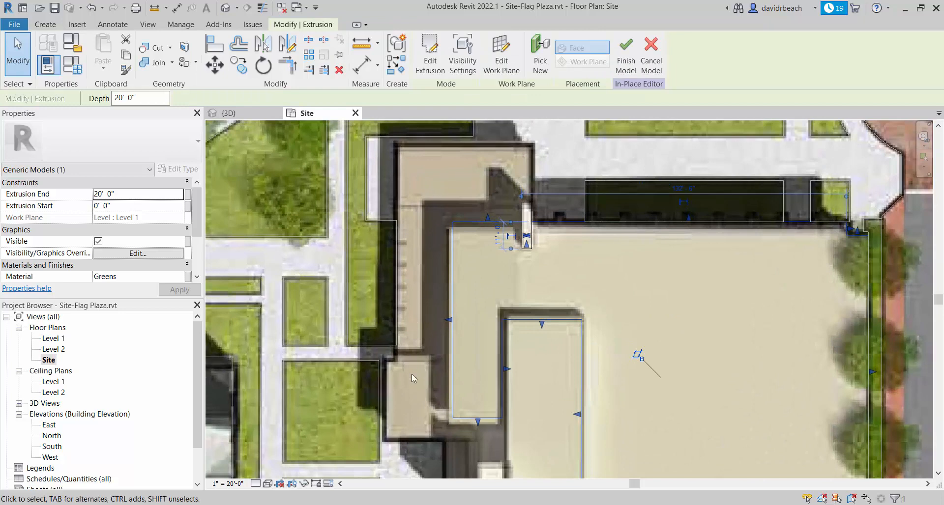
scroll(414, 376, down, 2)
scroll(439, 352, up, 3)
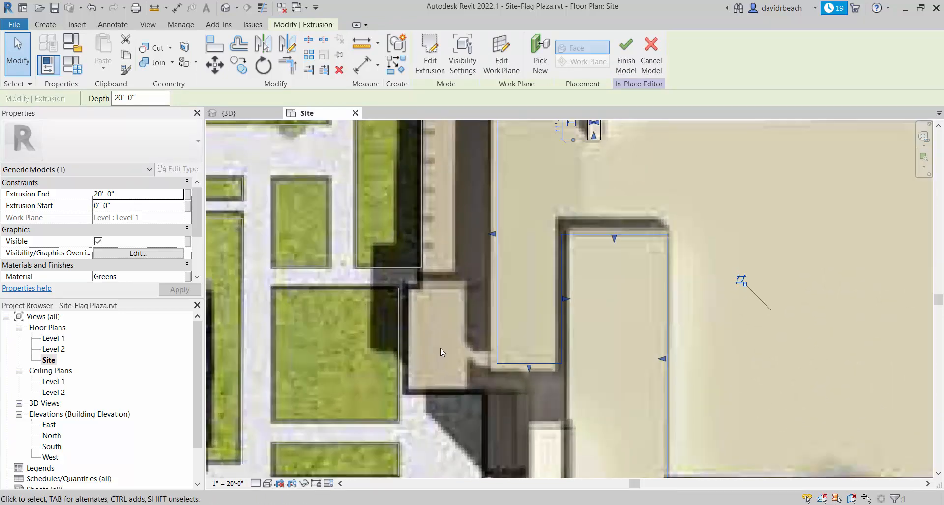
scroll(527, 400, down, 3)
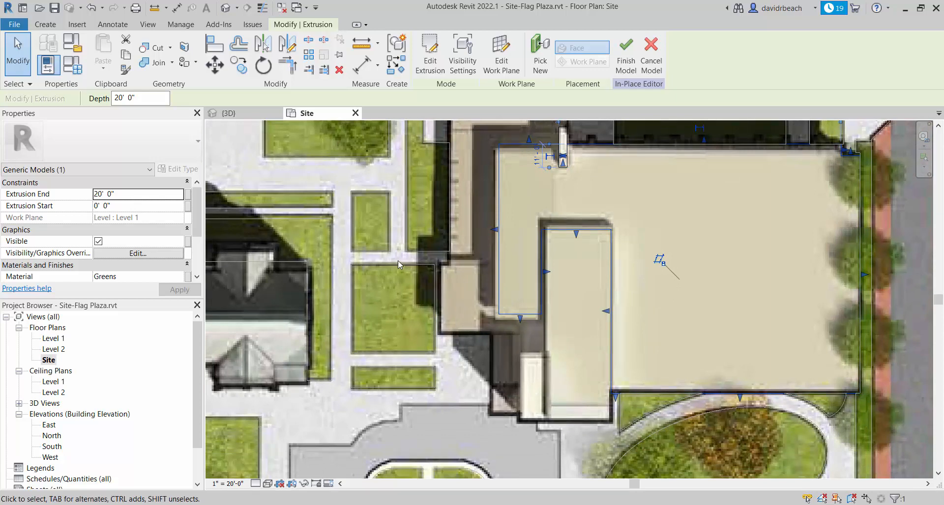
scroll(519, 267, down, 2)
scroll(553, 302, down, 2)
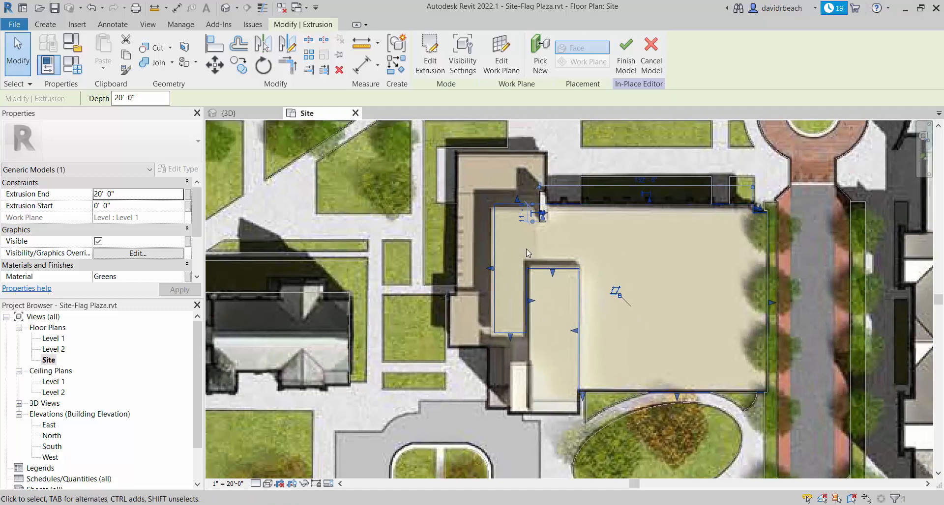
key(alt+Tab)
scroll(532, 178, down, 4)
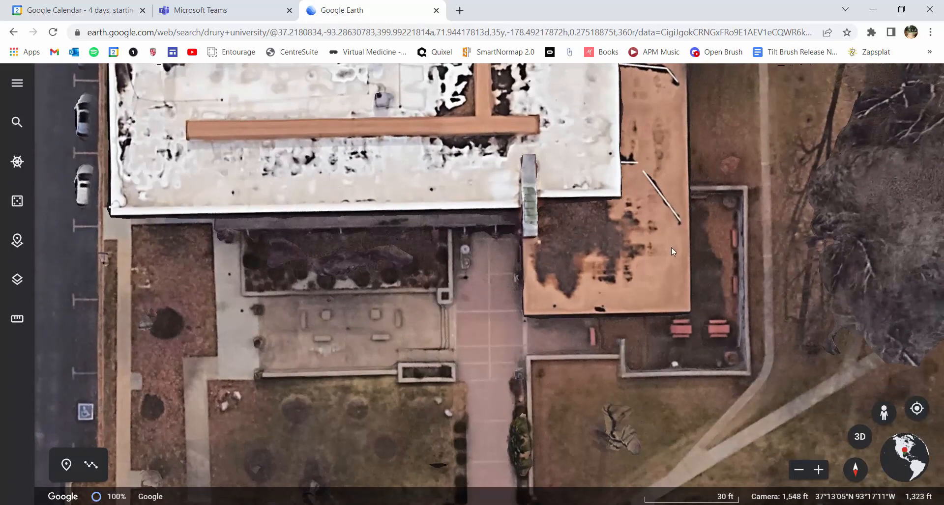
key(alt+Tab)
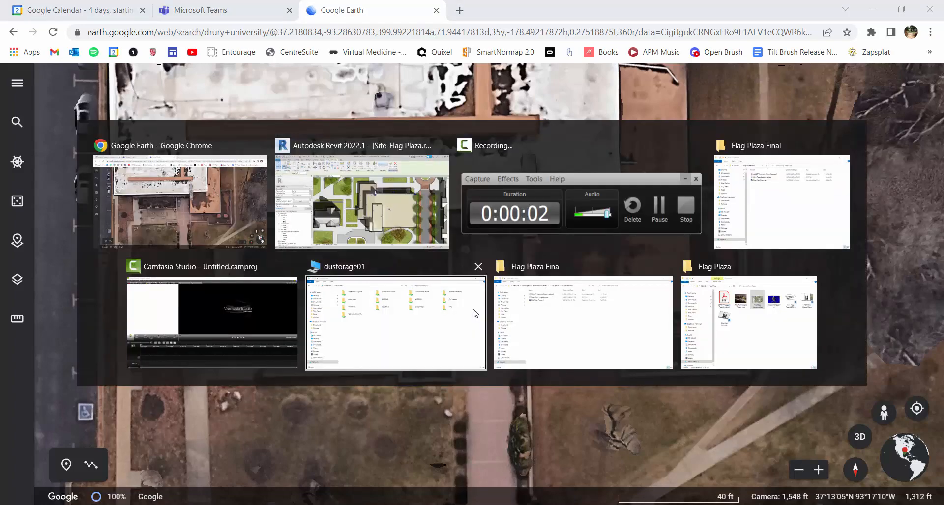
scroll(470, 199, up, 2)
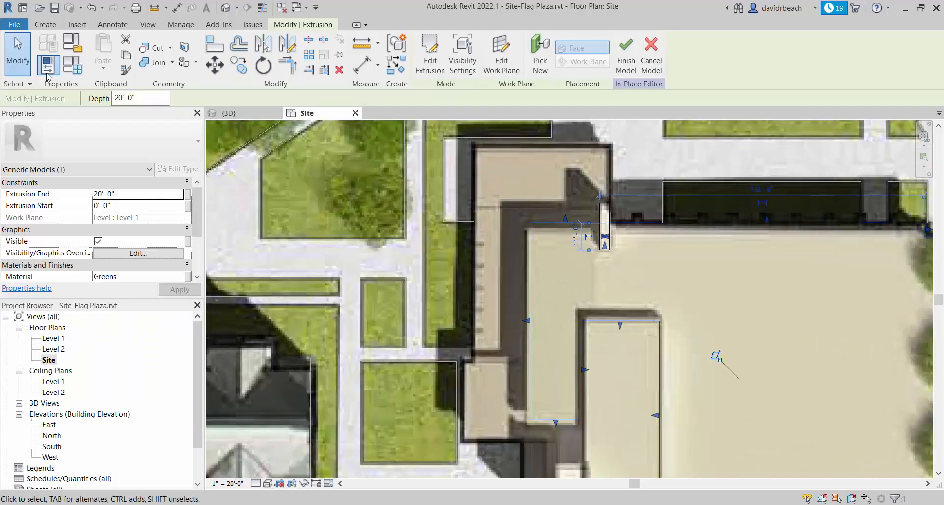
Start a new extrusion for the lower west wing with its extrusion end at 10' 0".
click(39, 24)
click(105, 49)
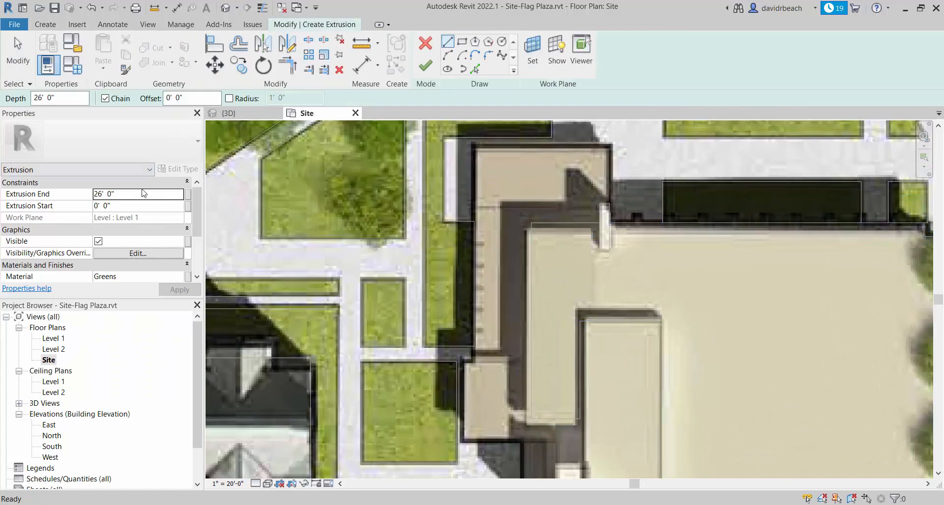
click(148, 194)
text(10\)
key(Return)
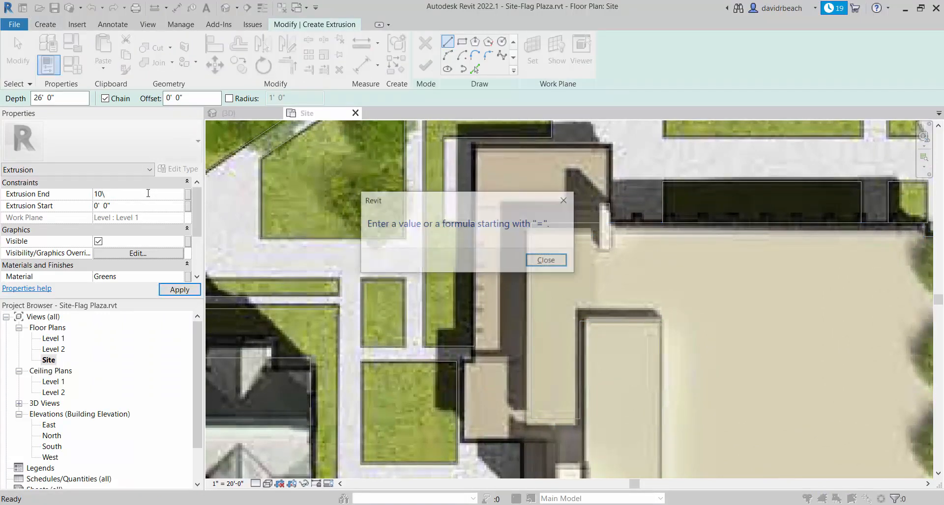
click(566, 264)
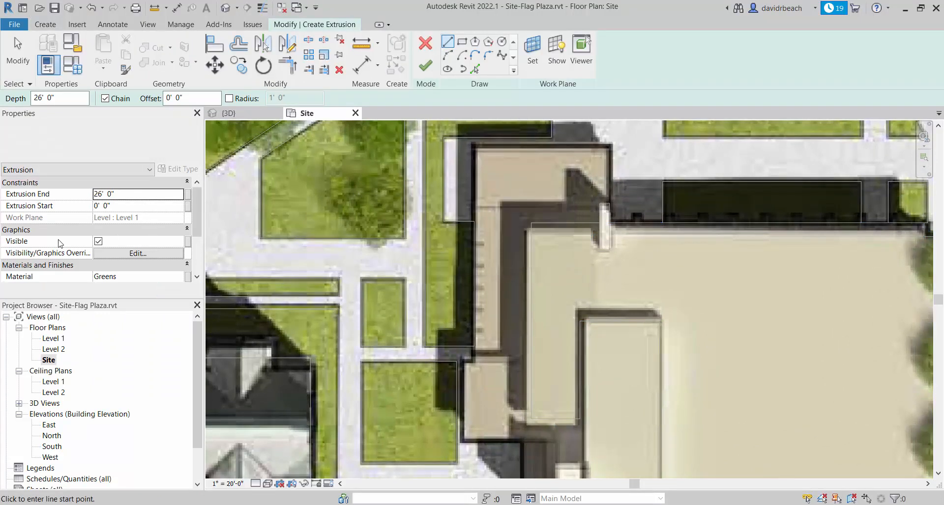
text(10)
key(Return)
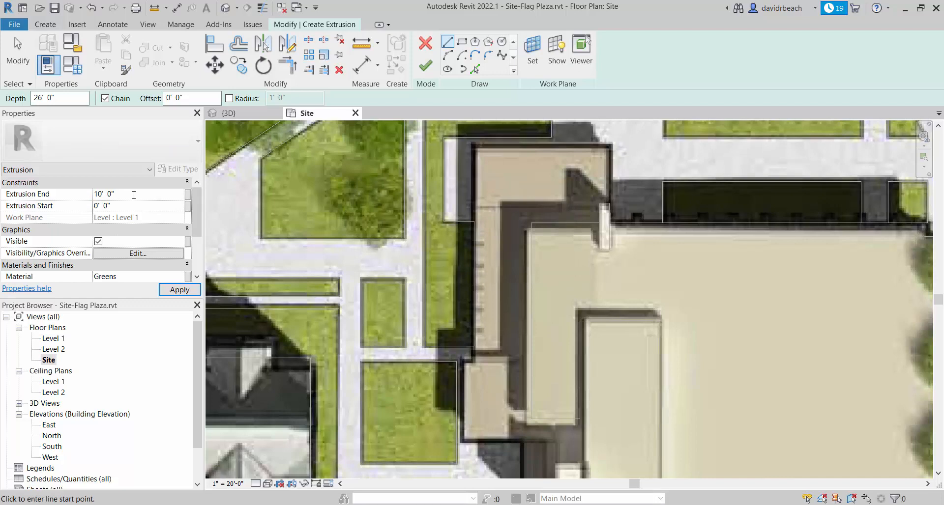
Trace the lower wing's east edge up from the white projection and its north edge past the northwest corner.
scroll(596, 238, up, 3)
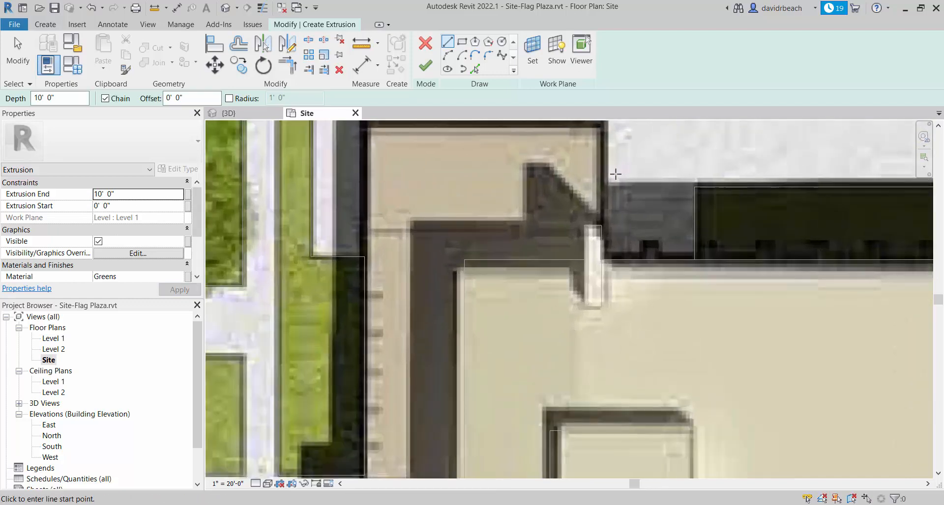
click(596, 241)
middle_drag(611, 183, 608, 262)
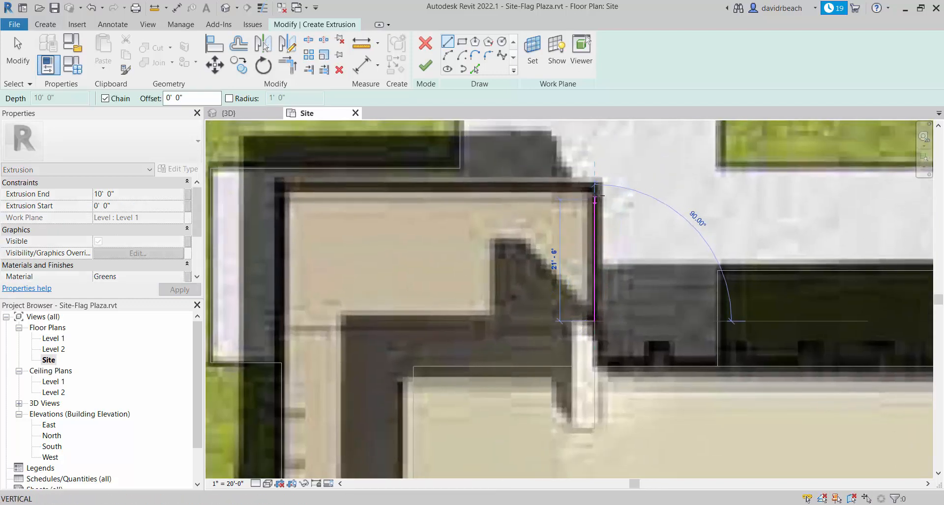
click(594, 187)
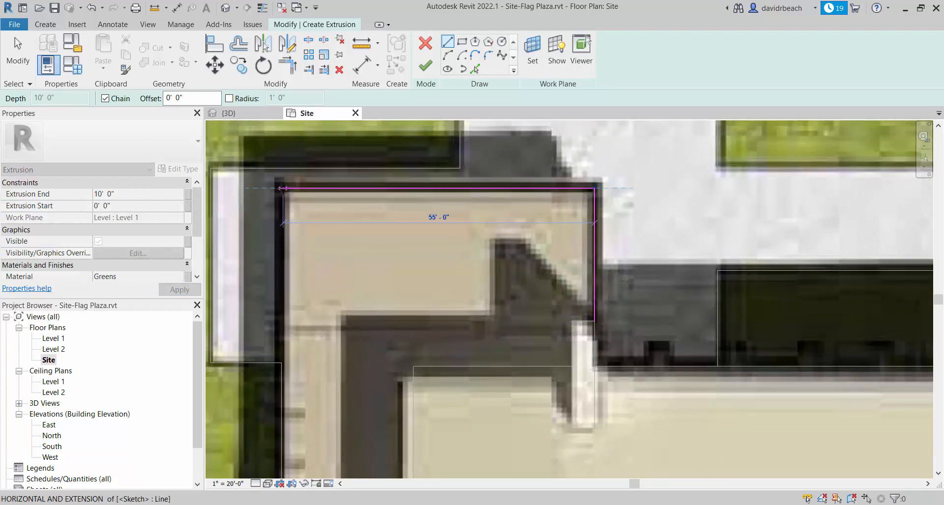
click(266, 188)
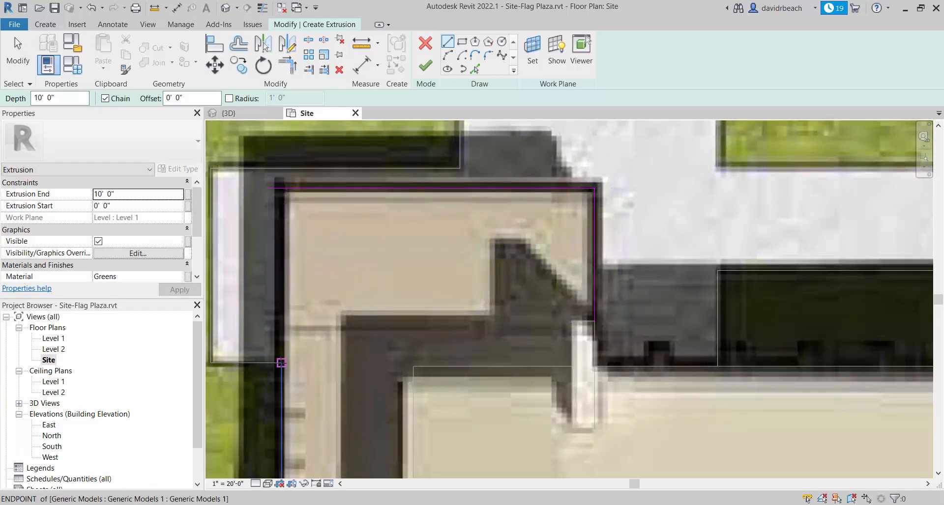
key(Escape)
key(Escape)
Trim the lower wing's north edge and west edge lines to a clean northwest corner.
key(t)
key(r)
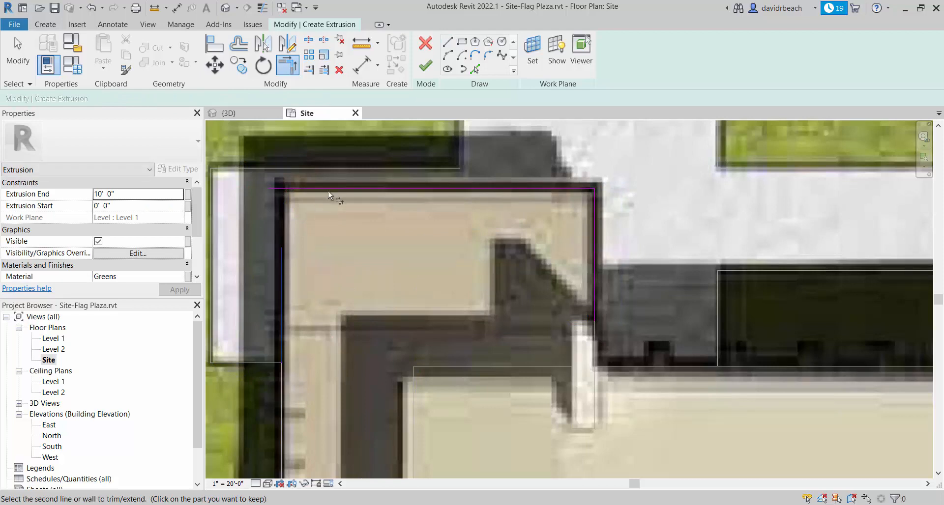
scroll(364, 277, down, 4)
scroll(386, 280, up, 2)
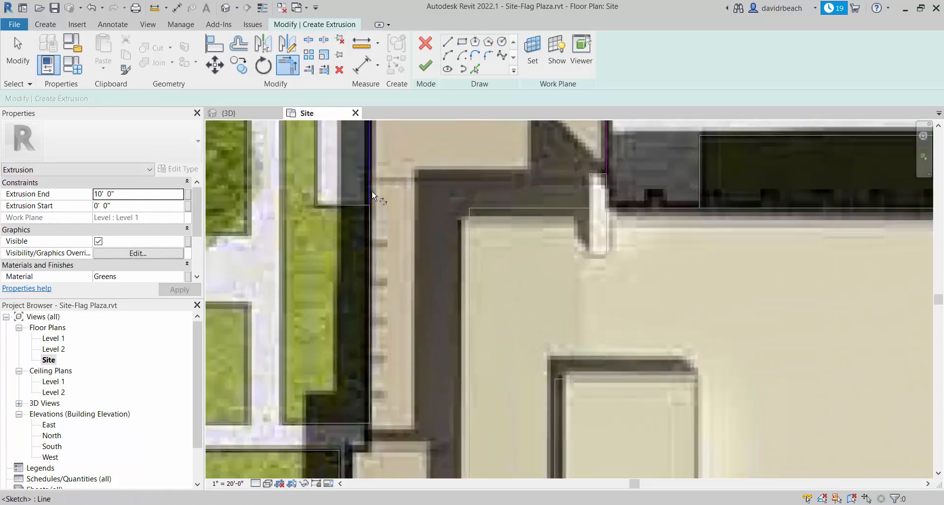
Draw a short horizontal line at the jog south of the wing's west edge and trim it to the west edge line.
click(448, 42)
scroll(378, 346, up, 2)
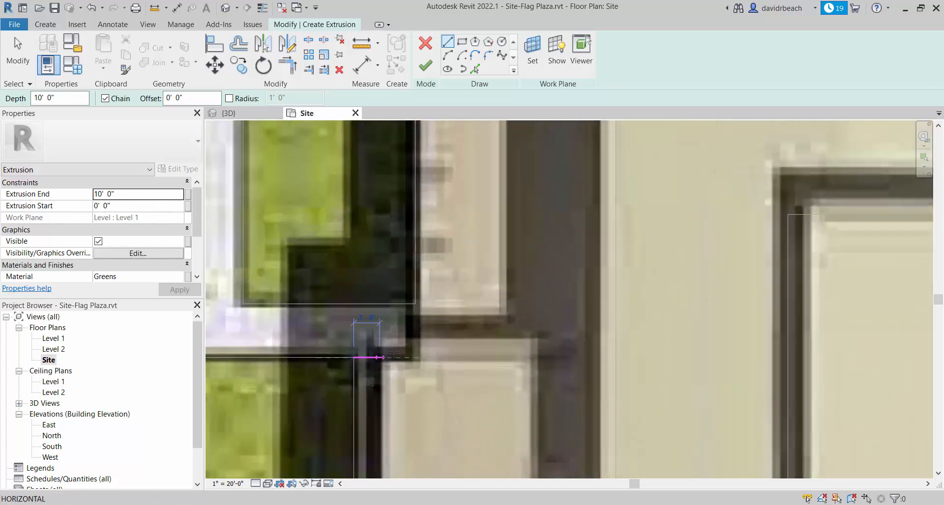
click(354, 358)
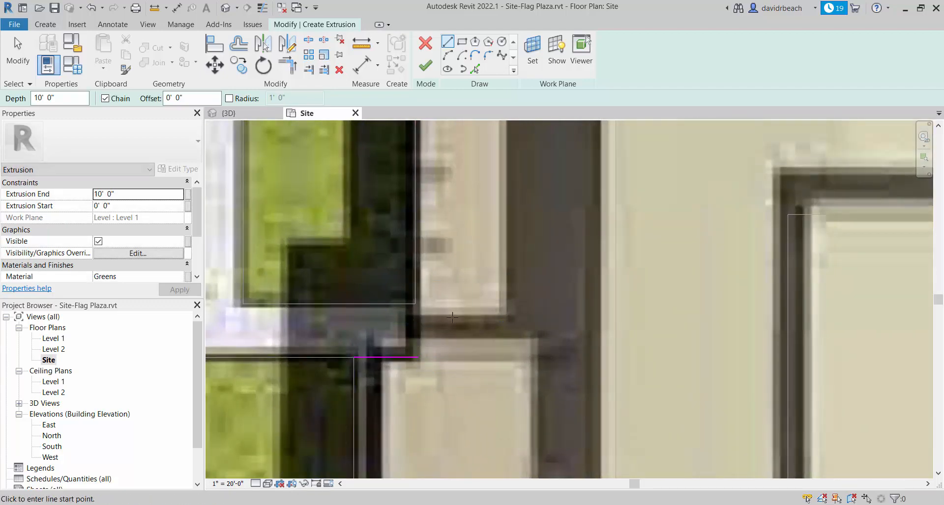
click(288, 65)
scroll(472, 227, down, 4)
click(433, 347)
middle_drag(474, 311, 477, 356)
scroll(476, 345, down, 2)
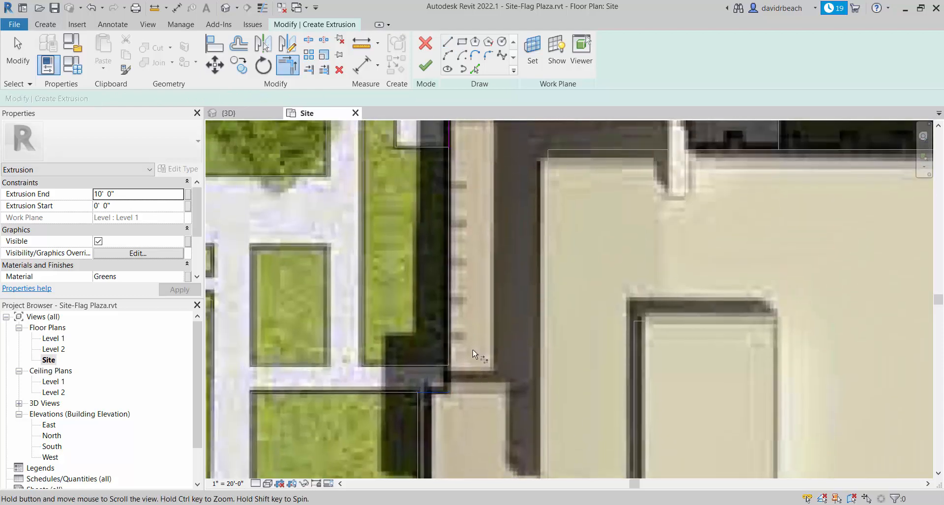
click(453, 161)
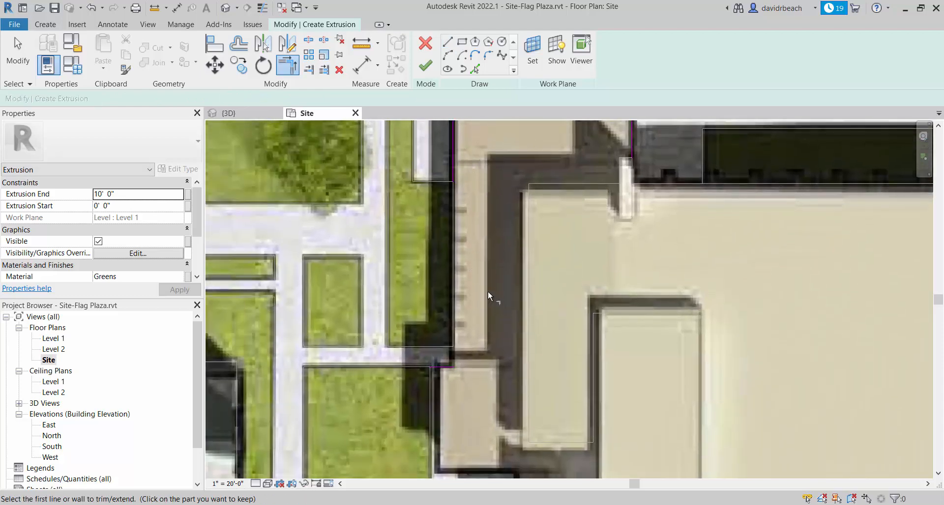
click(452, 159)
key(Escape)
Trace the west edge of the block below the jog down to its south corner and its south edge about 23' long.
scroll(439, 409, down, 1)
middle_drag(441, 344, 442, 231)
scroll(442, 278, up, 3)
click(449, 45)
scroll(436, 208, up, 3)
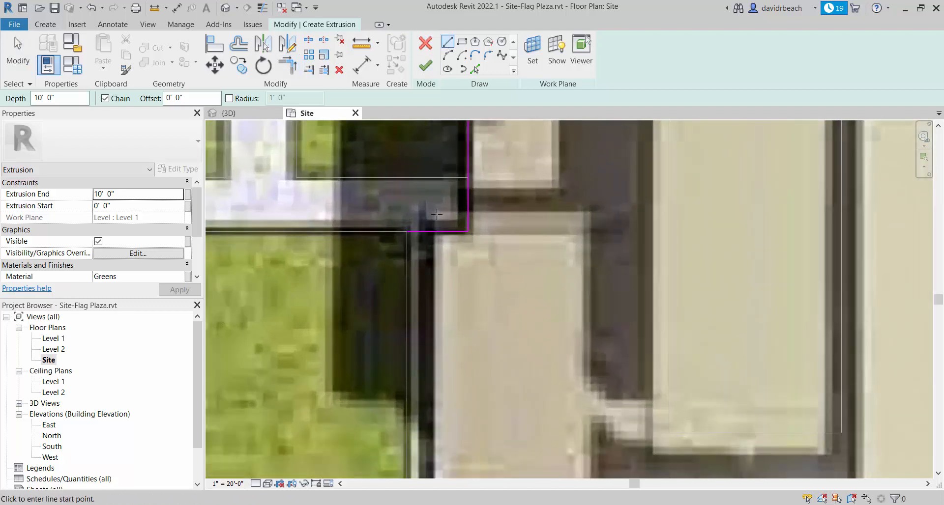
click(438, 232)
scroll(450, 371, down, 2)
middle_drag(450, 372, 441, 236)
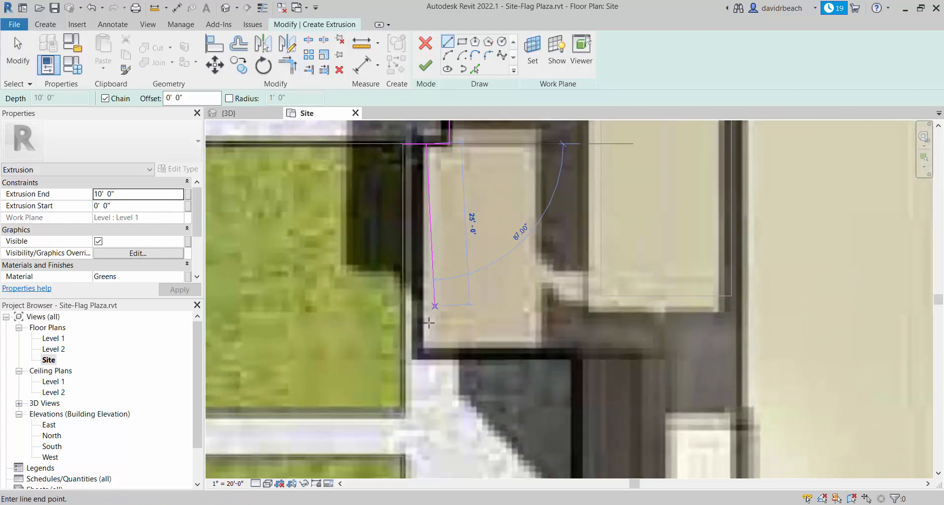
click(426, 350)
click(579, 359)
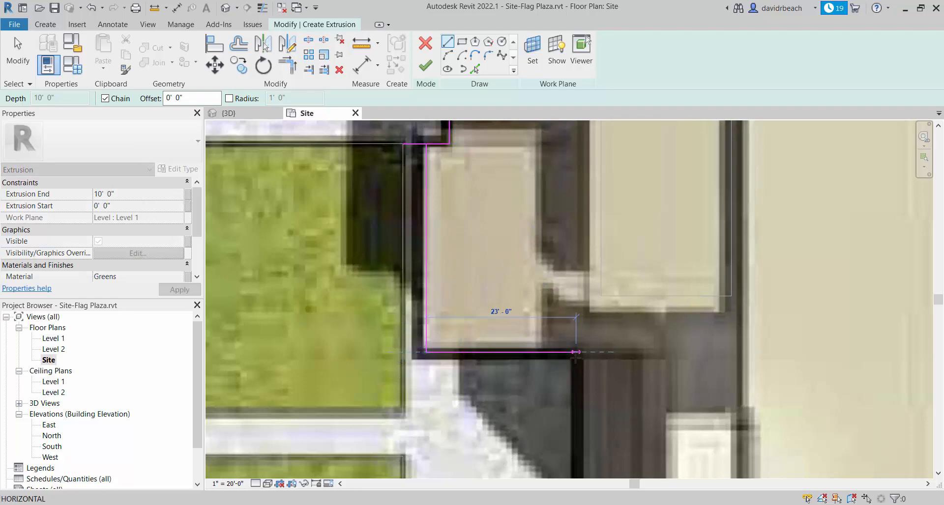
Trace the narrow strip's west edge south, its short south edge, and the jog about 2'-6" down to the south block.
scroll(580, 401, down, 1)
middle_drag(580, 400, 501, 201)
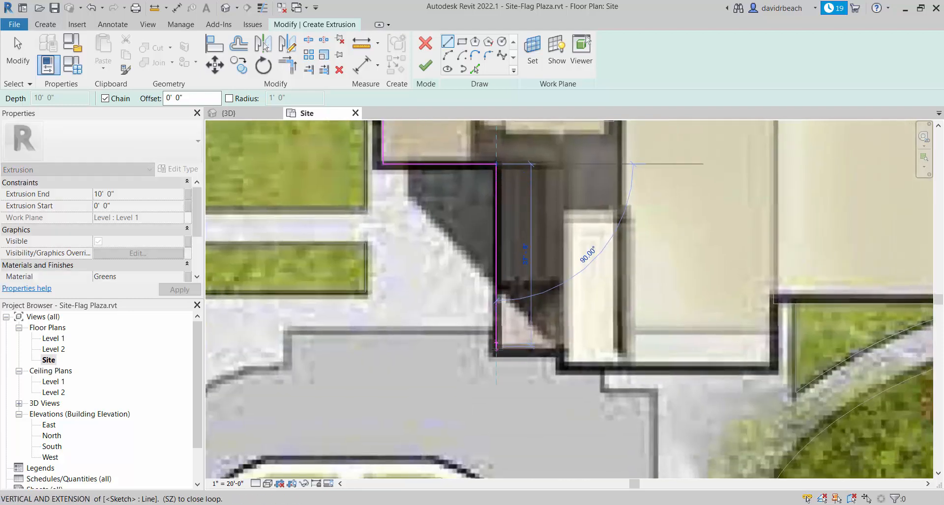
click(496, 352)
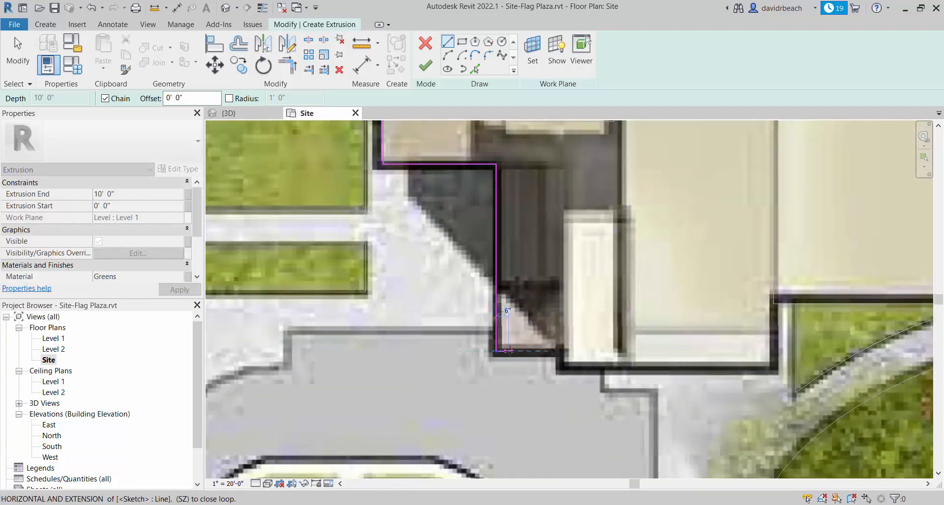
scroll(530, 353, up, 2)
click(563, 352)
click(597, 385)
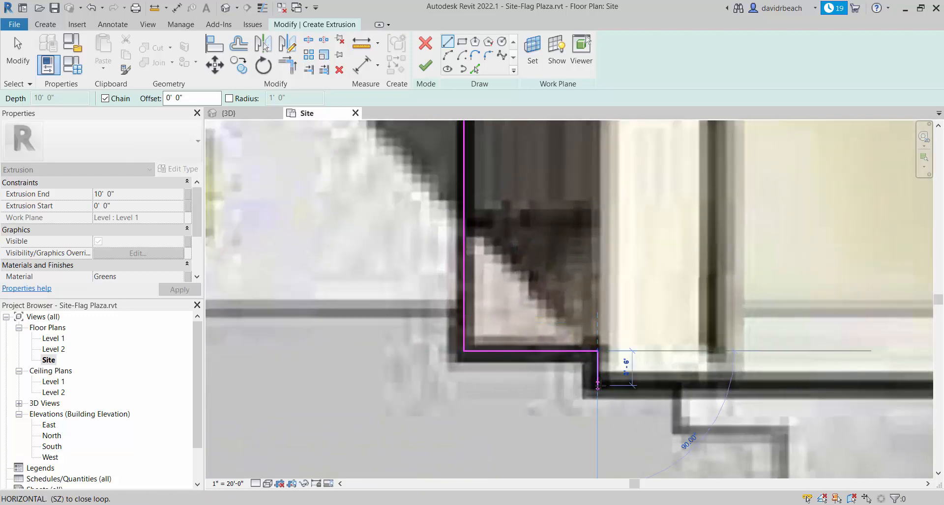
Trace the south block's bottom edge east to its corner and its east edge up to the main building.
scroll(846, 436, down, 2)
middle_drag(845, 436, 472, 418)
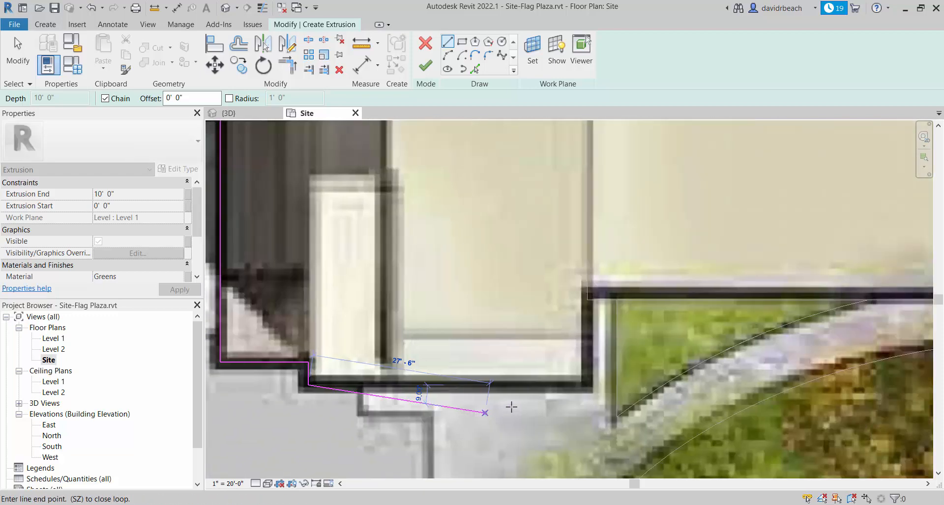
click(580, 385)
click(587, 300)
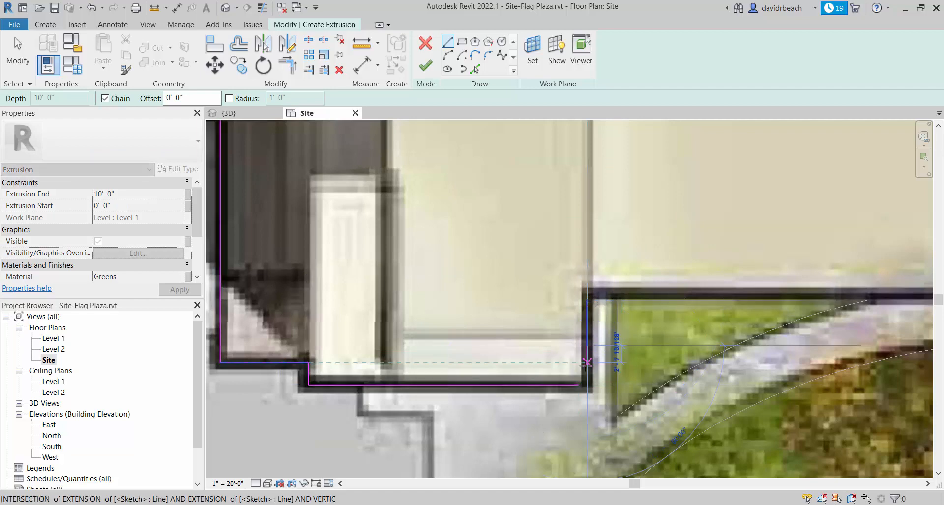
key(t)
key(r)
key(Escape)
scroll(548, 330, down, 4)
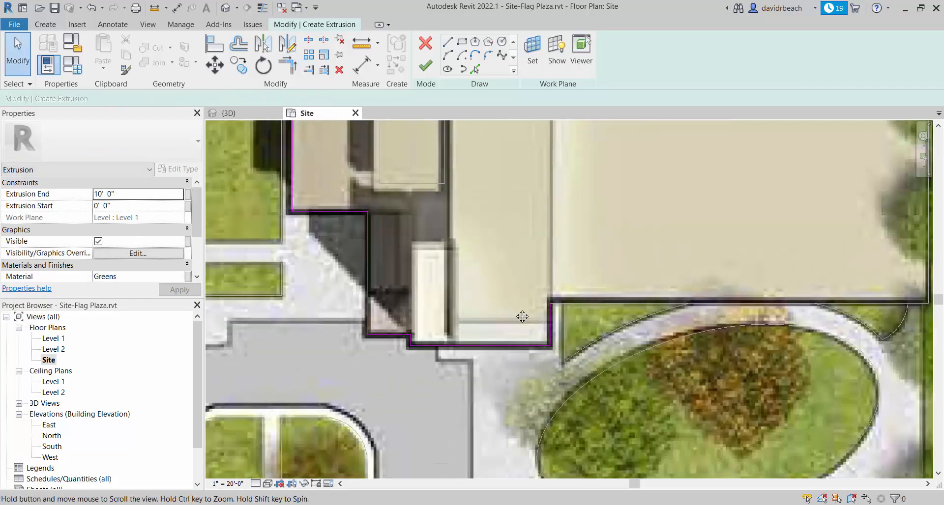
scroll(522, 368, up, 5)
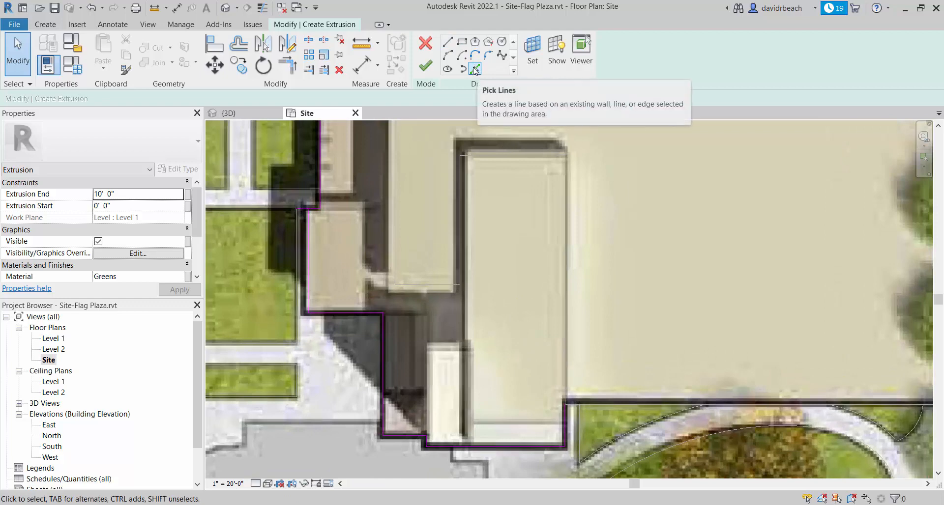
Pick the notch's north and west edges and the adjoining higher arm's south and west edges as outline lines.
click(474, 68)
click(491, 156)
click(460, 184)
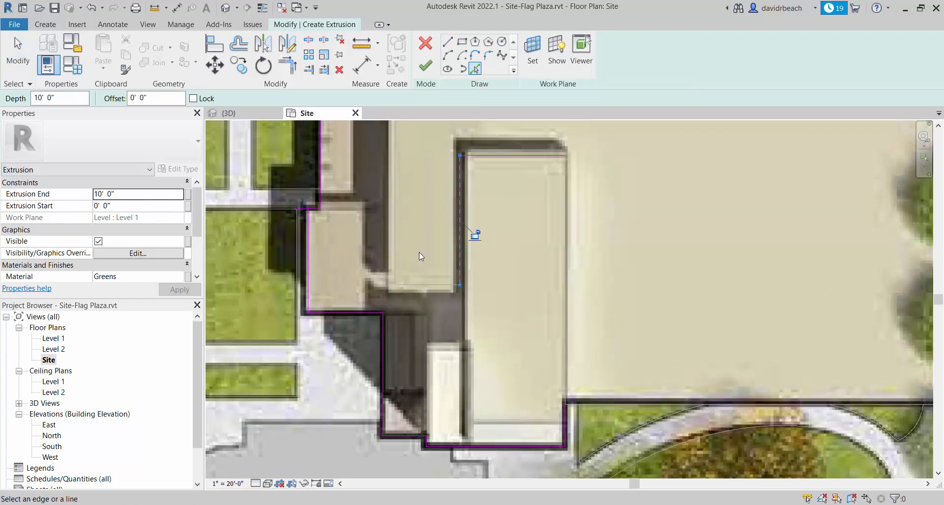
click(423, 285)
click(393, 217)
scroll(407, 189, down, 2)
middle_drag(407, 189, 400, 376)
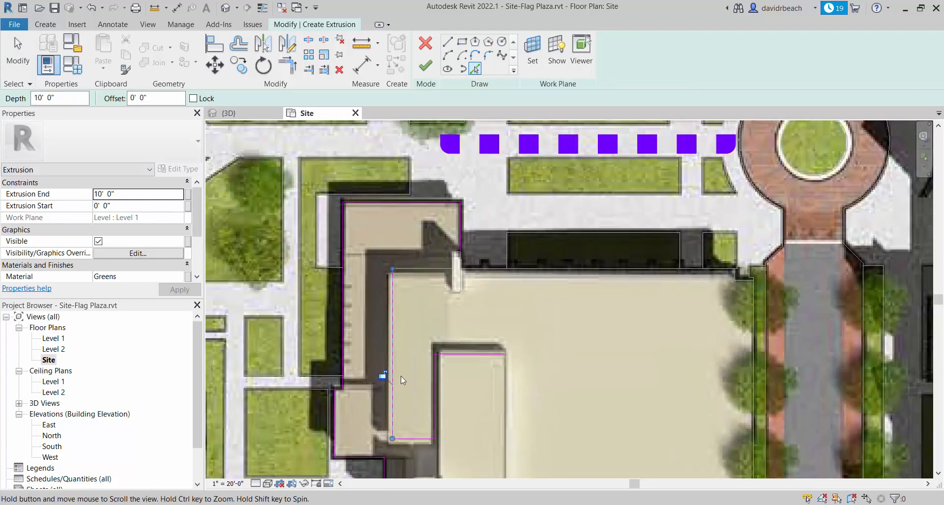
Pick the higher arm's north edge and the white projection's west and north edges as outline lines.
scroll(403, 315, up, 4)
click(453, 199)
middle_drag(529, 159, 482, 279)
scroll(482, 279, up, 1)
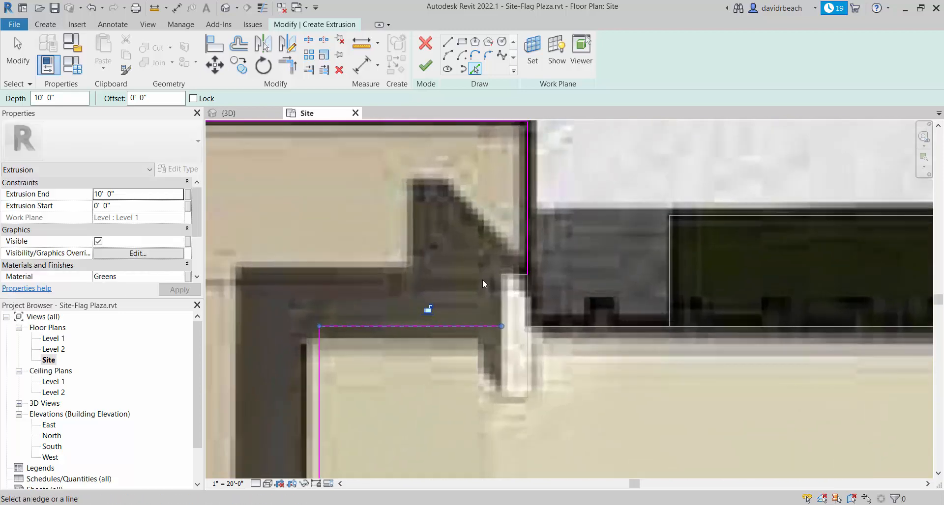
scroll(482, 280, up, 2)
click(524, 295)
click(540, 269)
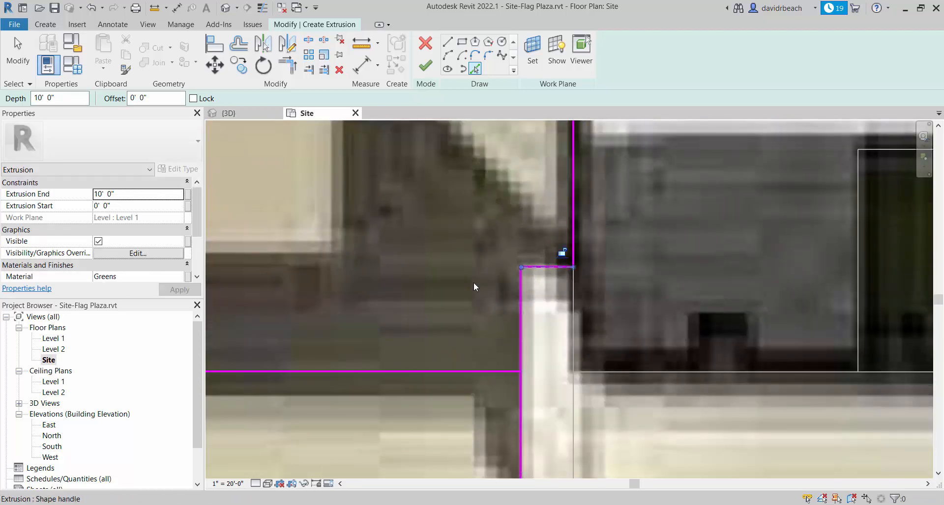
Trim the higher arm's north edge line and the white projection's west edge line to a clean corner.
key(t)
key(r)
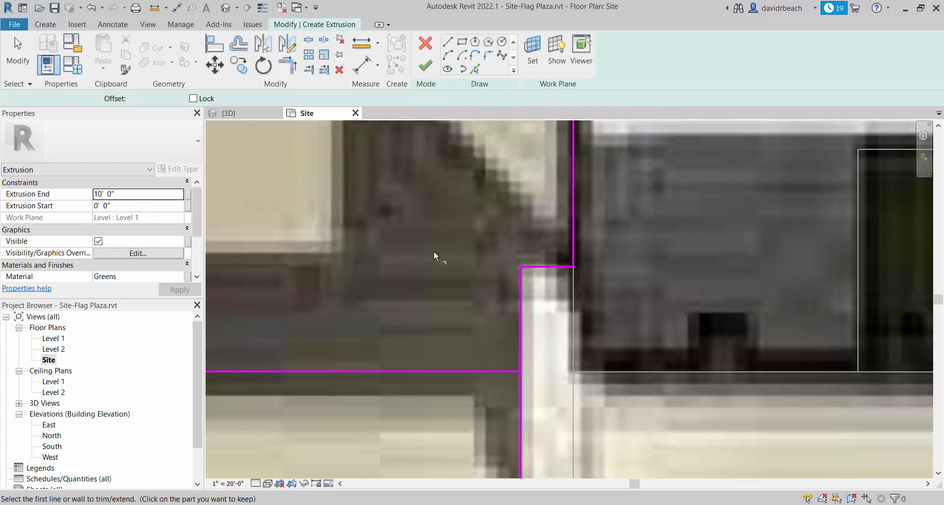
click(475, 372)
click(521, 351)
scroll(449, 330, down, 4)
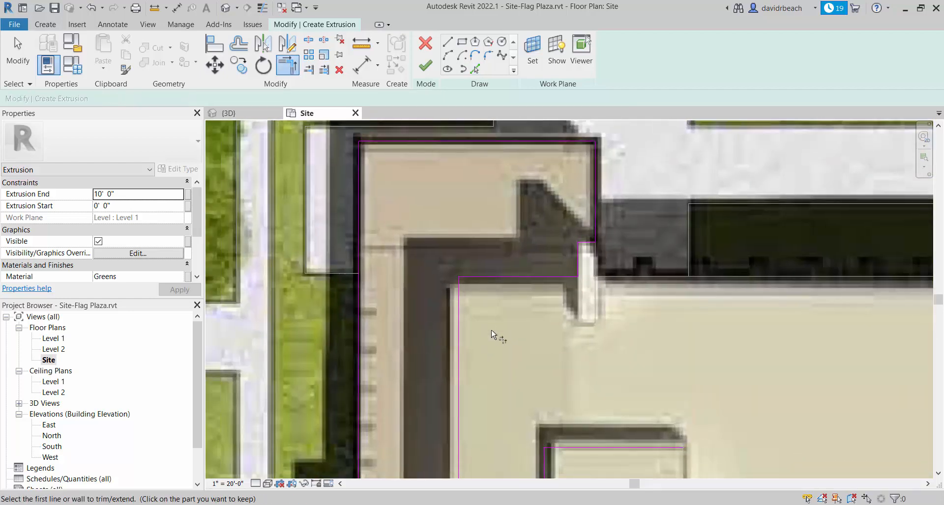
scroll(492, 332, down, 2)
Trim the south block's east edge line and north edge line to a clean northeast corner.
middle_drag(493, 345, 510, 227)
mouse_move(501, 366)
middle_down()
mouse_move(489, 237)
mouse_move(523, 249)
mouse_move(354, 177)
middle_up()
scroll(490, 236, up, 4)
scroll(564, 253, down, 2)
mouse_move(521, 286)
middle_down()
mouse_move(522, 129)
mouse_move(511, 339)
middle_up()
scroll(568, 277, up, 3)
click(573, 272)
scroll(481, 198, down, 4)
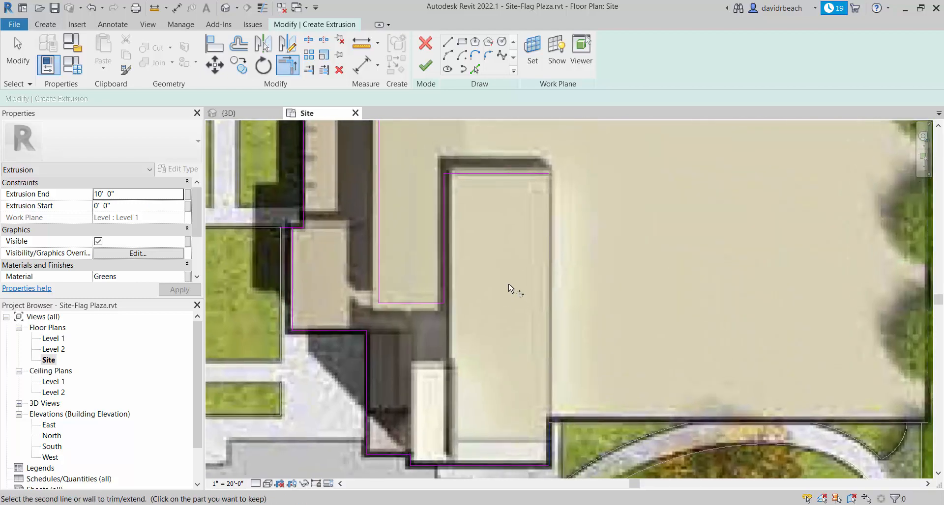
click(526, 177)
key(Escape)
scroll(444, 281, down, 5)
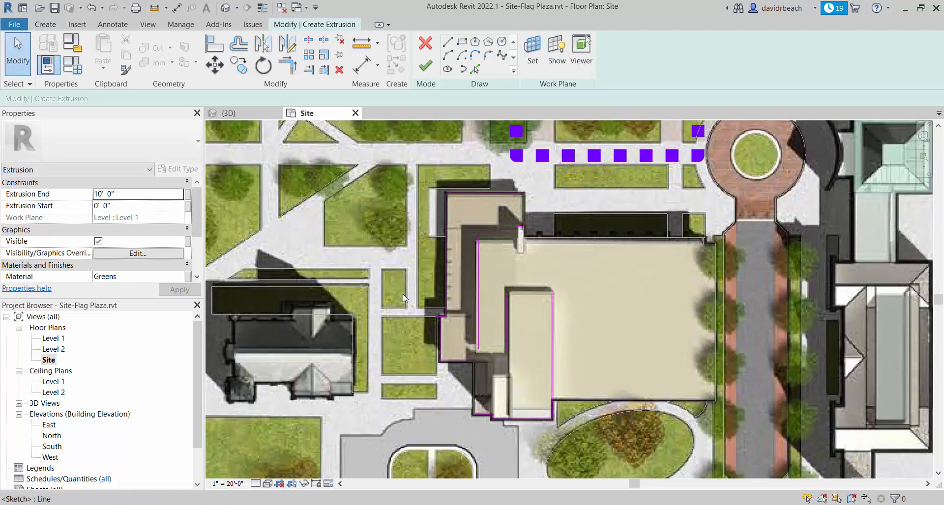
Try to finish the lower wing's extrusion sketch and inspect its outline at the west jog and around the south block.
click(425, 66)
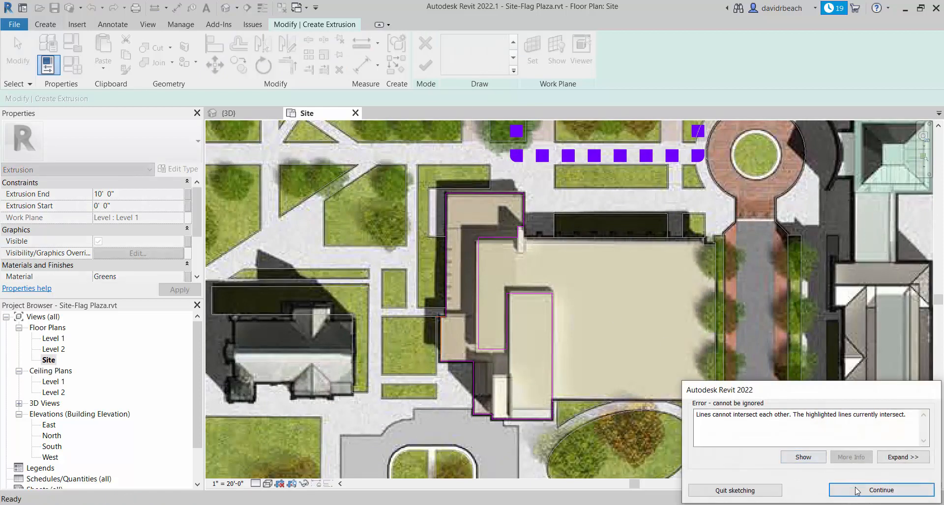
click(881, 490)
scroll(473, 312, up, 10)
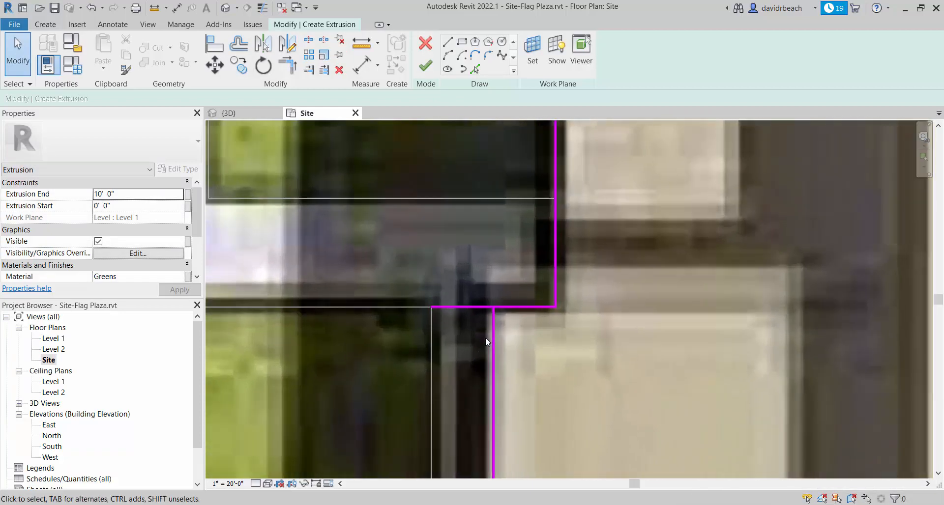
scroll(501, 314, down, 6)
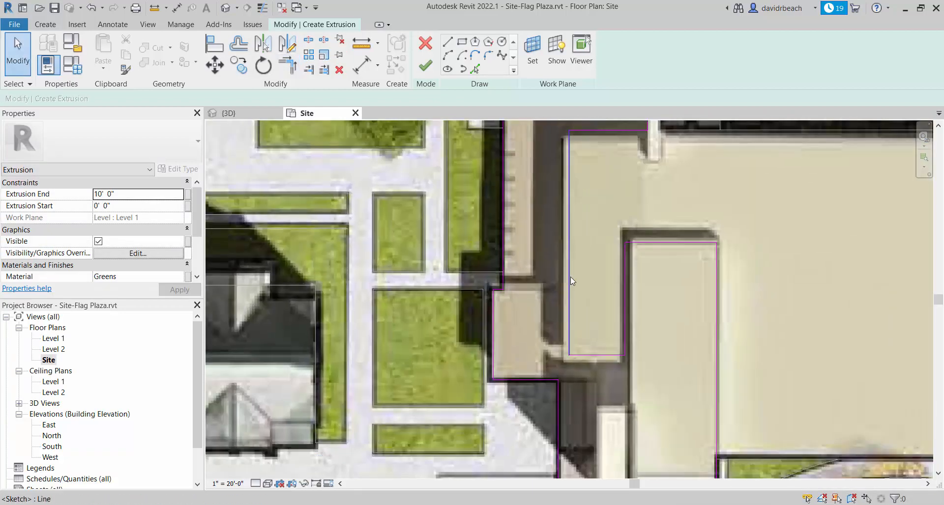
middle_drag(492, 305, 485, 295)
scroll(573, 266, down, 3)
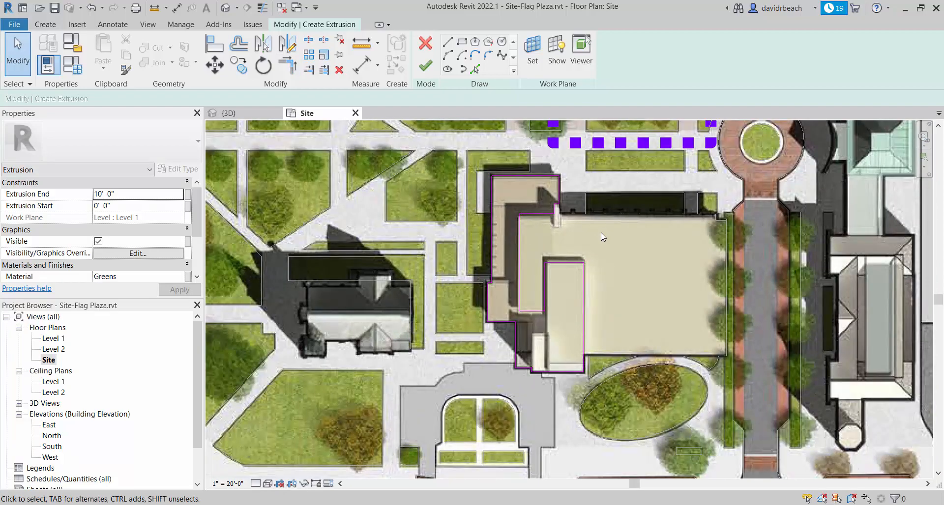
scroll(552, 316, up, 5)
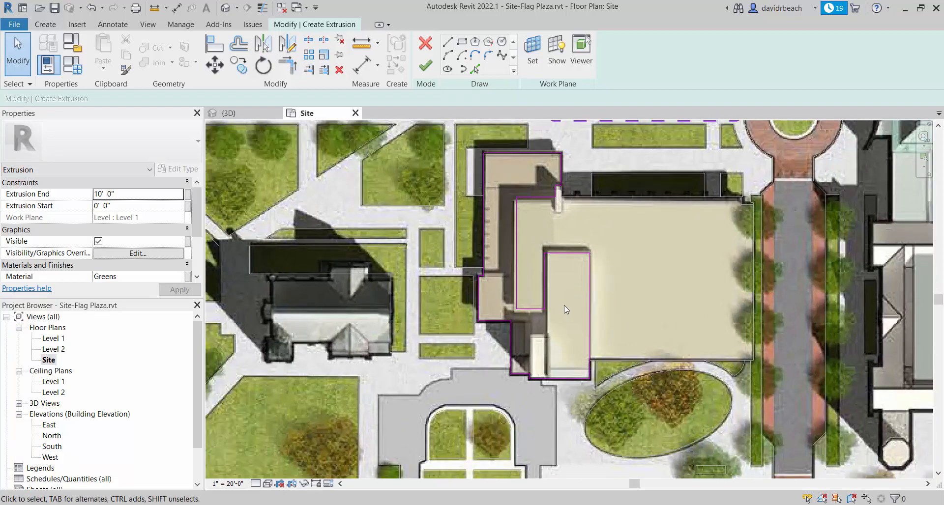
scroll(584, 248, down, 2)
mouse_move(585, 248)
middle_down()
mouse_move(575, 252)
mouse_move(586, 211)
middle_up()
scroll(541, 330, up, 1)
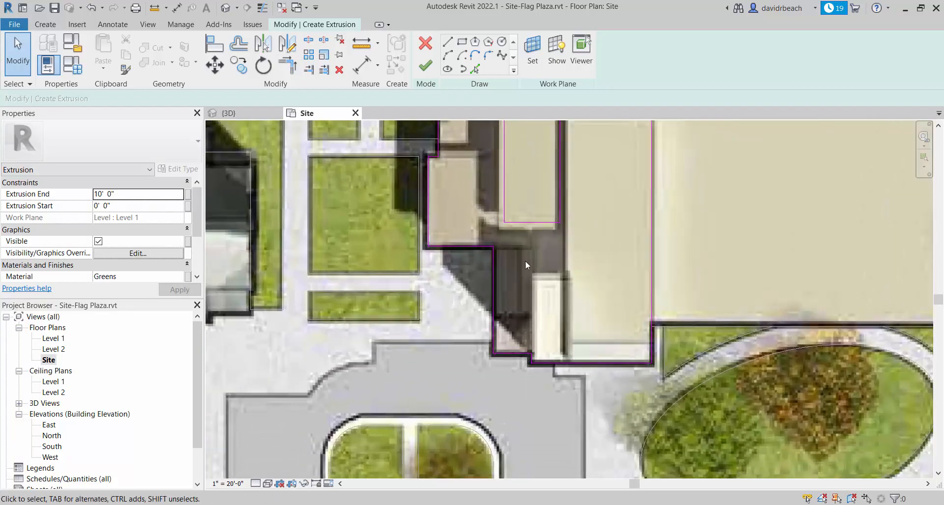
Trim the south block's west edge line to the wing's bottom edge line and to the higher arm's south edge line.
key(t)
key(r)
click(562, 187)
click(546, 363)
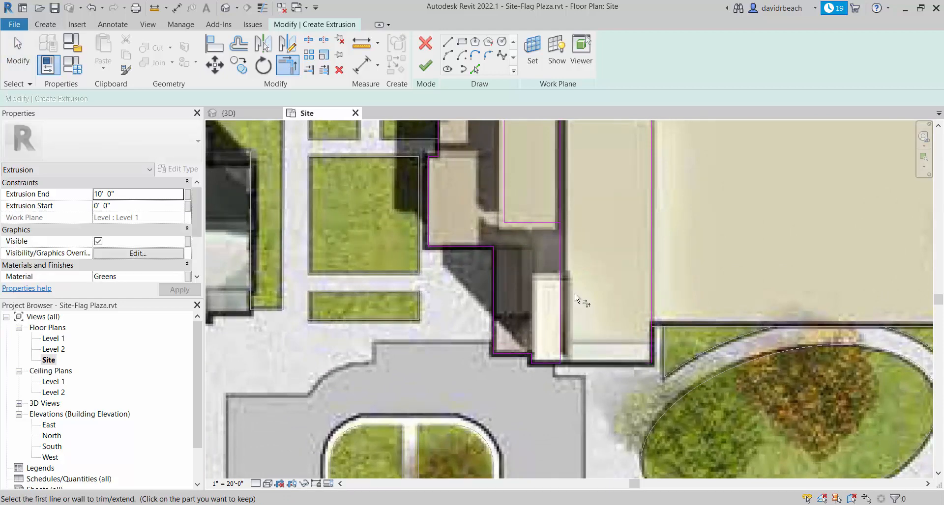
click(561, 270)
click(536, 223)
scroll(565, 201, down, 2)
middle_drag(585, 188, 547, 257)
key(Escape)
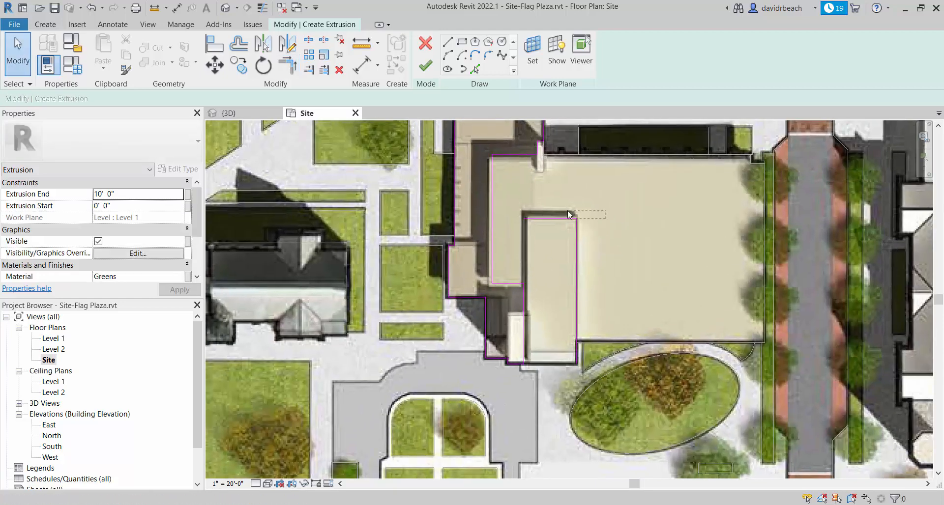
Delete the leftover north, east and south lines around the south block and finish the lower wing's extrusion.
drag(605, 214, 552, 238)
click(553, 238)
scroll(521, 342, up, 4)
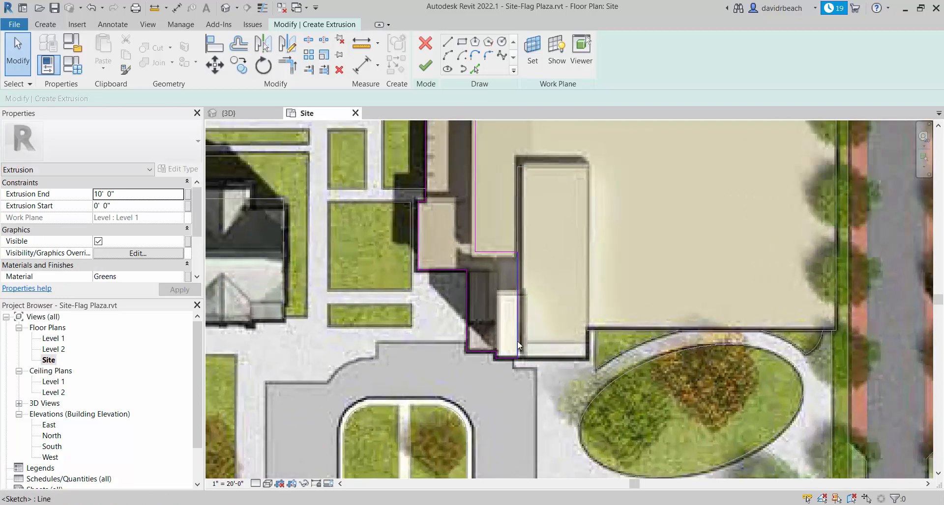
scroll(581, 231, down, 5)
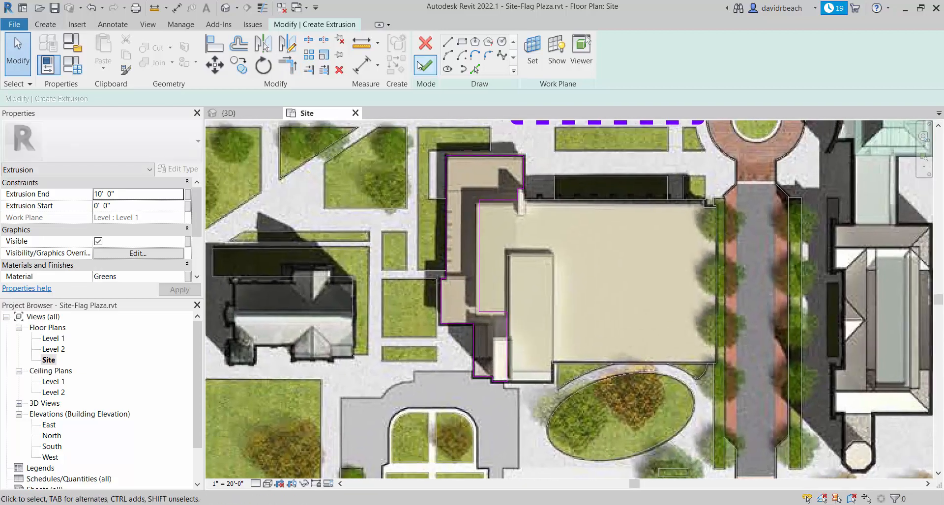
click(422, 65)
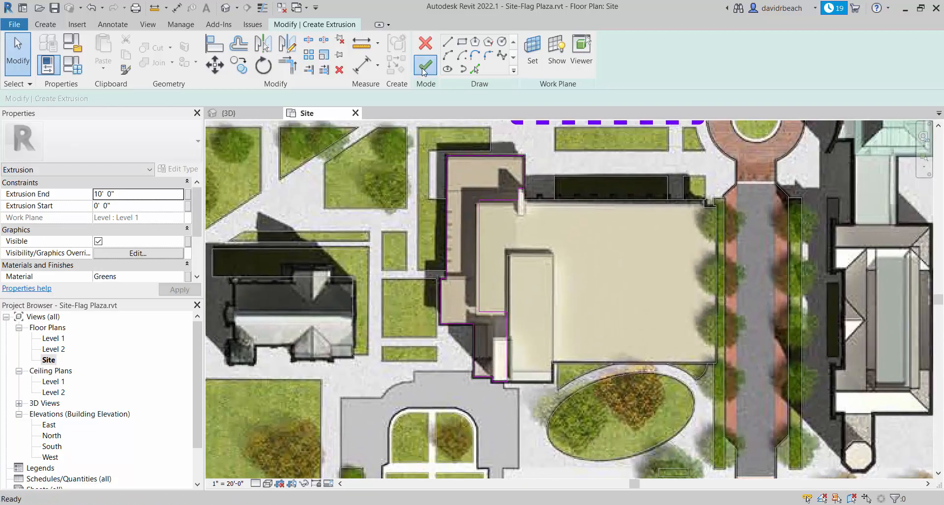
Open the 3D view and orbit around the building to examine the new lower wing.
click(223, 10)
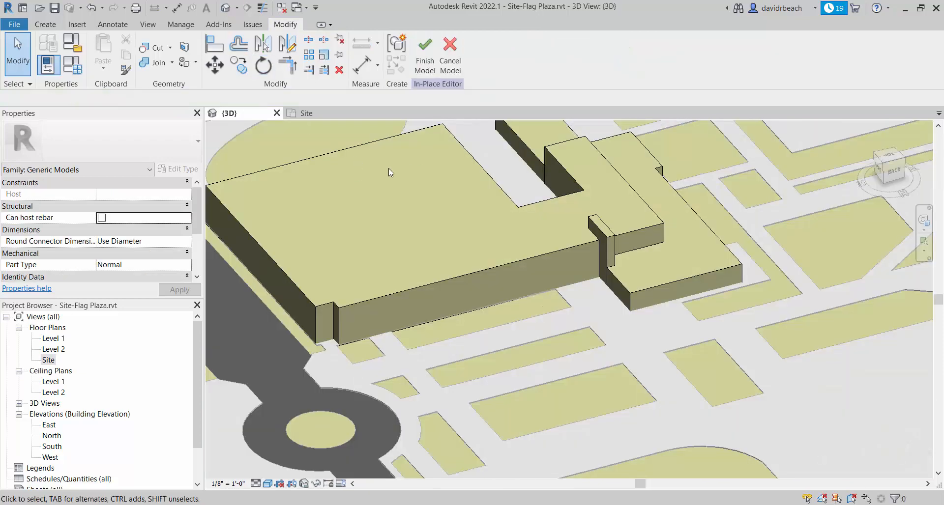
scroll(413, 174, down, 3)
shift+middle_drag(555, 184, 428, 103)
scroll(459, 189, up, 3)
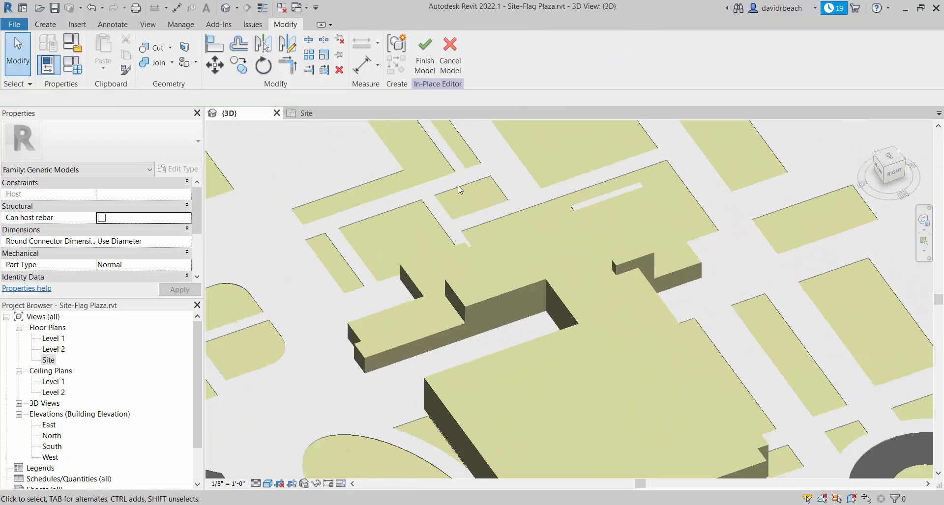
shift+middle_drag(454, 204, 451, 142)
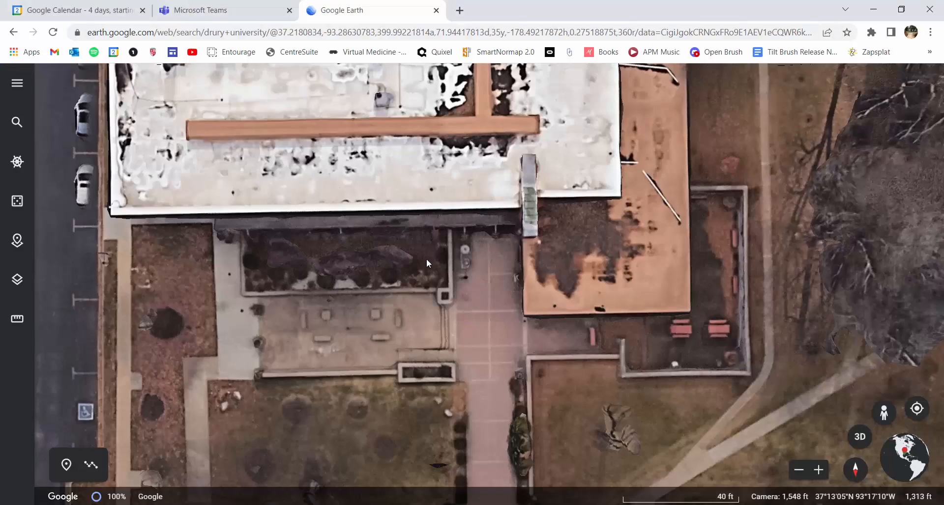
Examine Bay Hall's roof levels and its southern block from above in Google Earth.
scroll(466, 150, down, 5)
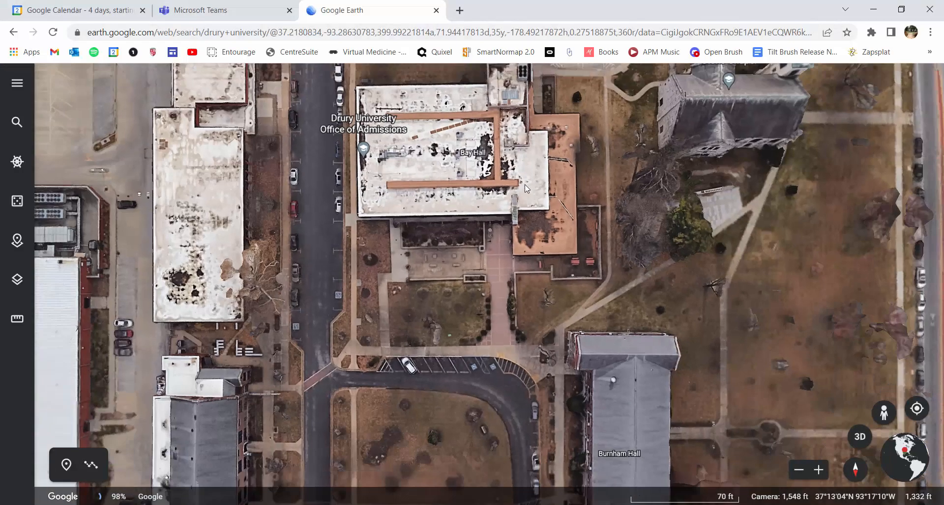
scroll(466, 150, up, 5)
scroll(513, 164, down, 3)
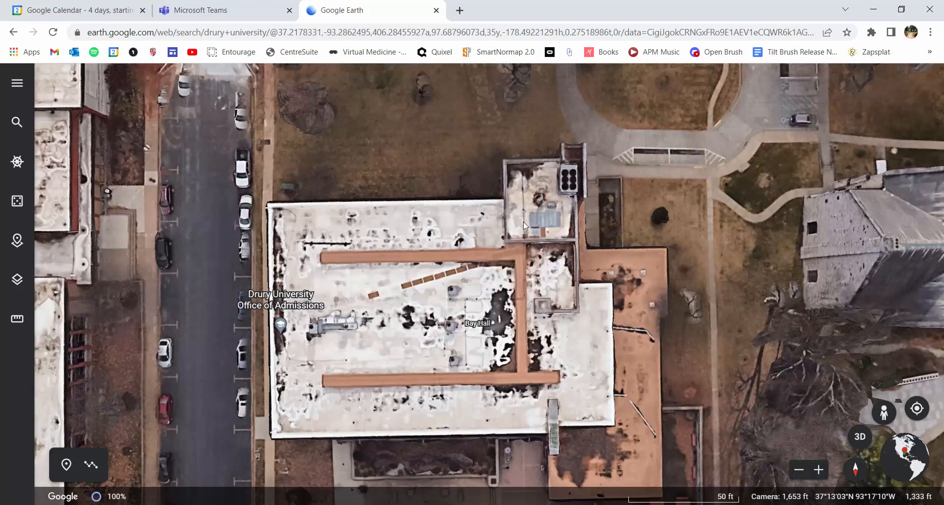
Switch to Revit and, in the Site plan, add a rectangular extrusion over the remaining south block with an extrusion end of 22' 0".
key(alt+Tab)
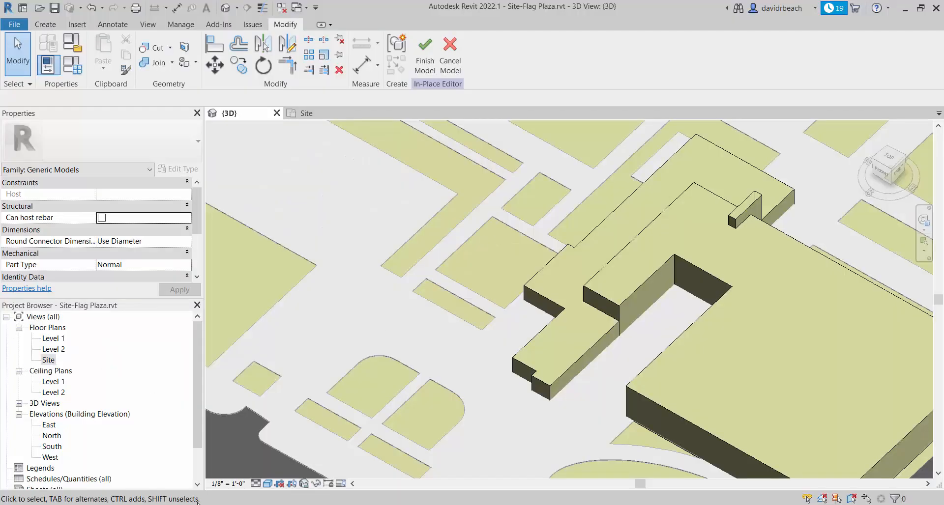
double_click(51, 361)
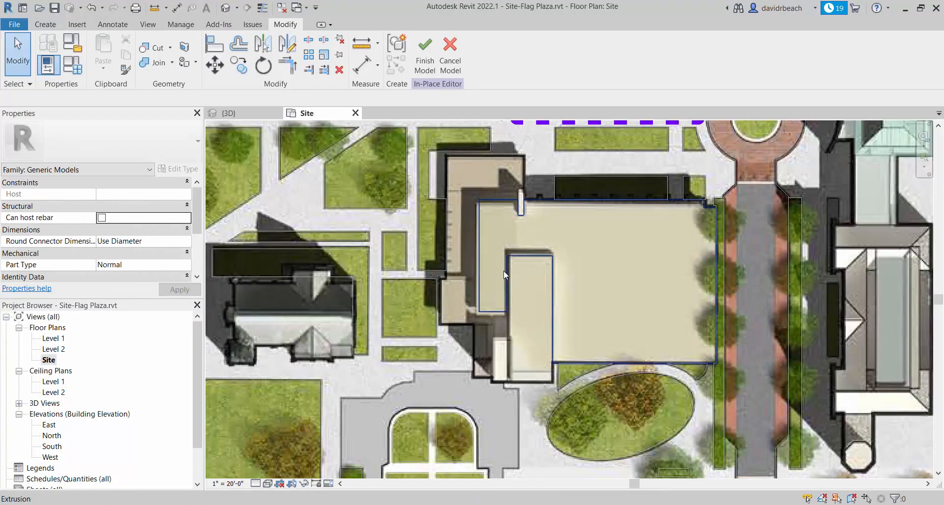
scroll(524, 288, up, 5)
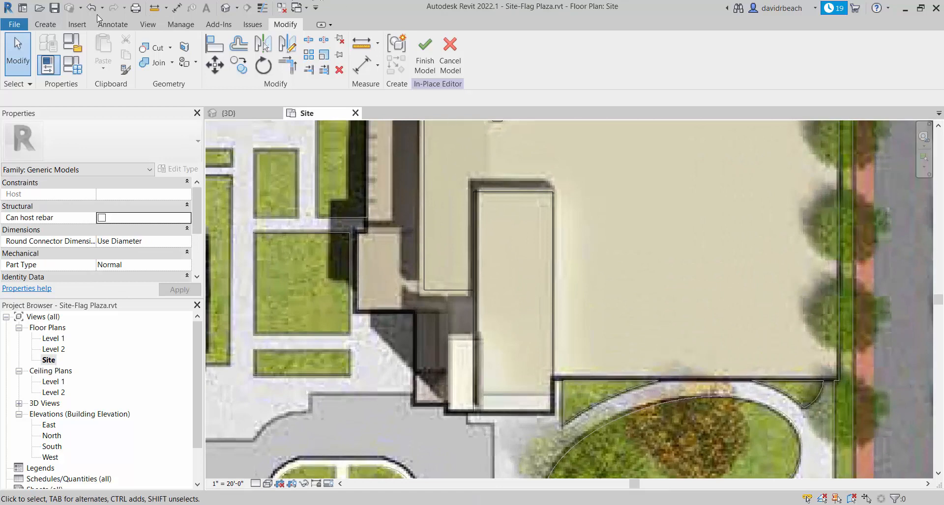
click(45, 24)
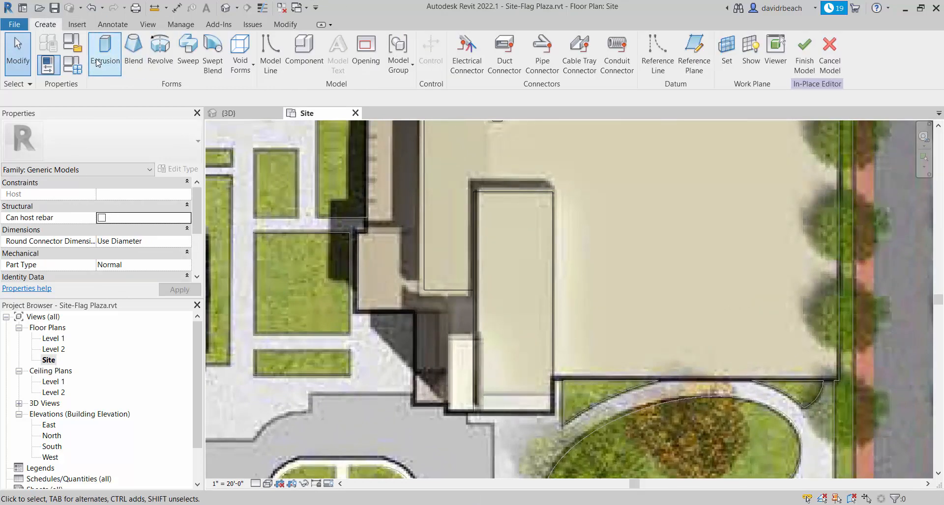
click(105, 49)
click(138, 194)
text(22'  0")
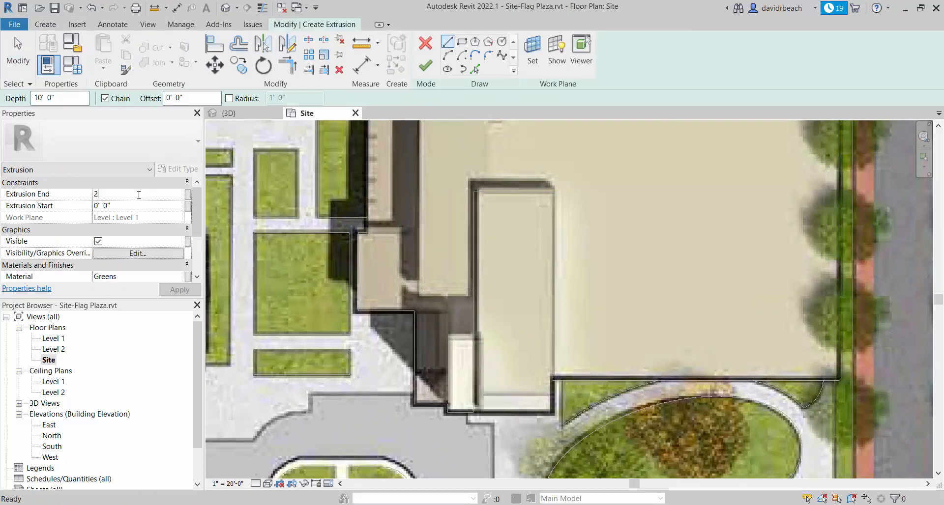
click(461, 41)
click(475, 412)
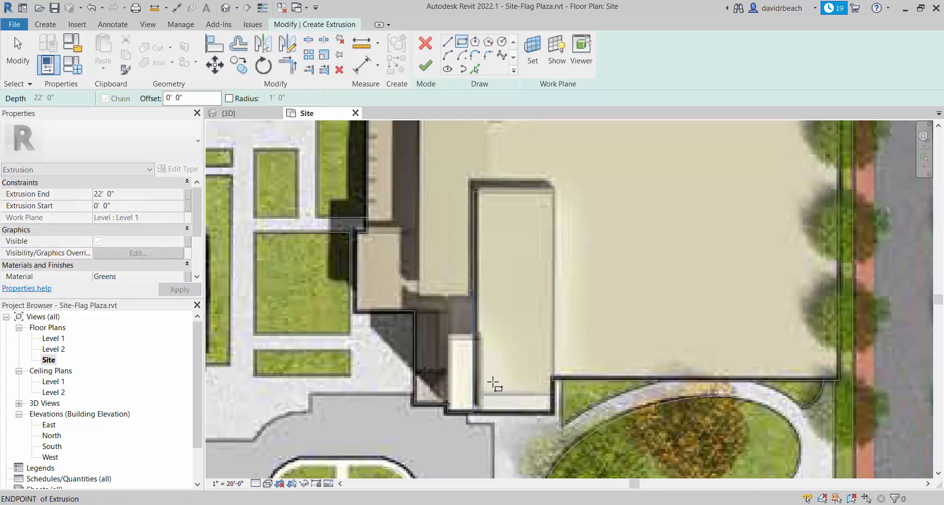
click(553, 192)
key(Escape)
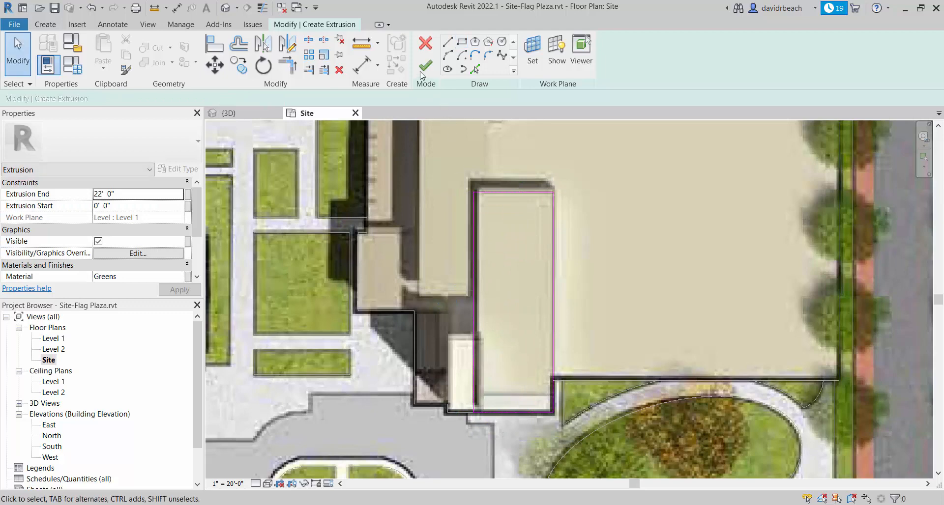
click(425, 65)
Open the 3D view and select all four extrusions that make up the building.
click(228, 8)
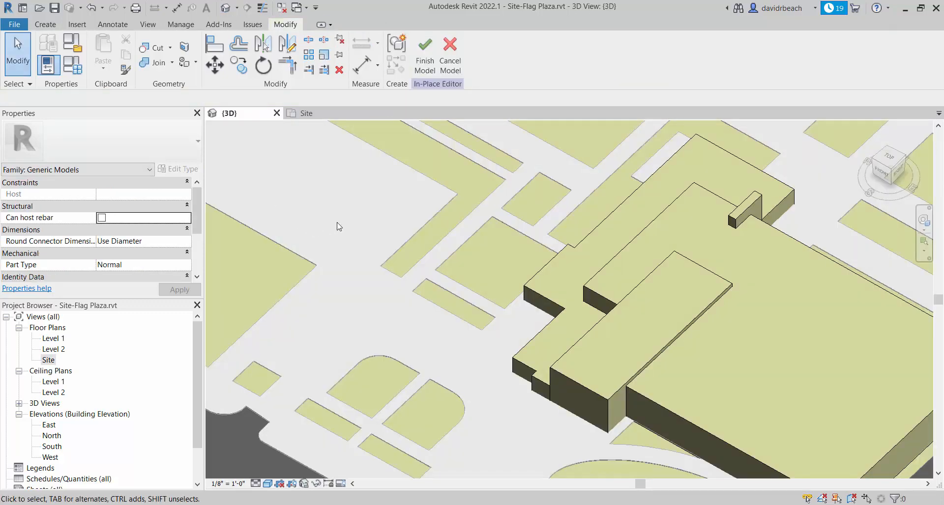
scroll(594, 358, down, 3)
middle_drag(594, 358, 645, 353)
middle_drag(728, 364, 612, 332)
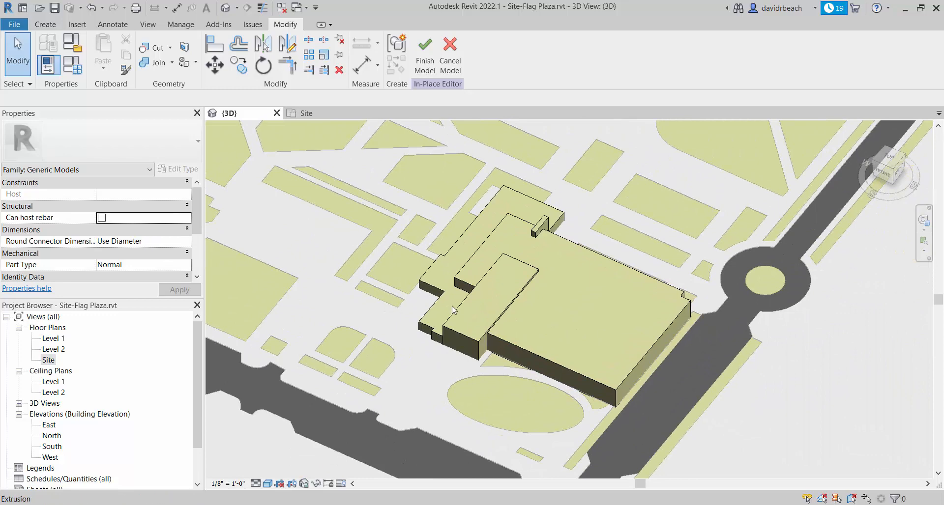
click(518, 196)
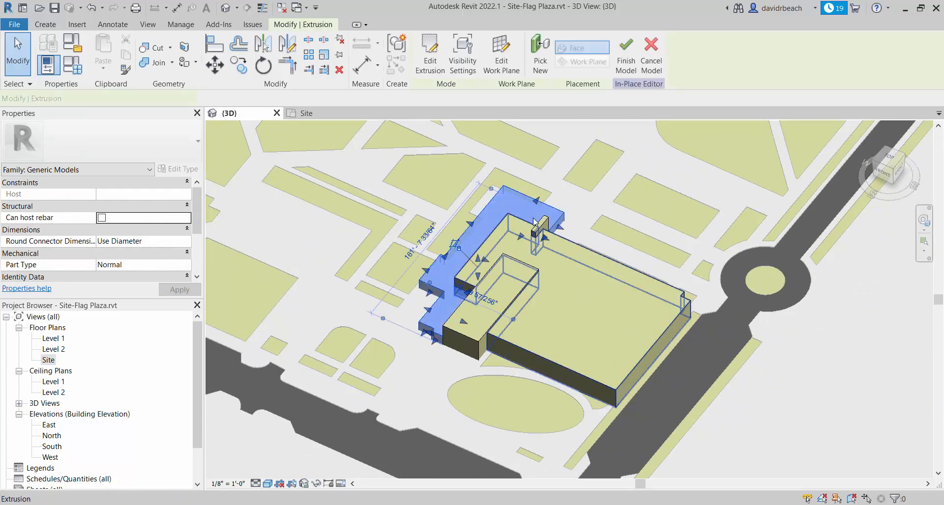
ctrl+click(540, 226)
ctrl+click(518, 221)
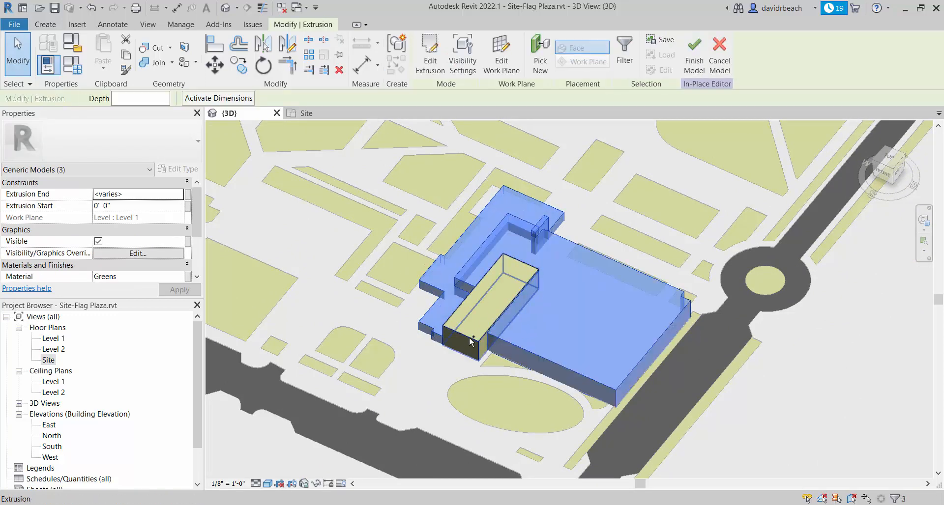
ctrl+click(507, 271)
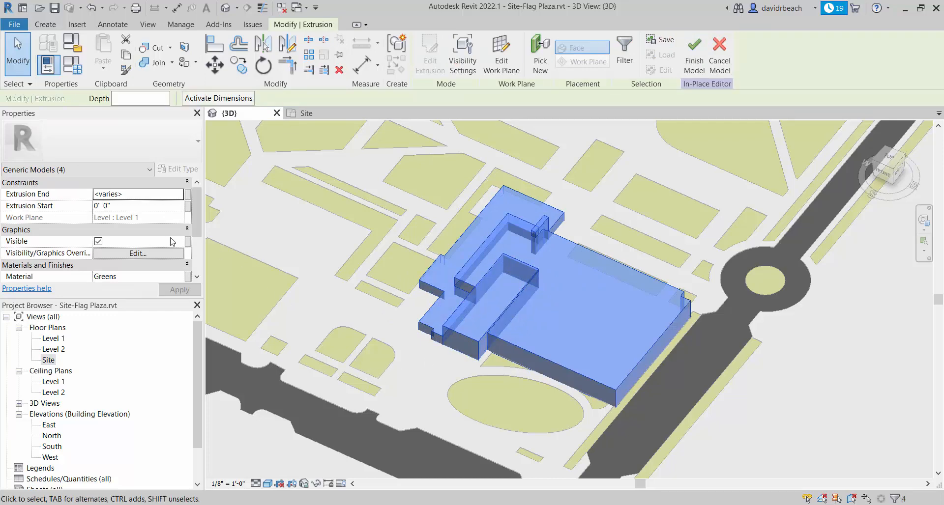
Edit the selected extrusions' material by creating a new material named "Existing Buildings".
scroll(188, 227, down, 3)
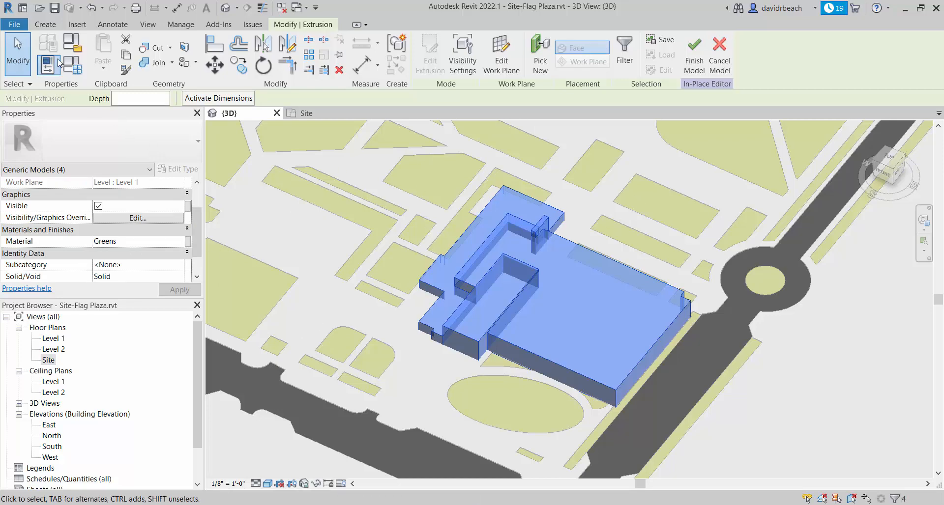
click(171, 242)
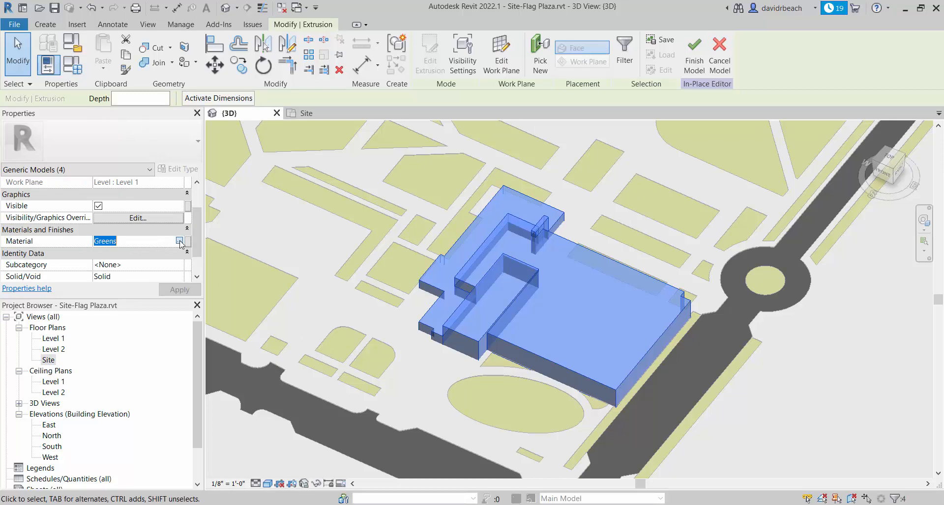
click(179, 241)
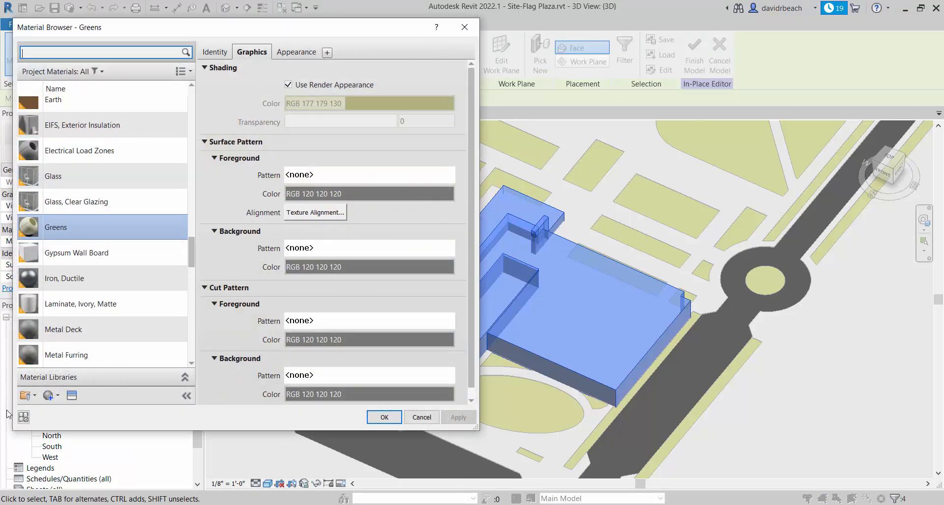
click(51, 395)
click(69, 413)
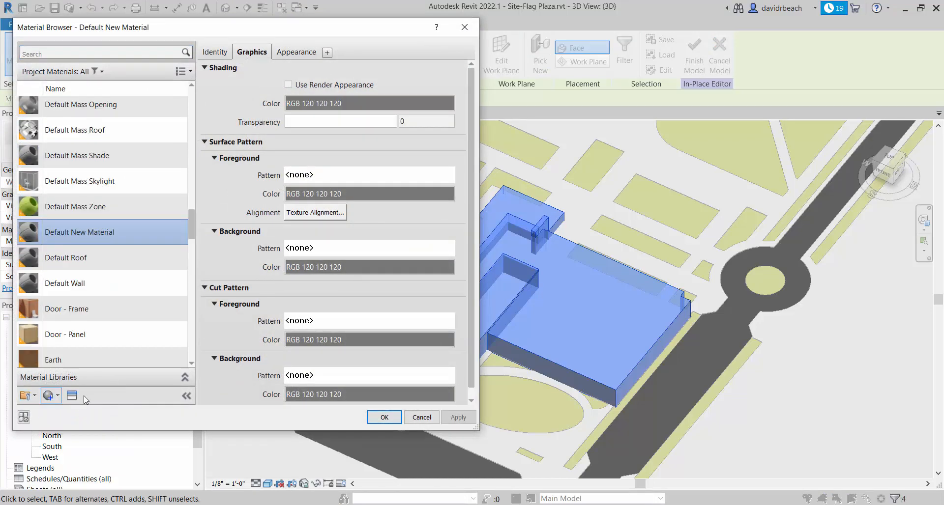
right_click(69, 228)
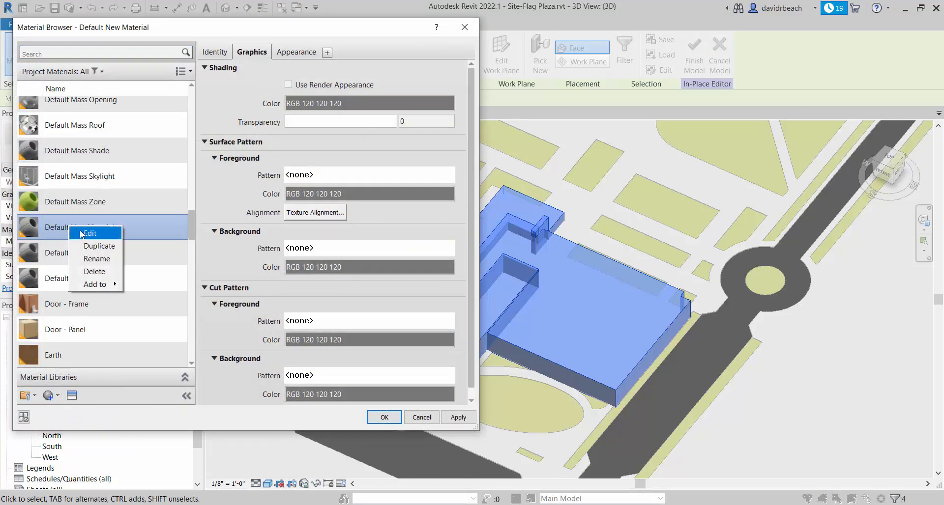
click(97, 259)
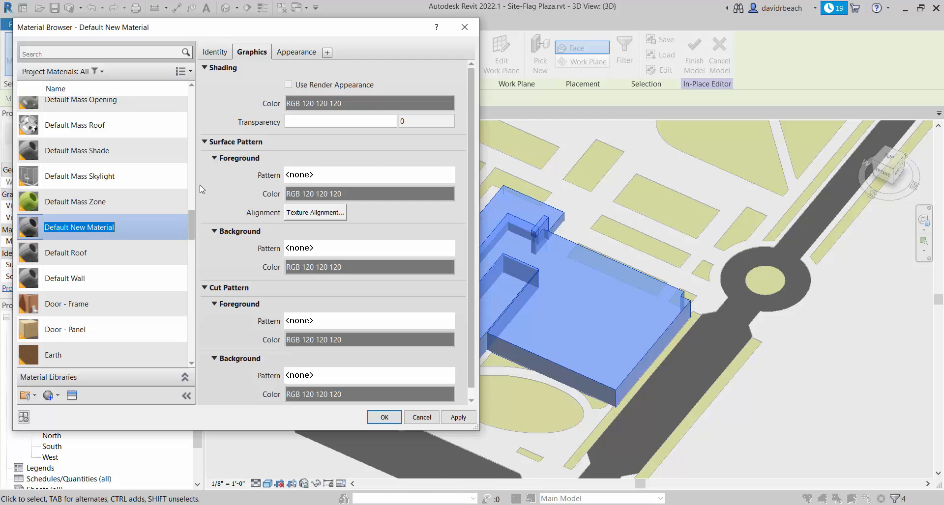
text(Buil)
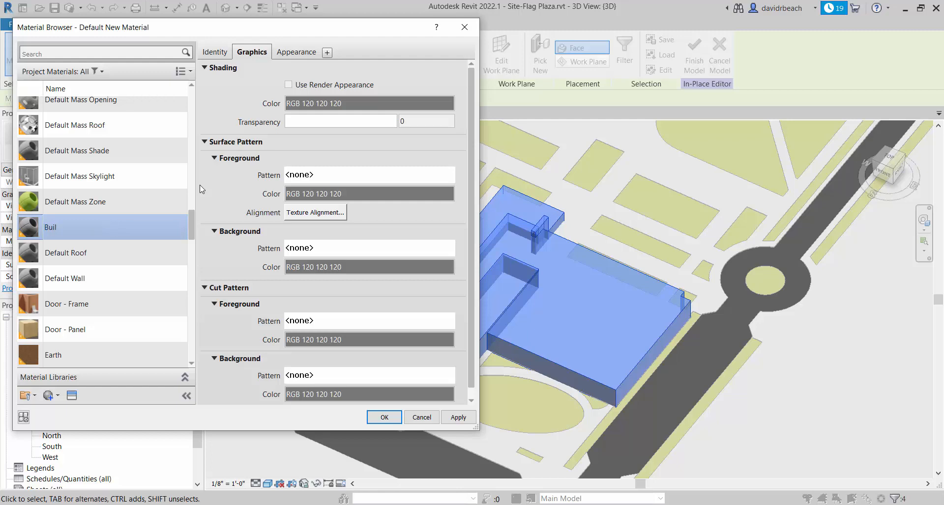
text(ding)
key(BackSpace)
key(BackSpace)
key(BackSpace)
key(BackSpace)
key(BackSpace)
key(BackSpace)
key(BackSpace)
key(BackSpace)
text(Existing Buildings)
key(Return)
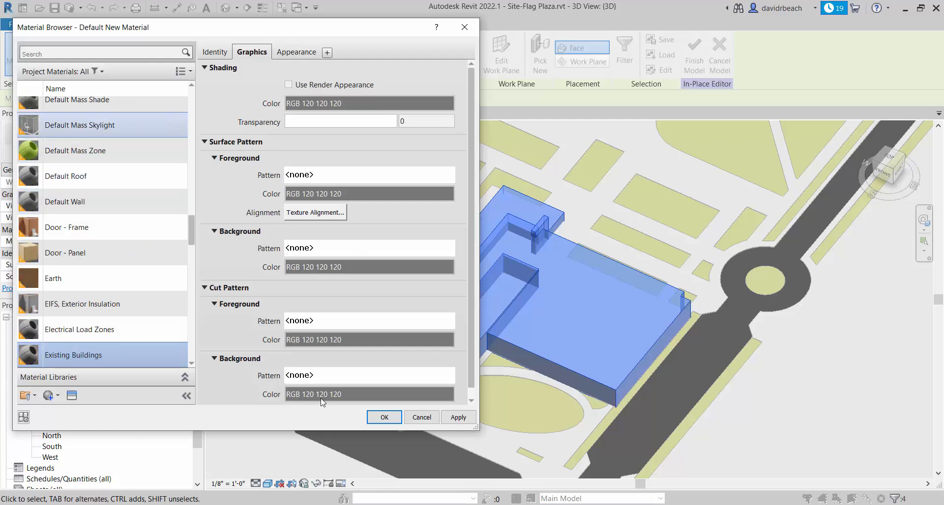
Apply the Existing Buildings material to the selected extrusions and clear the selection.
click(385, 422)
click(893, 426)
scroll(811, 412, down, 2)
middle_drag(807, 413, 648, 336)
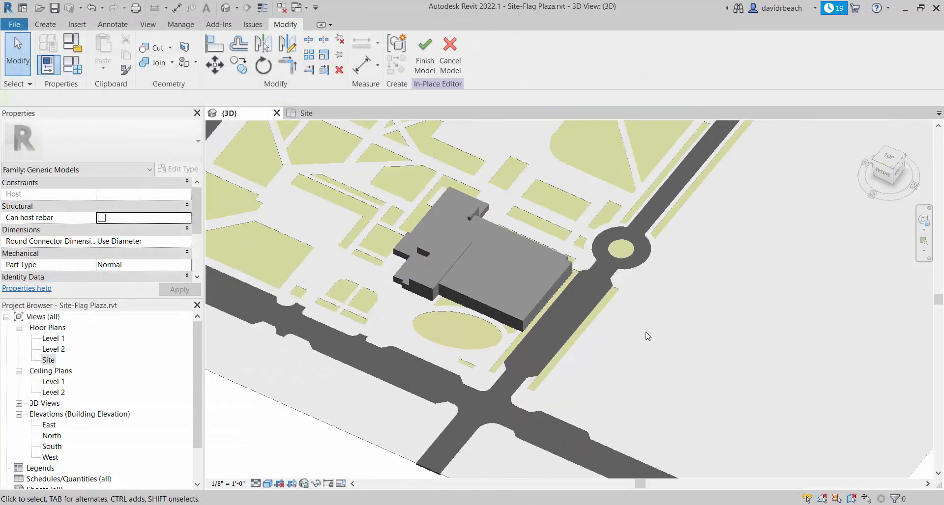
Examine the area north of the finished building in the 3D view and in the Site plan to locate the next building.
scroll(648, 336, down, 1)
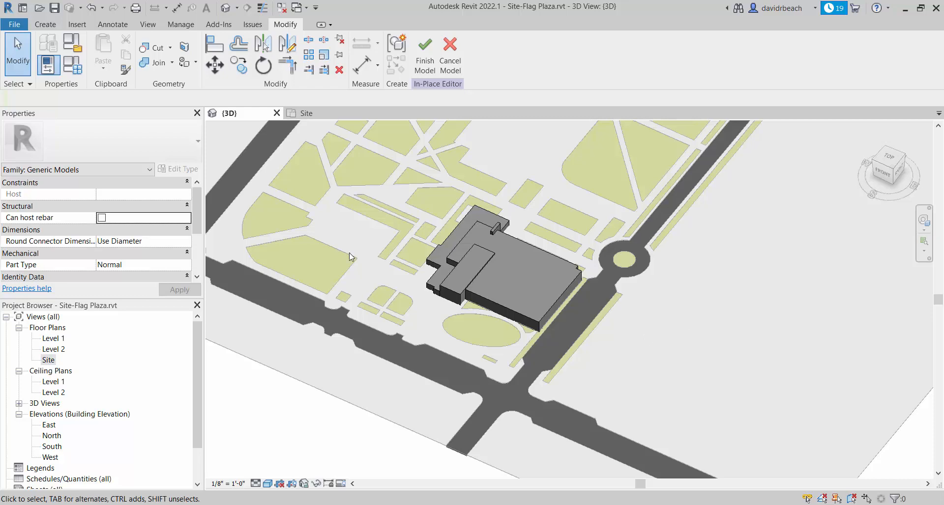
middle_drag(427, 167, 421, 272)
scroll(420, 272, up, 4)
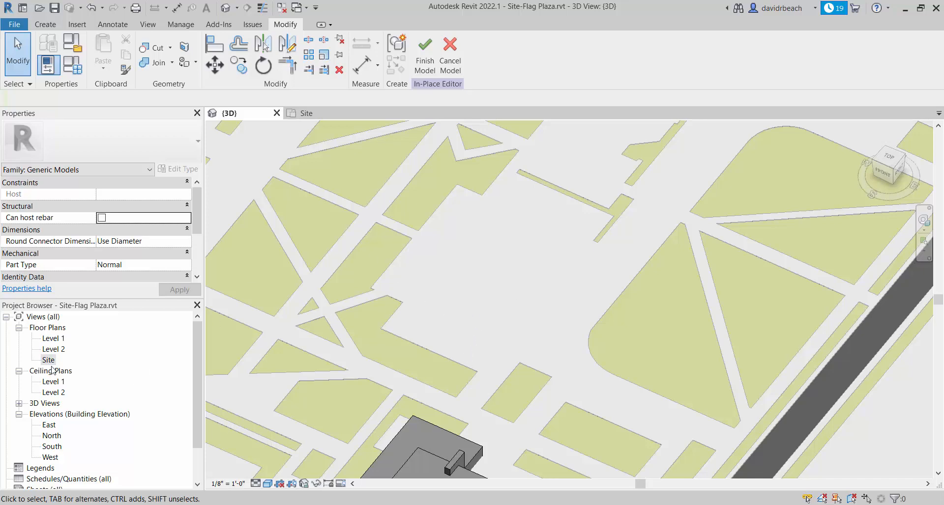
middle_drag(444, 271, 447, 285)
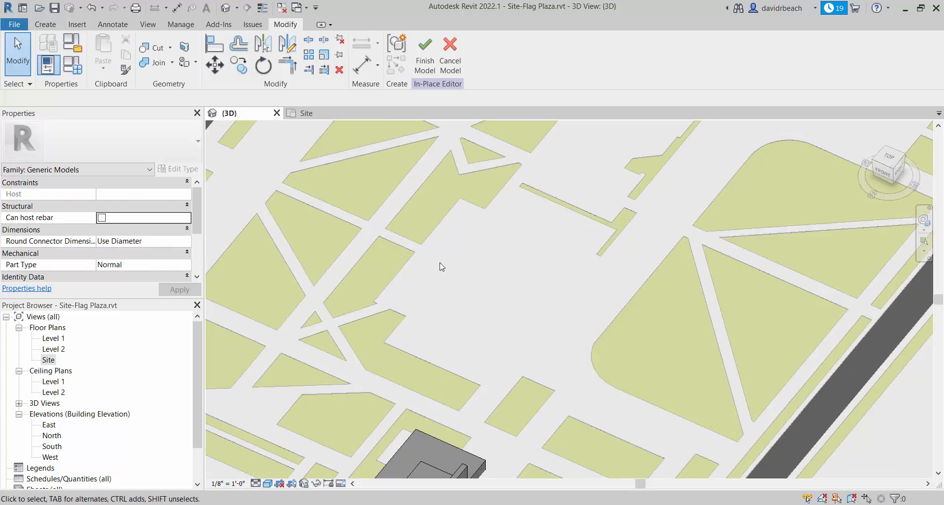
double_click(48, 360)
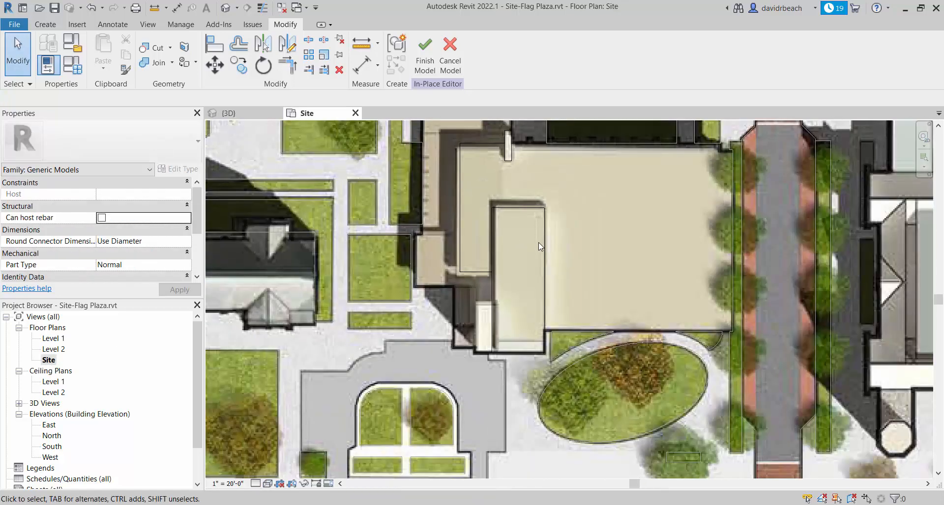
middle_drag(506, 147, 553, 288)
scroll(553, 288, down, 1)
scroll(552, 288, up, 1)
middle_drag(509, 170, 555, 305)
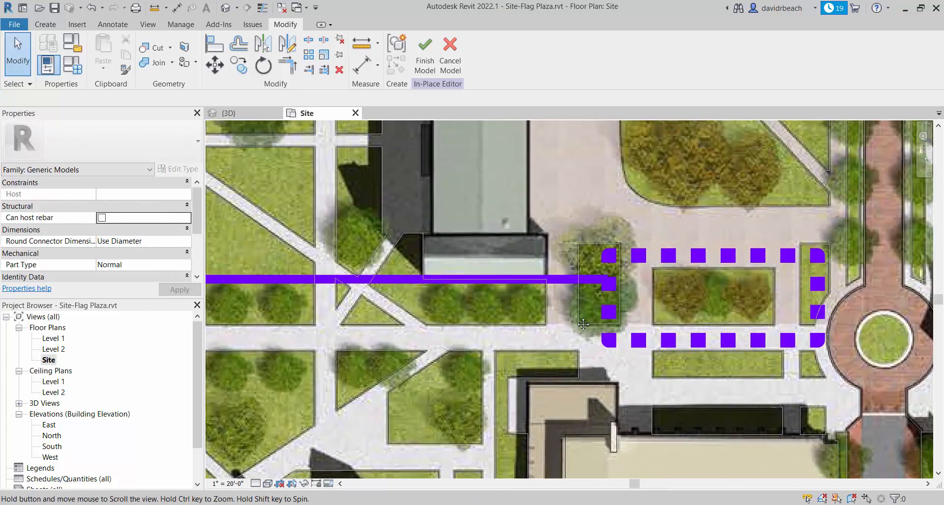
middle_drag(558, 209, 574, 345)
scroll(574, 345, down, 2)
scroll(526, 315, up, 2)
middle_drag(512, 305, 483, 300)
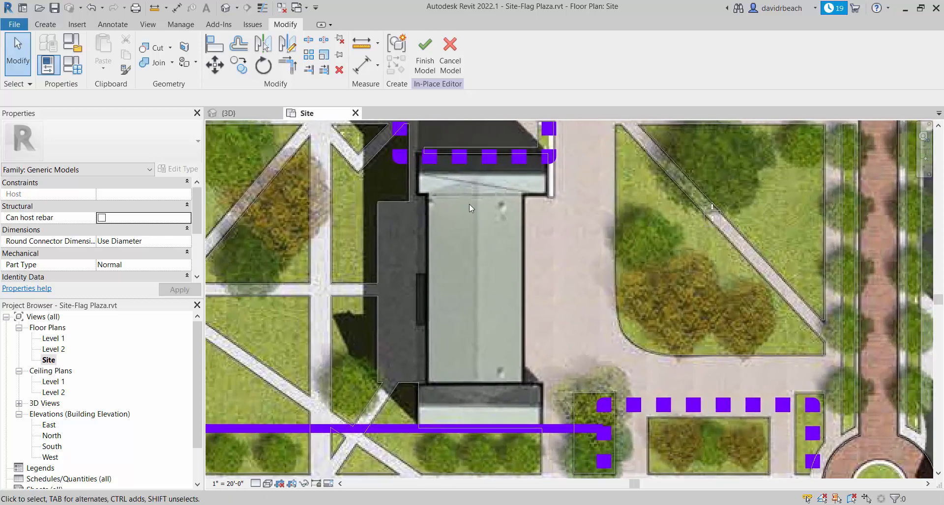
click(45, 24)
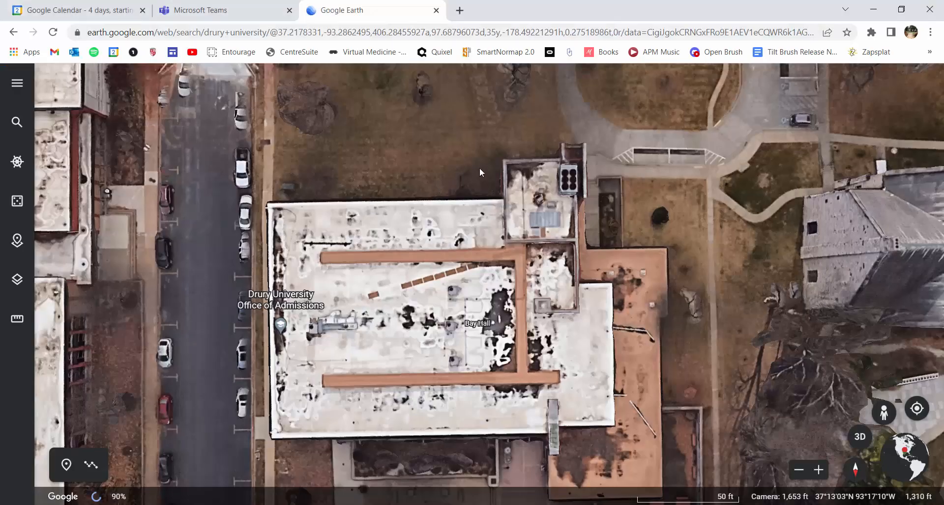
Examine Burnham Hall's roof outline from above in Google Earth, ending back in Revit.
scroll(480, 167, down, 5)
scroll(543, 261, up, 5)
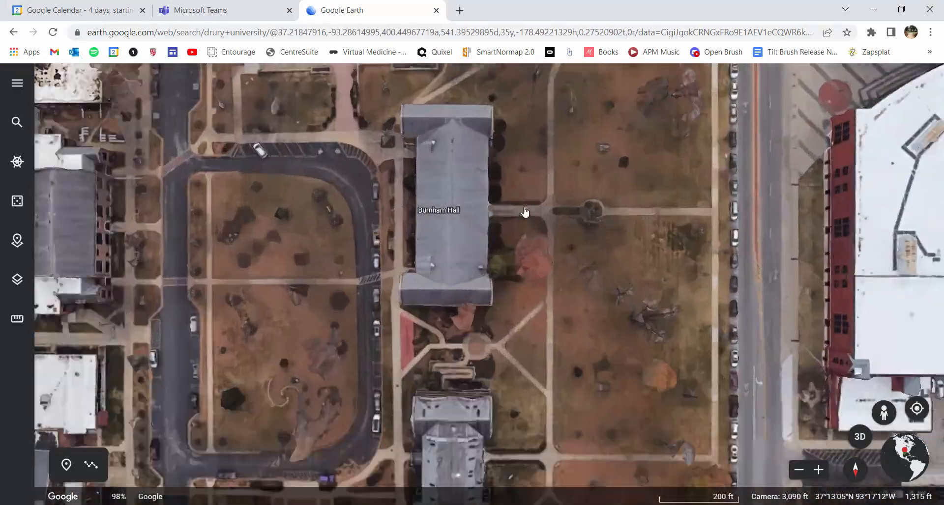
scroll(504, 186, down, 3)
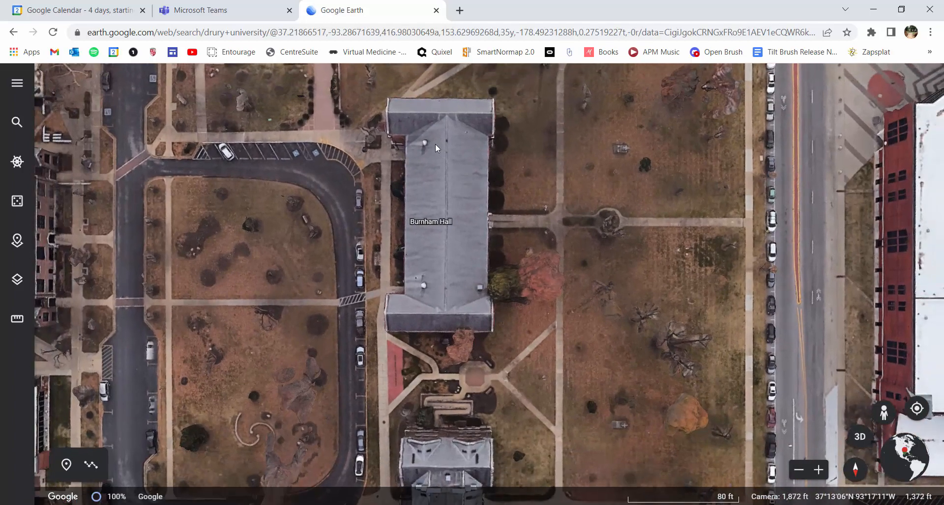
drag(455, 141, 484, 170)
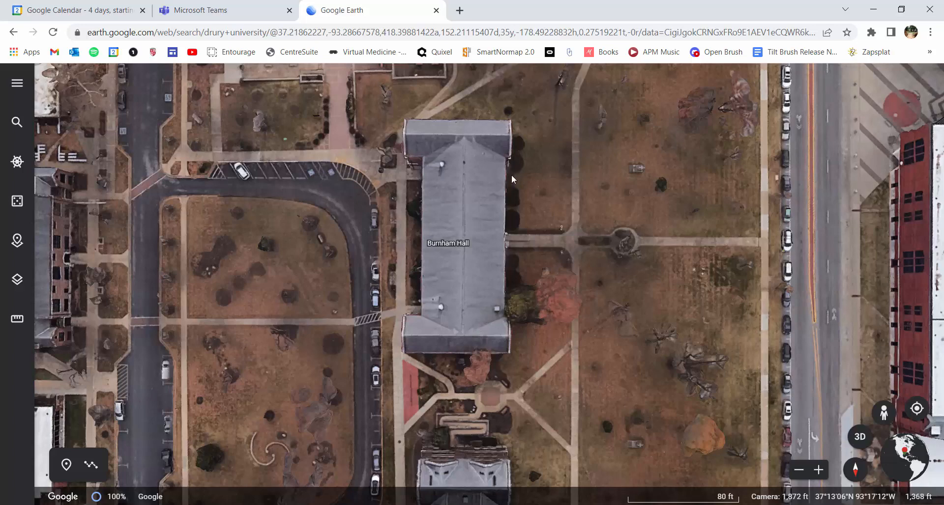
mouse_move(348, 504)
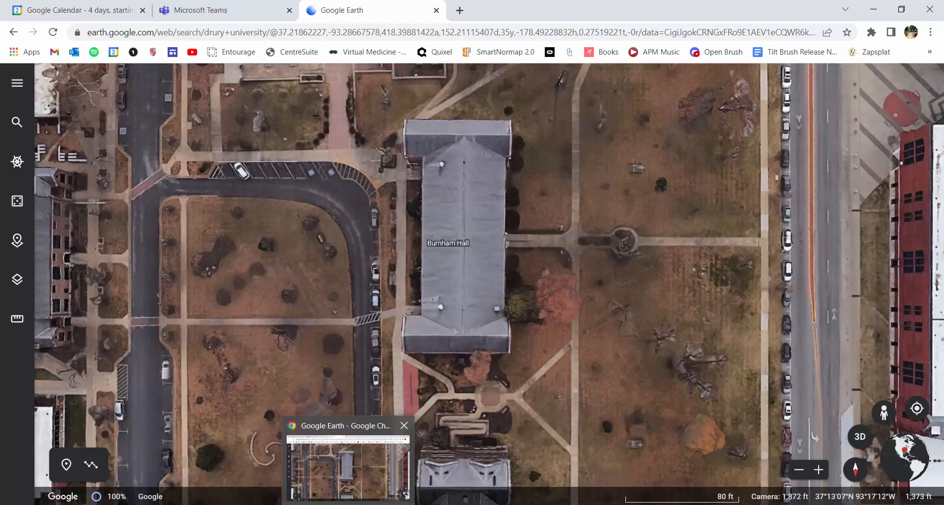
click(474, 504)
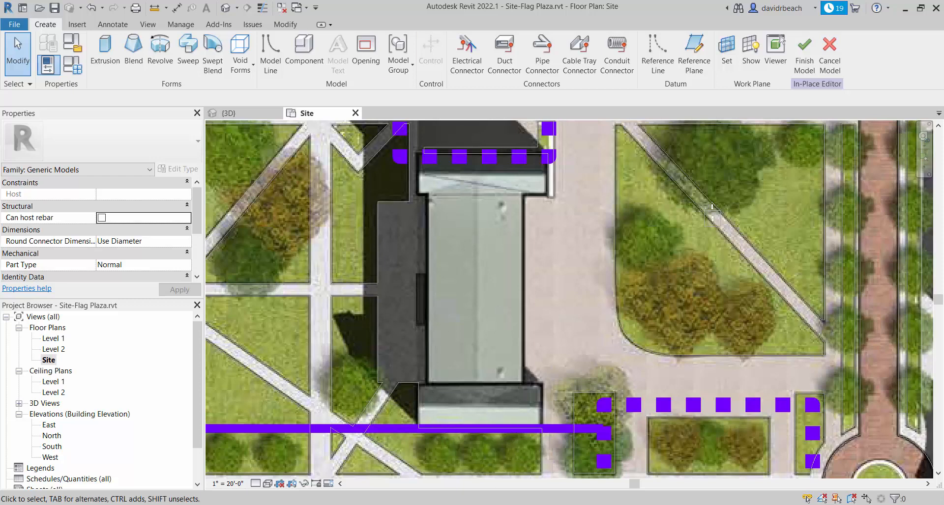
Return to Google Earth and tilt the view to examine Burnham Hall's roof shape and facades in 3D.
click(365, 467)
mouse_move(542, 300)
mouse_down()
mouse_move(552, 271)
mouse_move(555, 289)
mouse_up()
scroll(556, 290, down, 2)
scroll(550, 291, up, 1)
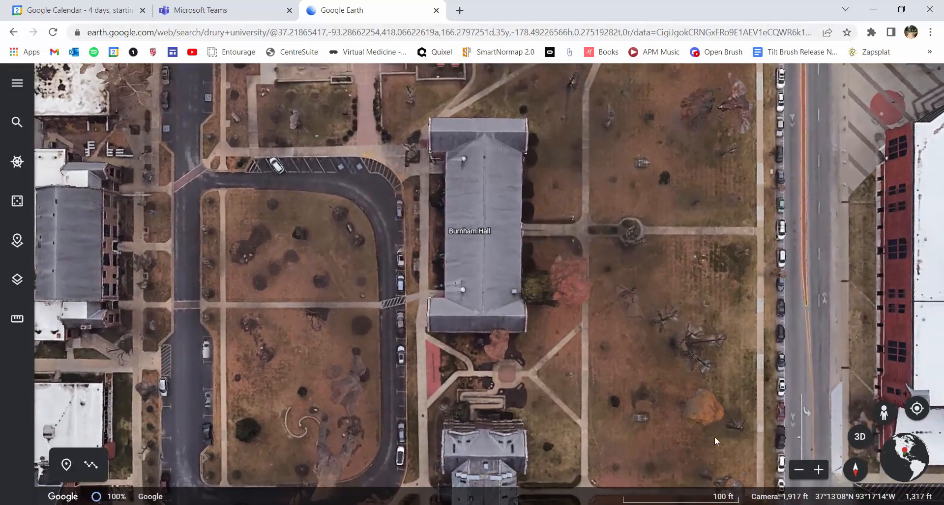
shift+drag(641, 420, 473, 309)
scroll(494, 317, up, 3)
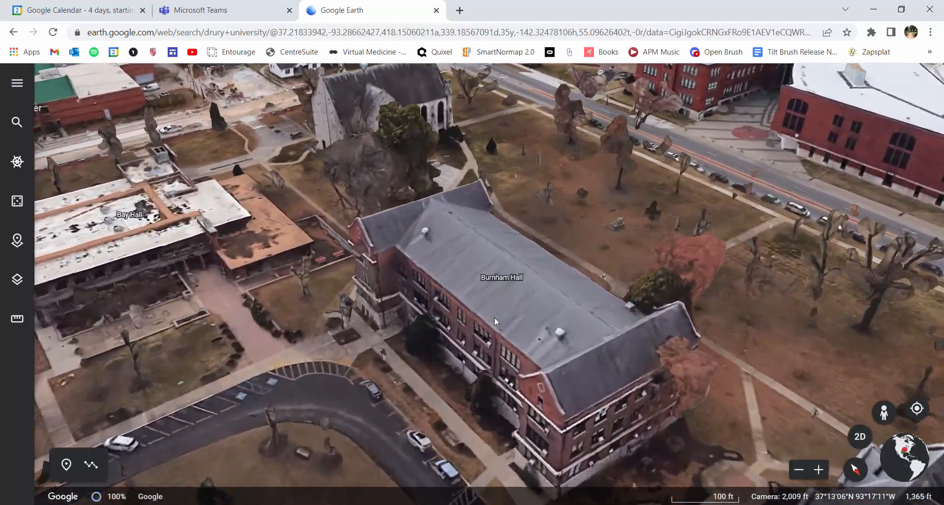
Examine Burnham Hall's roof outline from directly above in Google Earth's 2D view, then return to the Revit Site plan.
click(860, 437)
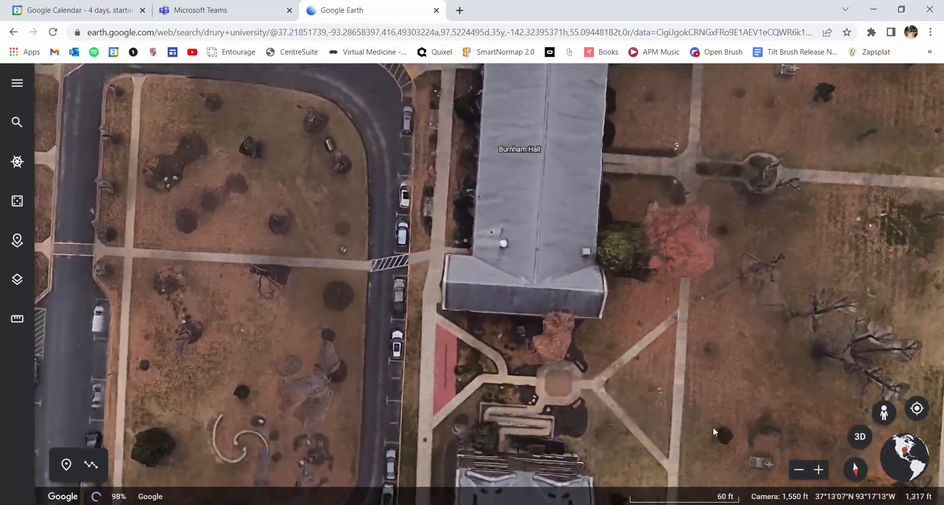
scroll(661, 240, down, 3)
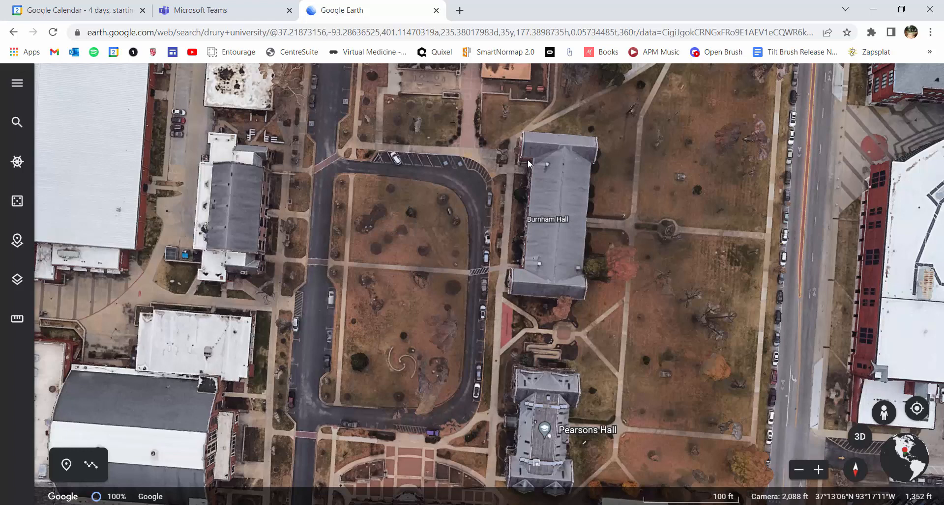
key(alt+Tab)
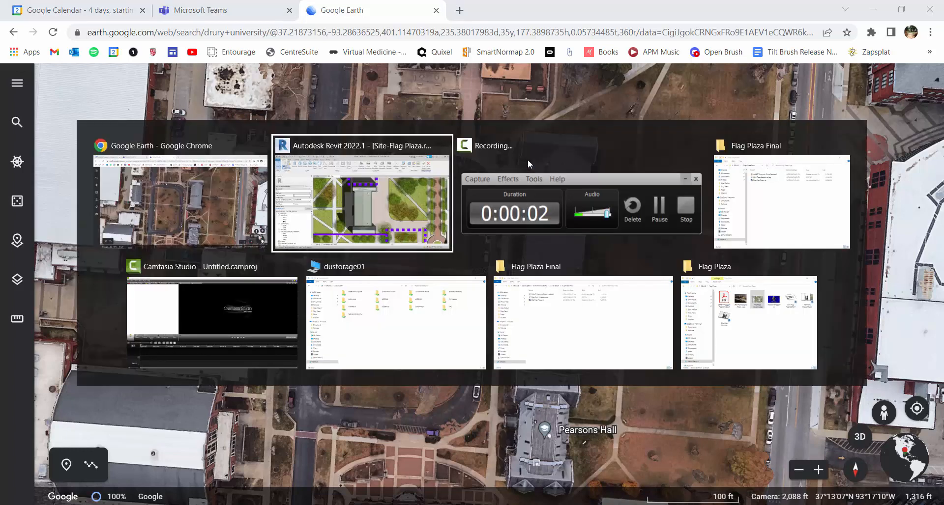
click(376, 199)
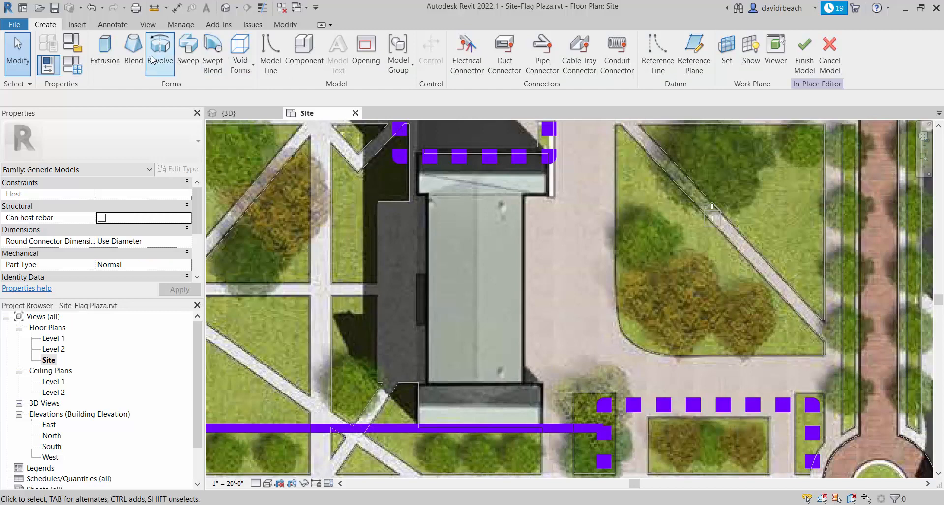
Start a new extrusion and sketch the east edge of Burnham Hall's north wing with its inward step about 15' long.
click(98, 63)
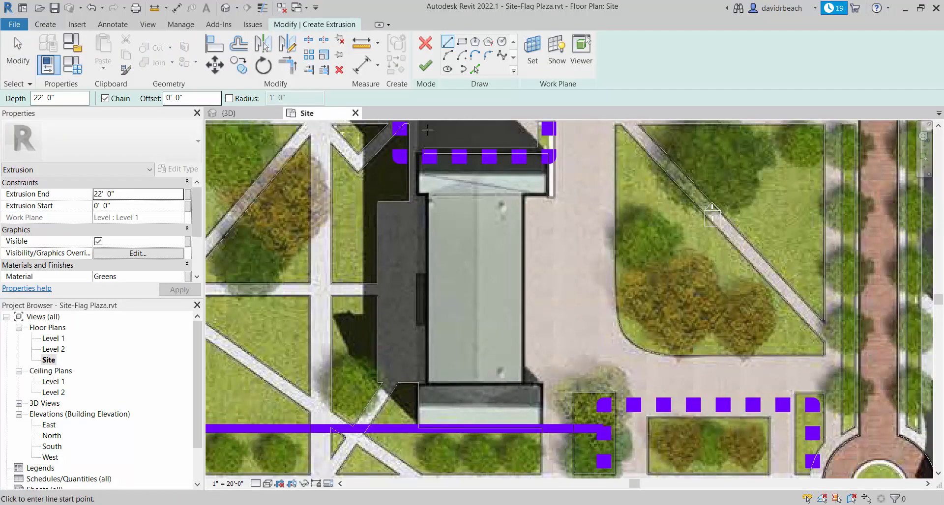
scroll(492, 152, up, 2)
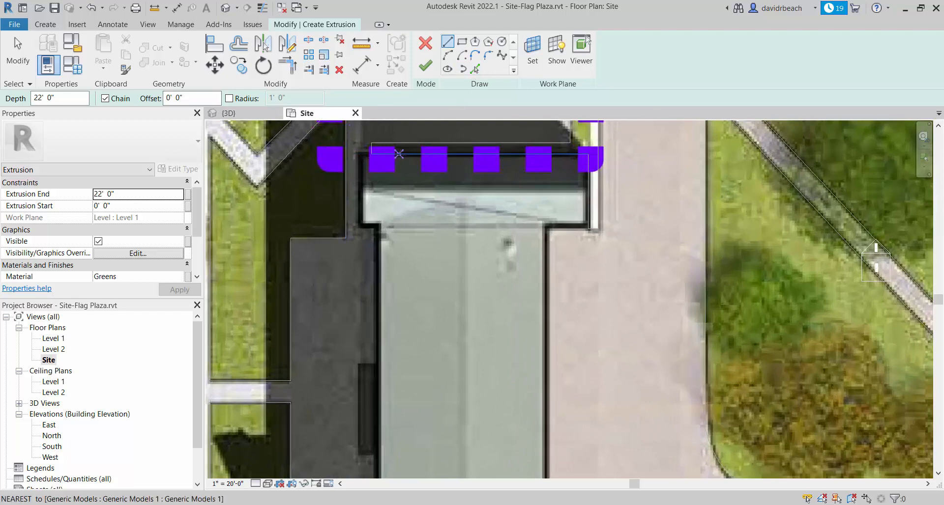
click(593, 156)
scroll(600, 207, up, 5)
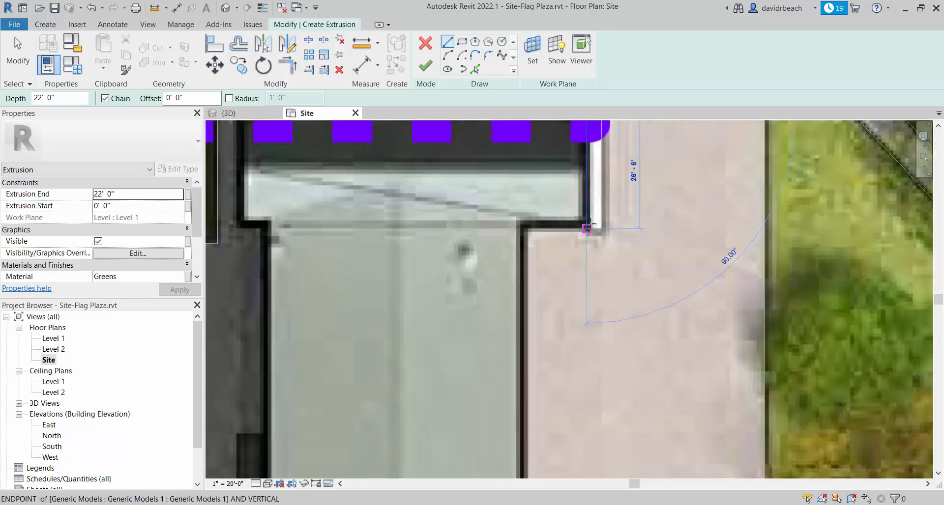
click(561, 240)
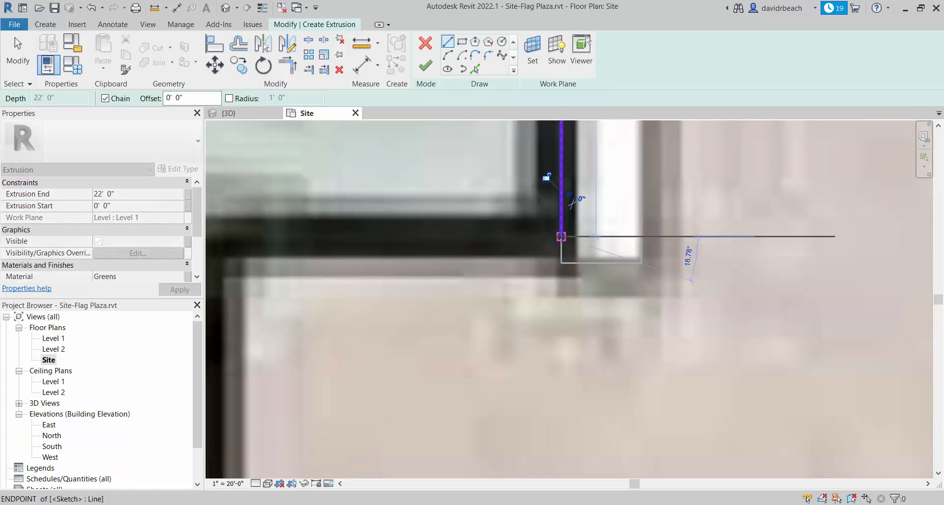
scroll(566, 206, down, 3)
click(413, 218)
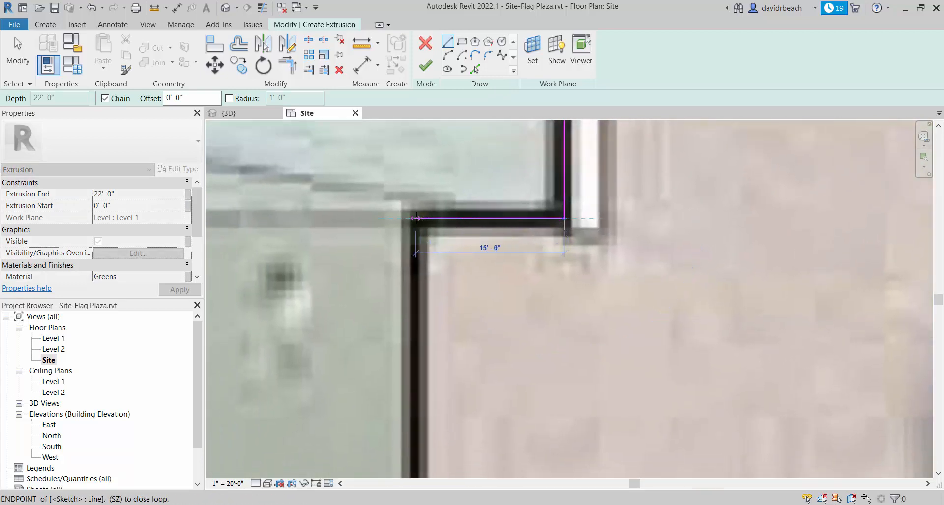
Sketch Burnham Hall's long east wall down to the south wing, including the short outward step.
scroll(482, 396, down, 5)
middle_drag(485, 396, 440, 190)
middle_drag(432, 356, 440, 194)
scroll(424, 294, up, 1)
scroll(423, 294, down, 2)
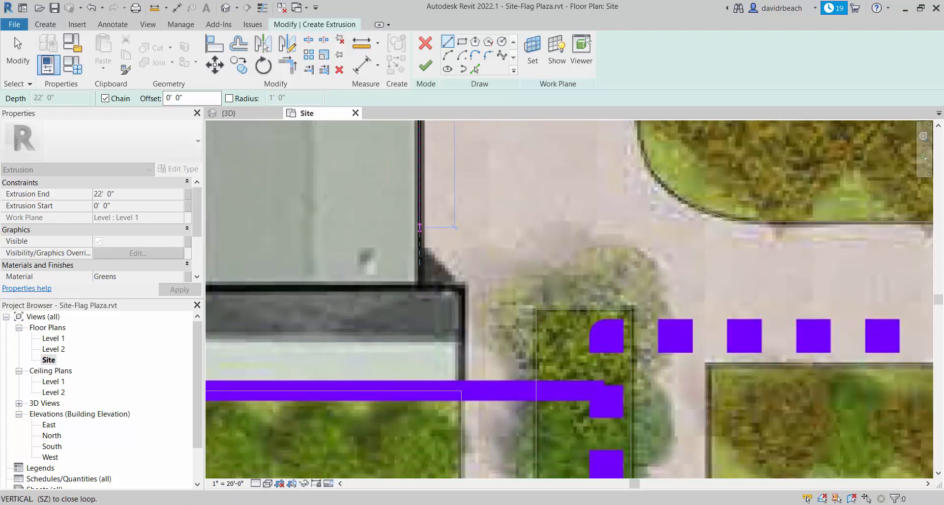
scroll(419, 315, up, 4)
click(417, 320)
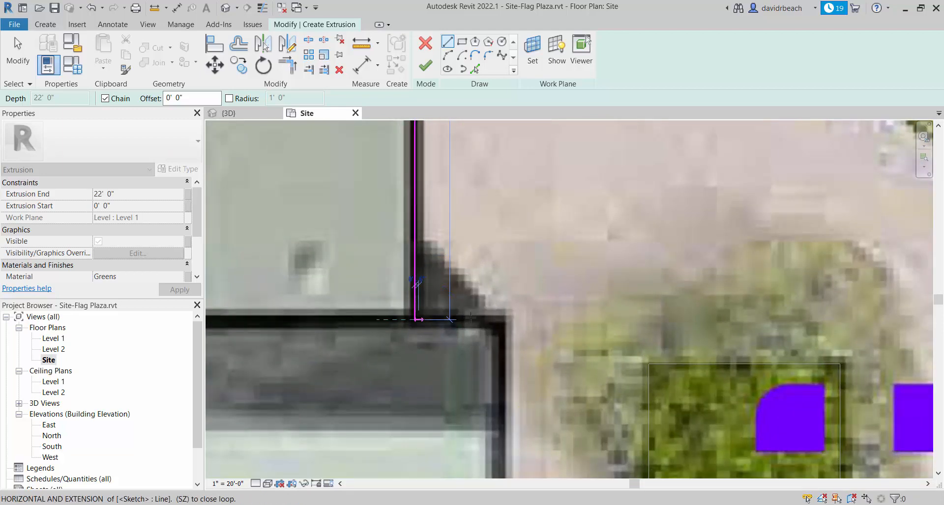
click(501, 320)
scroll(522, 374, down, 3)
middle_drag(553, 295, 585, 123)
scroll(563, 197, up, 2)
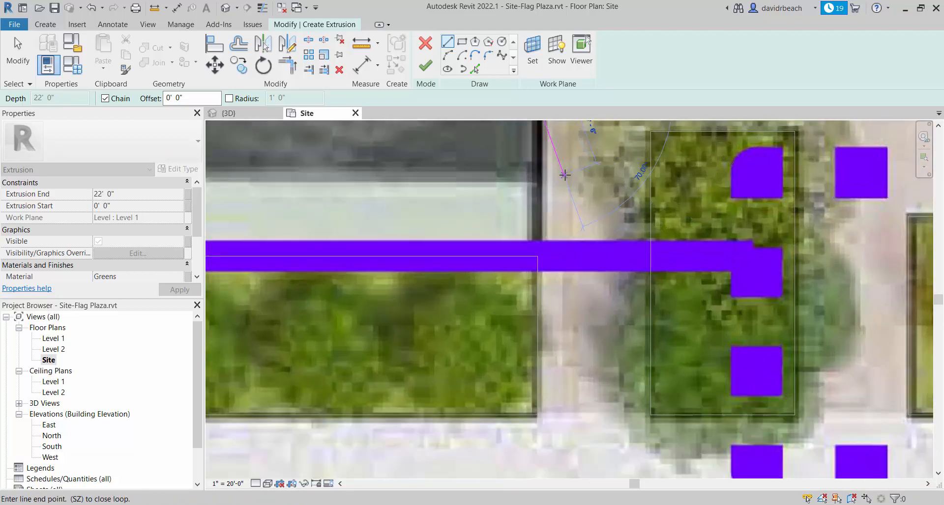
Sketch the south wing's east edge from the planting bed corner up past the outward step.
click(541, 243)
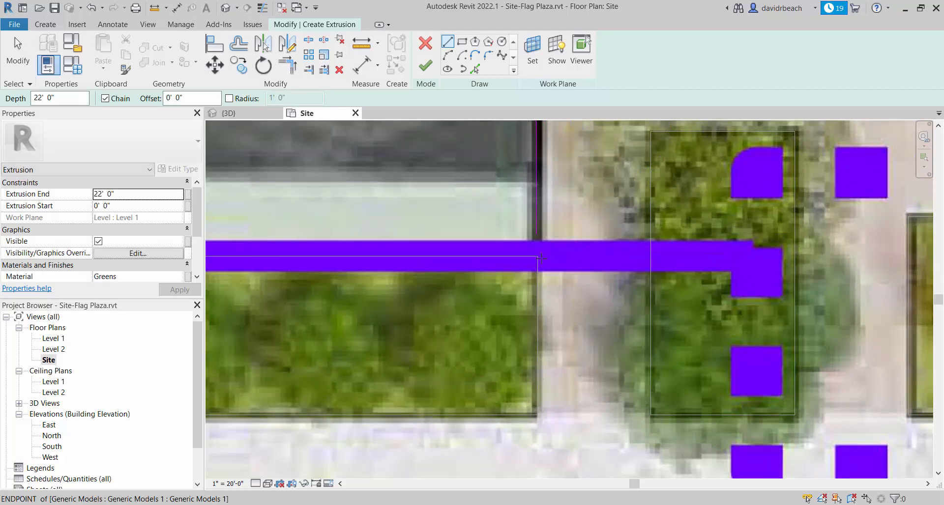
click(537, 257)
scroll(556, 170, down, 1)
middle_drag(558, 153, 508, 223)
click(488, 150)
key(Escape)
key(Escape)
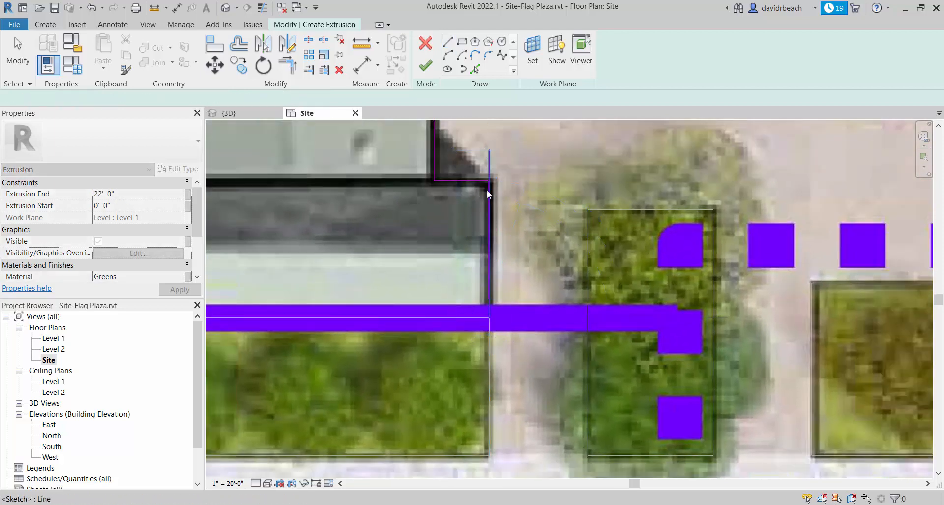
Delete the overlapping short line on the south wing's east edge and trim the remaining line to the step's corner.
scroll(488, 190, up, 4)
click(488, 182)
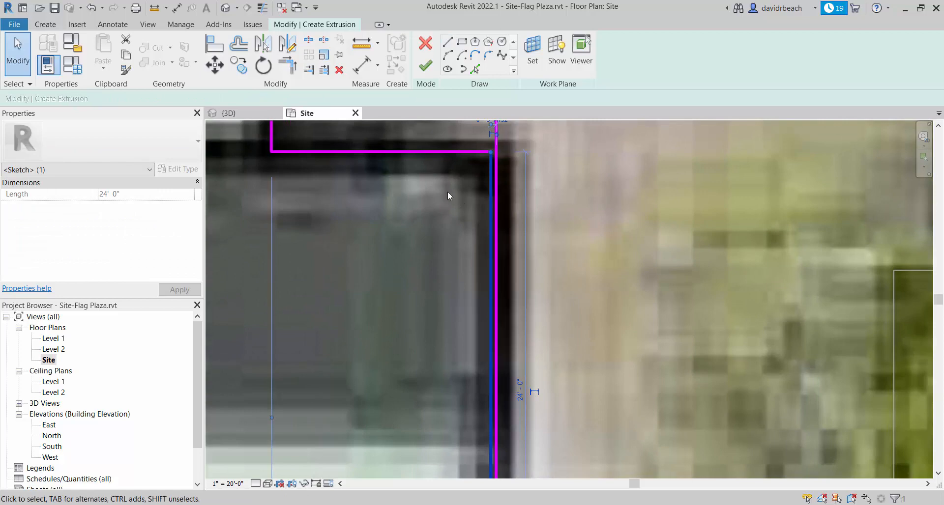
click(447, 196)
key(t)
key(r)
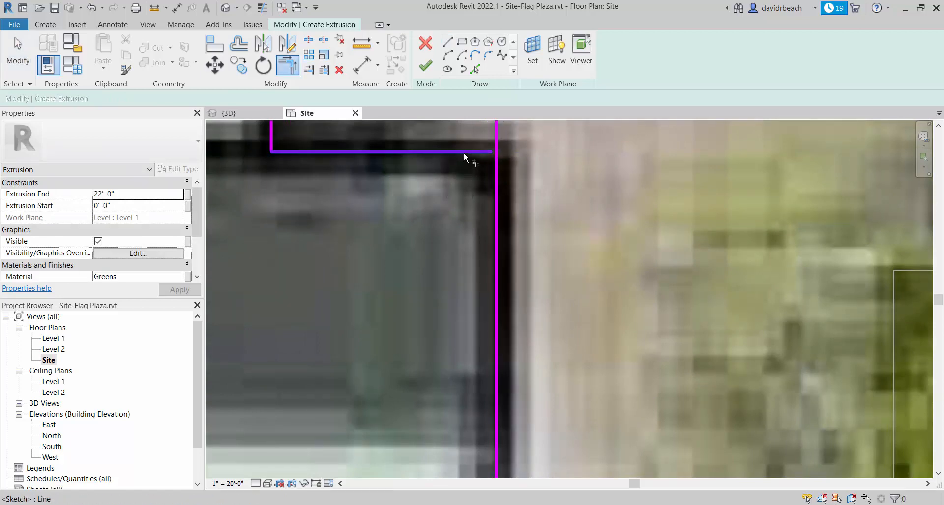
click(464, 152)
click(497, 182)
key(Escape)
scroll(511, 209, down, 6)
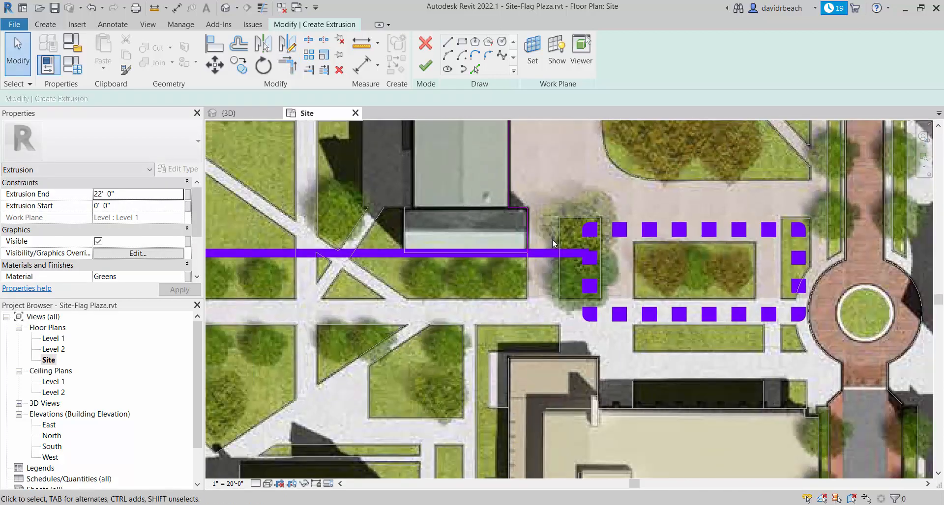
Sketch the south wing's south edge along the top of the planting bed, from its southeast to its southwest corner.
scroll(553, 239, down, 5)
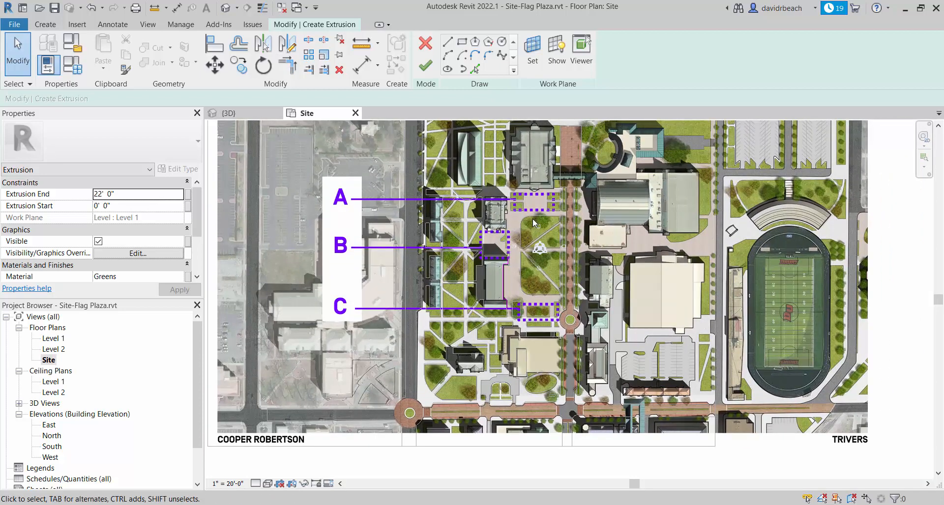
scroll(533, 220, down, 1)
middle_drag(532, 219, 418, 252)
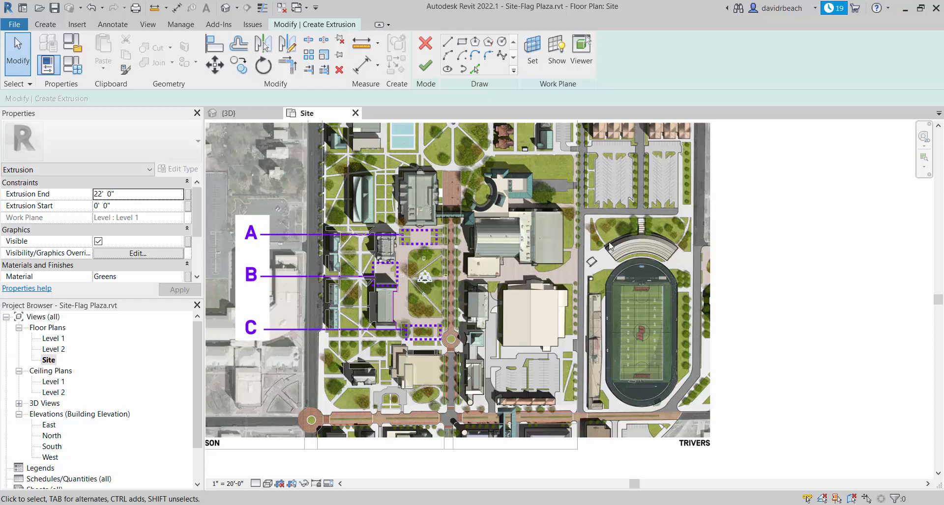
scroll(440, 293, up, 4)
scroll(429, 281, down, 1)
middle_drag(269, 375, 540, 317)
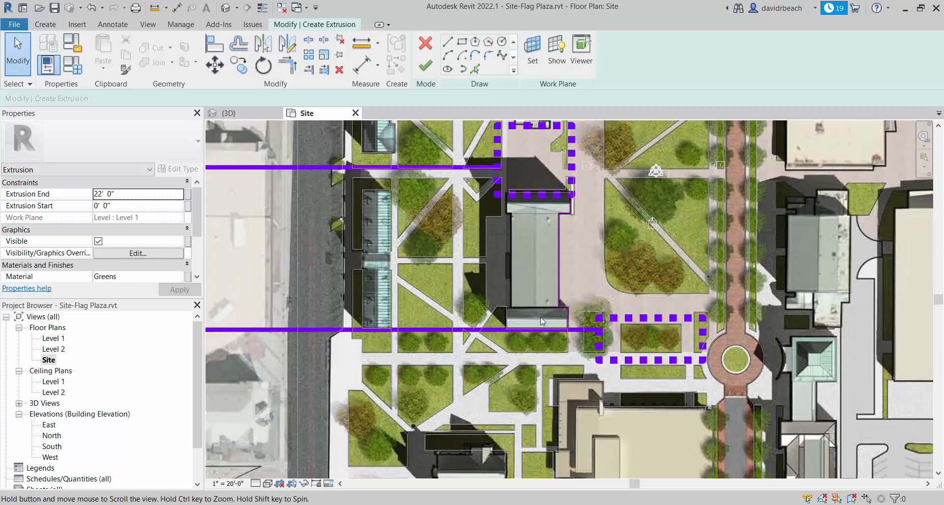
scroll(541, 317, up, 4)
middle_drag(559, 376, 551, 329)
scroll(551, 328, up, 1)
scroll(551, 329, up, 4)
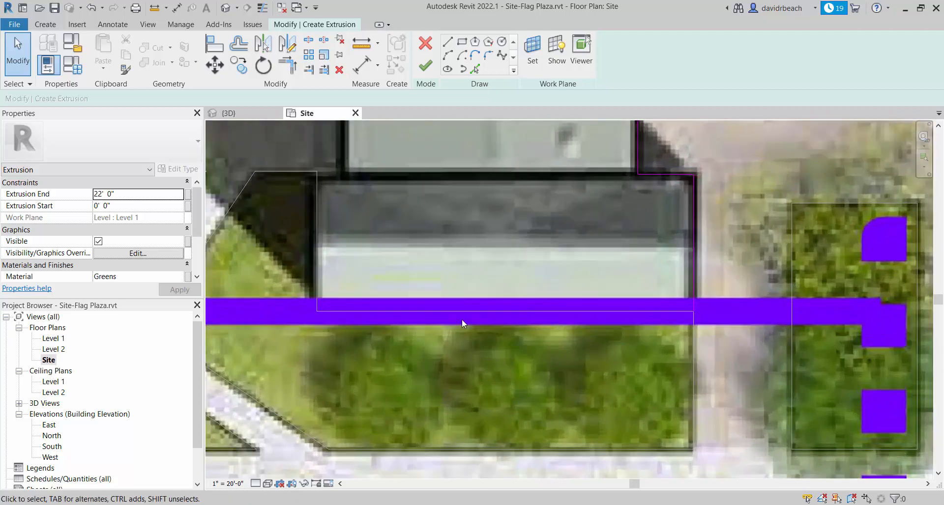
middle_drag(420, 291, 441, 289)
scroll(440, 283, up, 1)
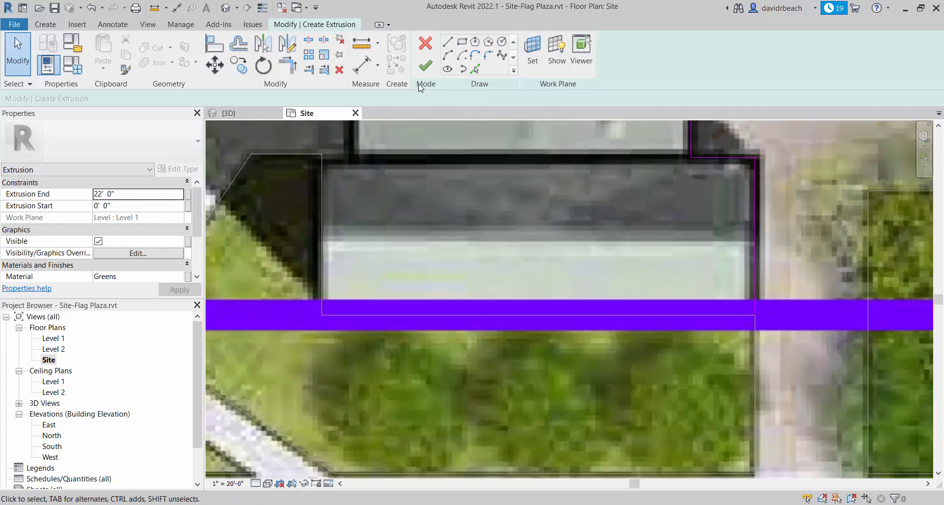
click(447, 41)
click(756, 157)
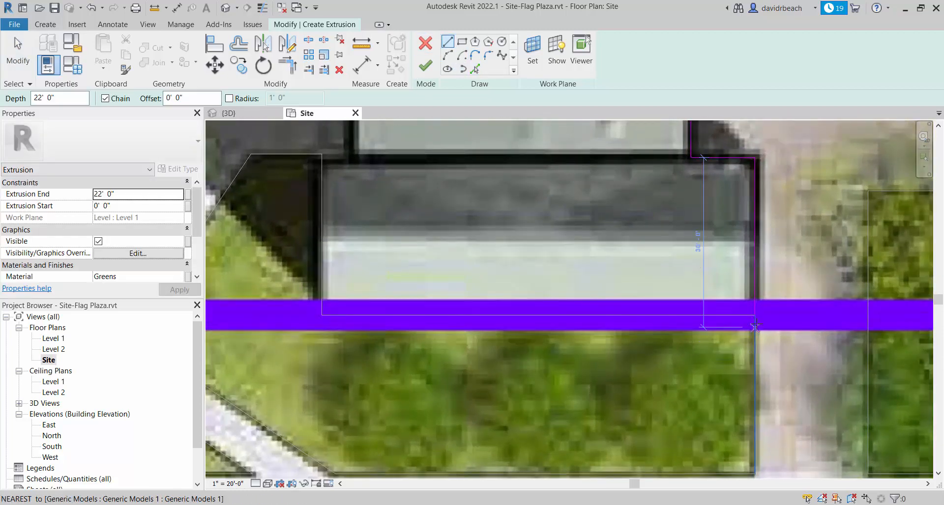
click(320, 316)
Sketch the south wing's west edge and the short inward step to the main block's west wall.
scroll(350, 166, up, 3)
scroll(304, 205, down, 2)
middle_drag(304, 204, 262, 270)
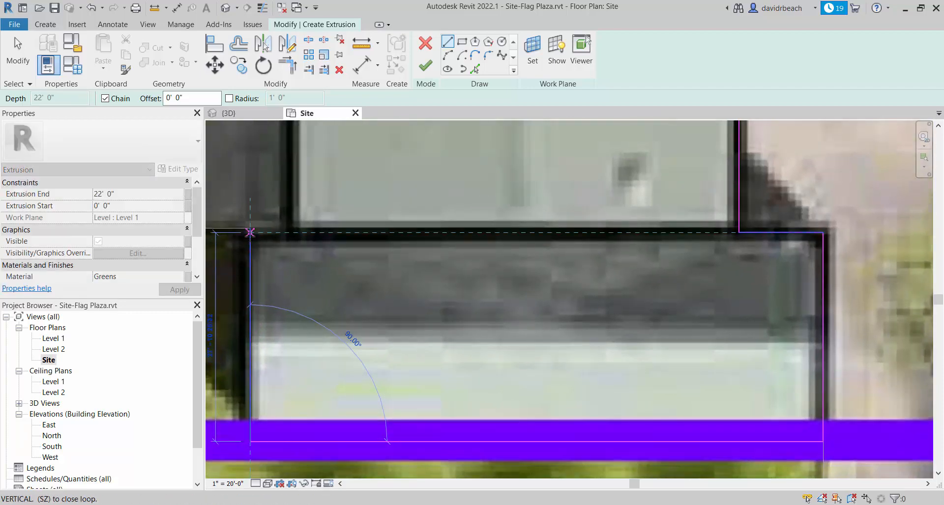
click(250, 232)
click(291, 232)
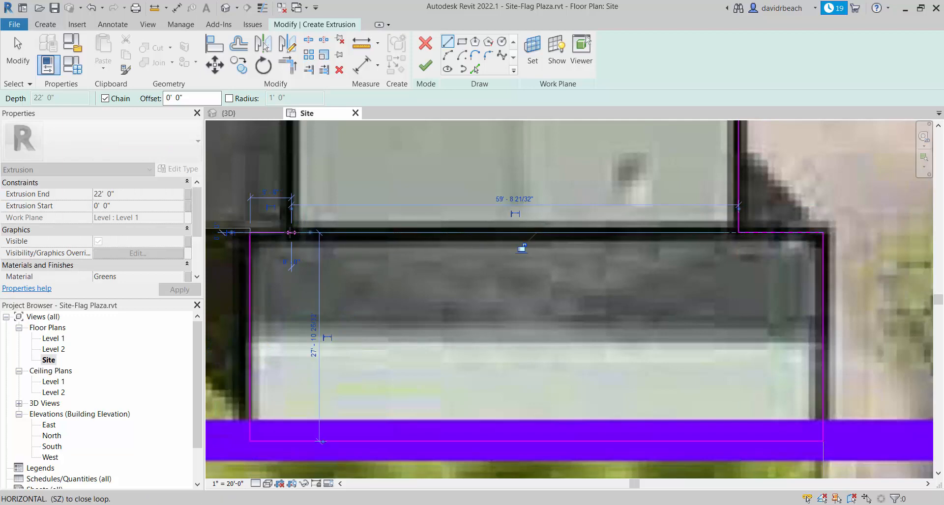
Sketch Burnham Hall's long west wall up to the north wing, including the short outward step.
scroll(319, 213, down, 3)
middle_drag(325, 143, 327, 429)
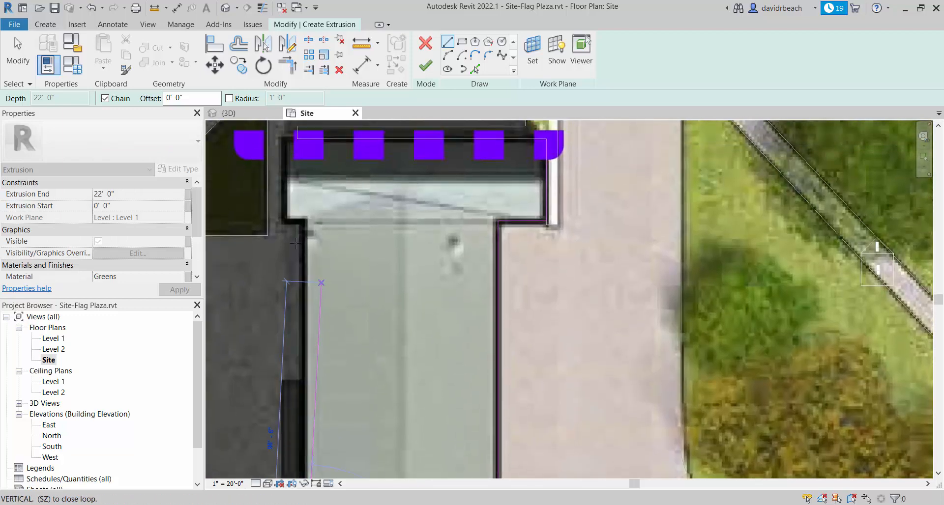
scroll(298, 230, up, 3)
click(311, 206)
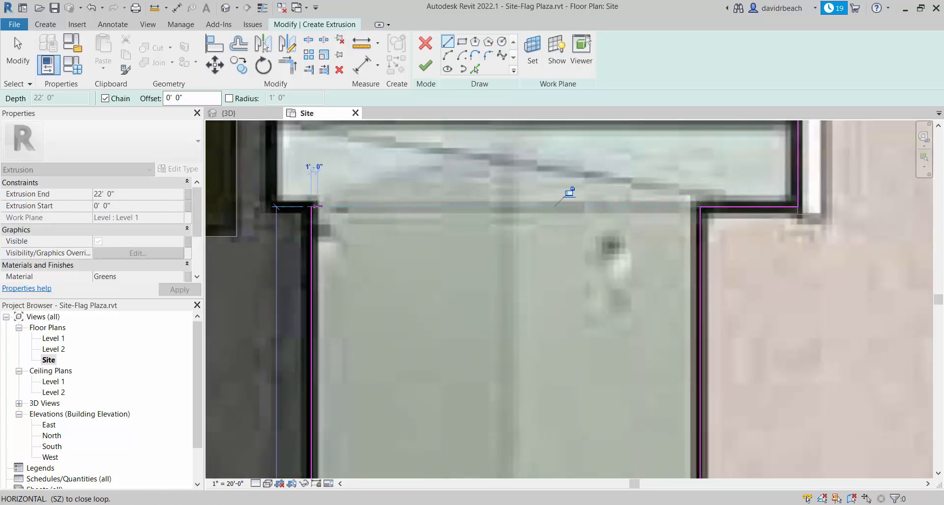
click(269, 207)
Sketch the north wing's west edge up toward its northwest corner and end the line chain.
mouse_move(270, 206)
middle_down()
mouse_move(253, 258)
mouse_move(260, 278)
middle_up()
scroll(261, 278, down, 2)
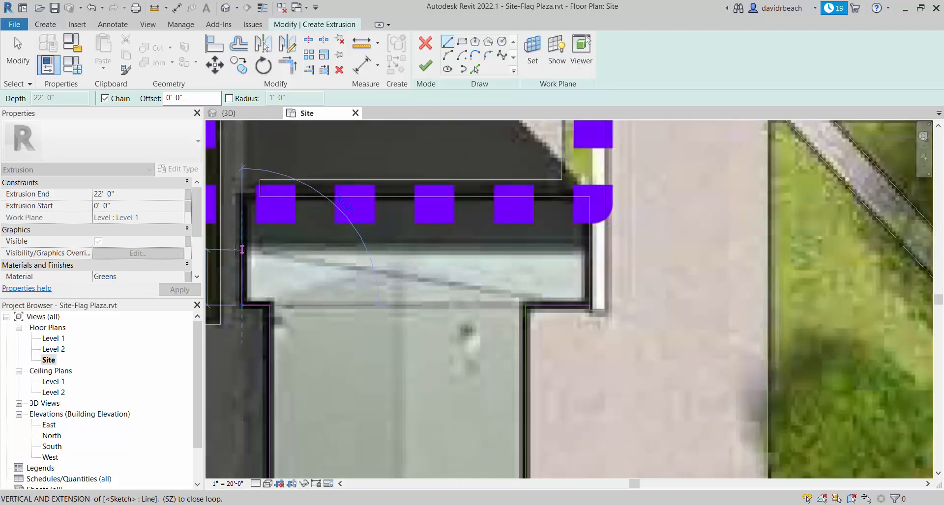
scroll(241, 205, up, 3)
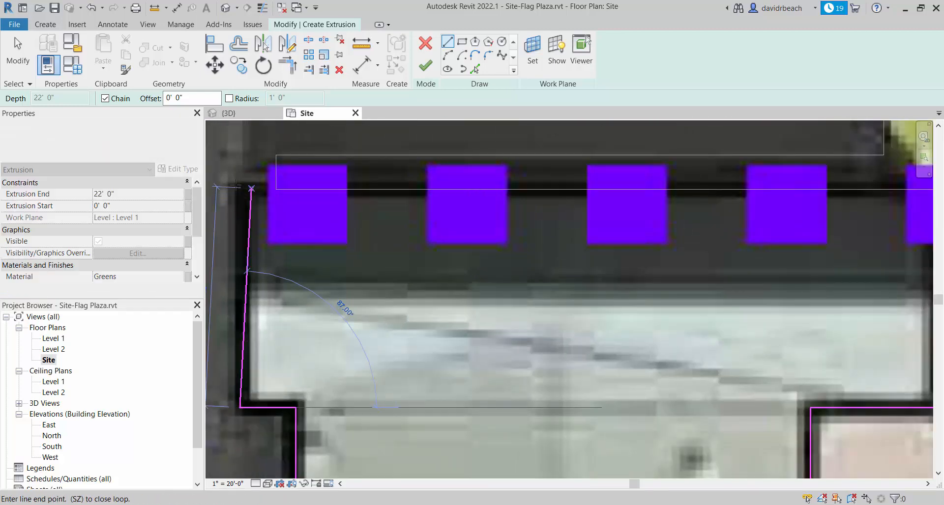
scroll(238, 197, down, 1)
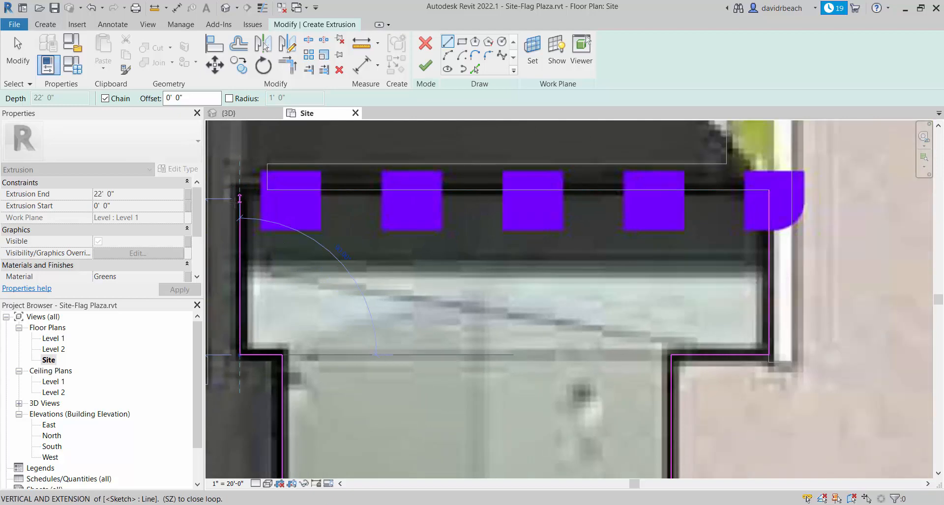
click(239, 205)
key(Escape)
Sketch the north wing's north edge from its northeast corner and trim it to the west edge, closing the outline.
click(768, 190)
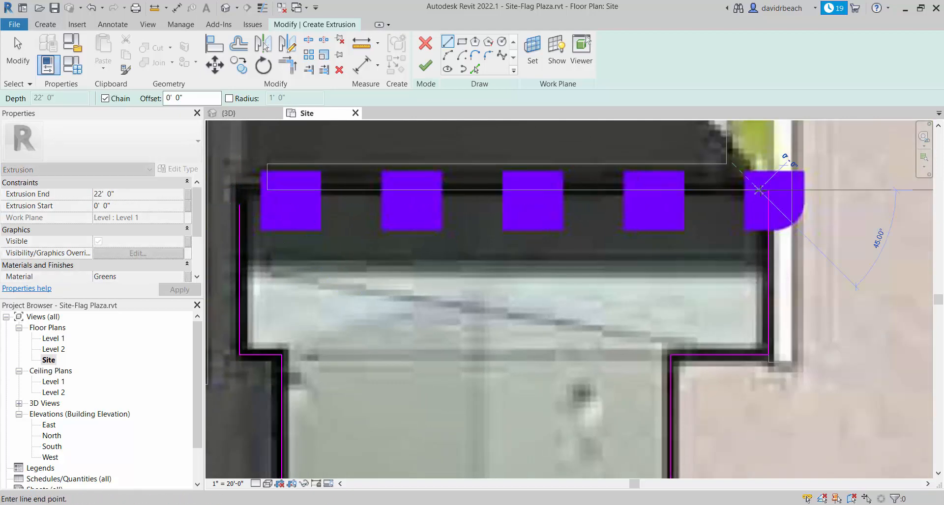
click(282, 197)
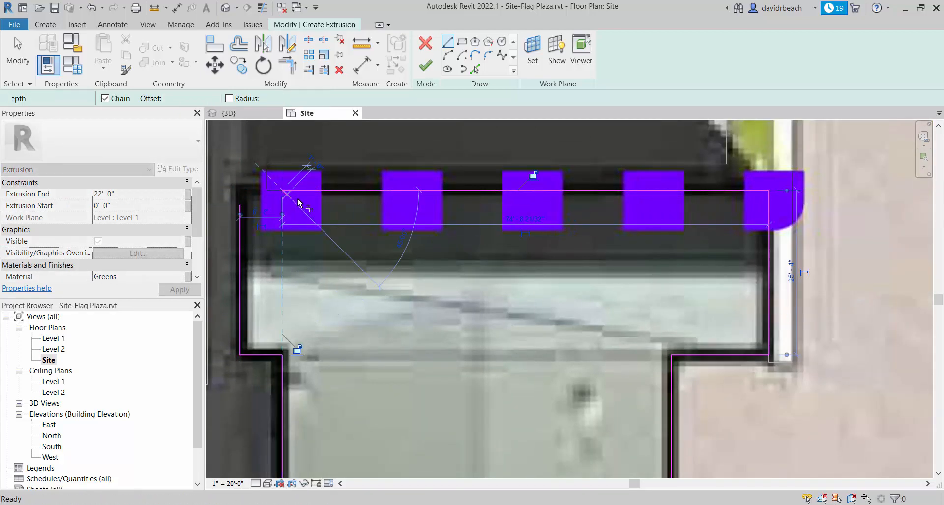
key(t)
key(r)
click(308, 190)
click(240, 217)
scroll(415, 336, down, 8)
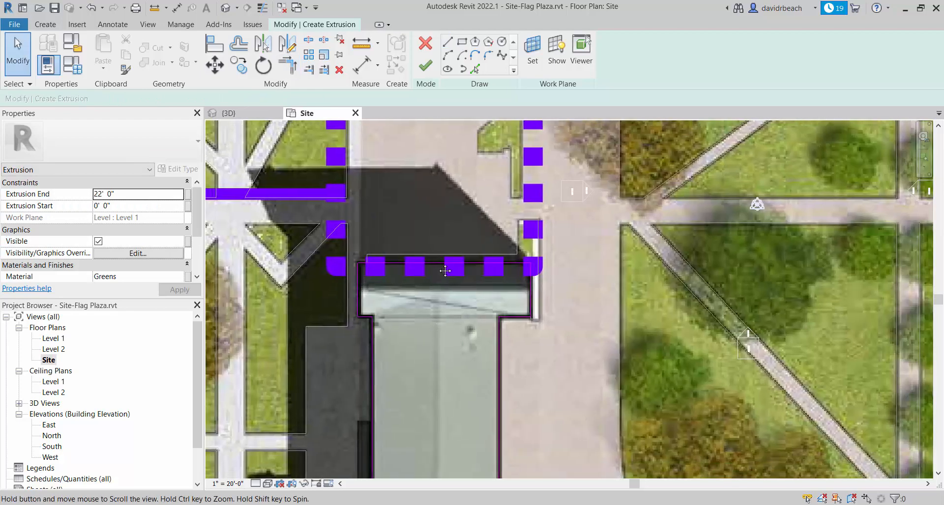
key(Escape)
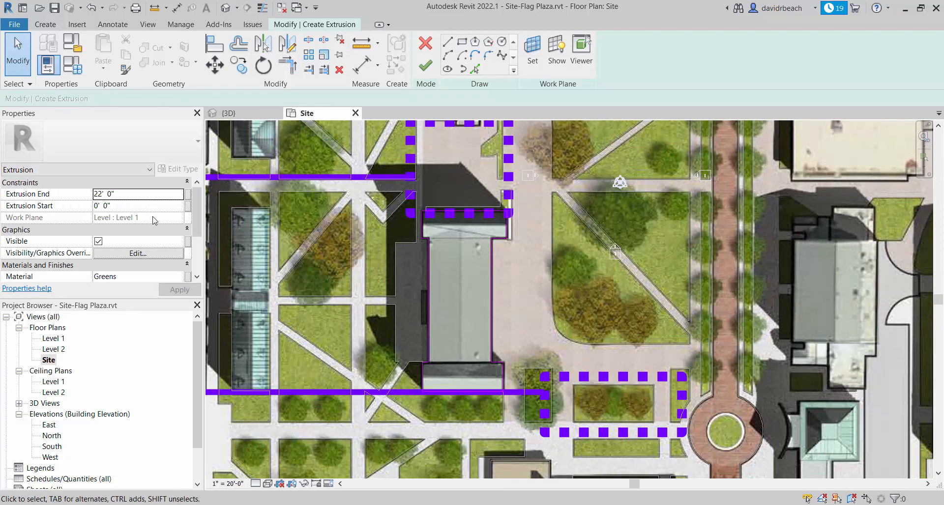
Set the extrusion end to 44' 0" and finish the Burnham Hall sketch as a solid extrusion.
click(121, 207)
click(133, 193)
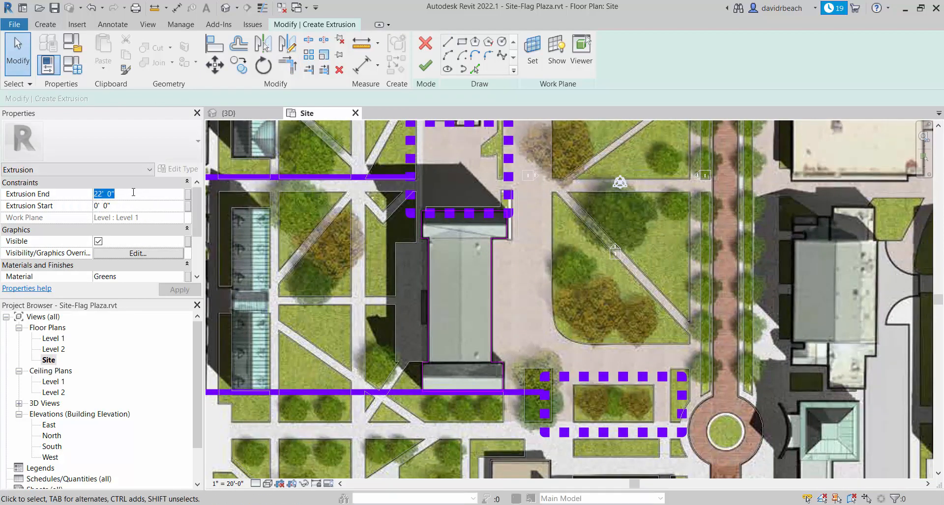
text(44)
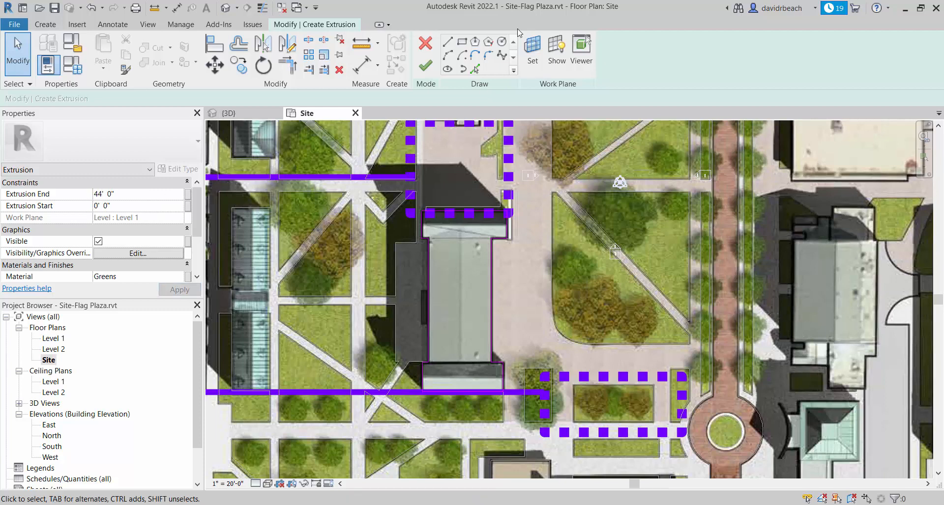
click(425, 66)
Open the default 3D view and assign the Existing Buildings material to the Burnham Hall extrusion.
click(226, 7)
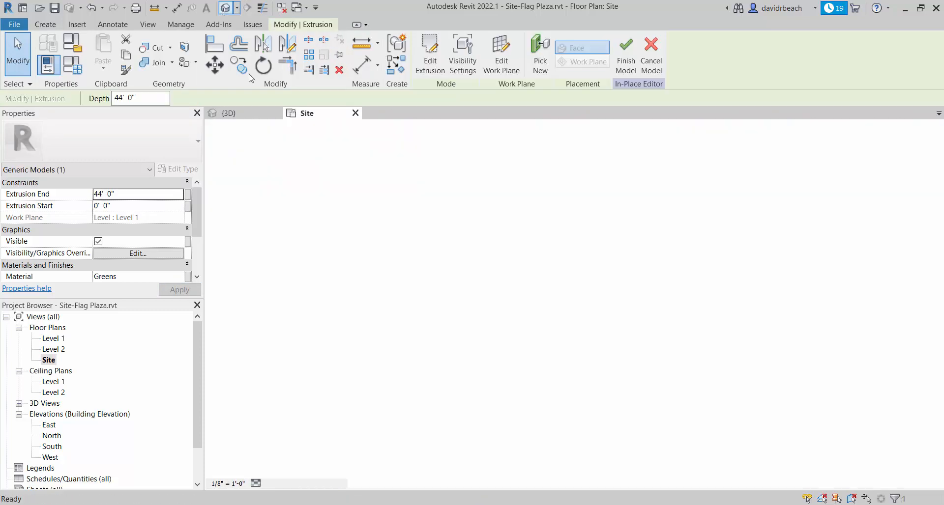
shift+middle_drag(494, 331, 614, 295)
scroll(560, 308, down, 1)
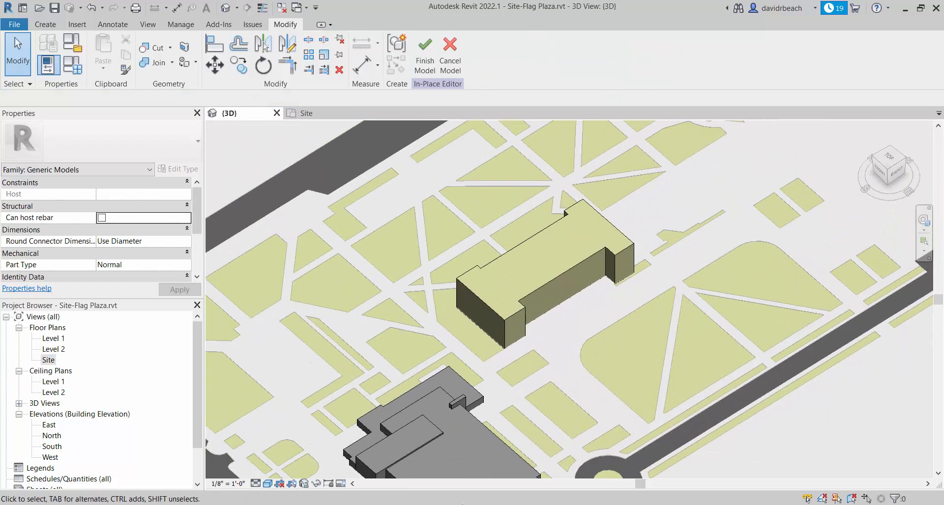
click(502, 323)
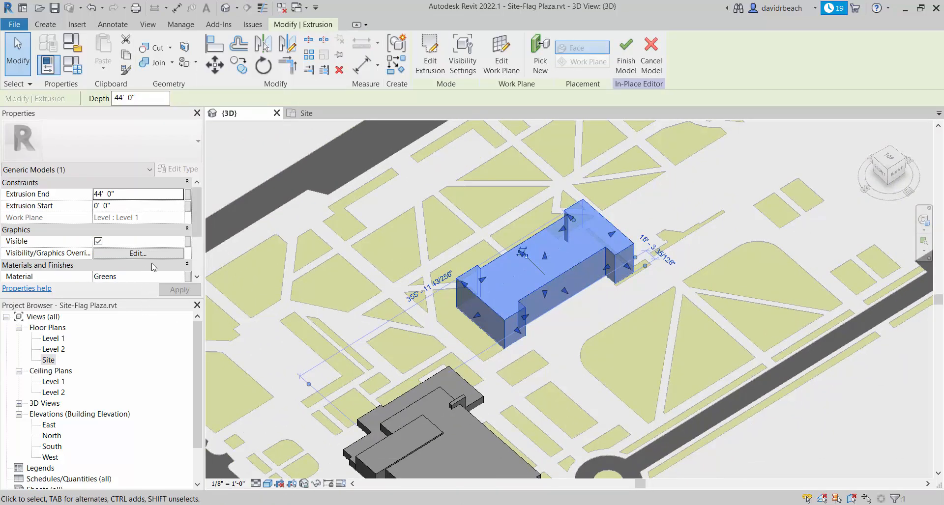
scroll(162, 274, down, 1)
click(148, 265)
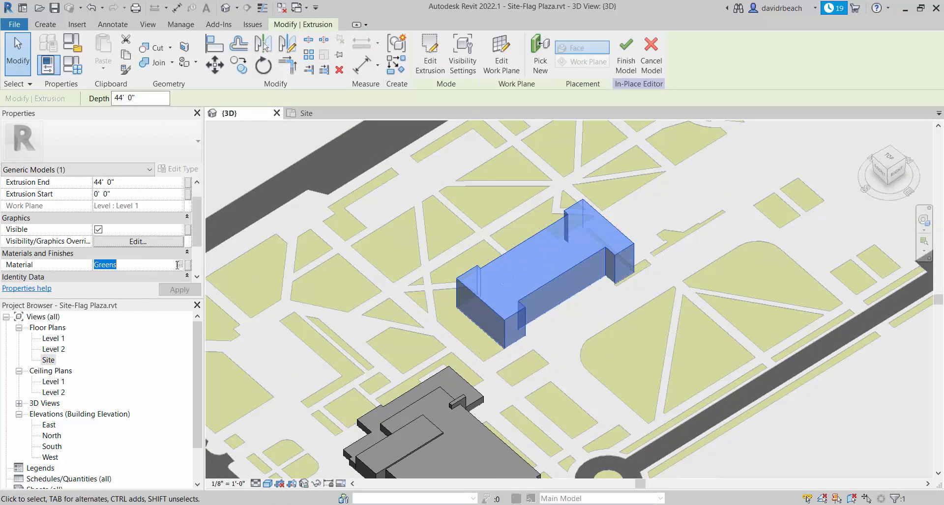
click(180, 265)
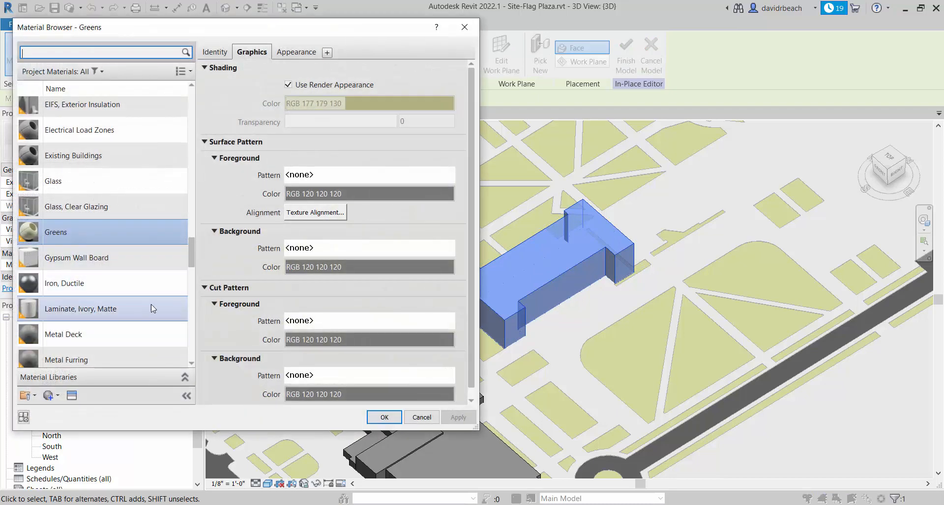
drag(194, 248, 193, 238)
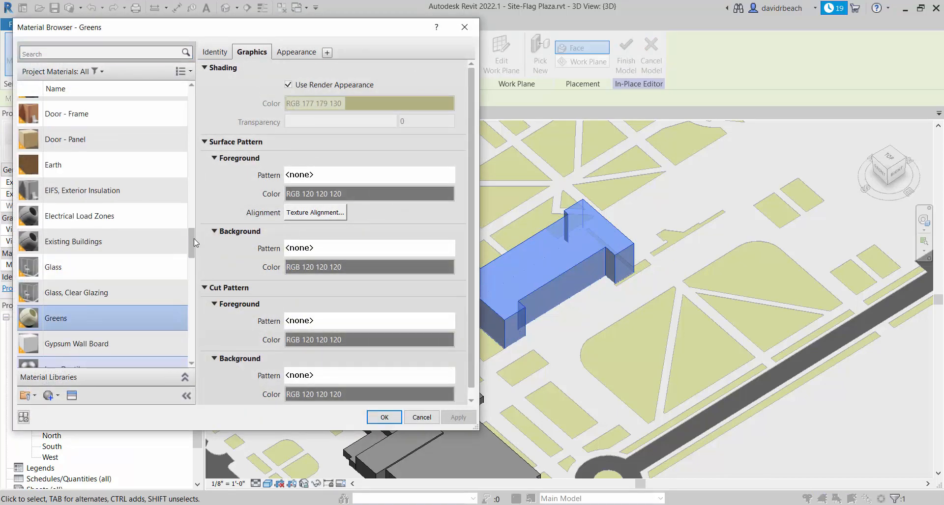
click(105, 239)
click(381, 416)
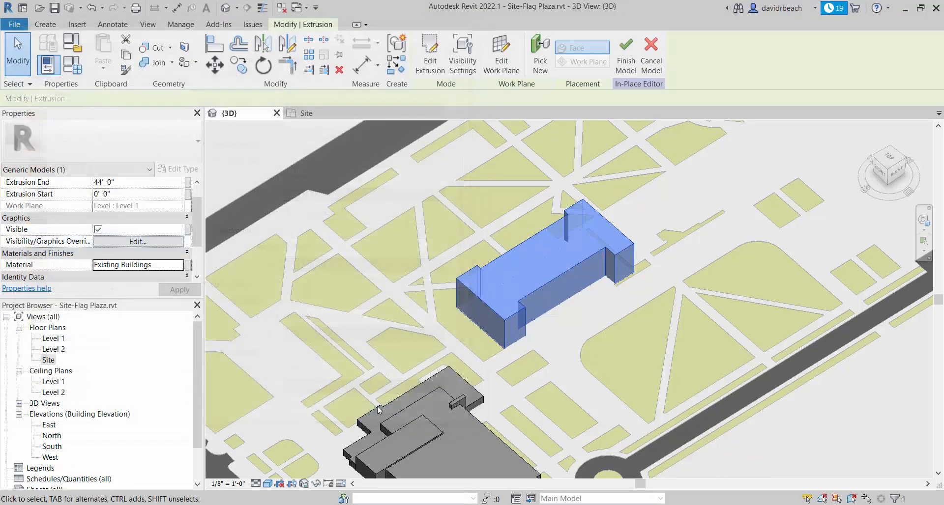
click(607, 346)
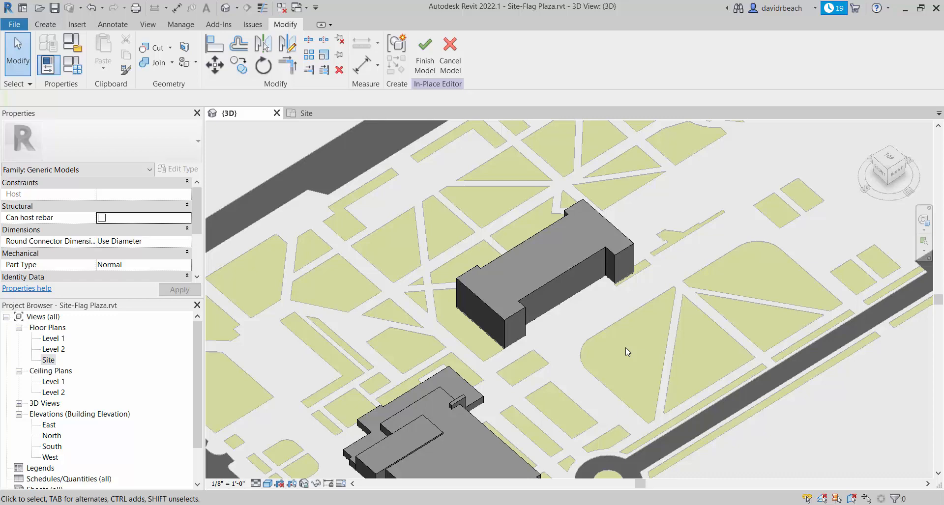
Examine Burnham Hall's extruded mass up close in 3D, including its flat top and both end wings.
scroll(558, 303, up, 4)
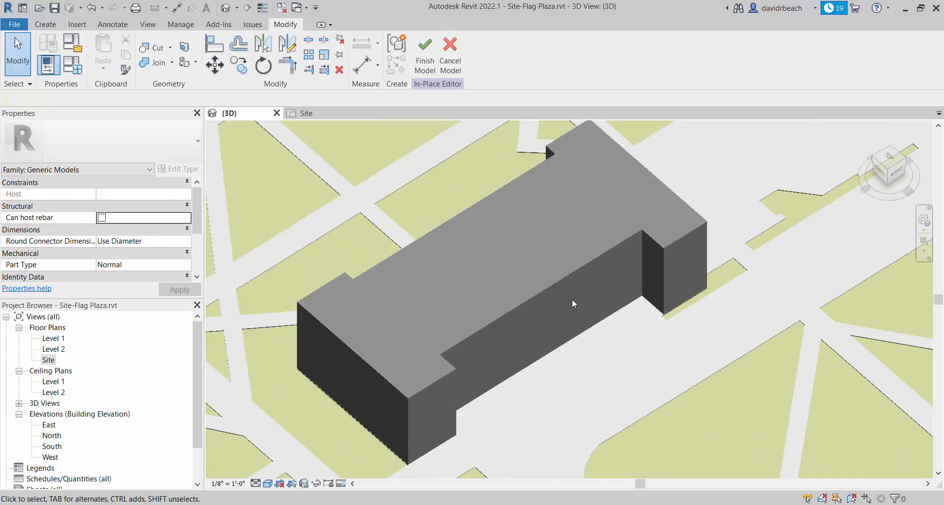
shift+middle_drag(574, 305, 618, 240)
scroll(532, 224, up, 2)
scroll(515, 246, down, 1)
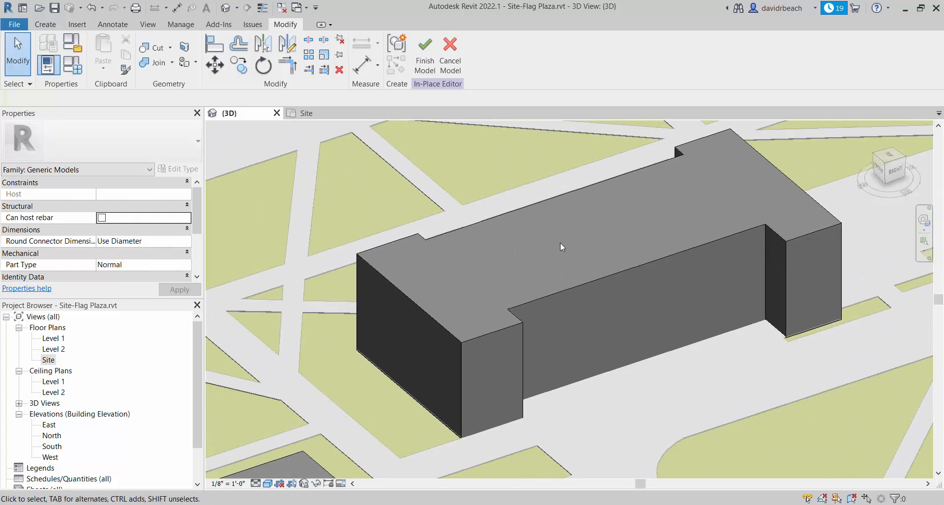
middle_drag(560, 244, 577, 247)
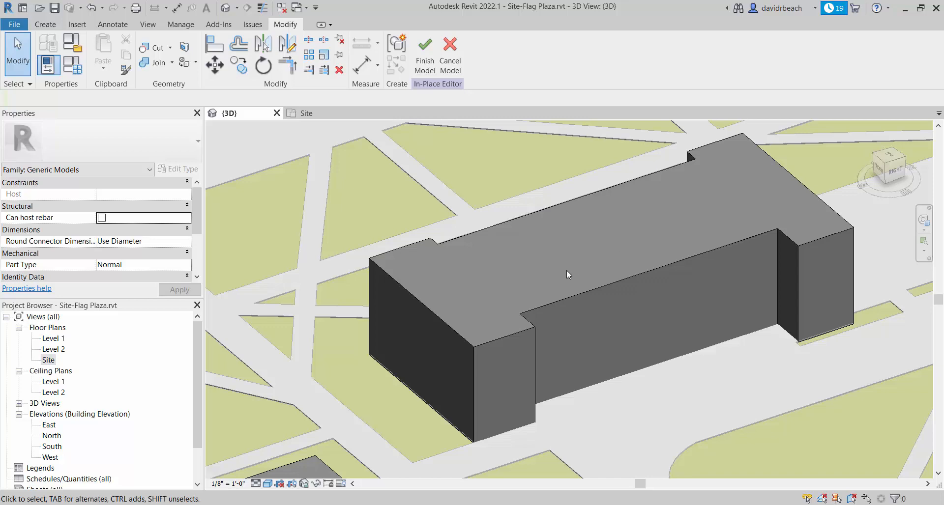
middle_drag(544, 303, 513, 309)
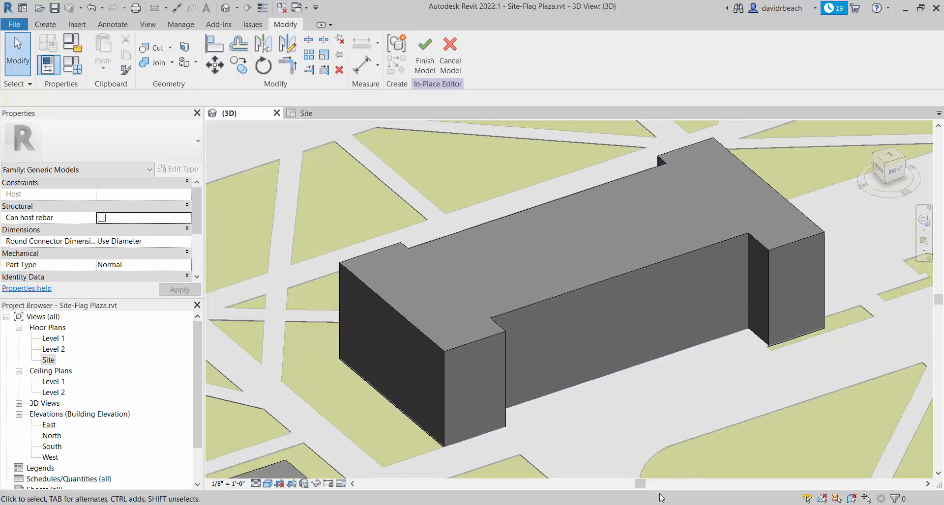
Switch to Google Earth and examine Burnham Hall's roof shape over the main block and the end wings.
mouse_move(378, 504)
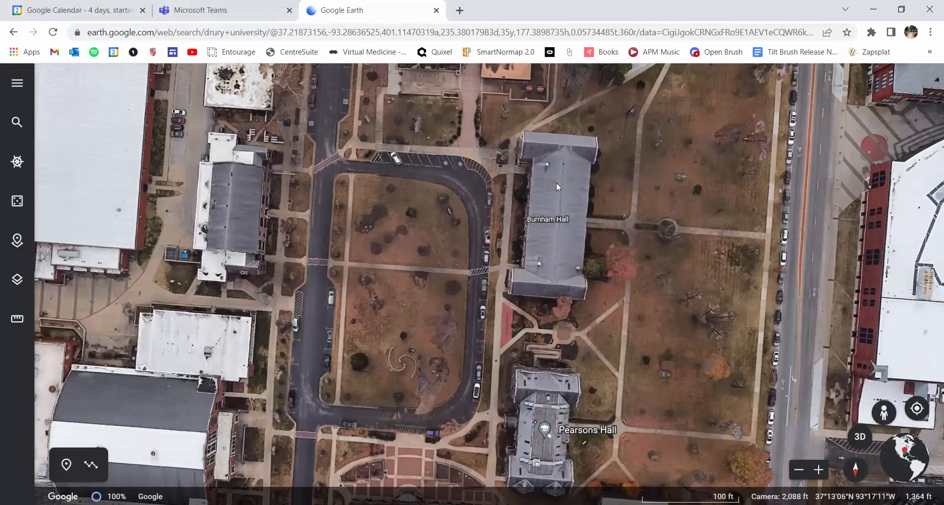
scroll(561, 121, up, 5)
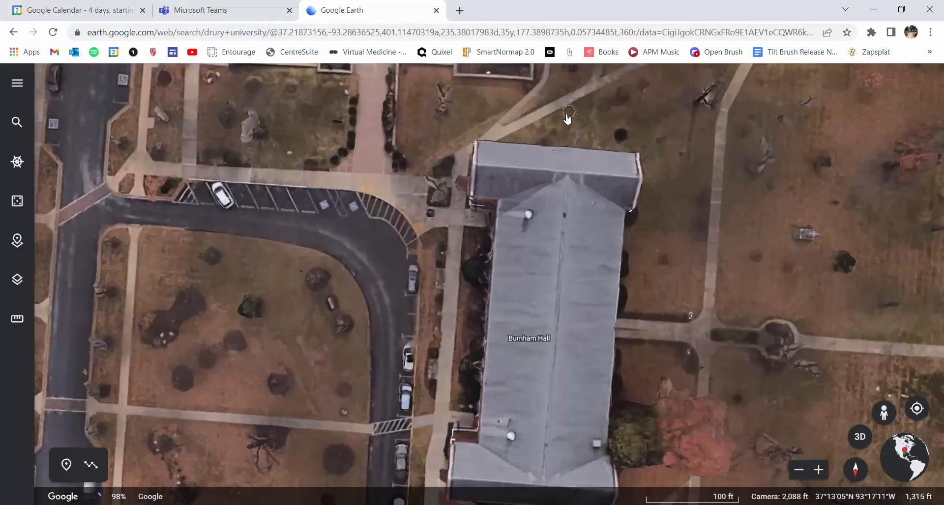
scroll(542, 241, down, 6)
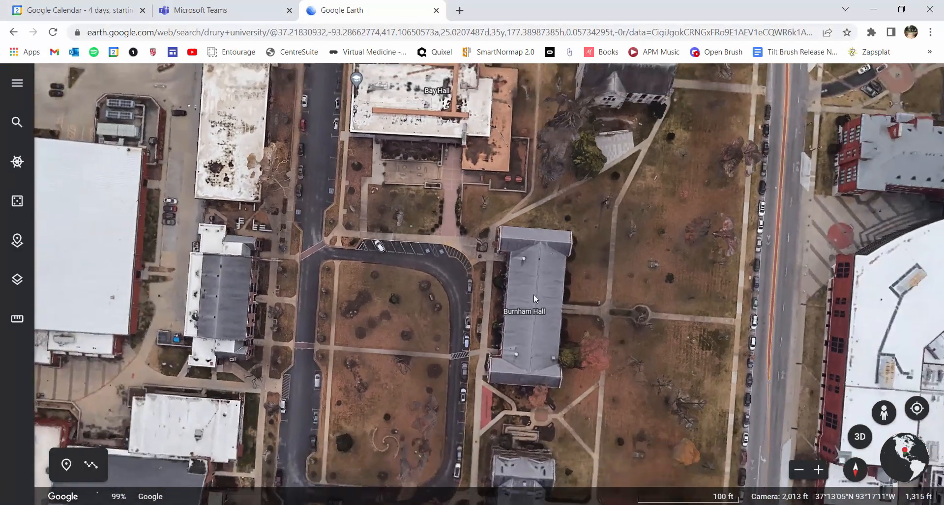
scroll(529, 379, up, 3)
scroll(523, 420, up, 2)
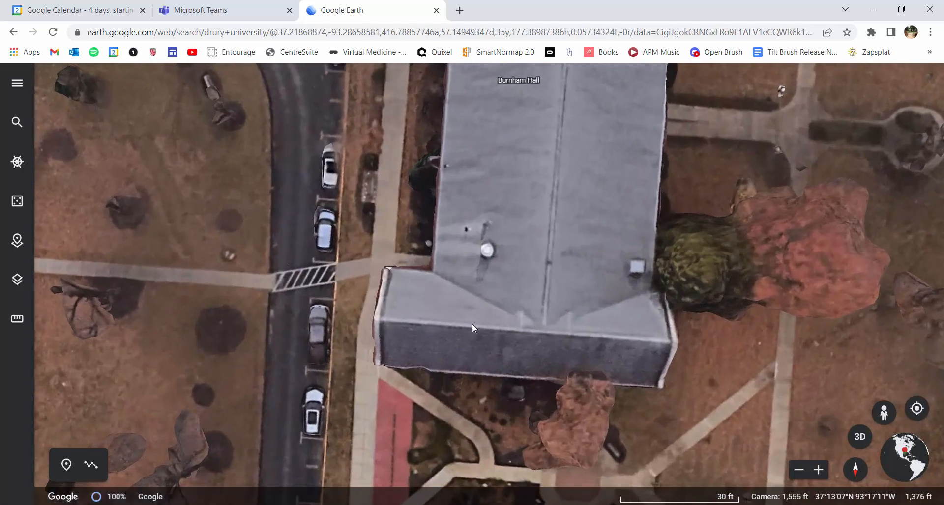
Examine the roof shape at both ends of Burnham Hall in the aerial view.
scroll(581, 205, down, 3)
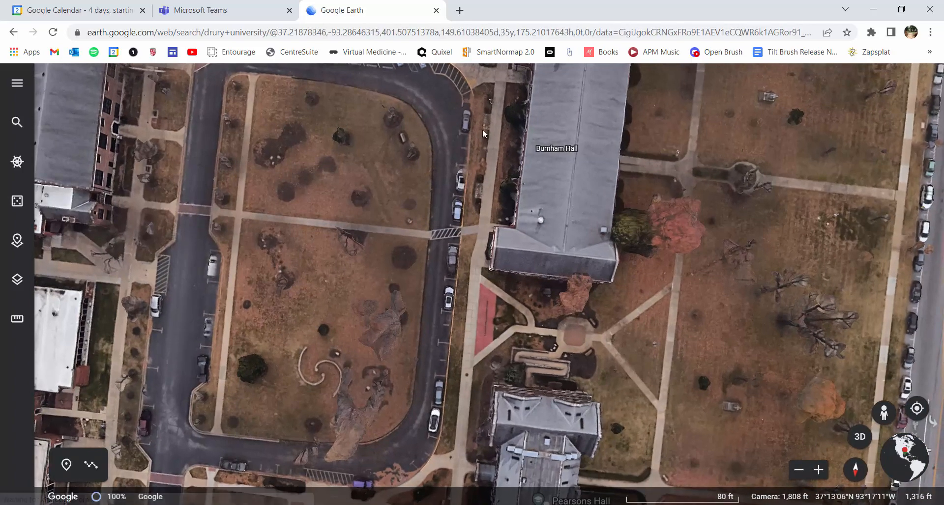
drag(483, 129, 488, 165)
scroll(517, 131, up, 3)
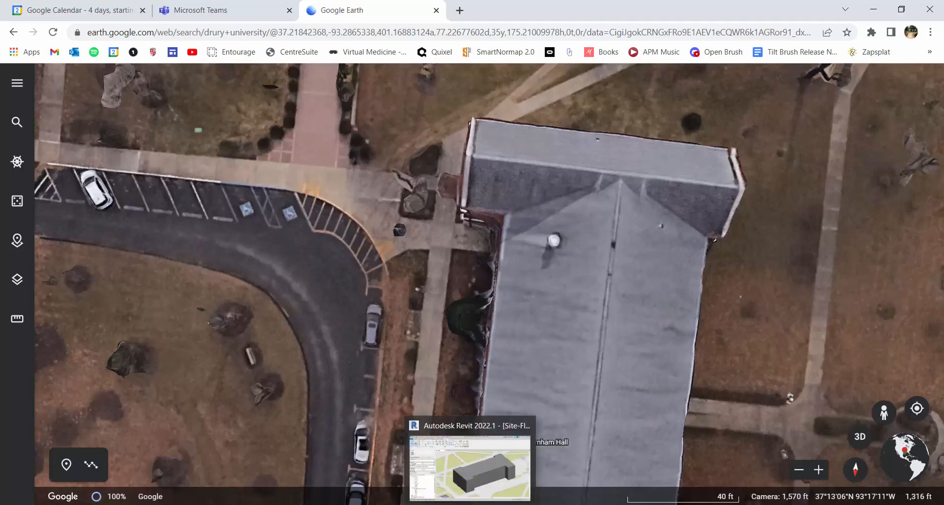
Switch to Revit and start a new extrusion, picking the right-hand side face of the front wing as its work plane.
click(470, 504)
scroll(439, 350, up, 2)
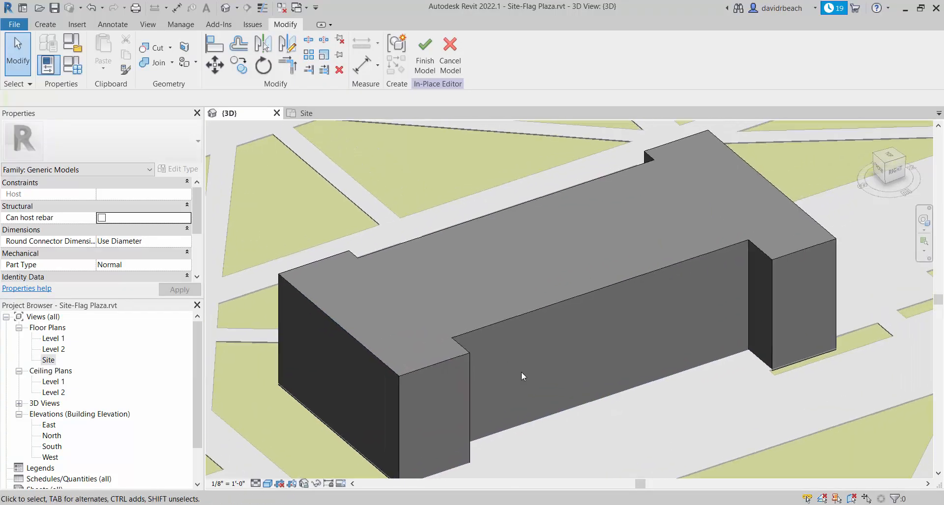
middle_drag(406, 402, 444, 384)
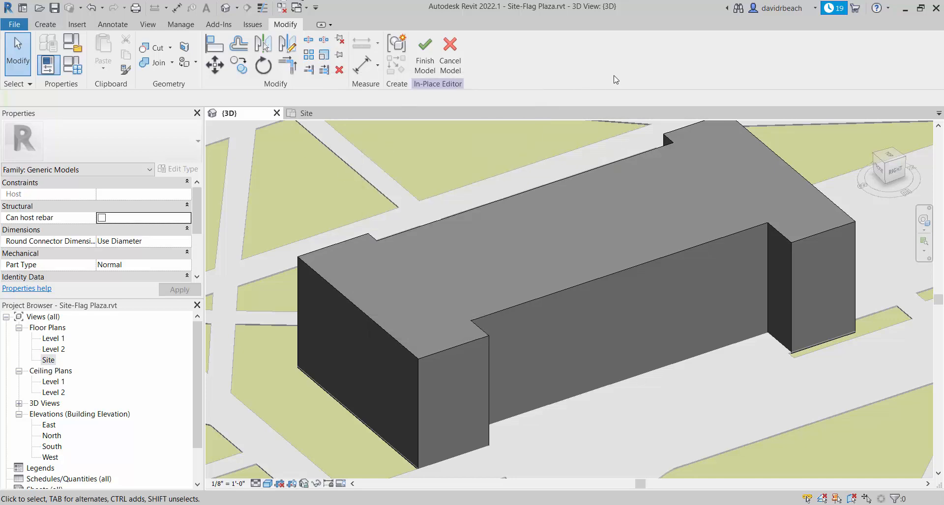
scroll(465, 232, down, 3)
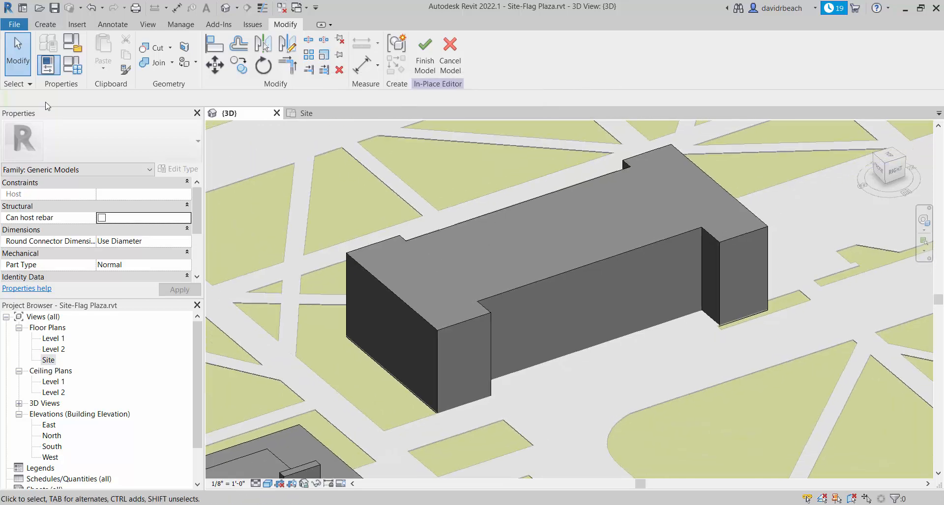
click(45, 24)
click(107, 56)
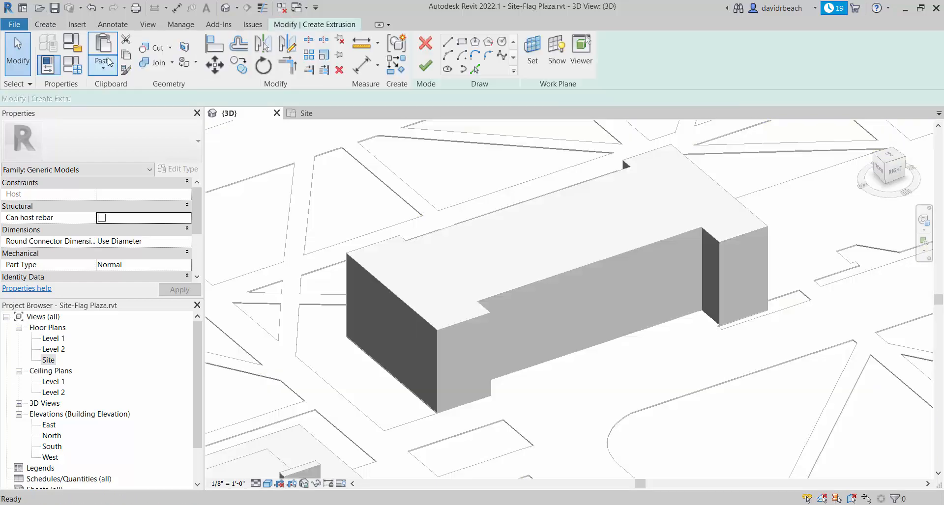
click(538, 57)
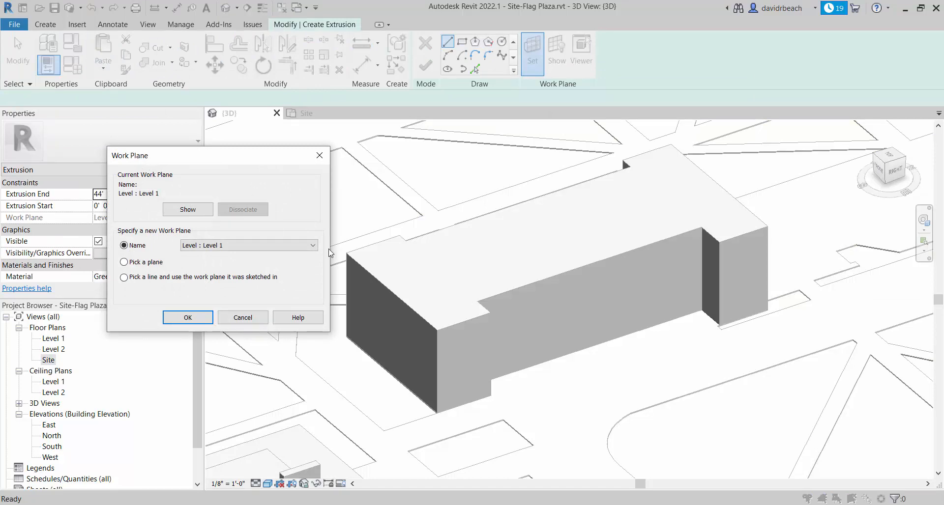
click(148, 262)
click(188, 317)
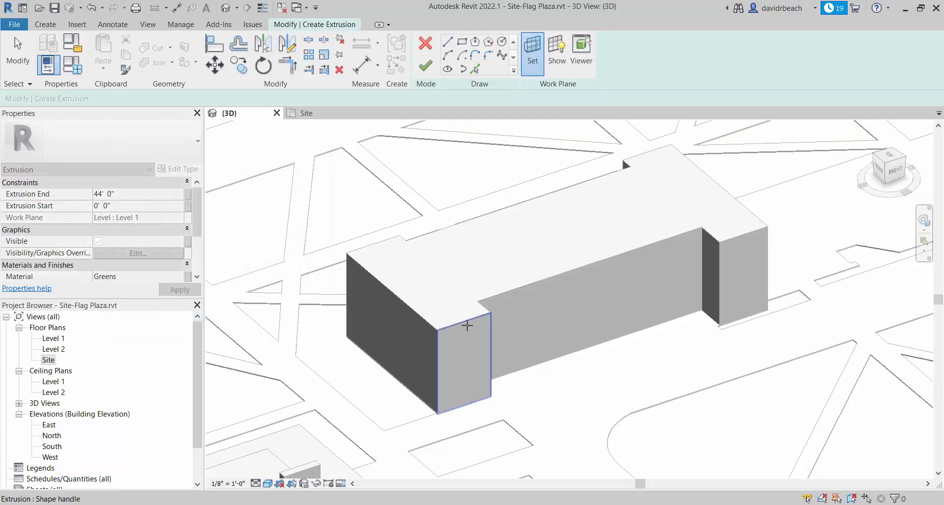
click(467, 326)
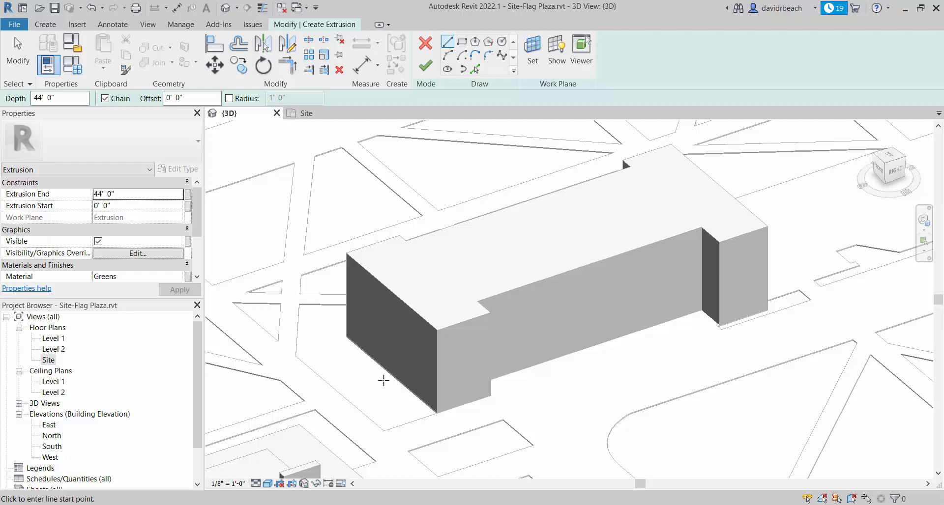
click(532, 52)
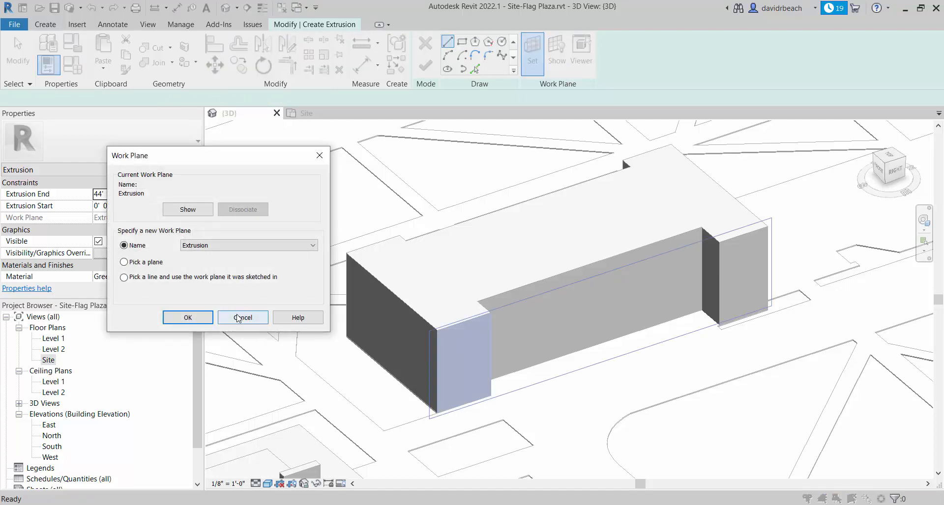
click(243, 318)
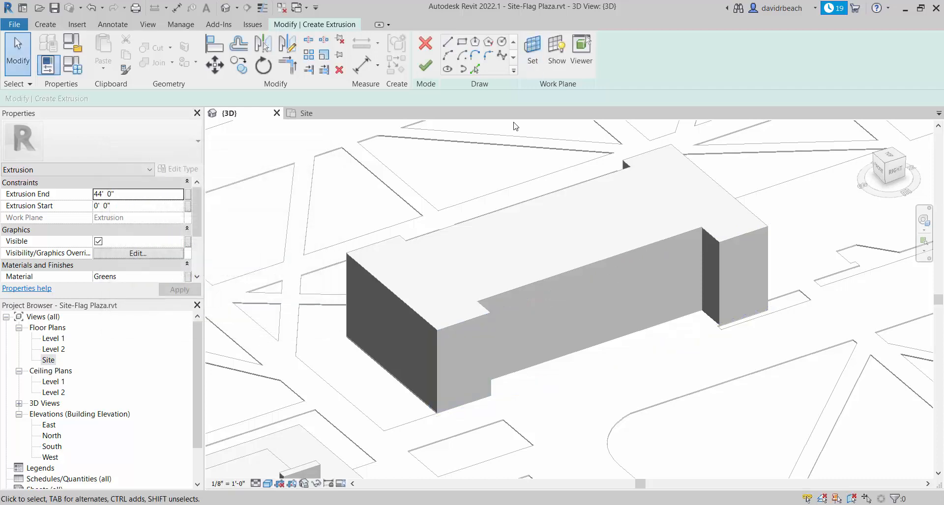
Show the work plane and draw a 13' vertical line up from the midpoint of the front wing's upper edge.
shift+middle_drag(735, 252, 489, 301)
scroll(499, 303, up, 5)
key(l)
key(i)
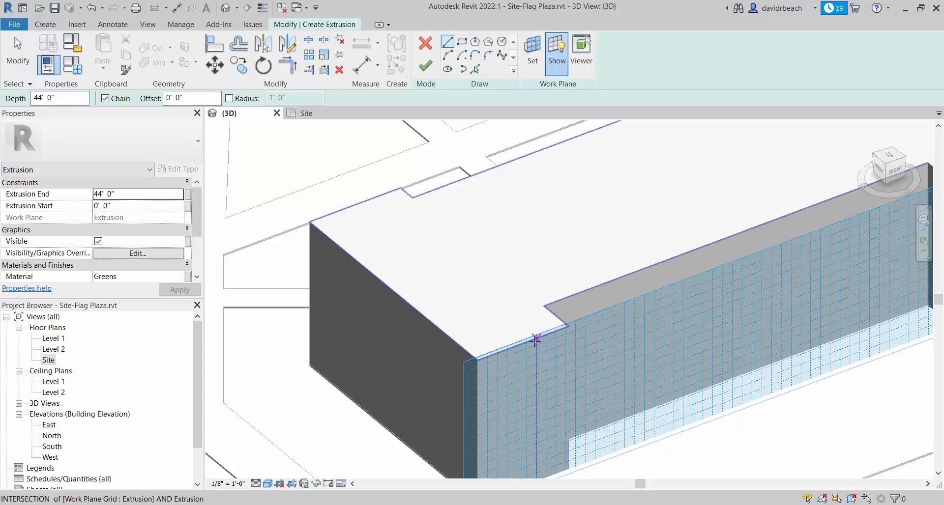
scroll(551, 330, up, 3)
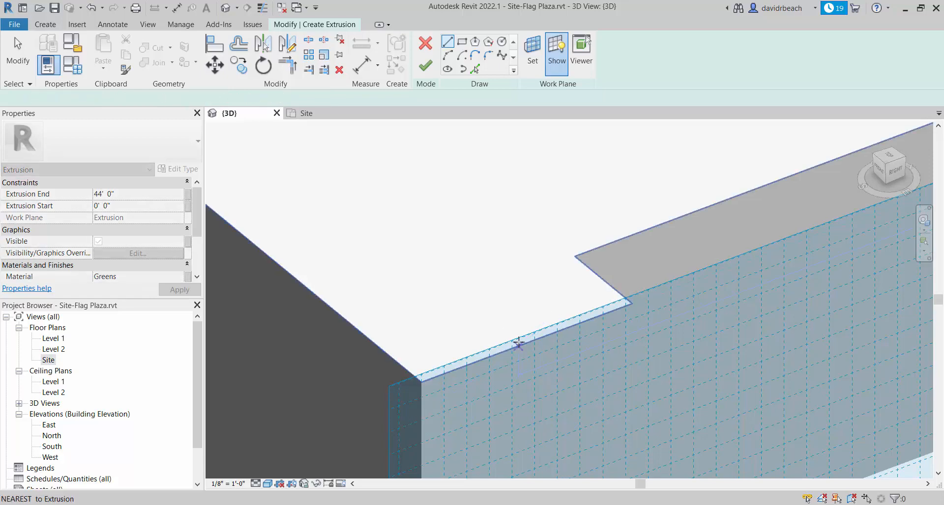
click(534, 333)
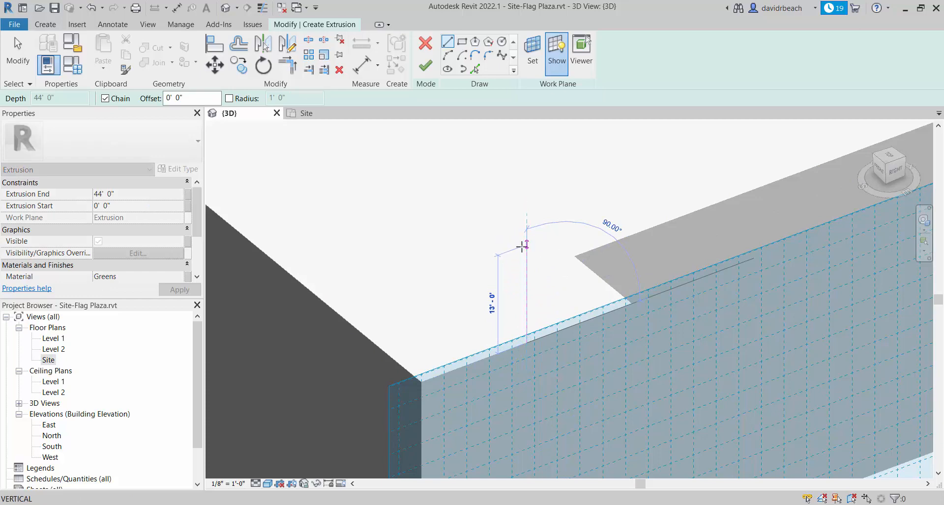
click(522, 247)
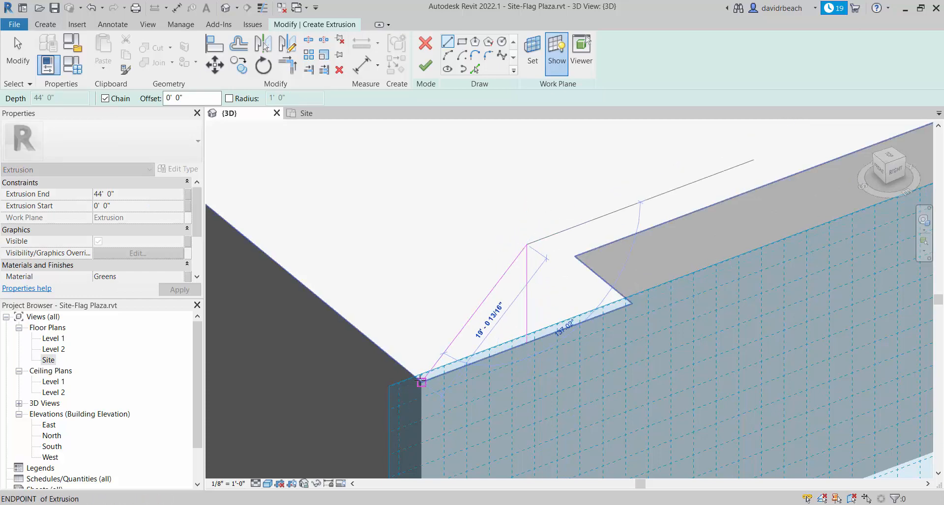
Sketch a triangular gable from the vertical line's apex to both upper corners of the wing face, closing it along the edge.
scroll(420, 377, up, 4)
click(427, 367)
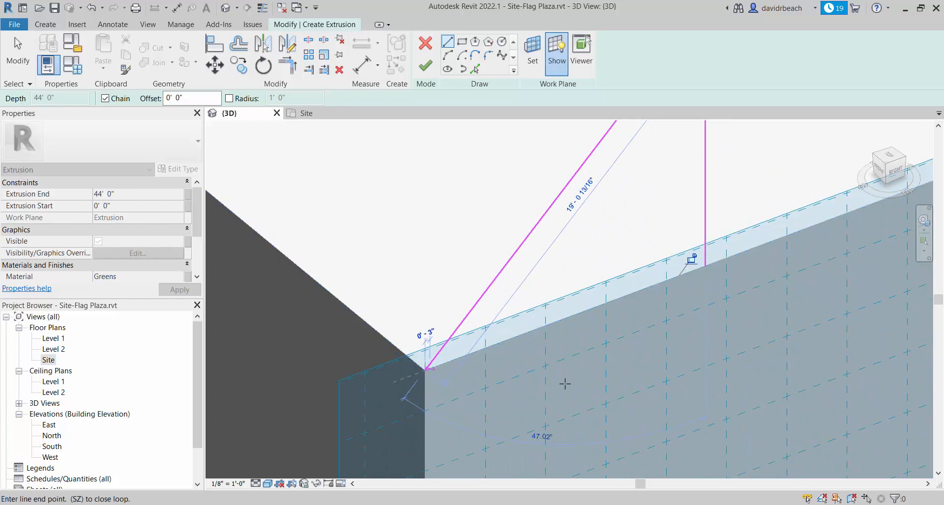
scroll(428, 374, down, 3)
scroll(557, 379, up, 3)
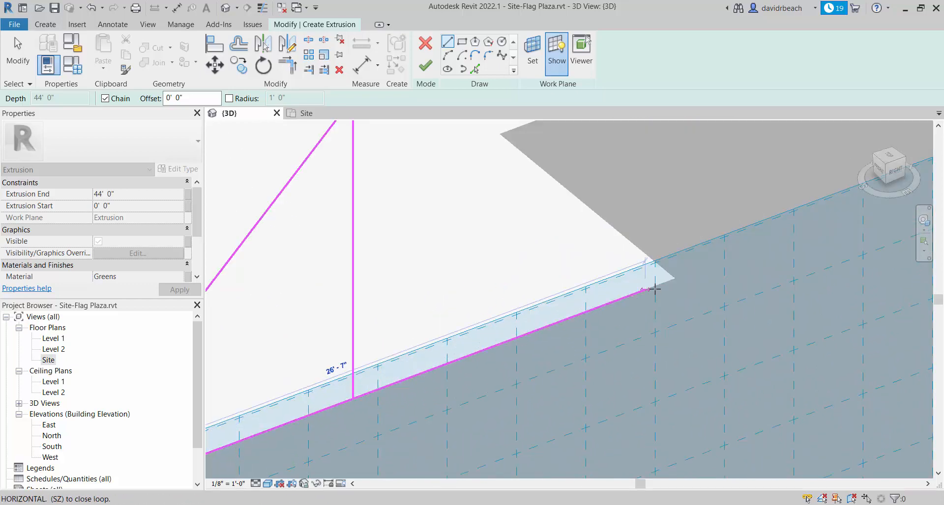
click(674, 281)
scroll(531, 238, down, 3)
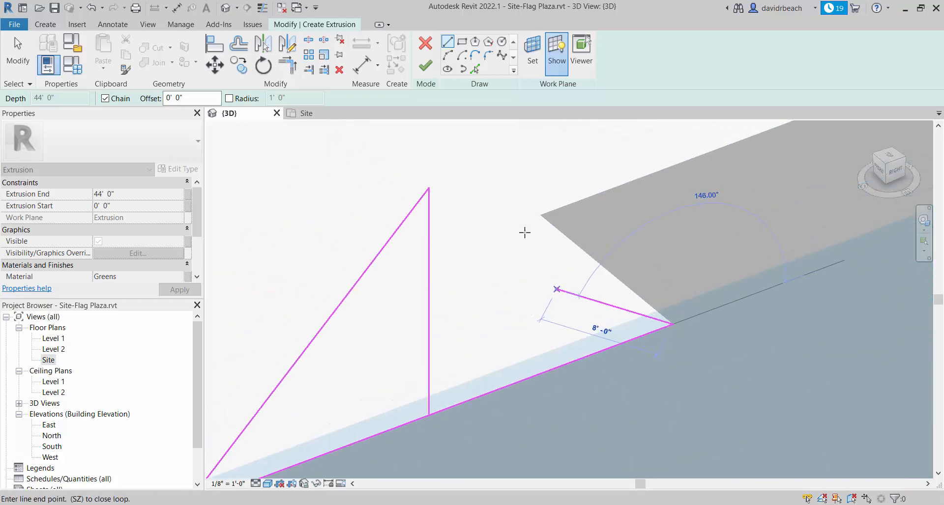
click(429, 188)
key(Escape)
Delete the vertical helper line inside the triangle and finish the gable extrusion sketch.
click(428, 246)
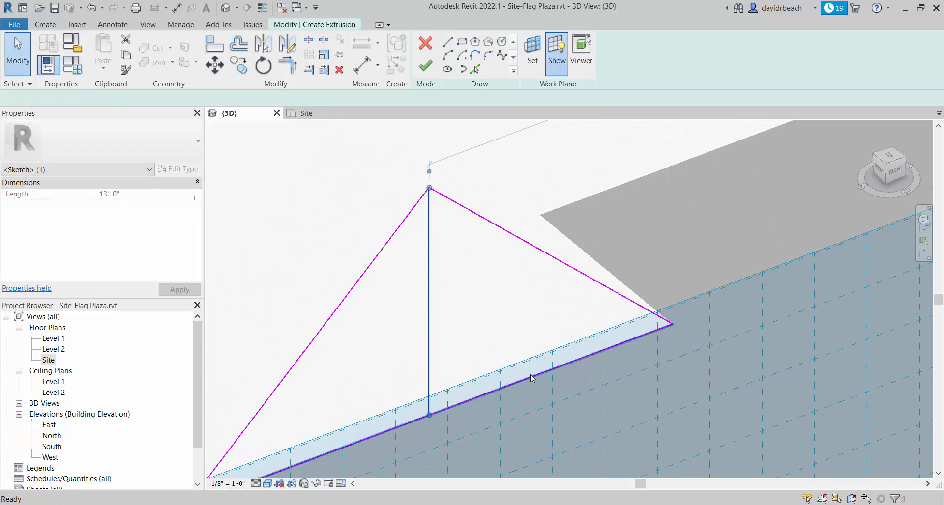
key(Delete)
scroll(533, 385, down, 4)
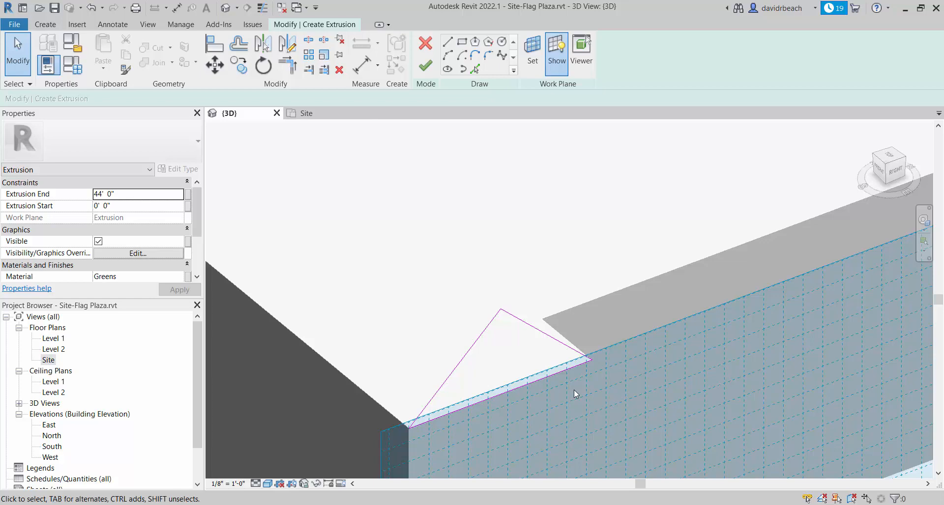
scroll(381, 192, down, 3)
shift+middle_drag(384, 240, 414, 252)
middle_drag(414, 252, 405, 305)
click(426, 66)
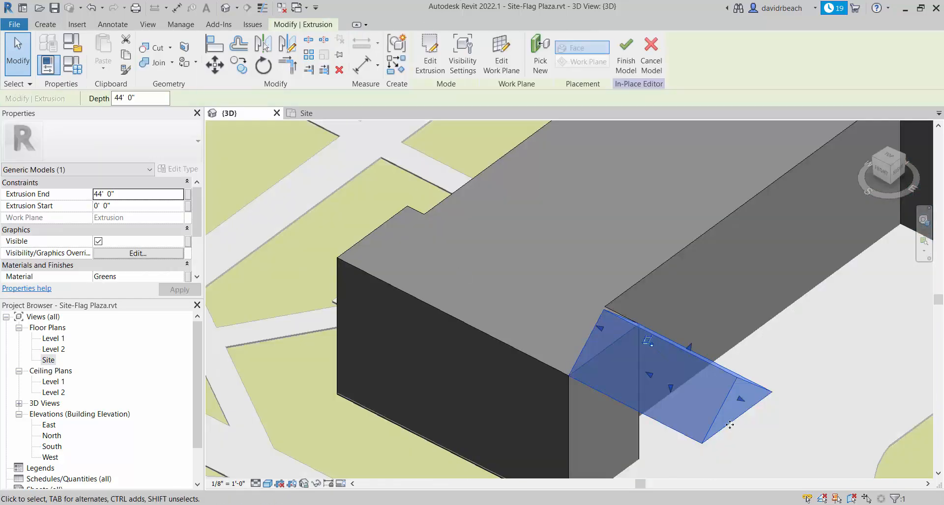
Stretch the gable extrusion across the front wing to its opposite side face, with the extrusion start at -76' 6".
drag(590, 326, 357, 235)
key(Escape)
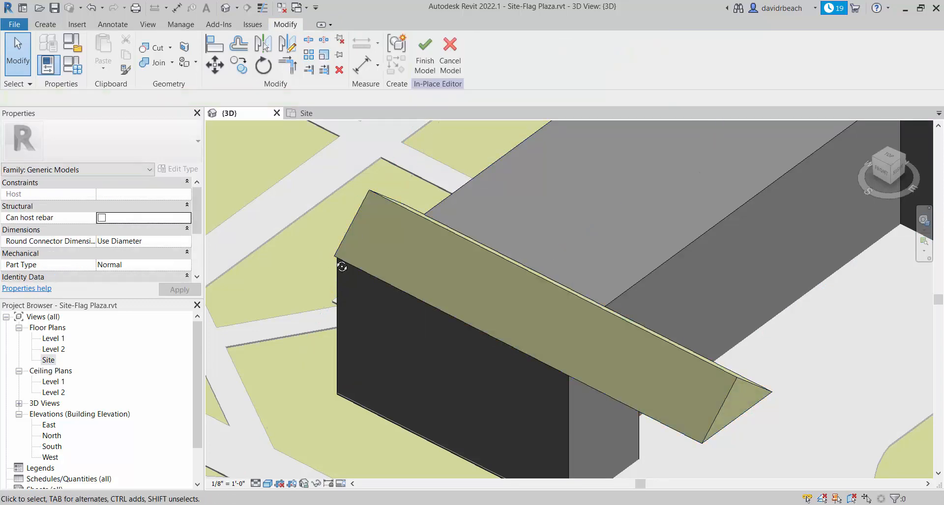
shift+middle_drag(341, 261, 473, 283)
middle_drag(636, 188, 544, 298)
click(575, 217)
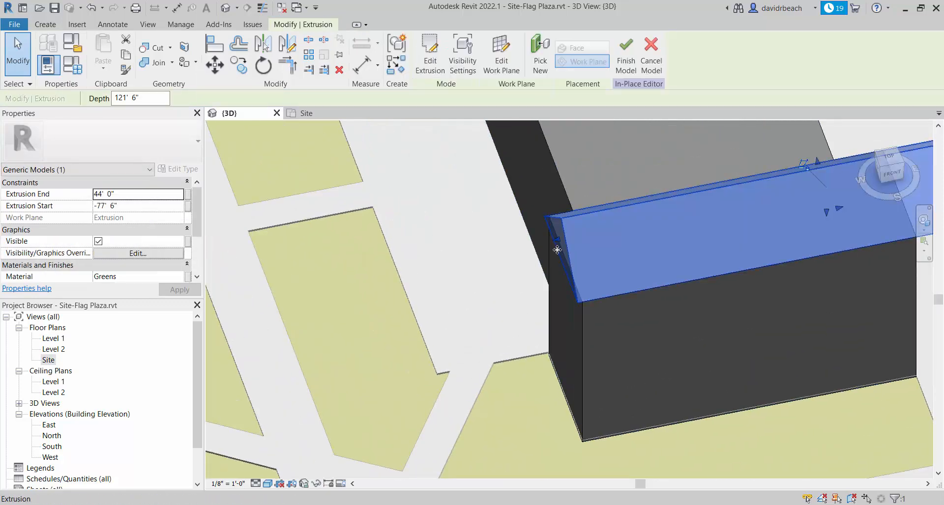
drag(568, 237, 574, 240)
scroll(718, 287, down, 2)
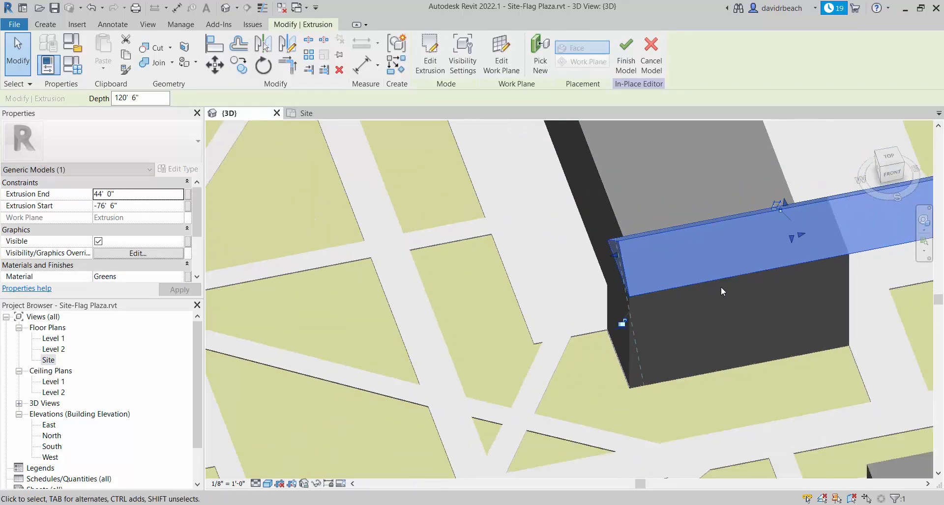
Pull the overhanging end of the gable roof back to the right-hand side face of the front wing.
shift+middle_drag(721, 287, 689, 282)
middle_drag(887, 269, 502, 287)
drag(567, 298, 431, 280)
key(Escape)
Start another extrusion and pick the right-hand side face of the back wing as its work plane.
scroll(450, 336, down, 2)
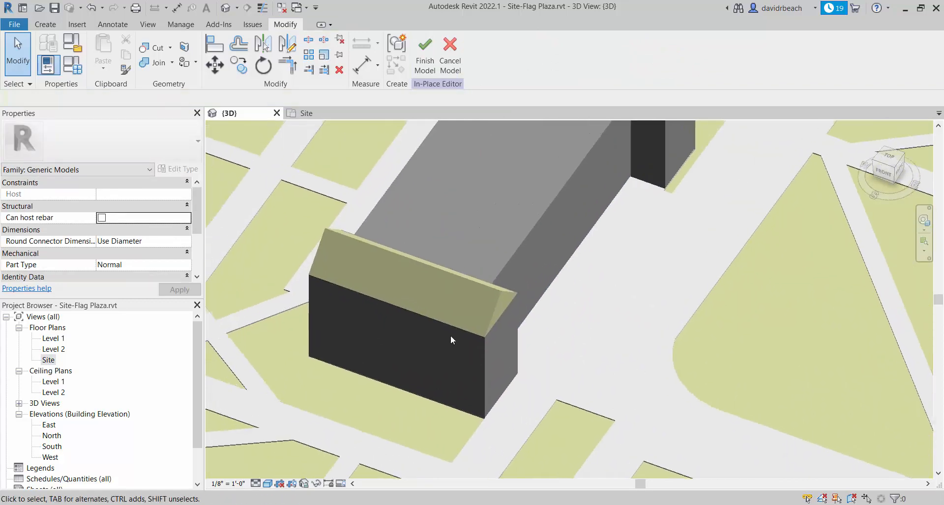
shift+middle_drag(450, 335, 503, 322)
scroll(673, 248, up, 3)
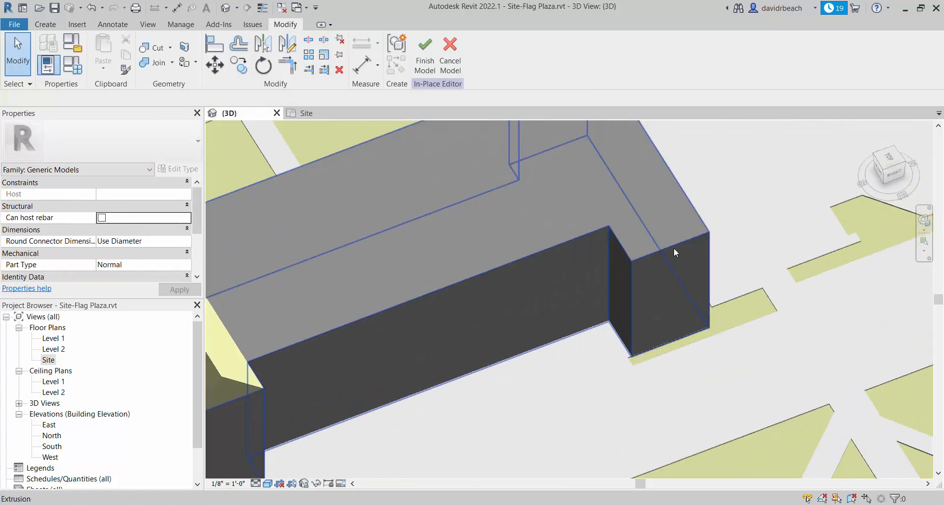
middle_drag(659, 258, 554, 246)
scroll(554, 246, down, 1)
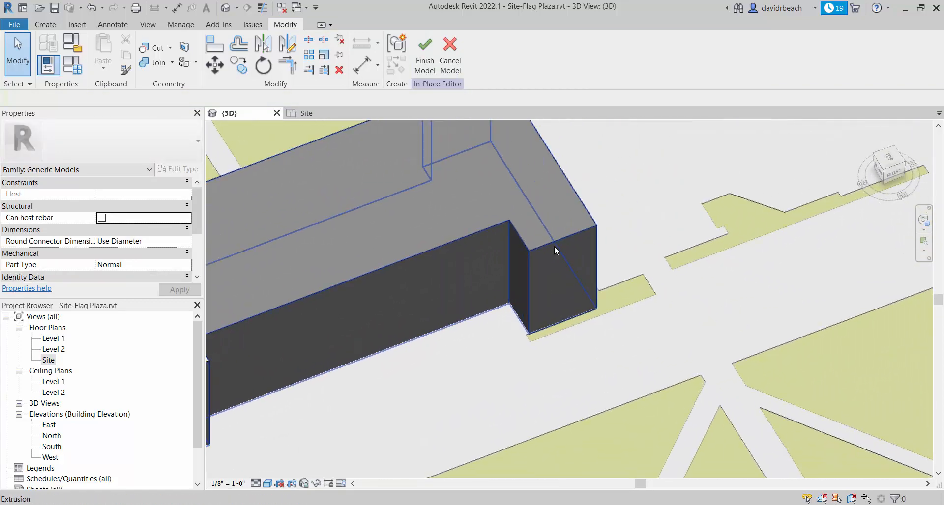
scroll(557, 246, up, 2)
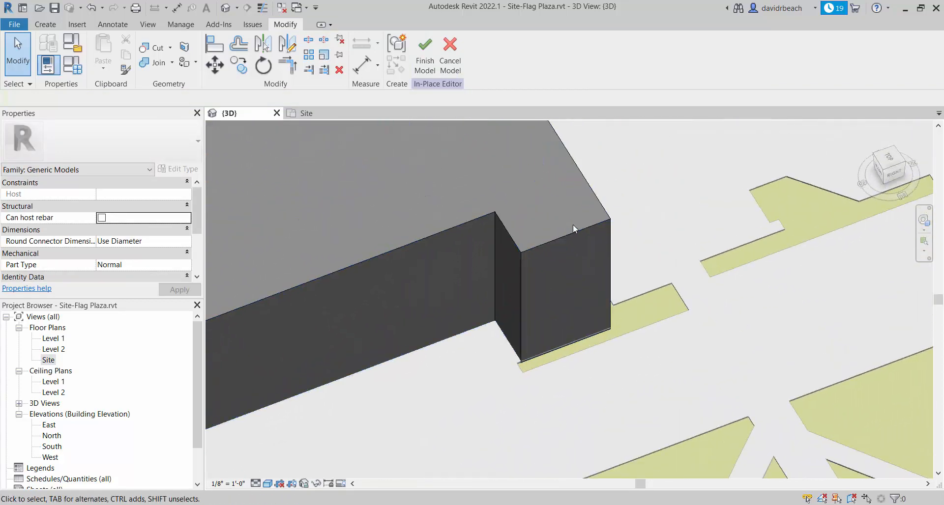
click(47, 26)
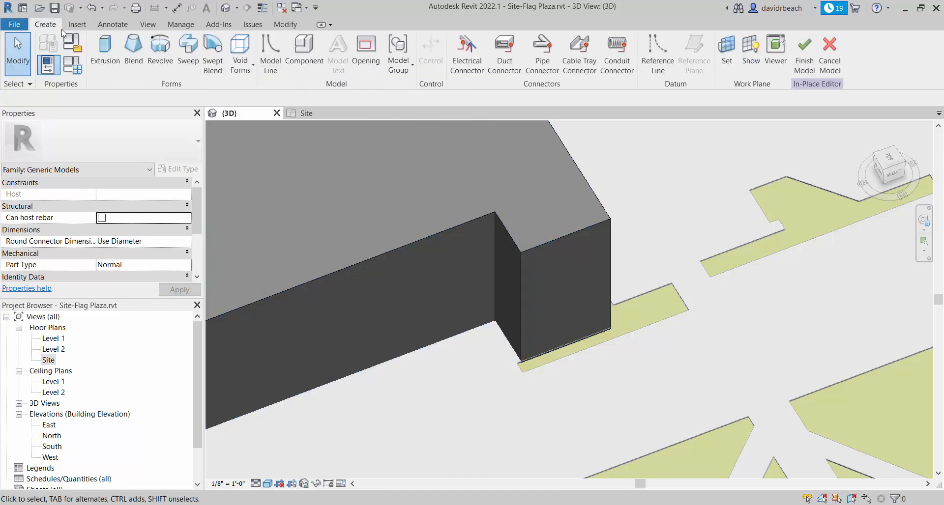
click(106, 55)
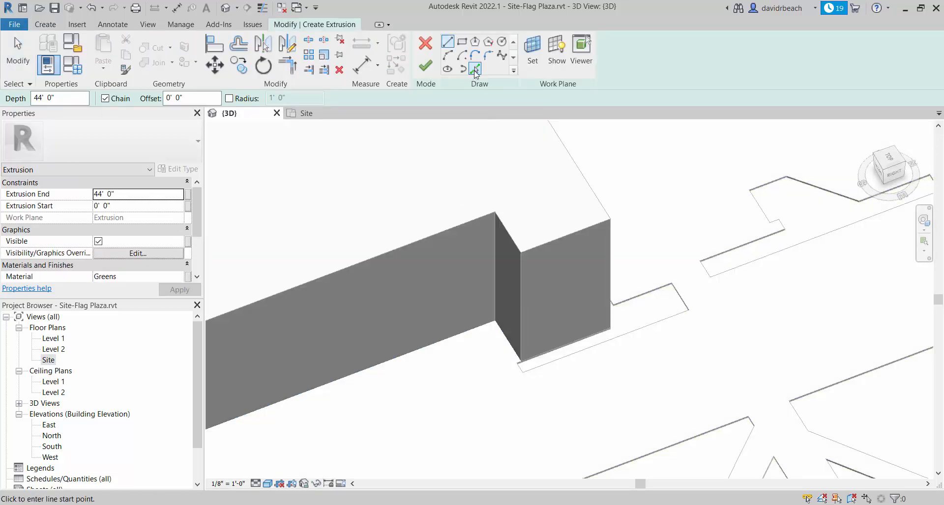
click(533, 49)
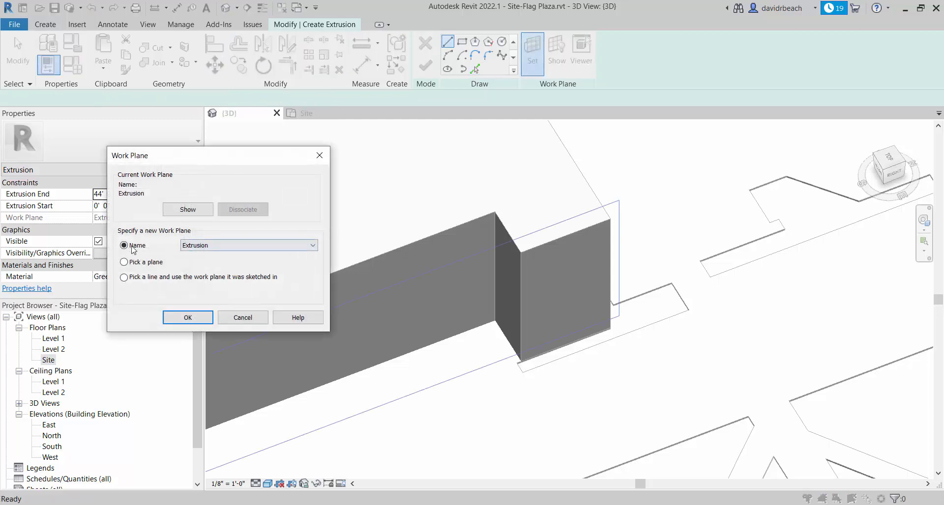
click(130, 268)
click(188, 318)
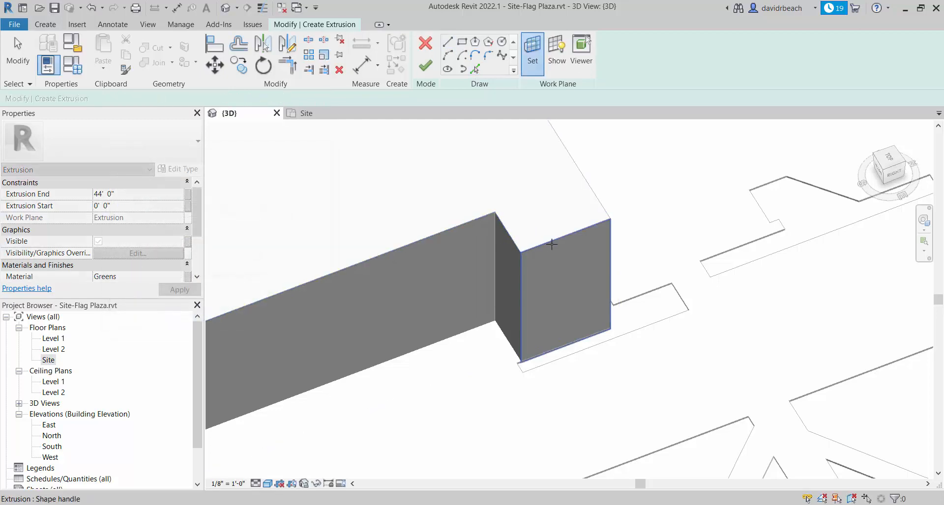
click(583, 255)
Sketch a vertical helper line about 13' high from the midpoint of the top edge of the back wing's side face.
middle_drag(584, 255, 636, 284)
scroll(636, 285, up, 3)
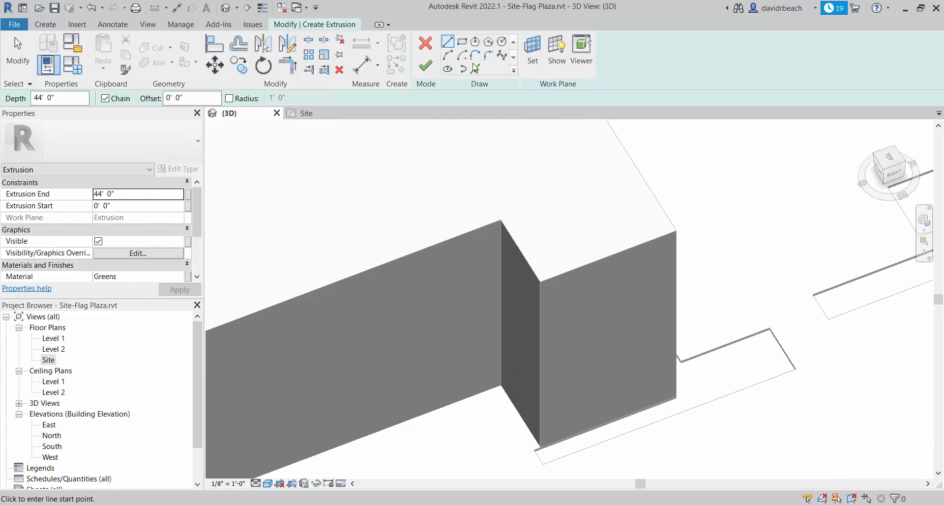
click(605, 256)
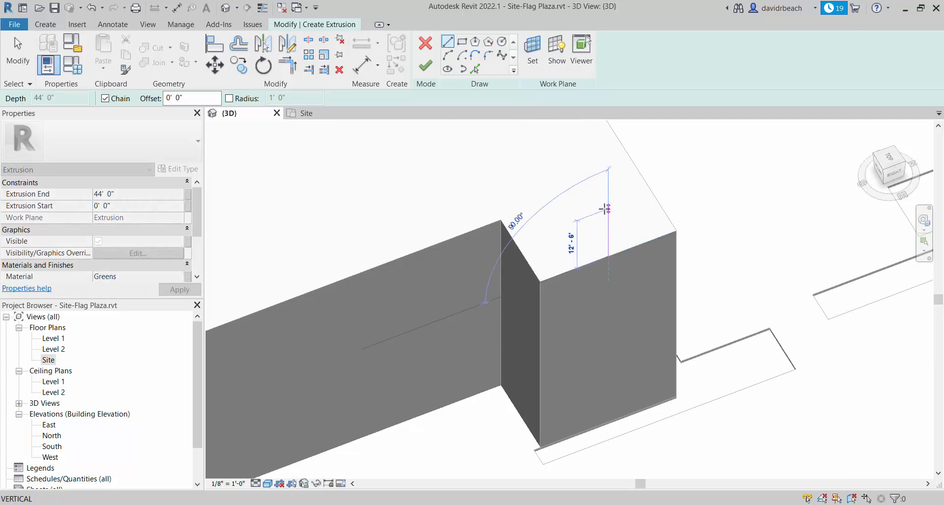
click(608, 207)
click(540, 282)
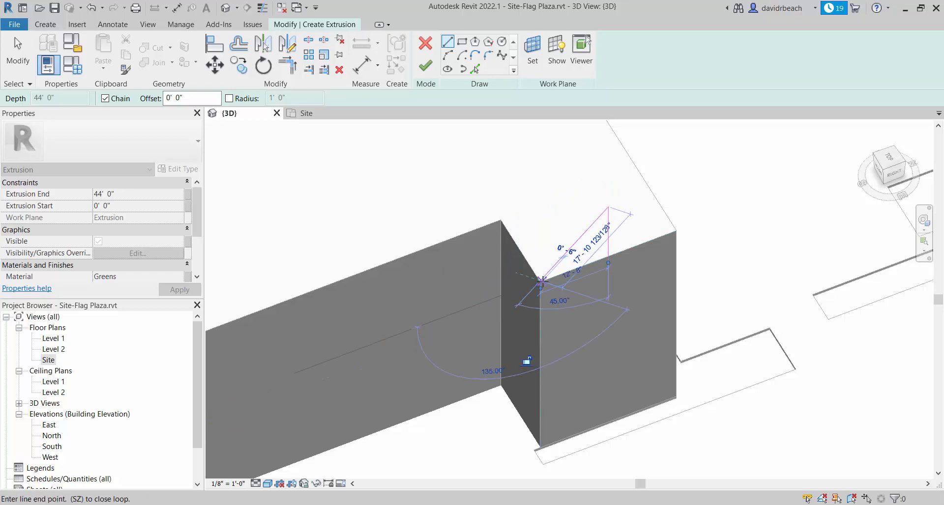
key(Escape)
scroll(541, 282, up, 4)
key(Escape)
click(566, 249)
key(Delete)
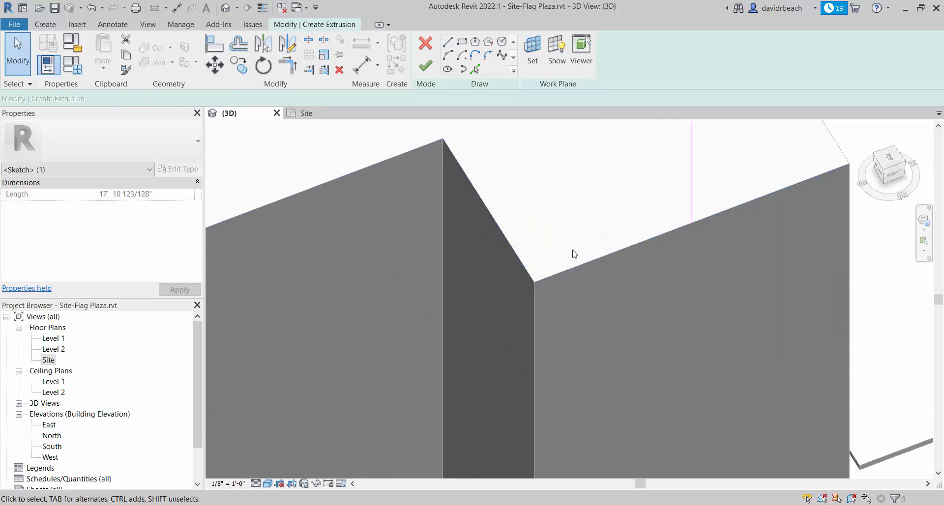
Draw the gable's first sloping line from the top of the helper line to the inner upper corner of the wing's side face.
scroll(536, 279, down, 2)
click(447, 42)
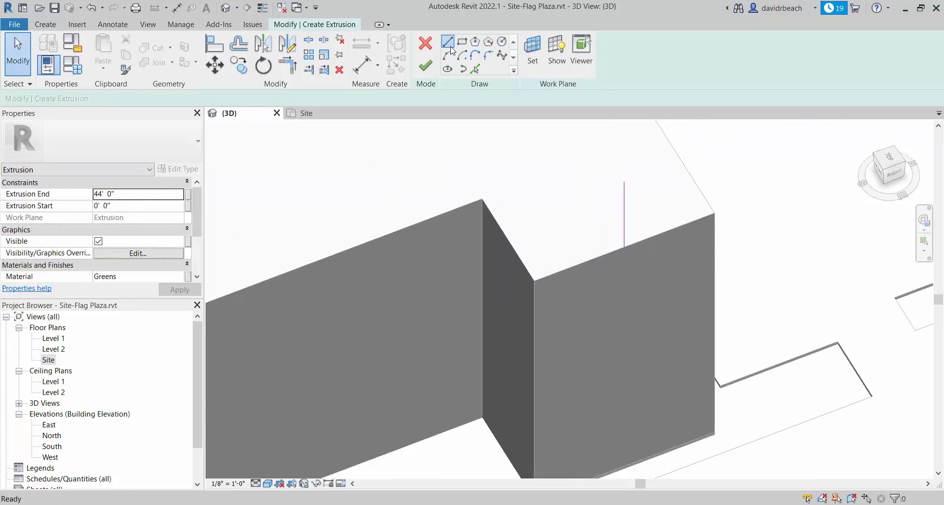
click(623, 183)
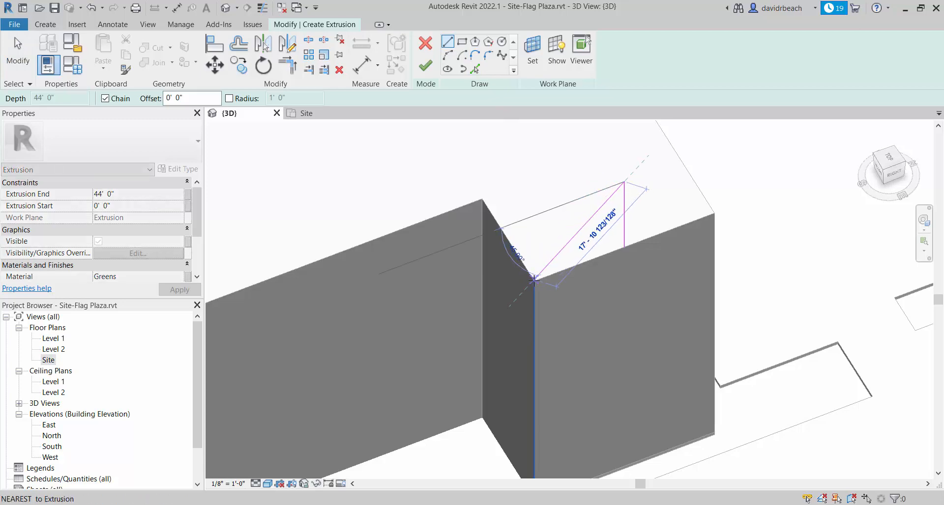
scroll(539, 283, up, 3)
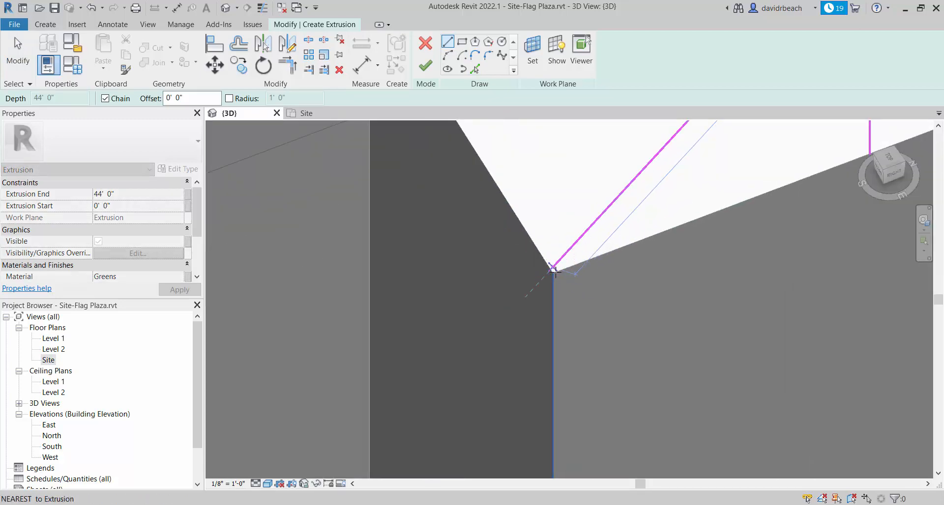
click(553, 269)
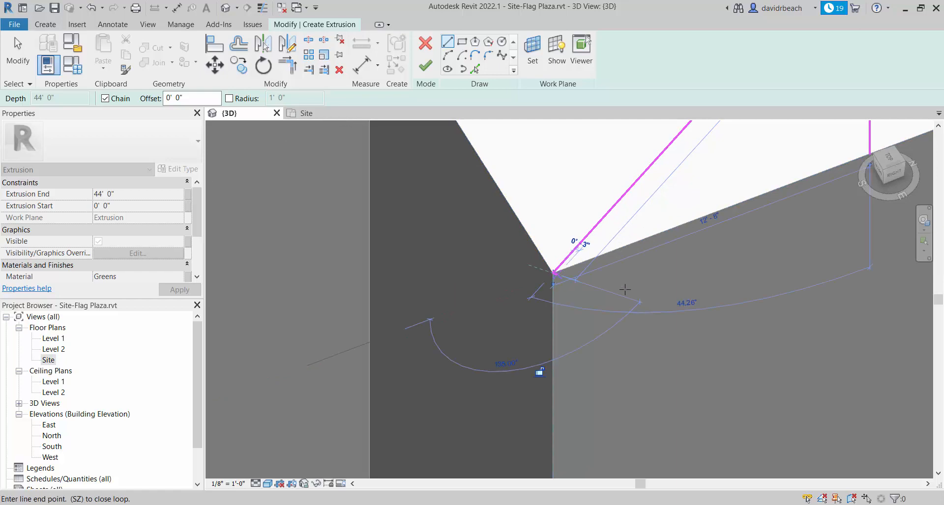
Complete the gable triangle with a base line along the face's top edge and a second slope back up to the apex.
scroll(624, 288, down, 2)
scroll(743, 222, up, 3)
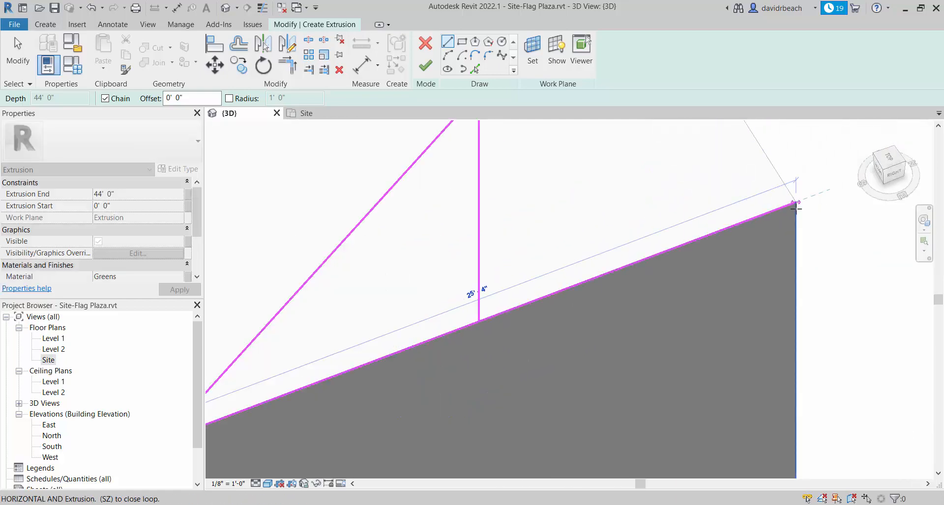
click(795, 202)
scroll(625, 210, down, 3)
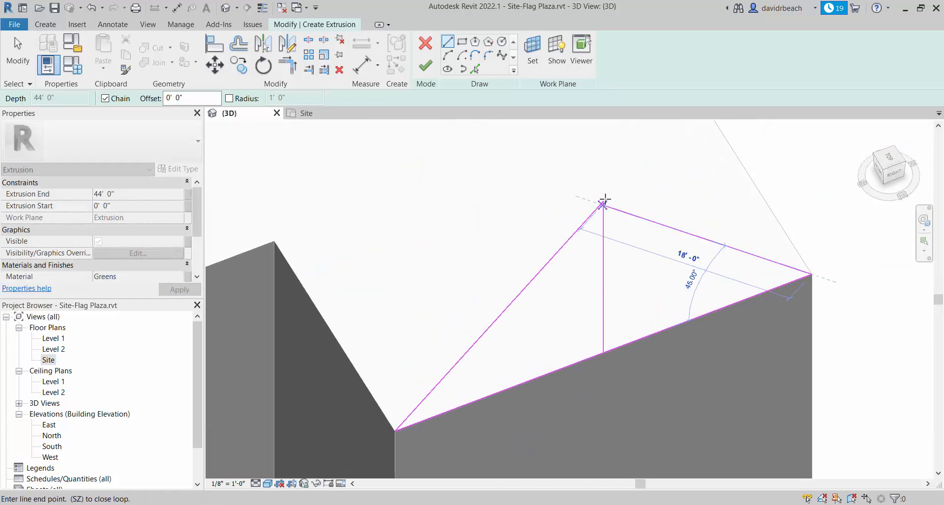
scroll(602, 202, up, 3)
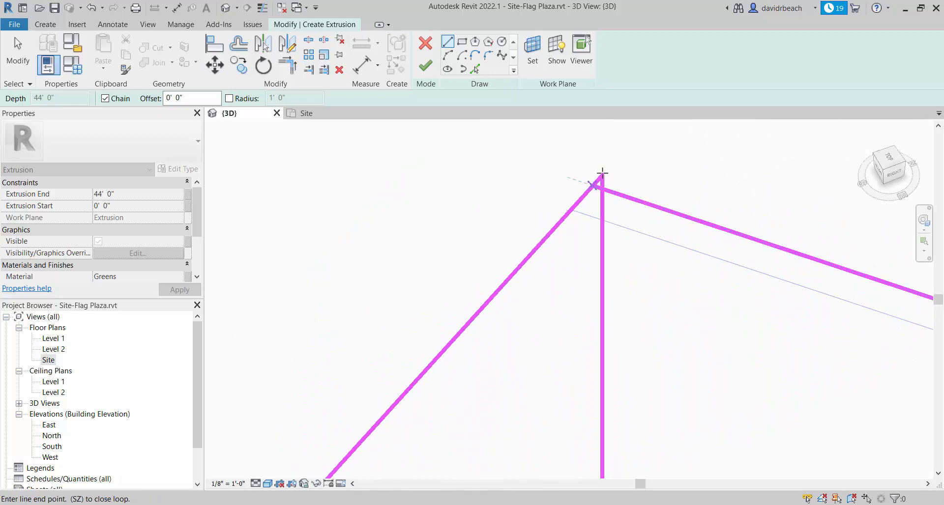
click(605, 170)
key(Escape)
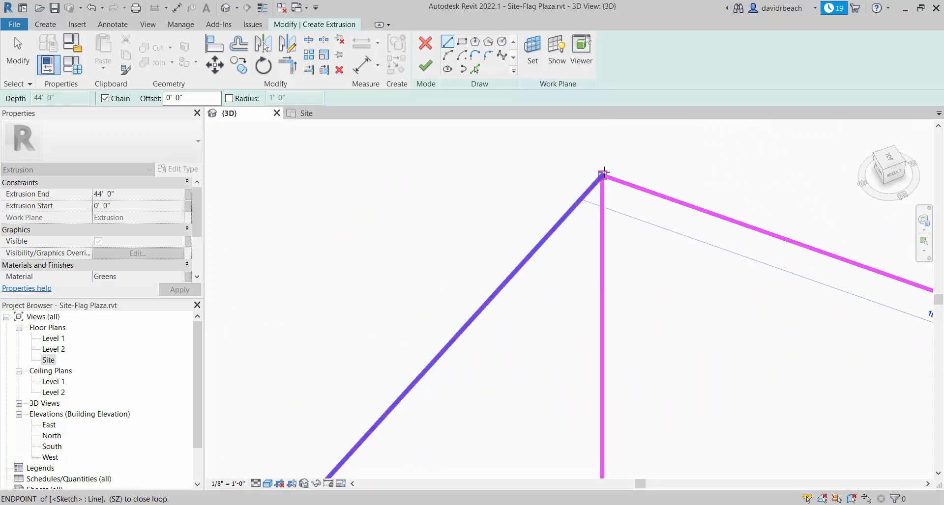
key(Escape)
Delete the vertical helper line inside the back wing's gable triangle.
click(603, 238)
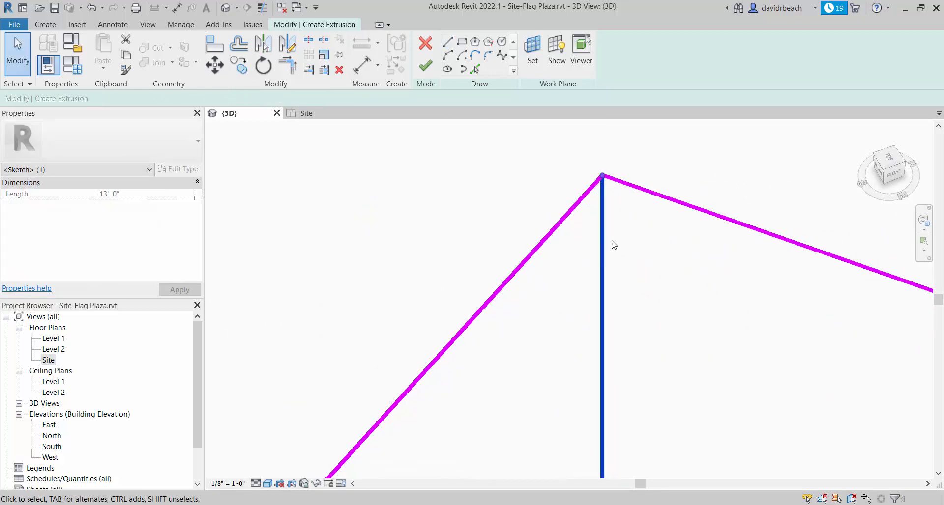
key(Delete)
scroll(607, 267, down, 4)
middle_drag(627, 274, 581, 272)
scroll(562, 299, down, 2)
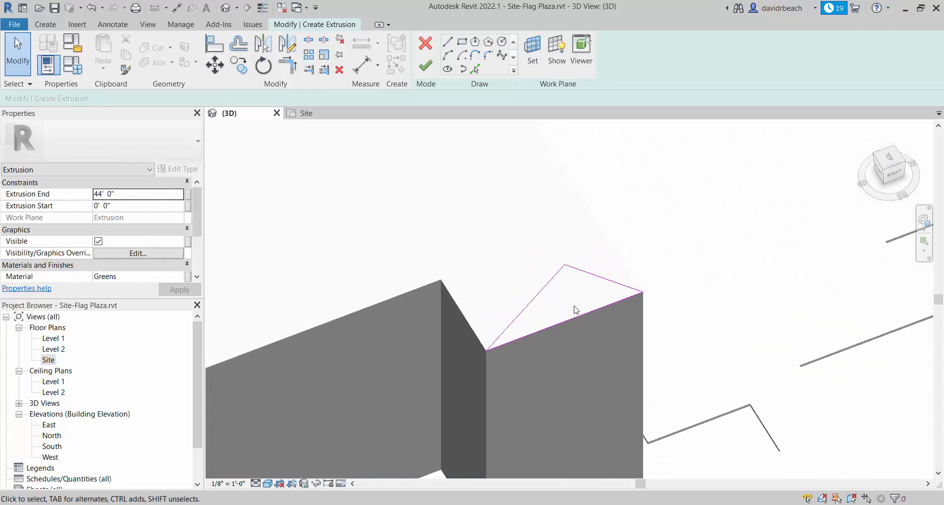
Examine the new gable profile from the building's right side and compare it with the front wing's roof.
middle_drag(583, 312, 696, 374)
scroll(600, 279, down, 1)
middle_drag(600, 279, 662, 347)
scroll(595, 291, down, 1)
middle_drag(595, 291, 644, 336)
scroll(625, 289, down, 1)
middle_drag(627, 292, 670, 325)
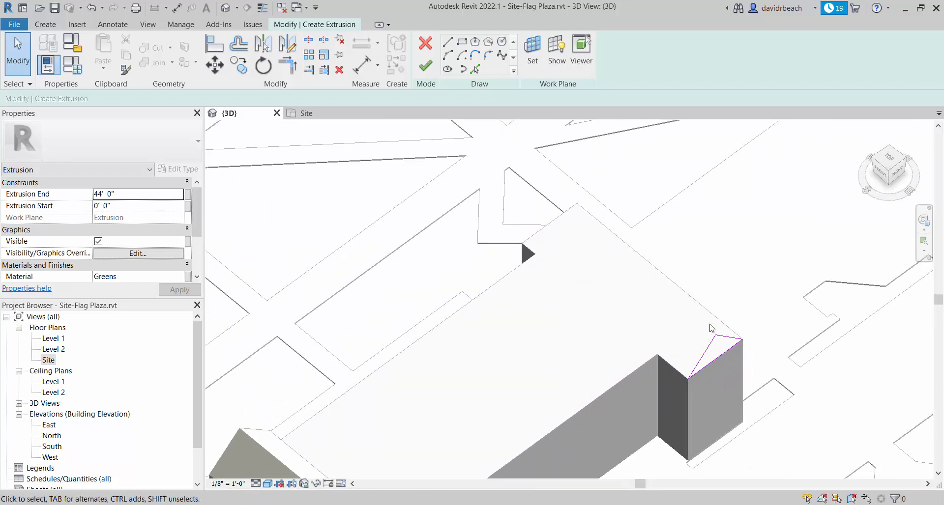
click(898, 171)
scroll(605, 379, up, 1)
scroll(500, 219, up, 2)
scroll(523, 245, up, 2)
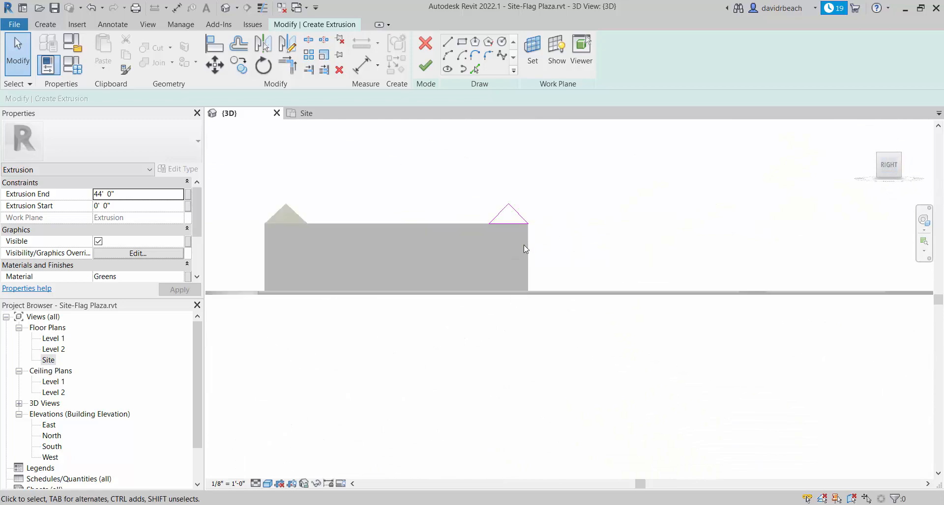
scroll(492, 187, up, 2)
scroll(492, 188, up, 2)
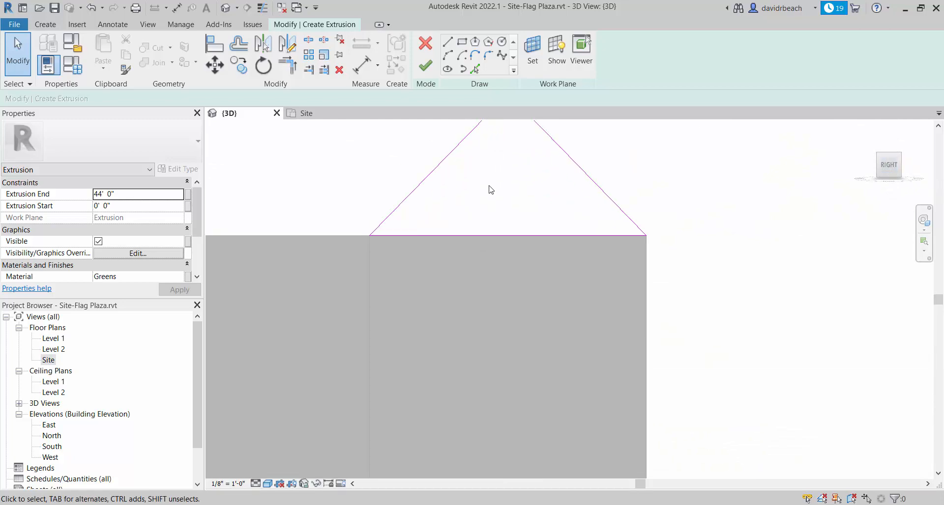
scroll(461, 169, down, 2)
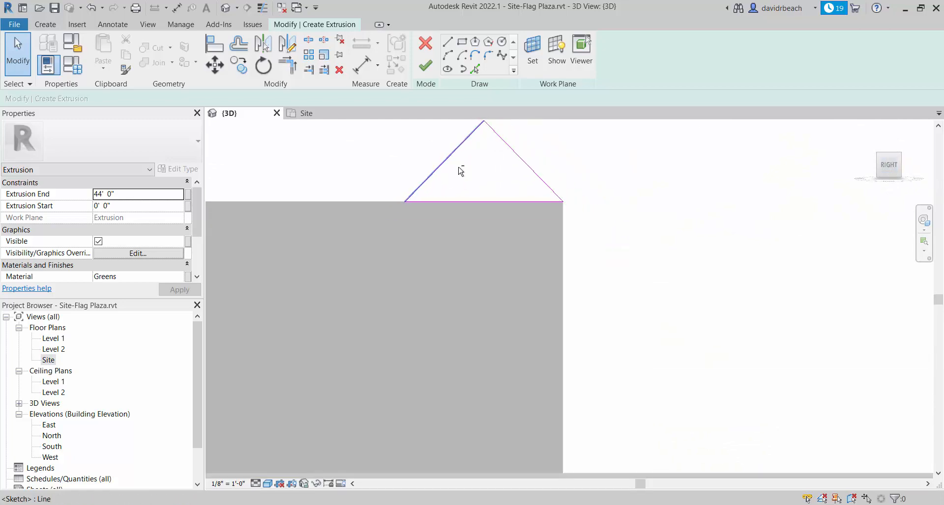
shift+middle_drag(462, 168, 510, 254)
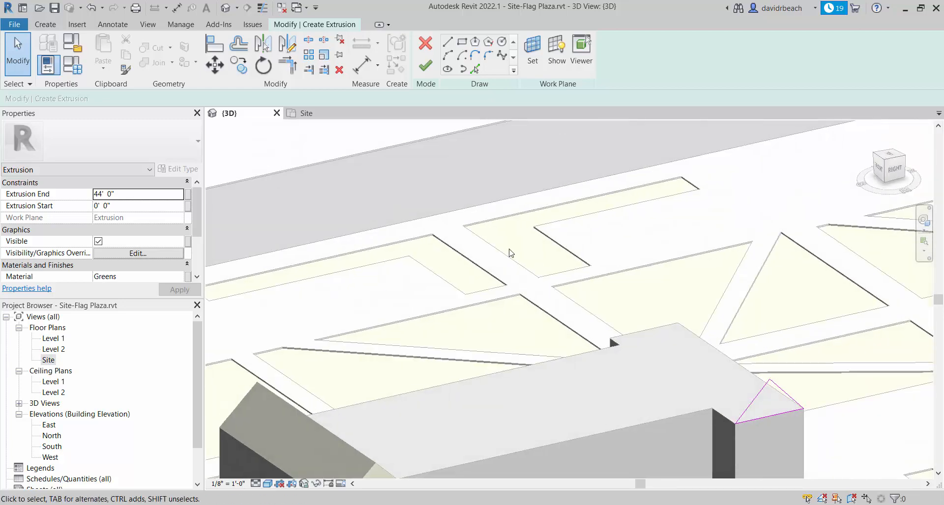
Finish the gable sketch and stretch the extrusion across the back wing to its opposite side face, with the extrusion start at -81' 2 21/32".
click(425, 69)
shift+middle_drag(716, 295, 809, 227)
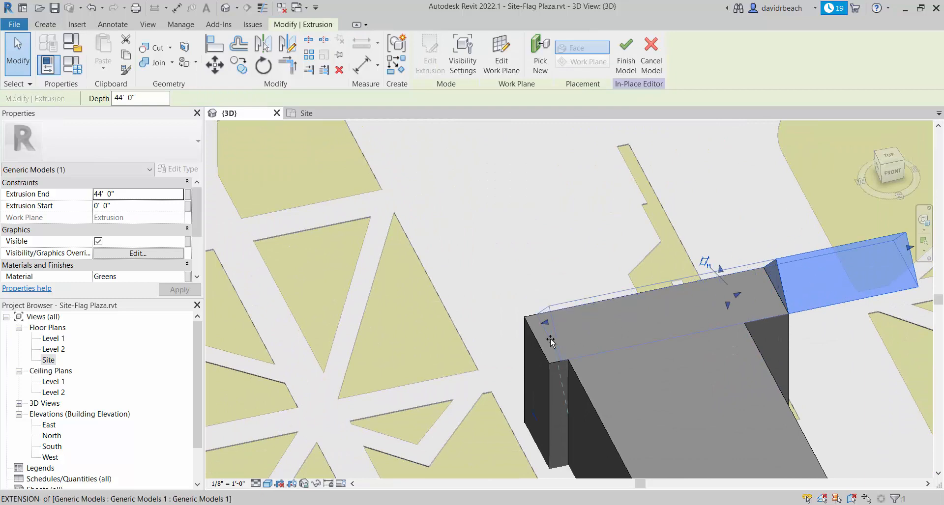
drag(551, 340, 535, 335)
Pull the overhanging end of the back gable roof back to the wing's right-hand side face and deselect the roof.
shift+middle_drag(753, 345, 484, 365)
drag(736, 339, 618, 348)
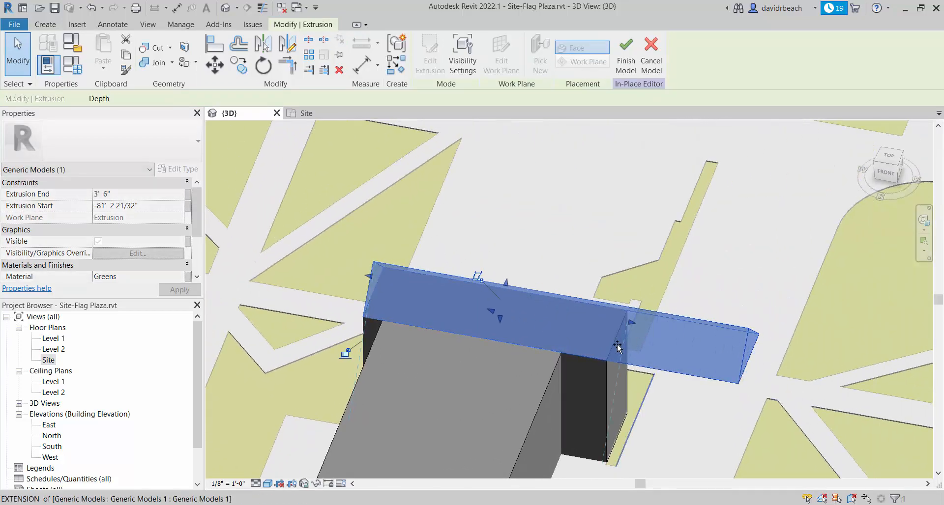
scroll(618, 349, down, 4)
click(634, 371)
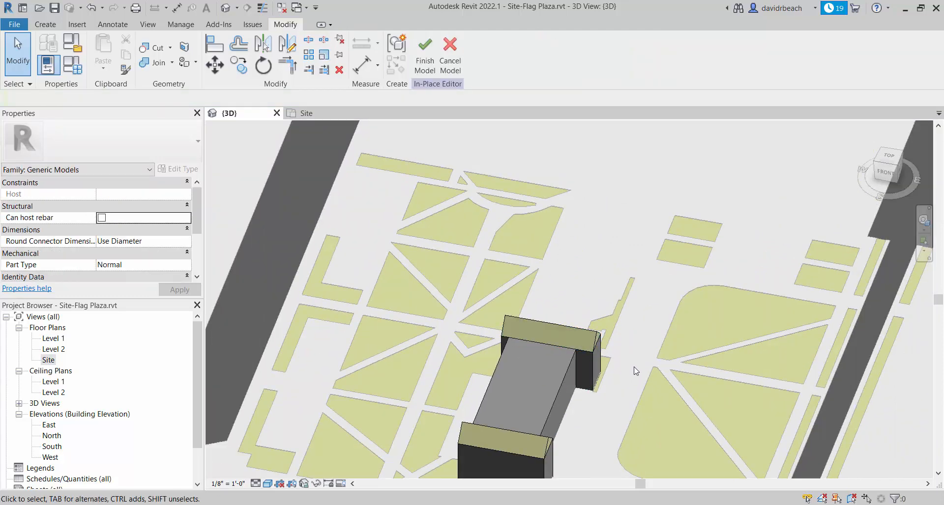
Examine the flat main block between the two gabled end wings.
shift+middle_drag(635, 371, 539, 349)
scroll(535, 367, up, 4)
scroll(631, 231, up, 2)
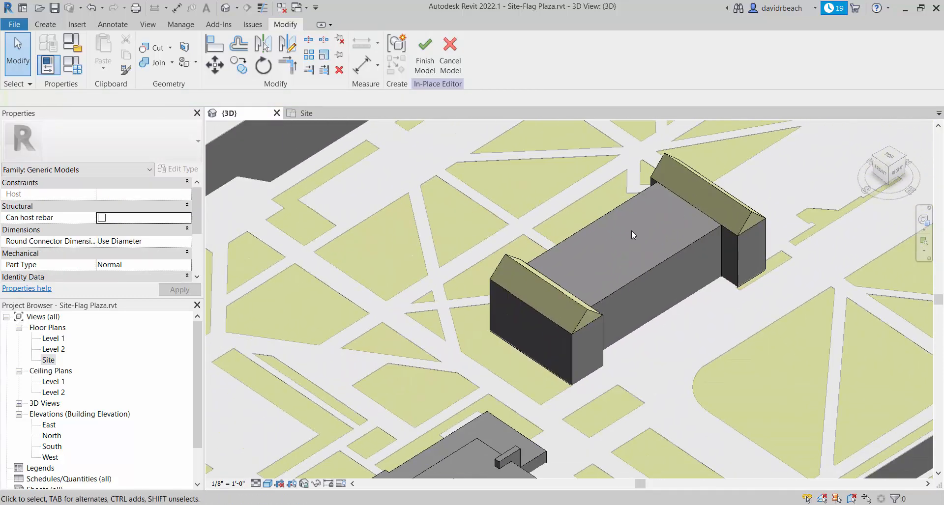
scroll(632, 231, up, 2)
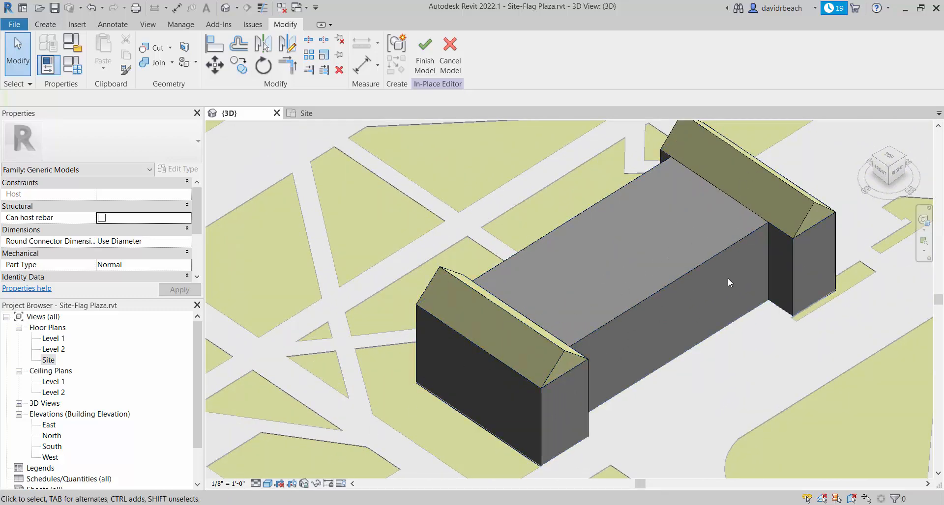
middle_drag(669, 231, 687, 217)
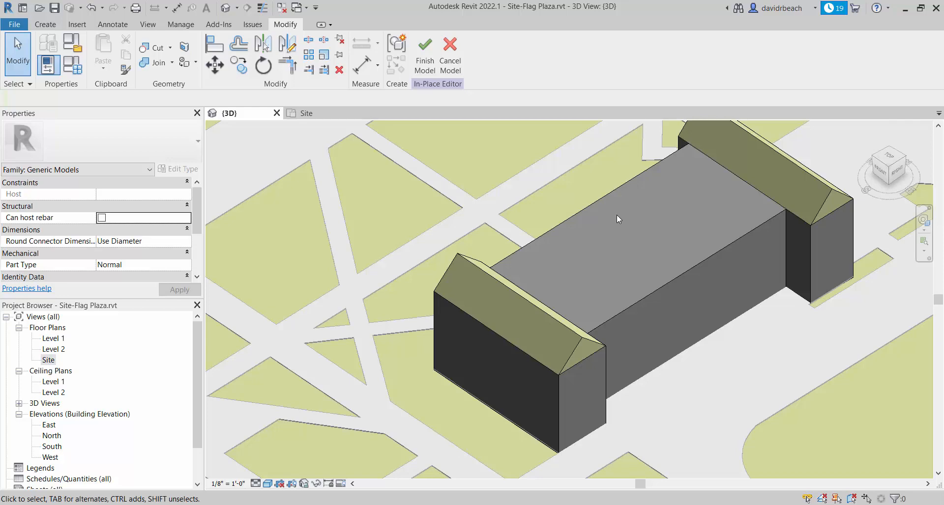
click(45, 25)
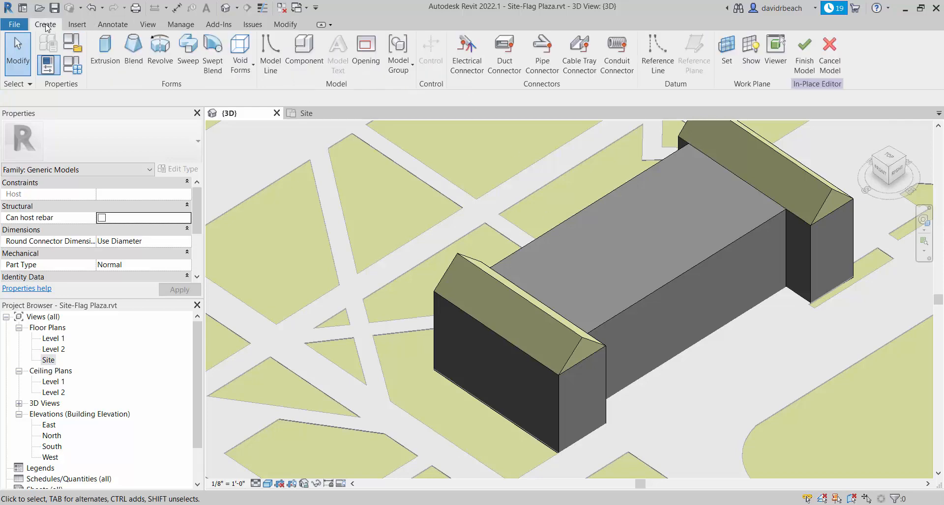
click(107, 49)
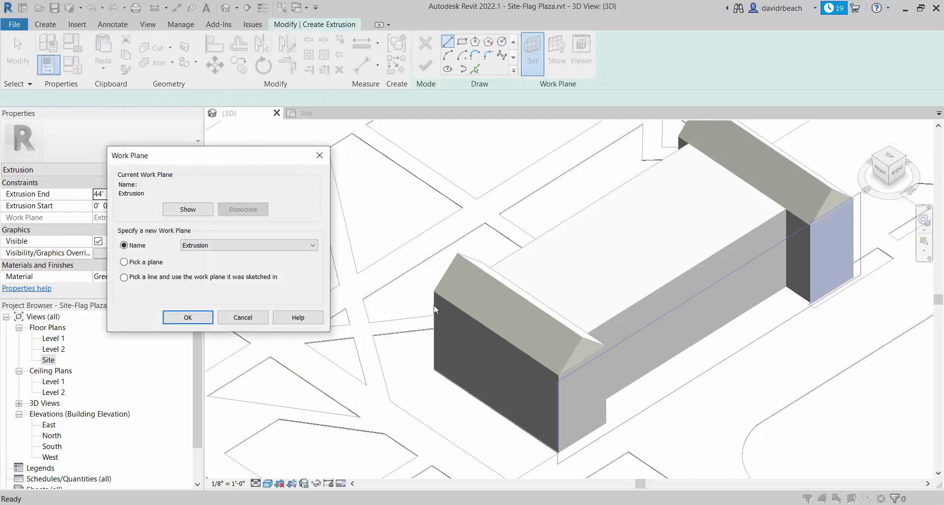
click(194, 319)
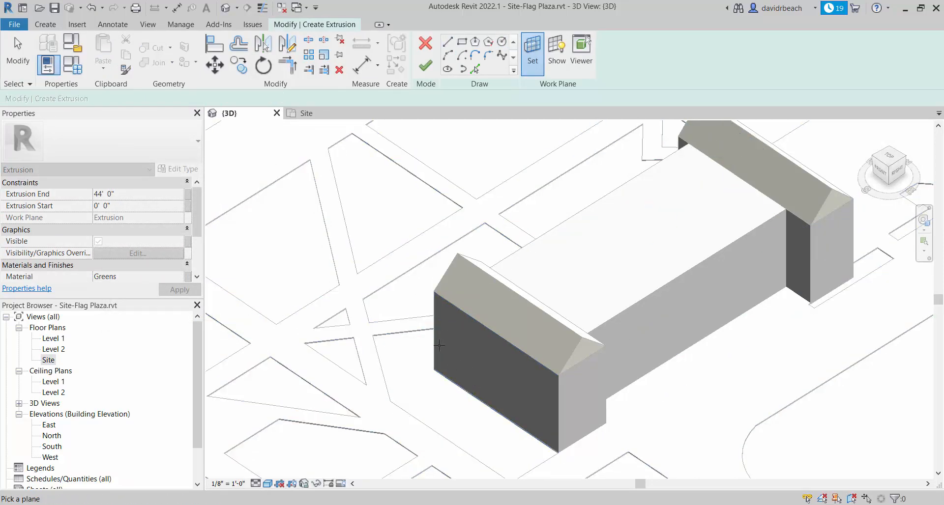
click(439, 345)
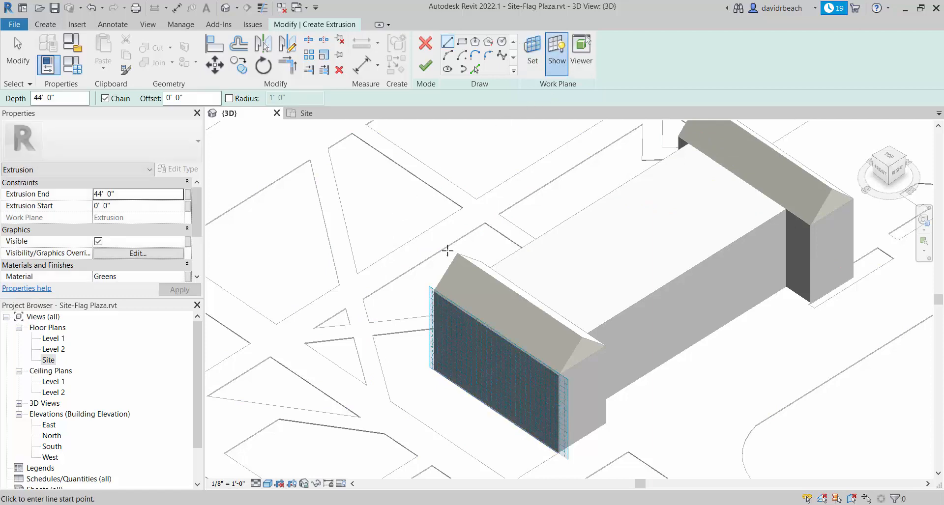
shift+middle_drag(447, 251, 461, 278)
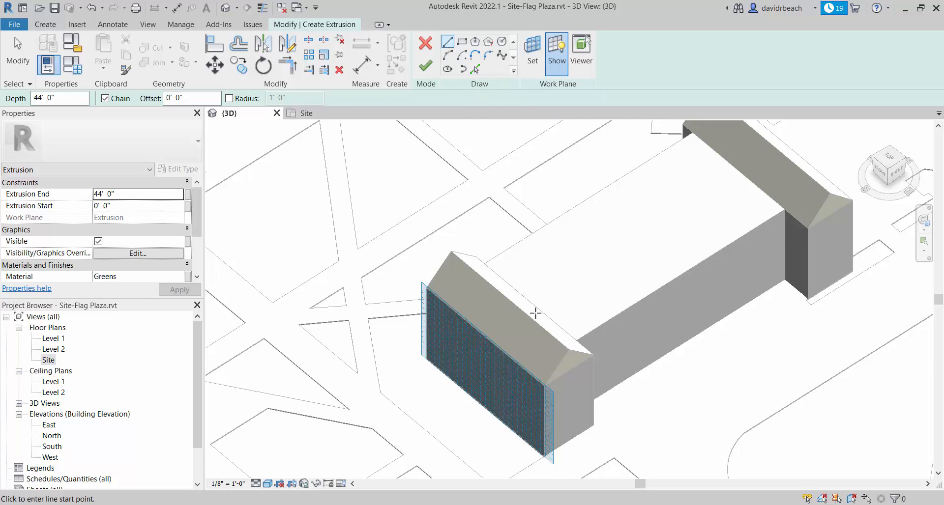
shift+middle_drag(535, 314, 787, 186)
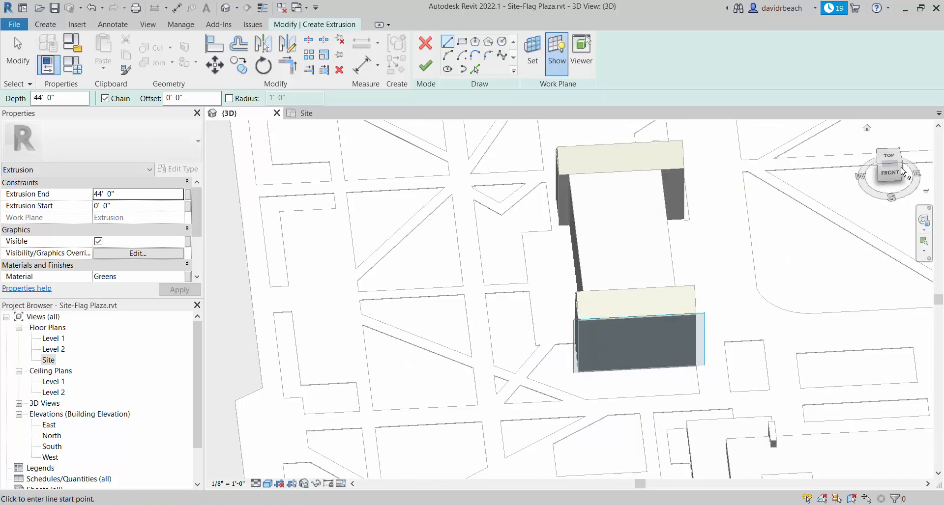
click(889, 173)
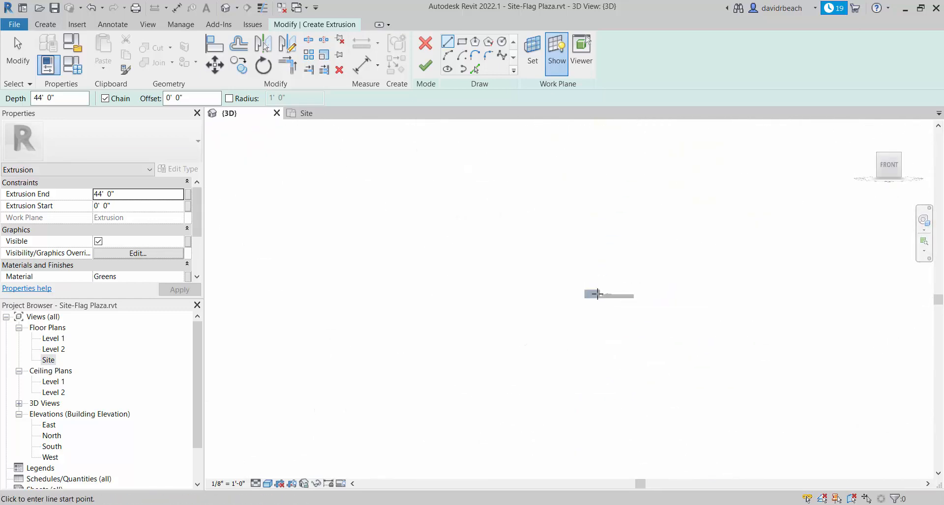
shift+middle_drag(533, 232, 494, 349)
scroll(449, 316, up, 3)
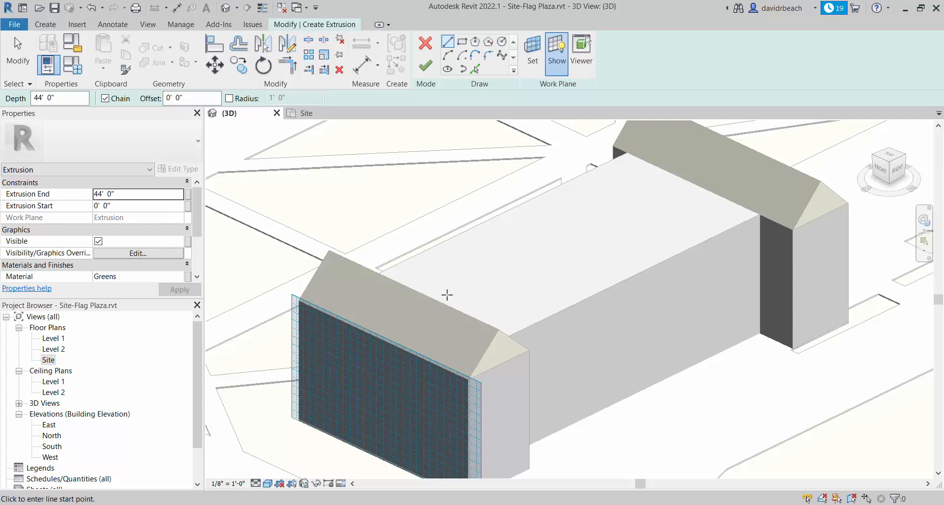
scroll(529, 221, down, 2)
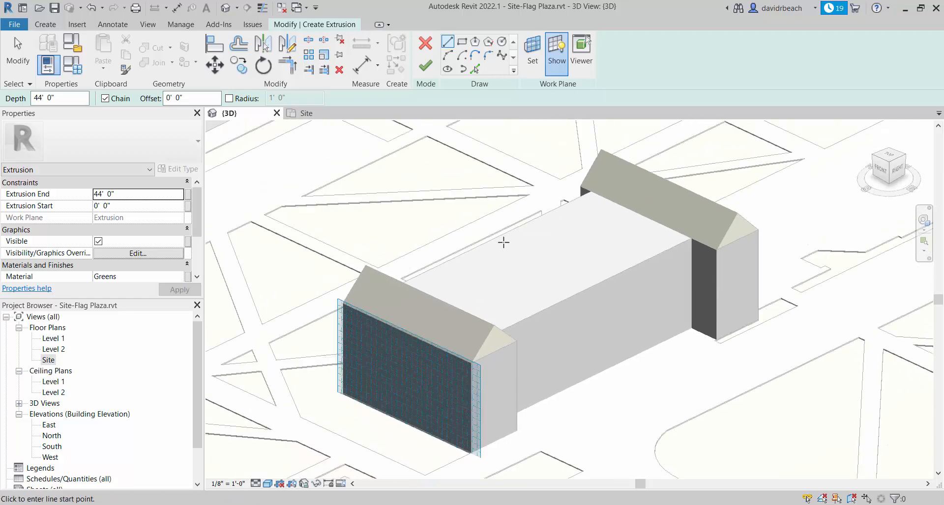
click(425, 43)
click(500, 266)
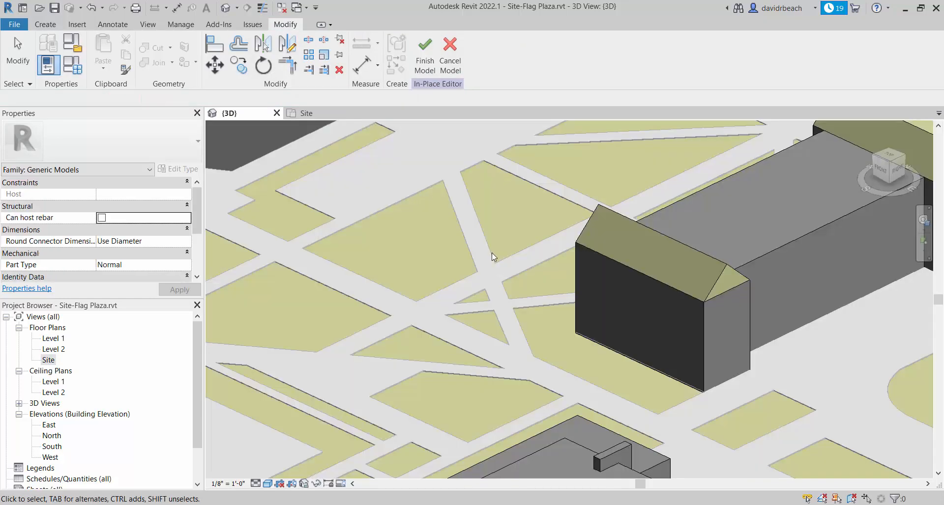
Start an extrusion on a work plane picked from the flat top face of the main block between the wings.
mouse_move(492, 252)
middle_down()
mouse_move(592, 234)
mouse_move(379, 336)
middle_up()
scroll(469, 312, up, 2)
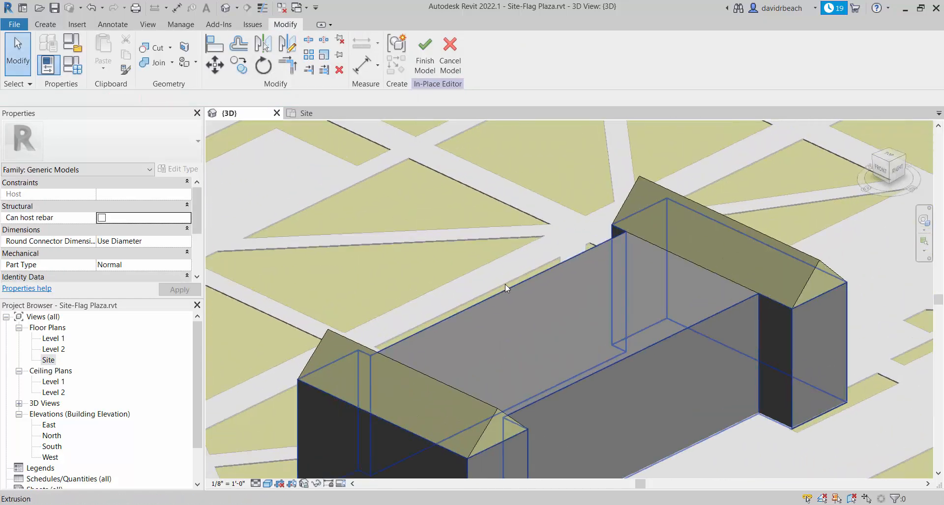
shift+middle_drag(506, 284, 512, 222)
scroll(521, 304, down, 1)
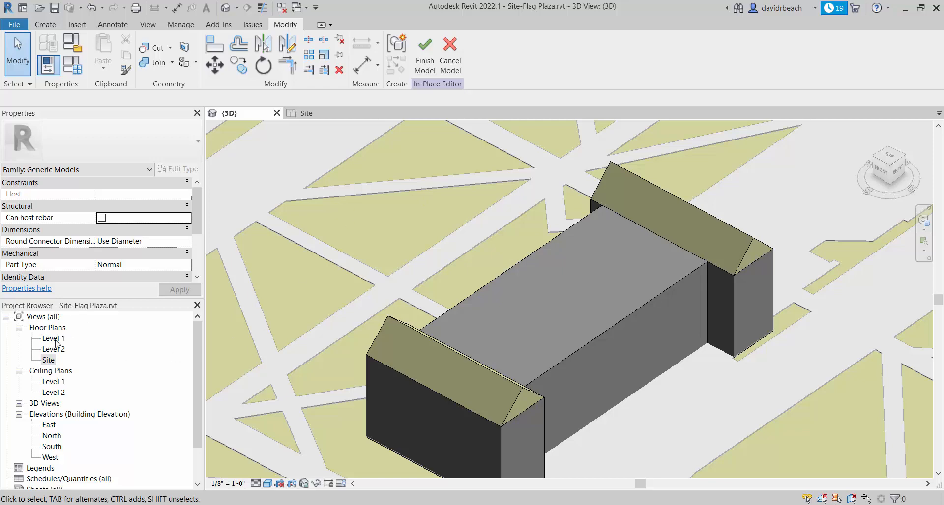
scroll(558, 213, down, 1)
middle_drag(556, 213, 516, 198)
scroll(515, 198, up, 2)
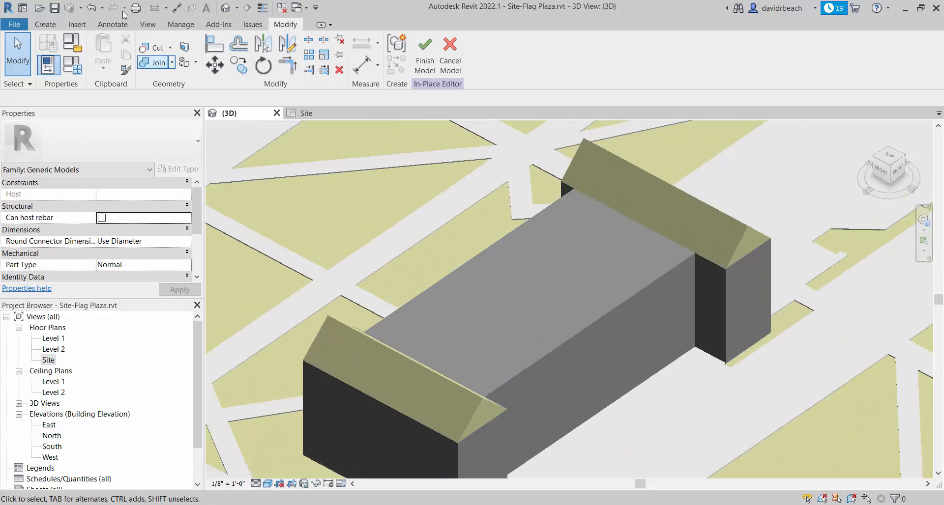
click(50, 26)
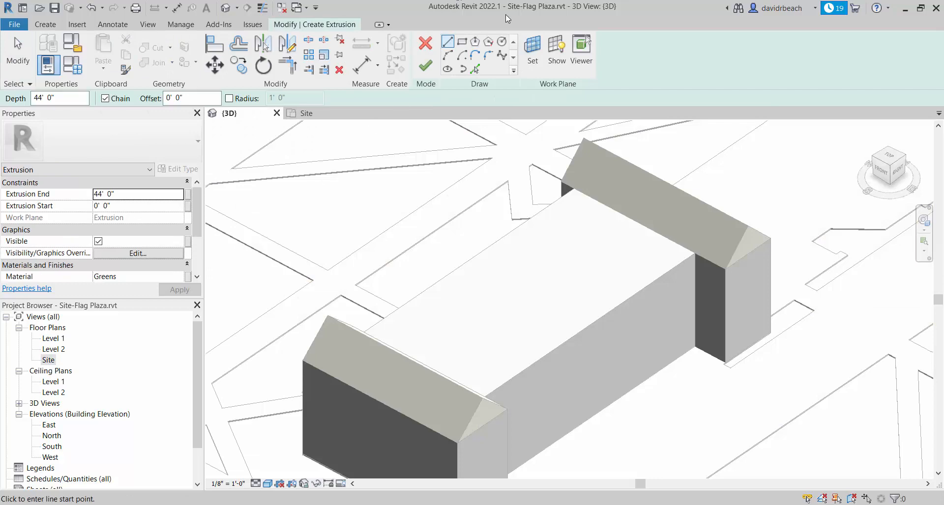
click(533, 54)
click(140, 263)
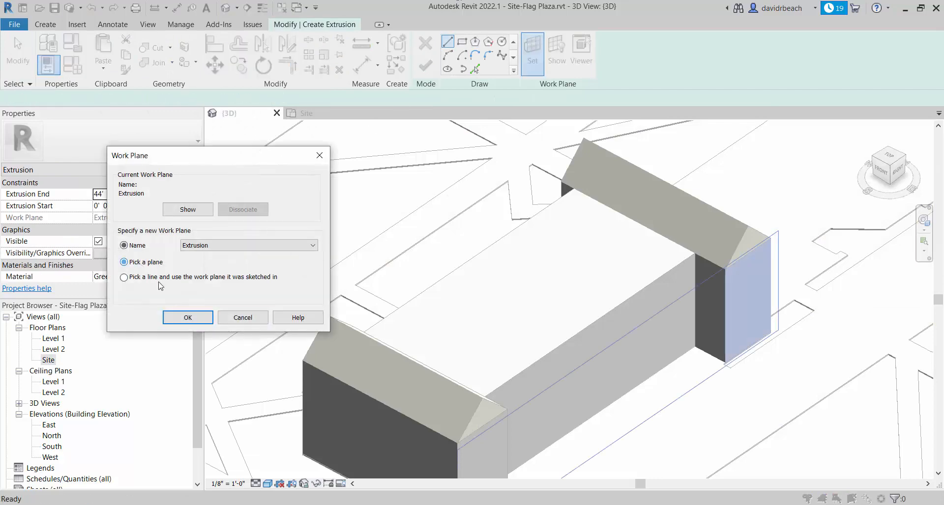
click(188, 318)
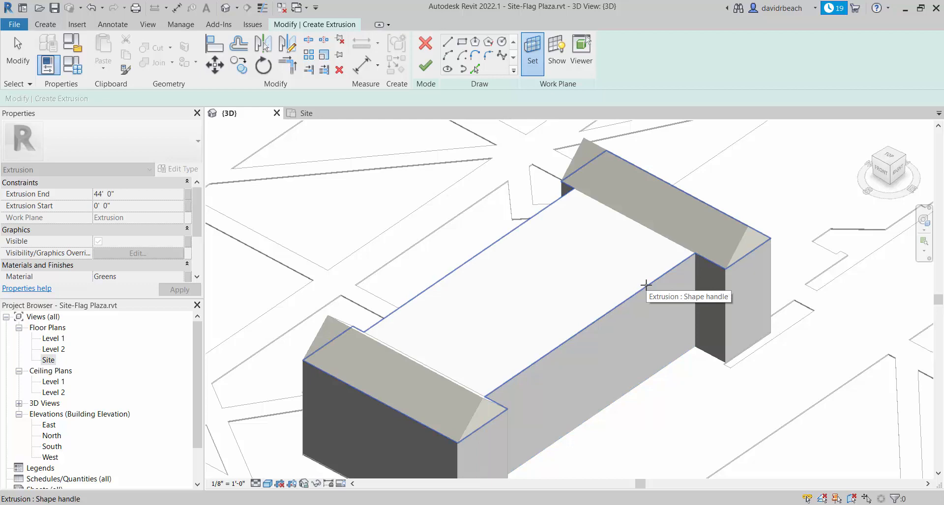
click(646, 285)
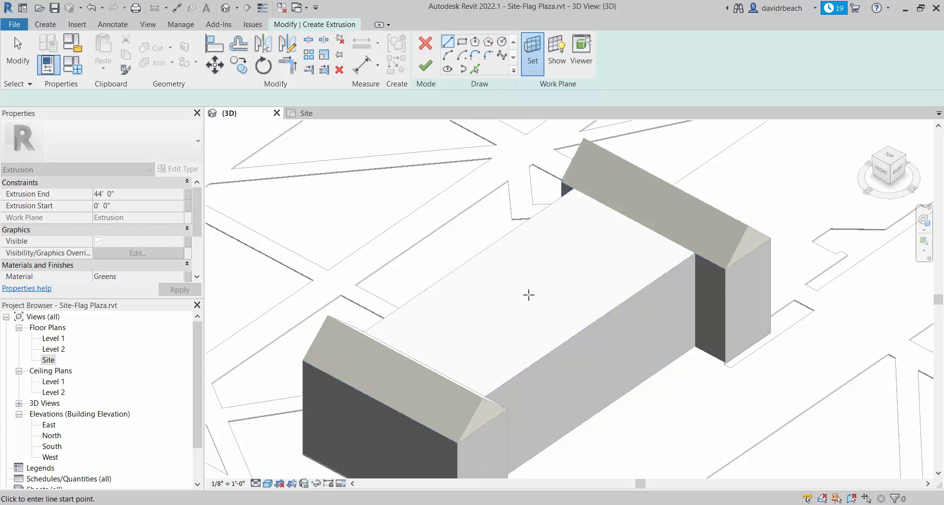
Sketch a rectangle across the full width of the main block's top near the back wing and extrude it 13'.
click(461, 41)
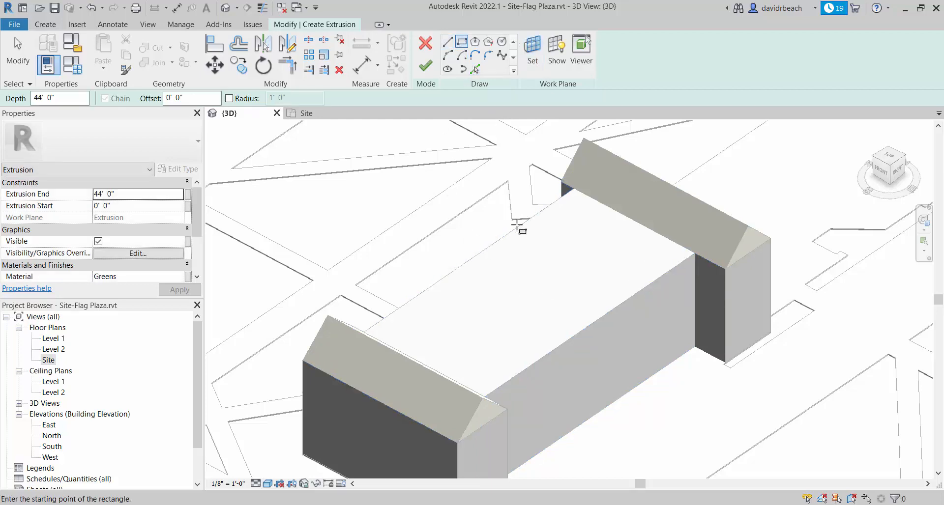
click(512, 237)
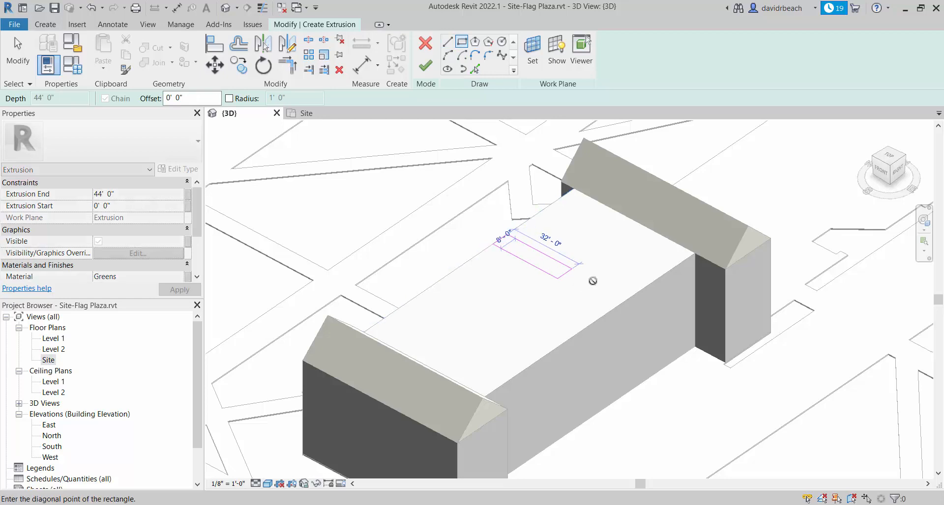
click(663, 273)
key(Escape)
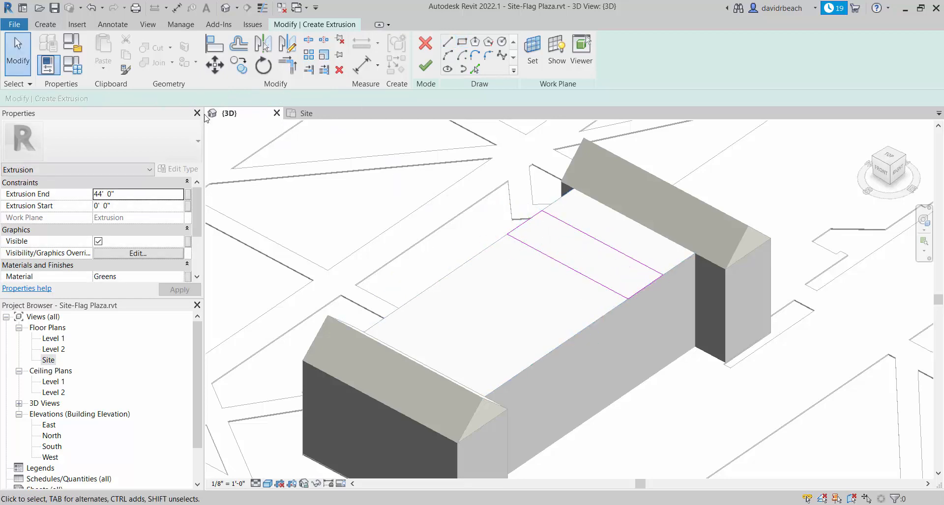
click(144, 195)
text(13)
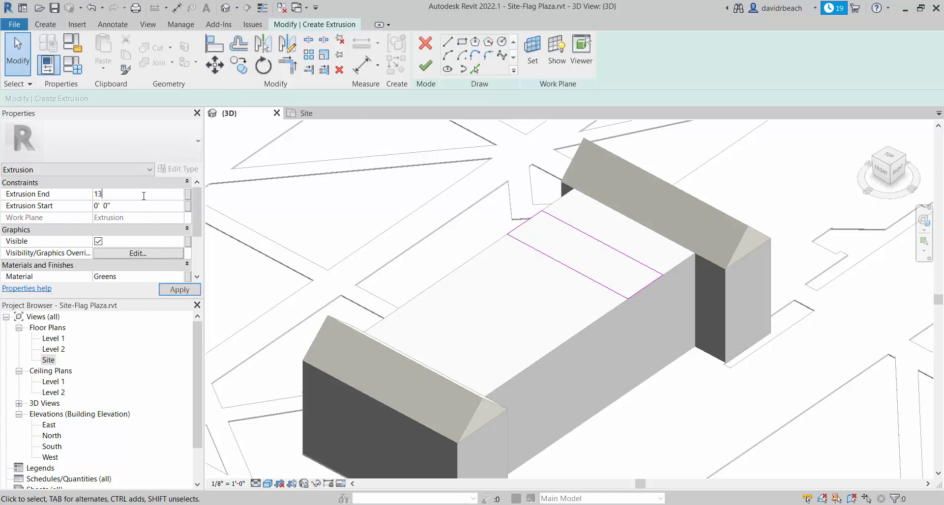
key(Return)
click(424, 67)
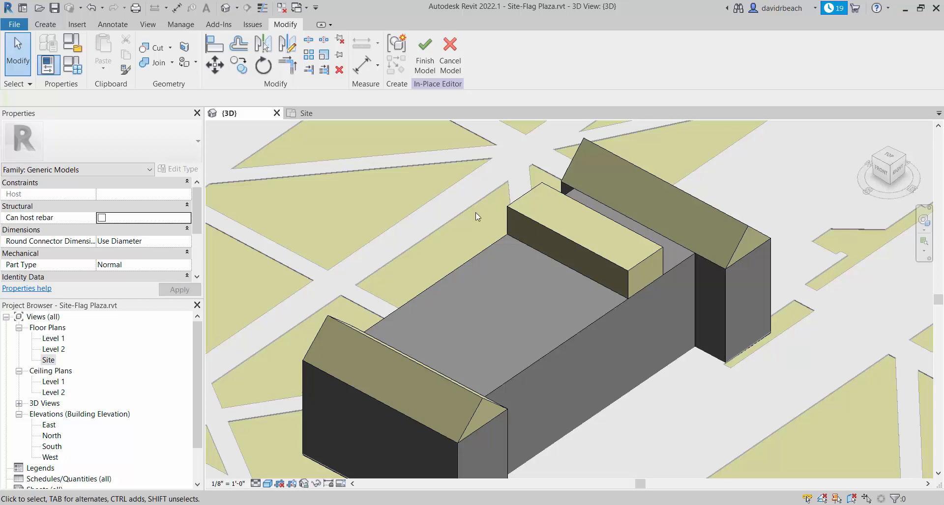
Start another extrusion on a work plane picked from the long front-facing side of the raised box.
scroll(529, 310, up, 2)
middle_drag(529, 310, 519, 316)
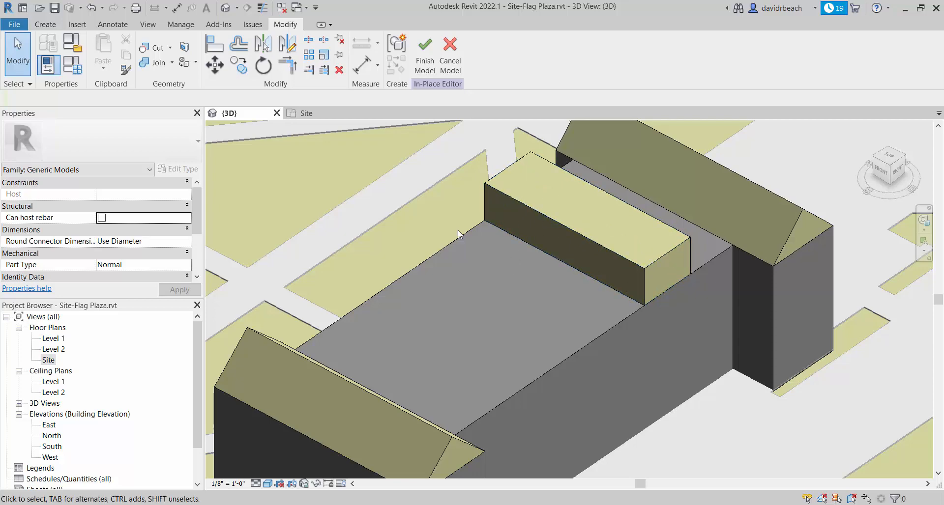
scroll(480, 192, down, 2)
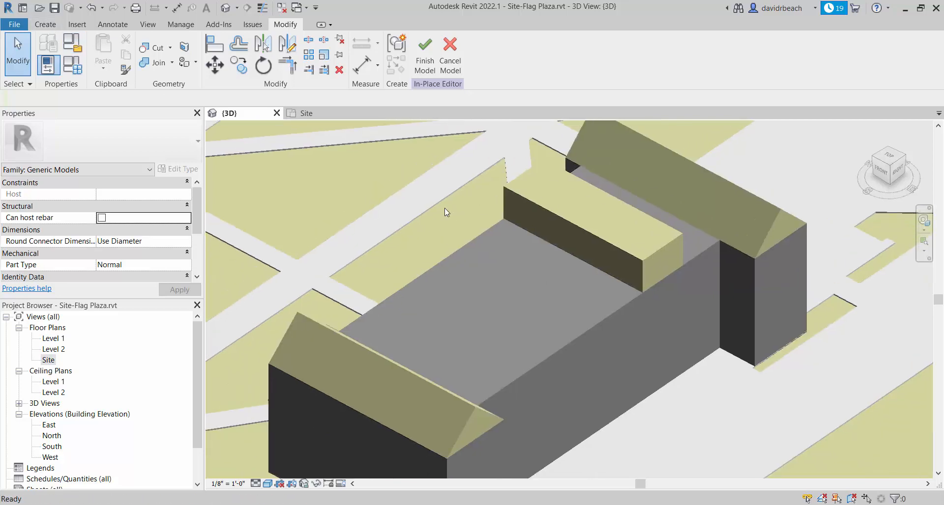
click(46, 26)
click(105, 49)
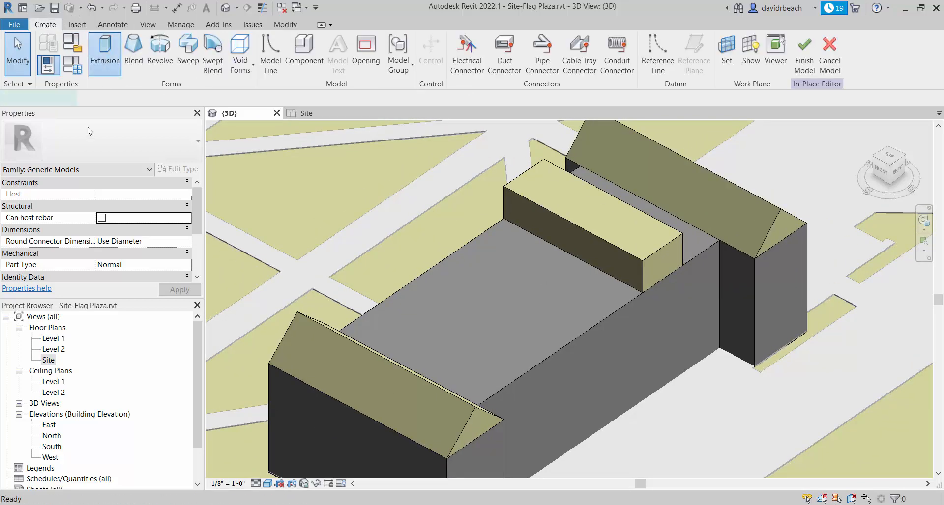
click(530, 49)
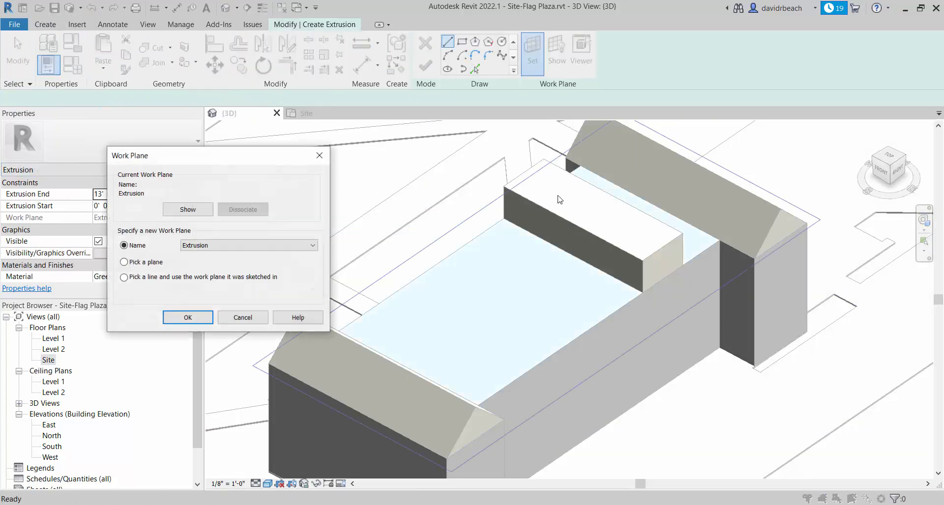
click(136, 263)
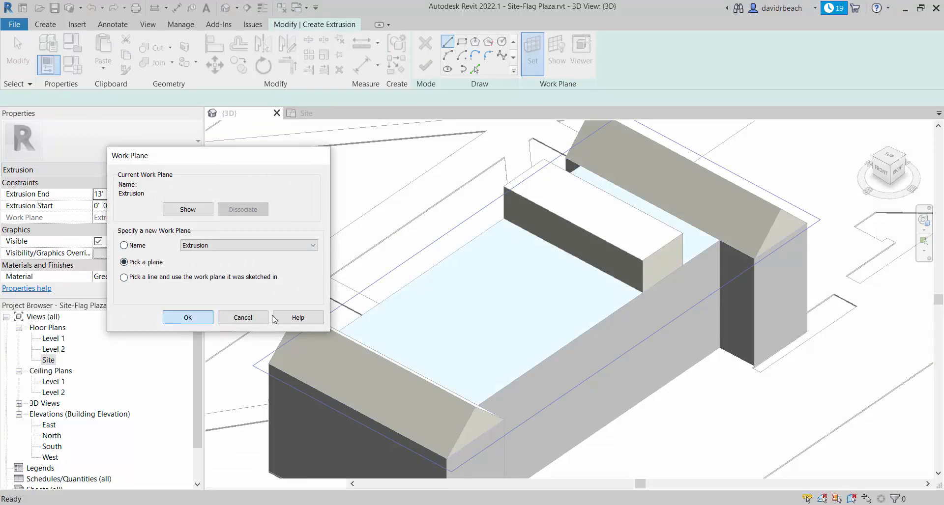
click(188, 317)
click(575, 227)
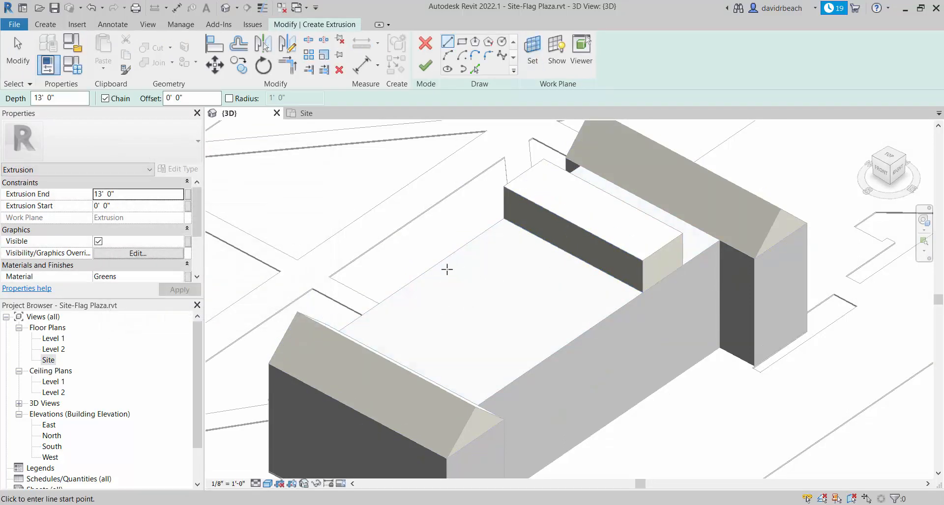
Sketch a closed triangular gable from the box face's lower corners to its upper edge's midpoint and finish the extrusion with its 13' end.
scroll(565, 236, up, 2)
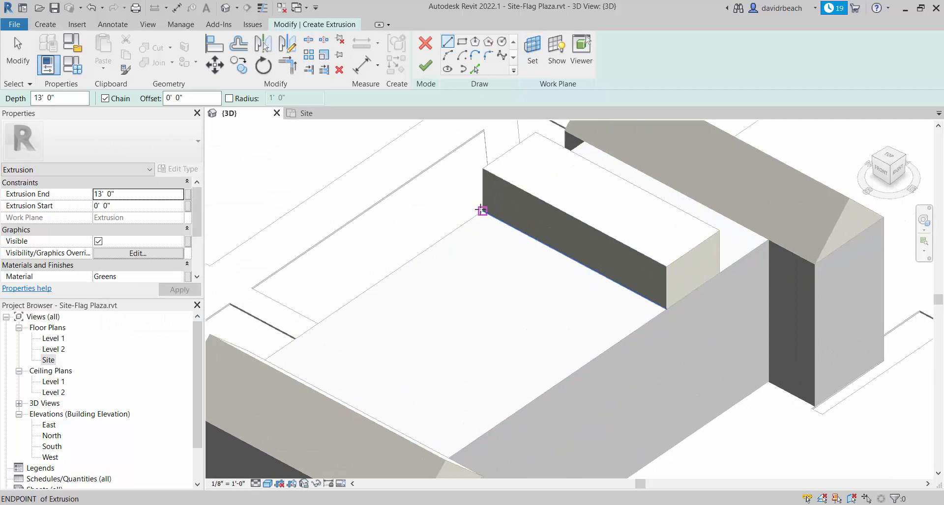
click(483, 212)
click(575, 218)
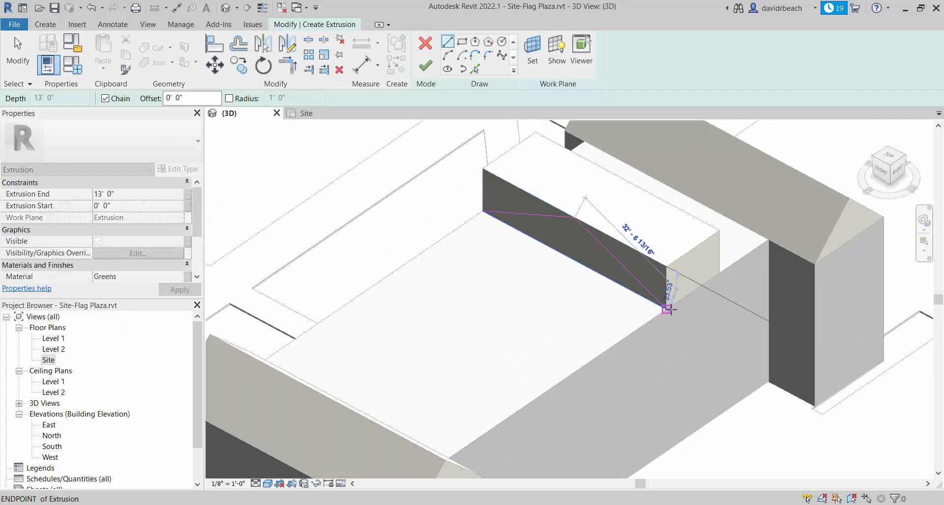
click(666, 309)
key(Escape)
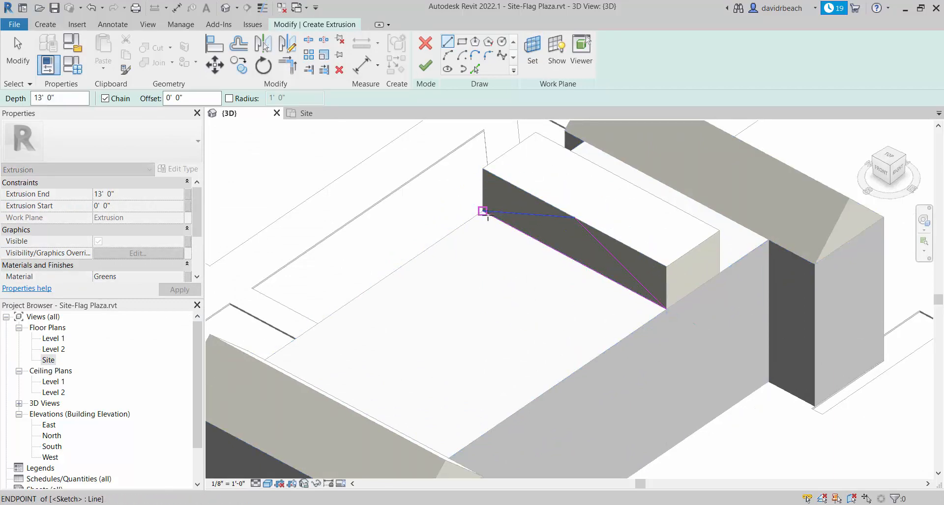
key(Escape)
scroll(487, 253, down, 2)
middle_drag(487, 254, 491, 277)
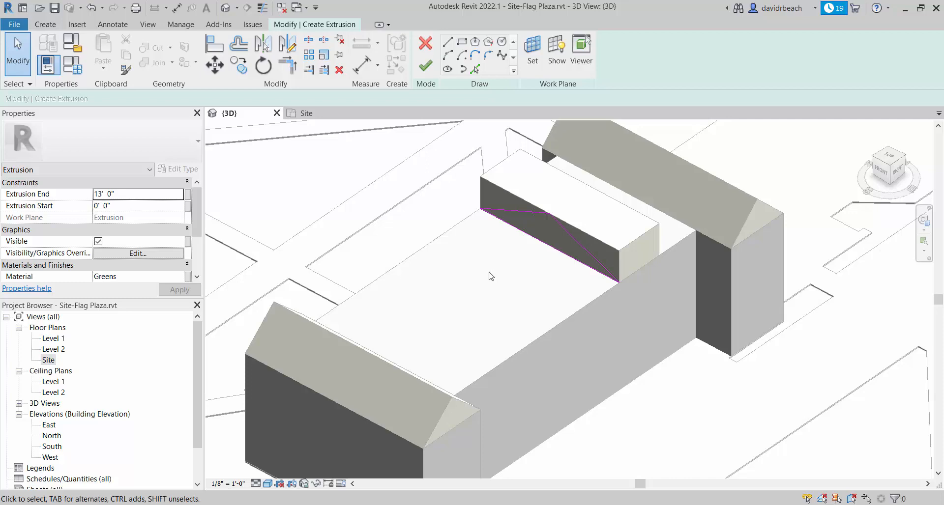
click(426, 65)
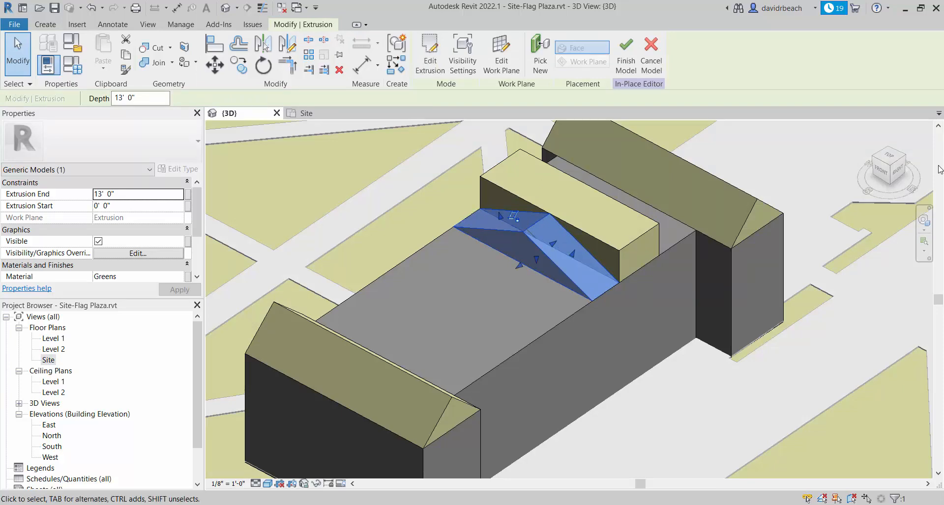
From the top view, stretch the gable extrusion to both wing roofs' ridges, with the extrusion start at -50' 1 13/128", and deselect it.
click(889, 156)
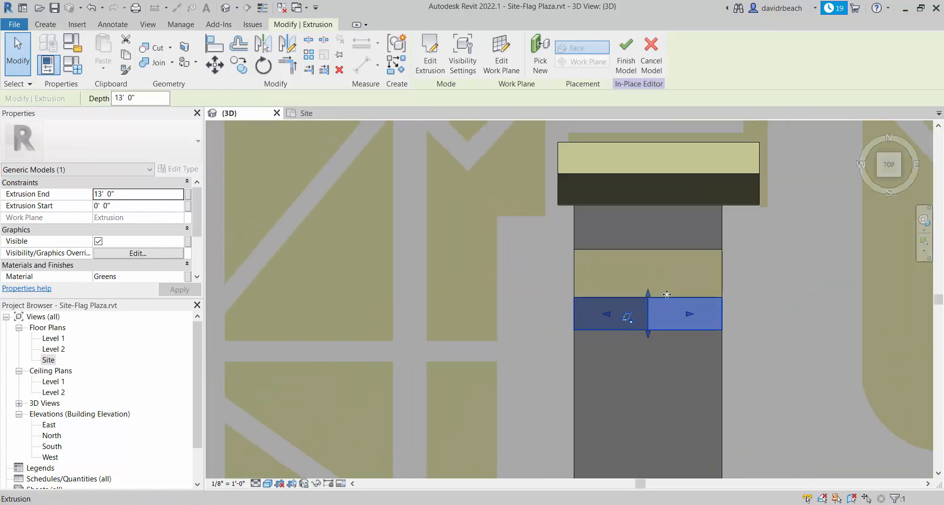
drag(648, 294, 647, 172)
middle_drag(724, 280, 726, 221)
scroll(726, 220, down, 1)
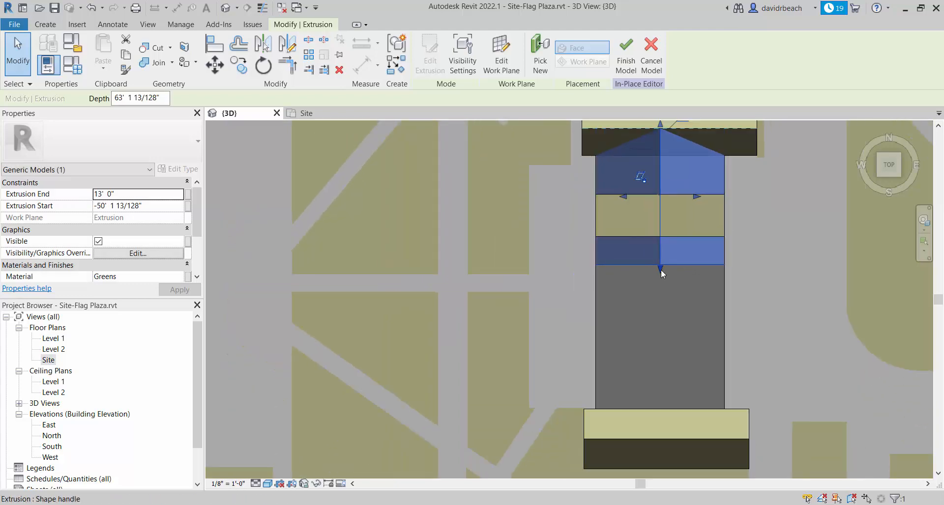
drag(660, 270, 654, 437)
click(771, 377)
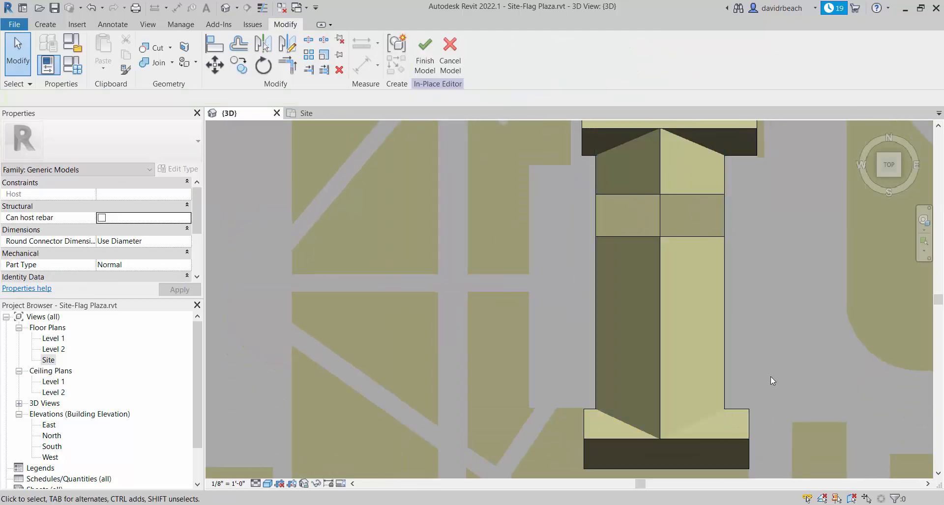
Delete the rectangular helper box that crosses the main block's new gable roof.
shift+middle_drag(751, 357, 597, 211)
click(597, 210)
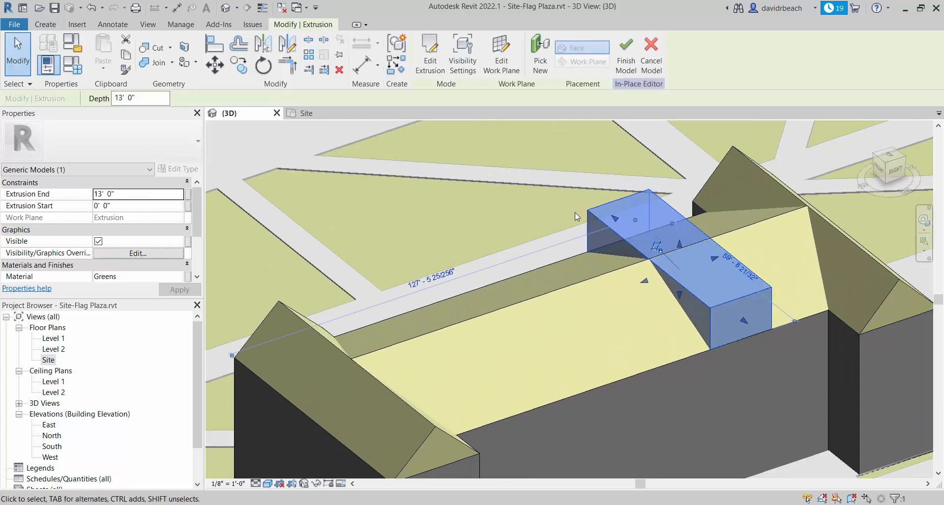
key(Delete)
Assign the Existing Buildings material to the main block's gable roof and both wing roofs together.
scroll(600, 230, down, 3)
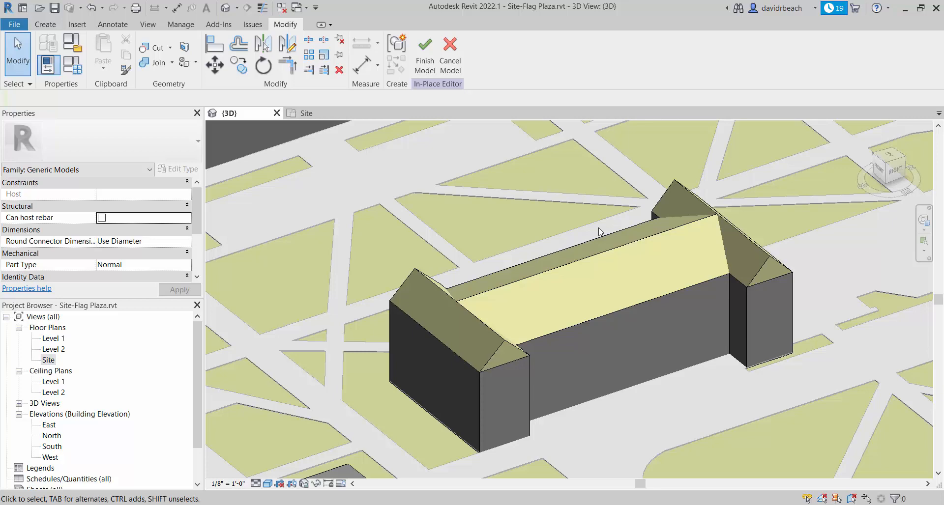
click(579, 270)
ctrl+click(428, 288)
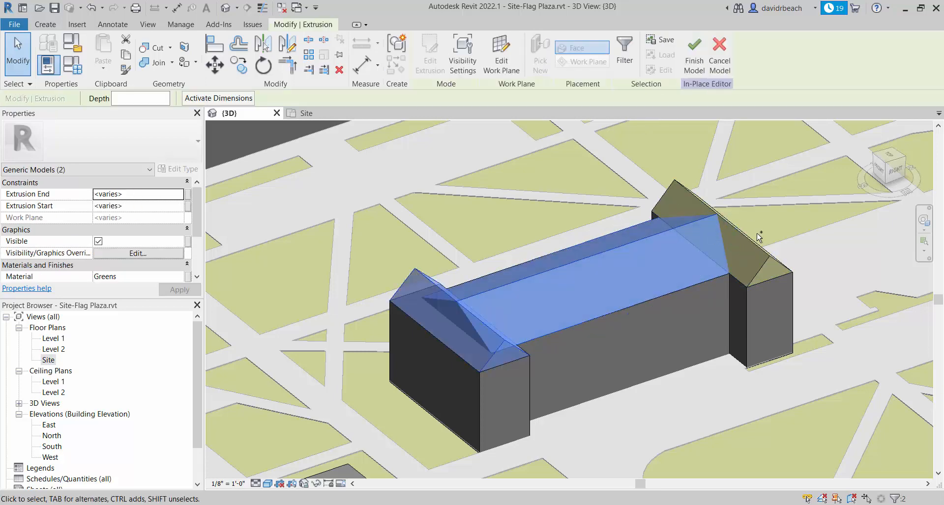
ctrl+click(719, 260)
click(172, 276)
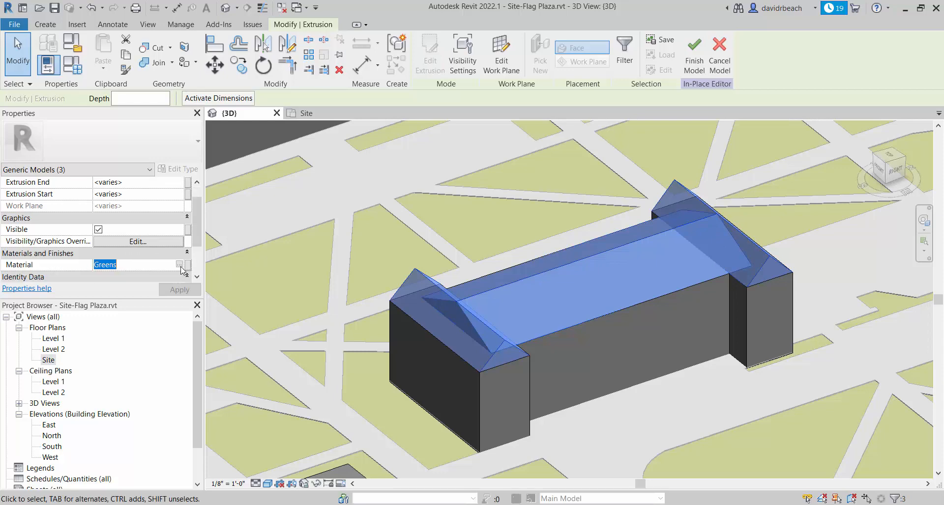
click(180, 277)
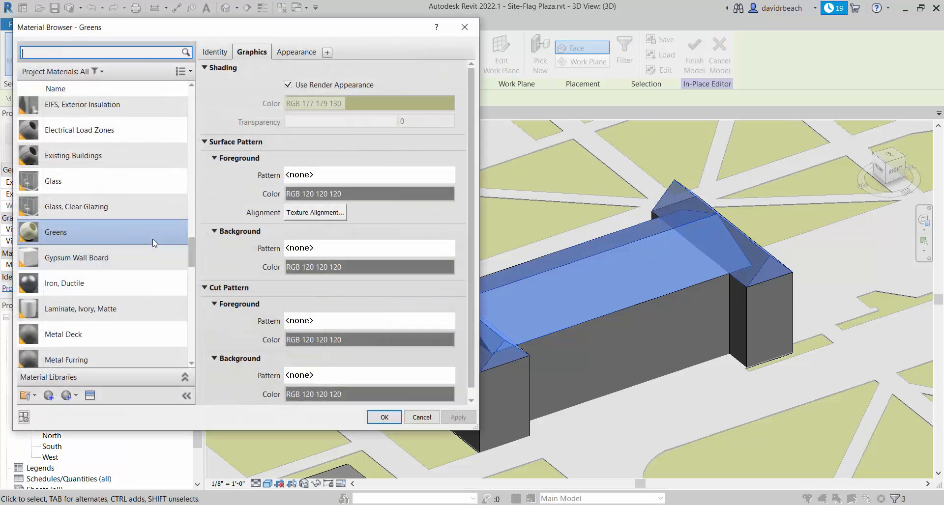
click(98, 148)
click(385, 418)
key(Escape)
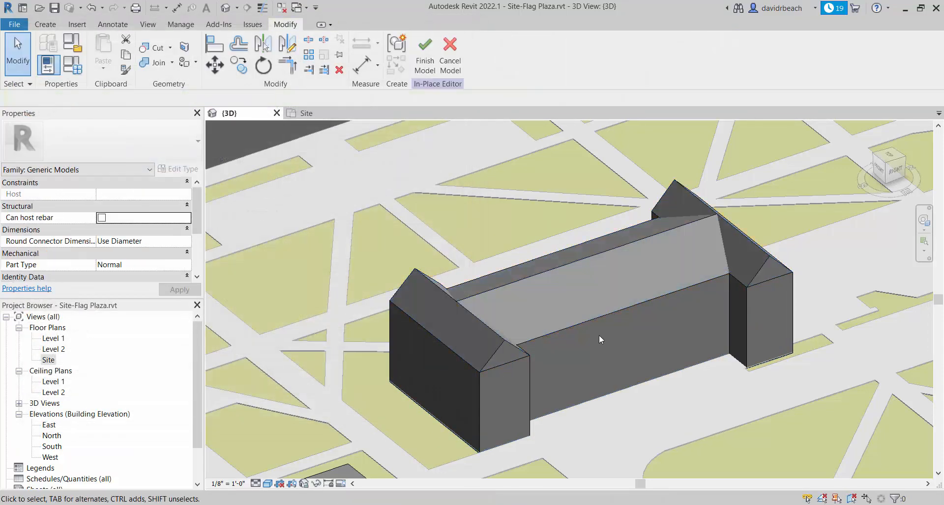
Examine the finished roofs from the back and front, including the joint at the back wing's eave.
shift+middle_drag(537, 352, 492, 148)
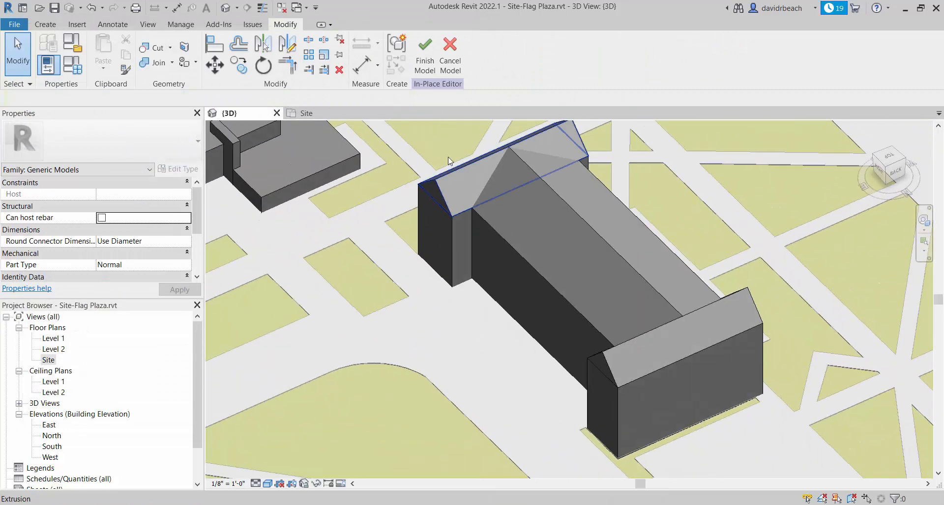
scroll(483, 129, up, 5)
shift+middle_drag(465, 177, 663, 252)
scroll(664, 251, down, 3)
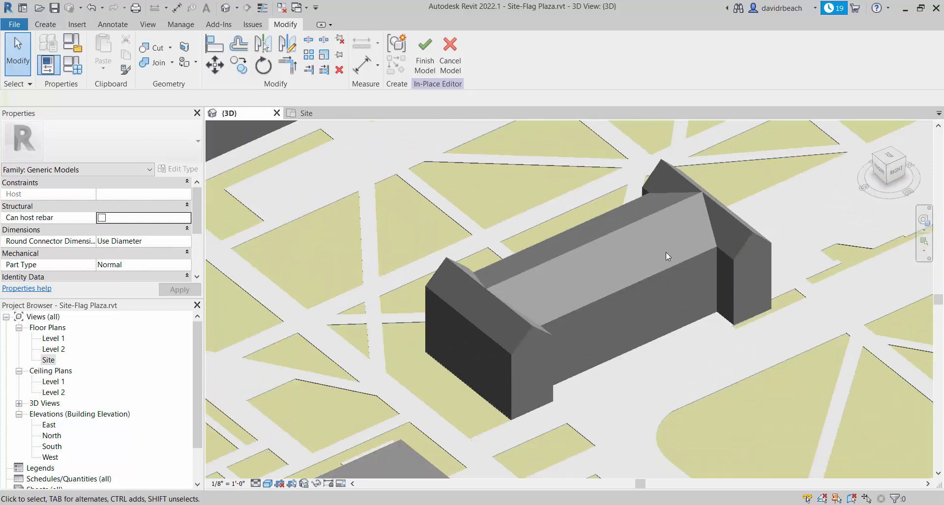
scroll(713, 254, up, 4)
scroll(783, 243, up, 4)
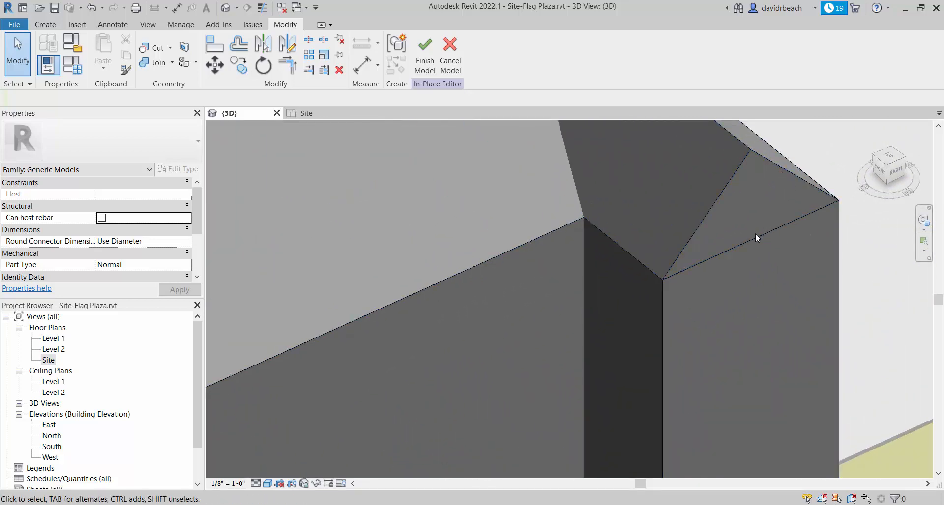
Join the main block's gable roof with the adjoining end wing's gable roof.
scroll(777, 237, down, 3)
scroll(639, 225, up, 4)
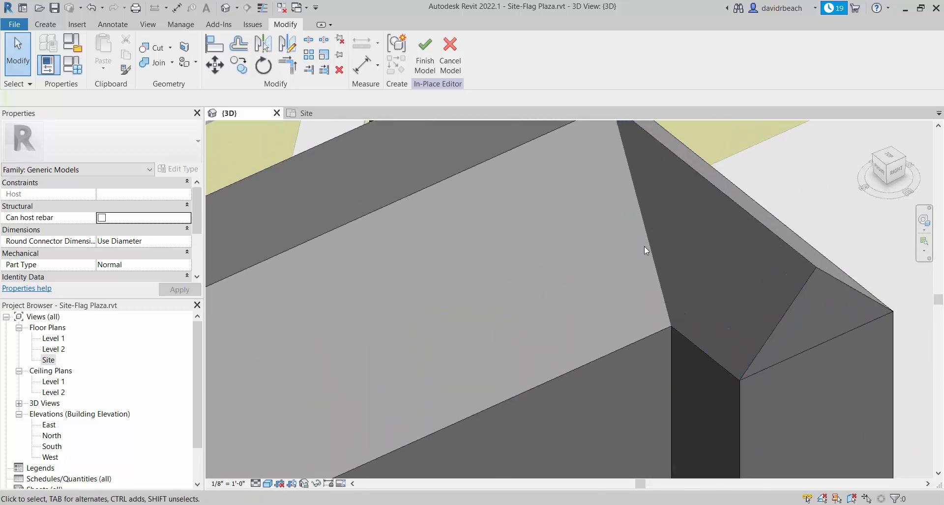
scroll(633, 246, down, 5)
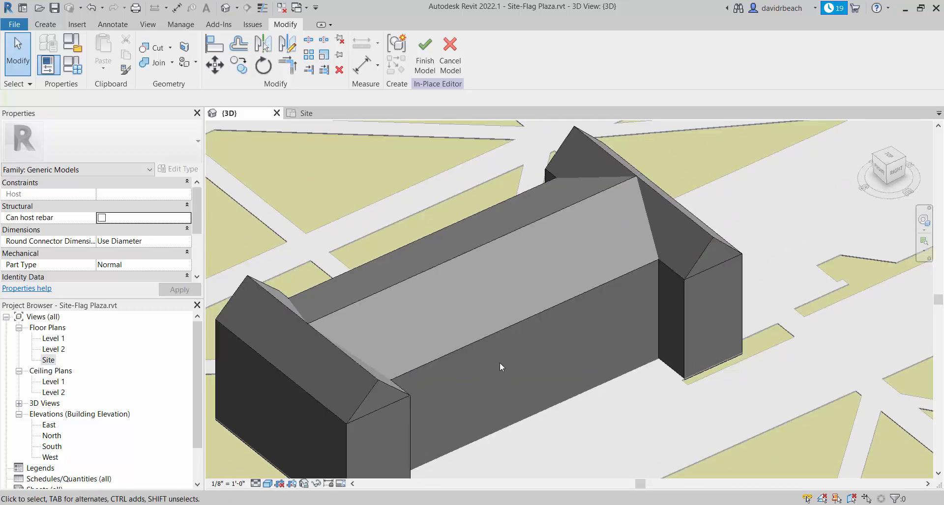
scroll(500, 362, down, 2)
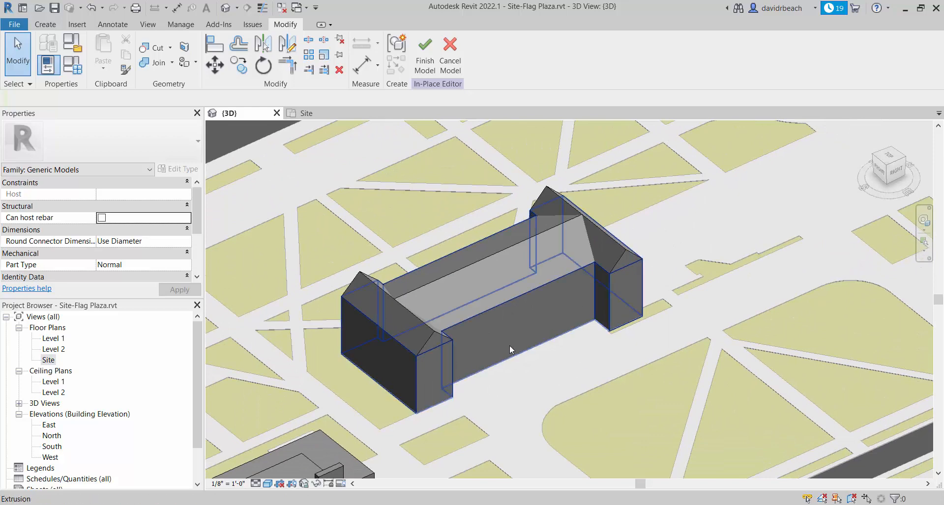
click(151, 64)
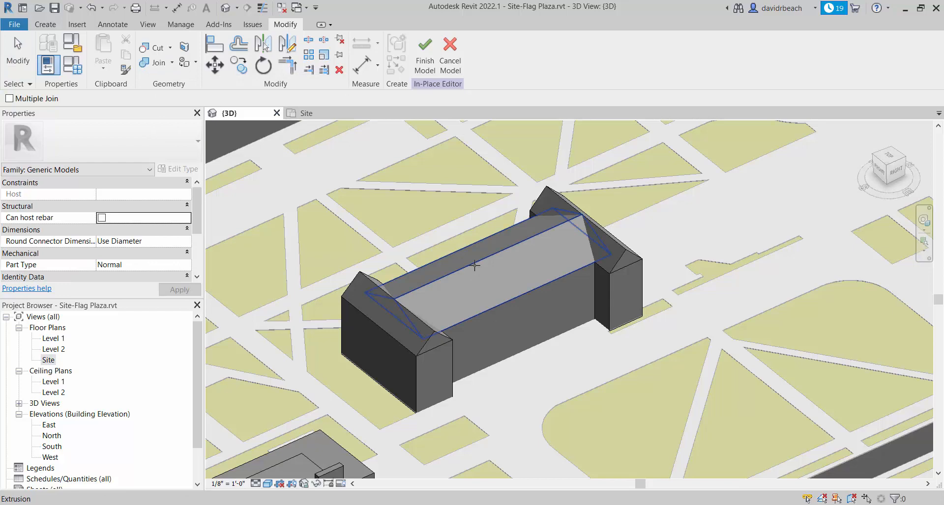
click(541, 246)
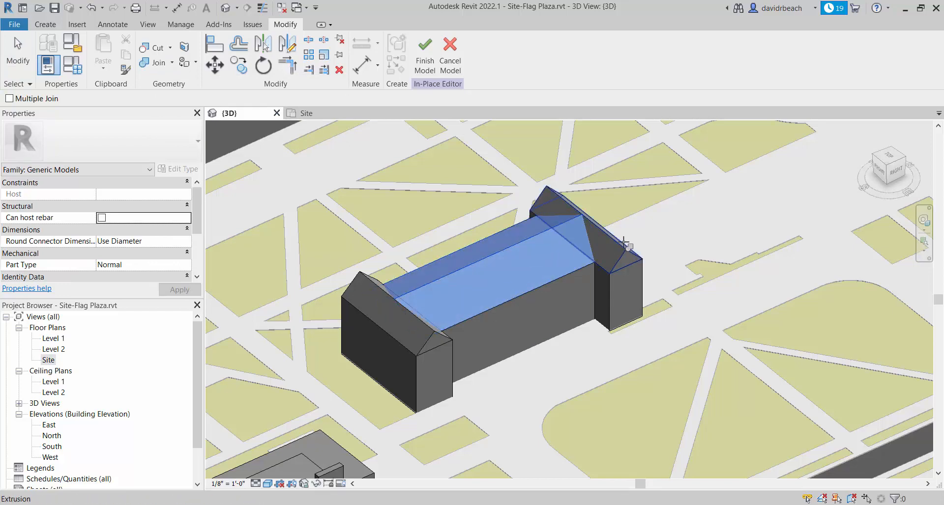
scroll(643, 238, up, 5)
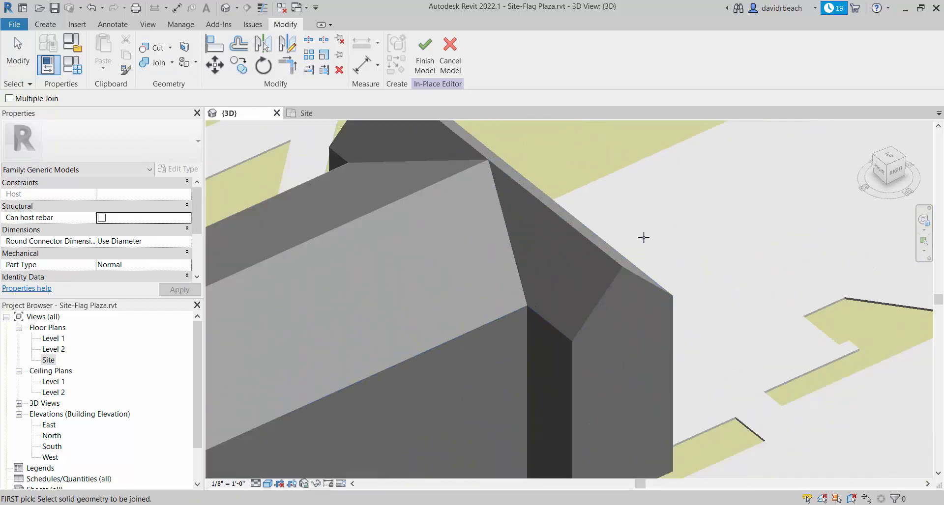
scroll(644, 238, up, 2)
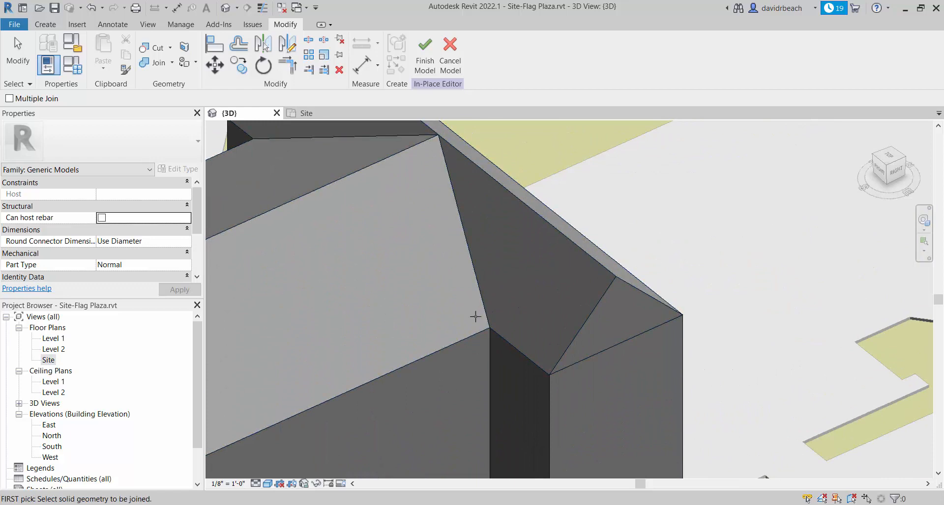
scroll(475, 317, down, 5)
shift+middle_drag(459, 308, 362, 276)
scroll(369, 207, up, 4)
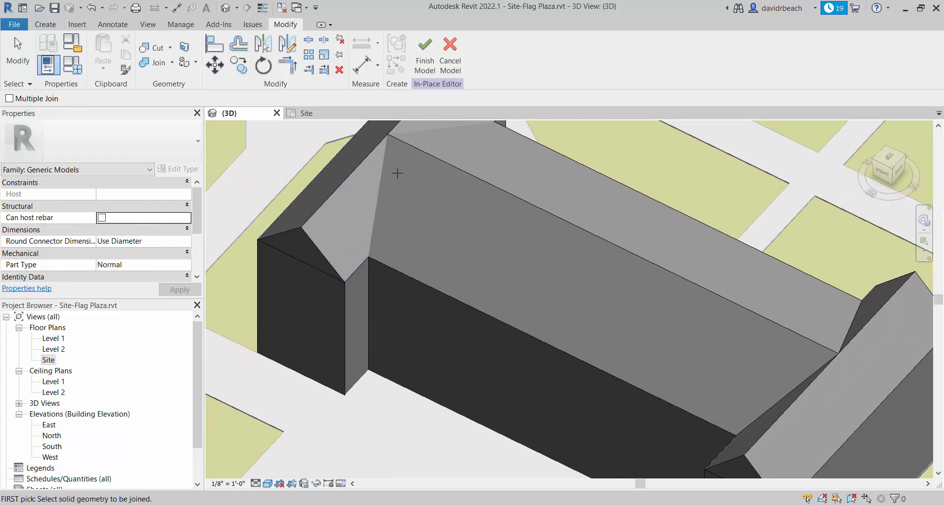
Set the 3D view's visual style to Hidden Line and check the edges where the main roof meets the wings.
click(268, 484)
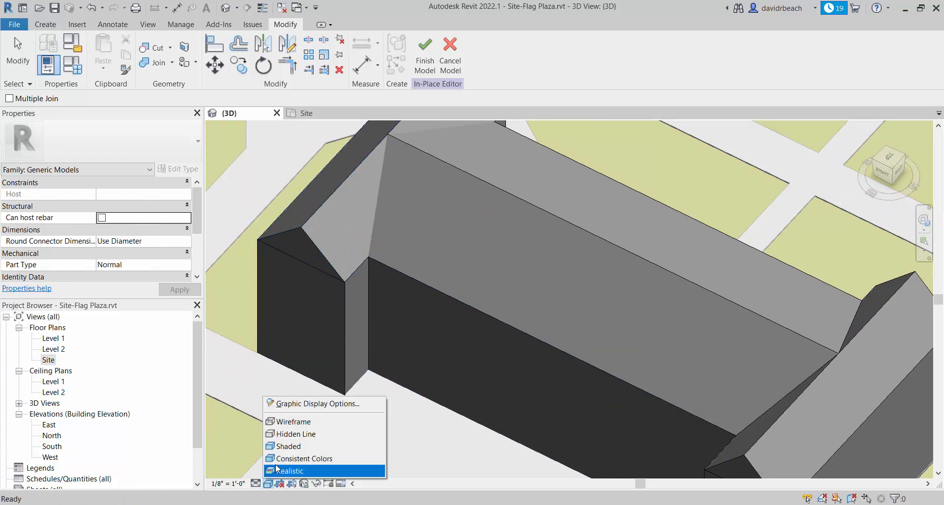
click(295, 435)
scroll(500, 288, down, 5)
shift+middle_drag(500, 289, 708, 293)
shift+middle_drag(700, 329, 515, 362)
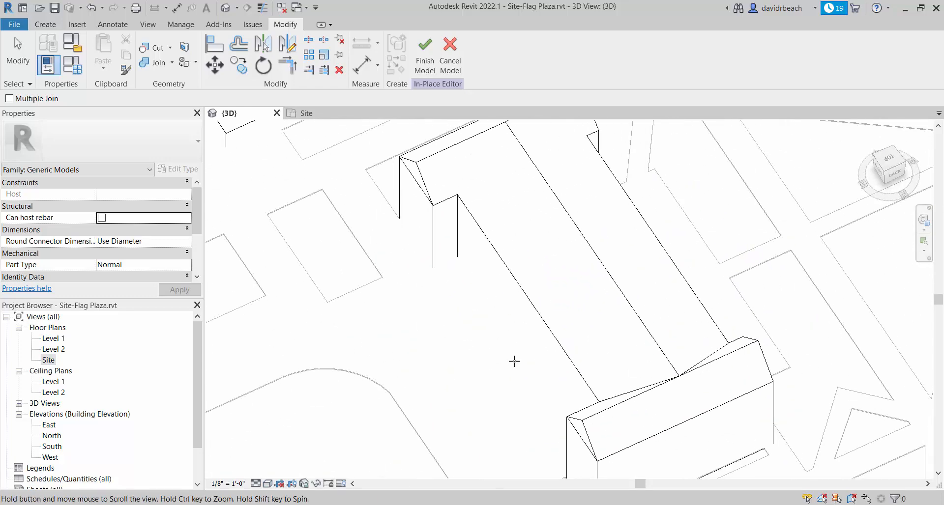
scroll(441, 200, down, 1)
middle_drag(441, 201, 432, 213)
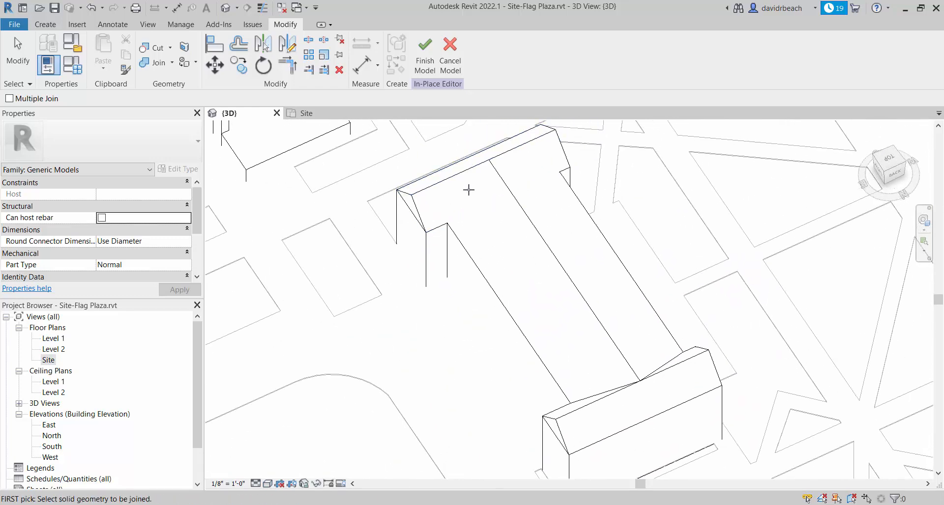
Join the end wing's roof with the main block's gable roof, and the main roof with the building walls.
click(157, 64)
click(451, 178)
click(539, 234)
shift+middle_drag(464, 305, 463, 274)
click(457, 280)
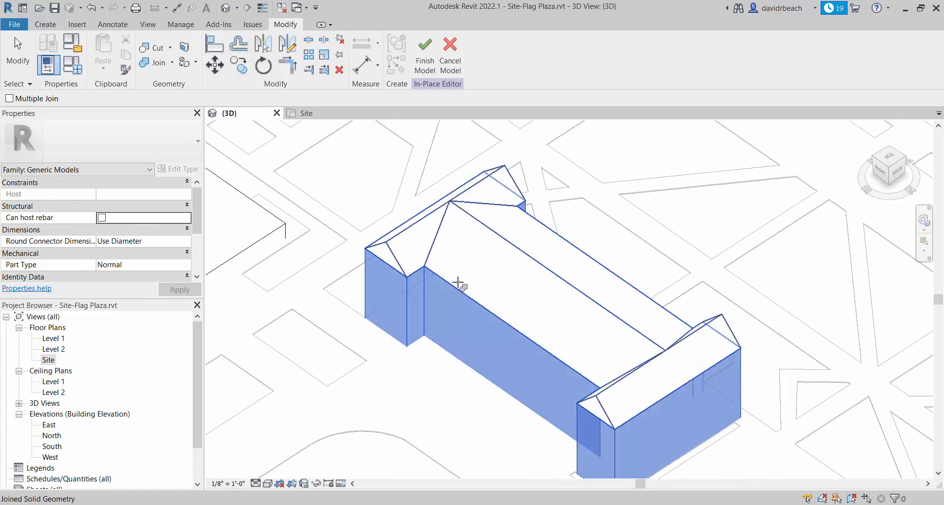
click(507, 238)
key(Escape)
Check the joined building from several sides and finish the in-place model.
shift+middle_drag(444, 313, 482, 467)
scroll(532, 412, up, 3)
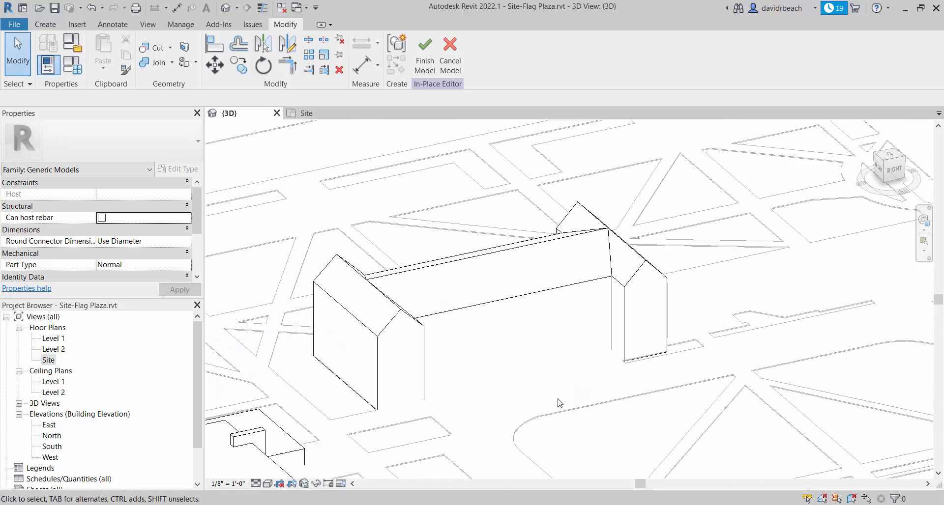
scroll(611, 399, up, 2)
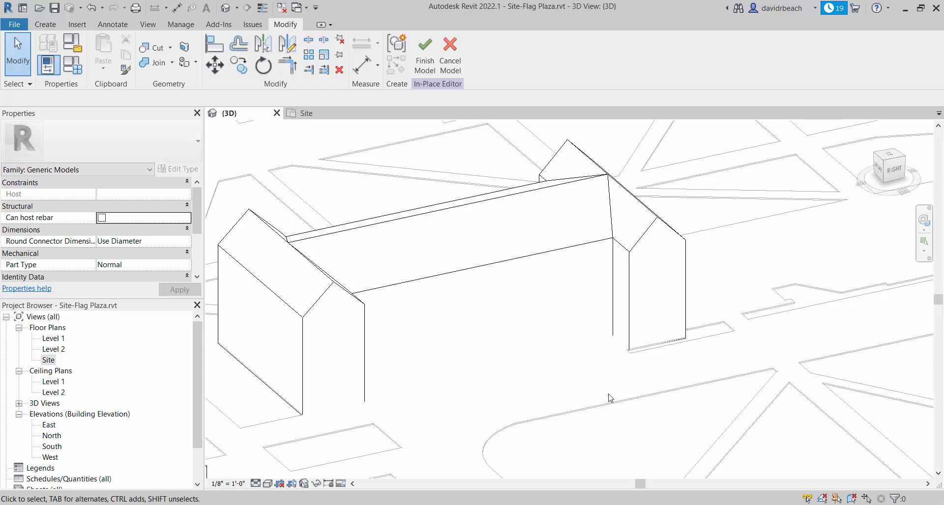
scroll(599, 344, down, 4)
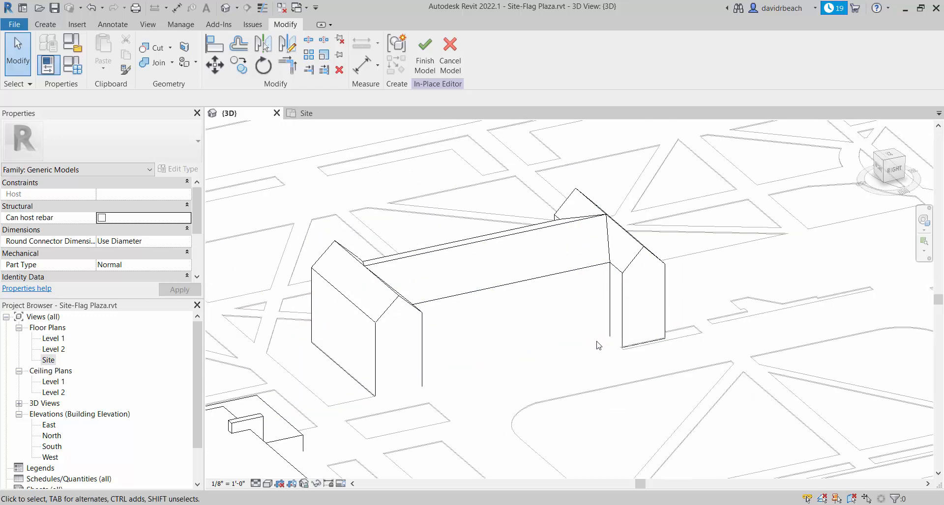
shift+middle_drag(596, 348, 610, 328)
scroll(585, 306, down, 1)
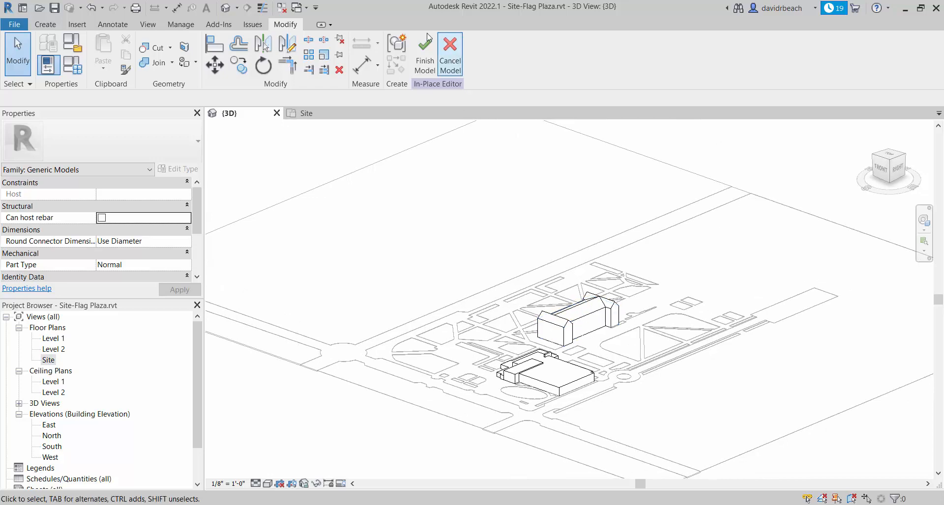
click(425, 52)
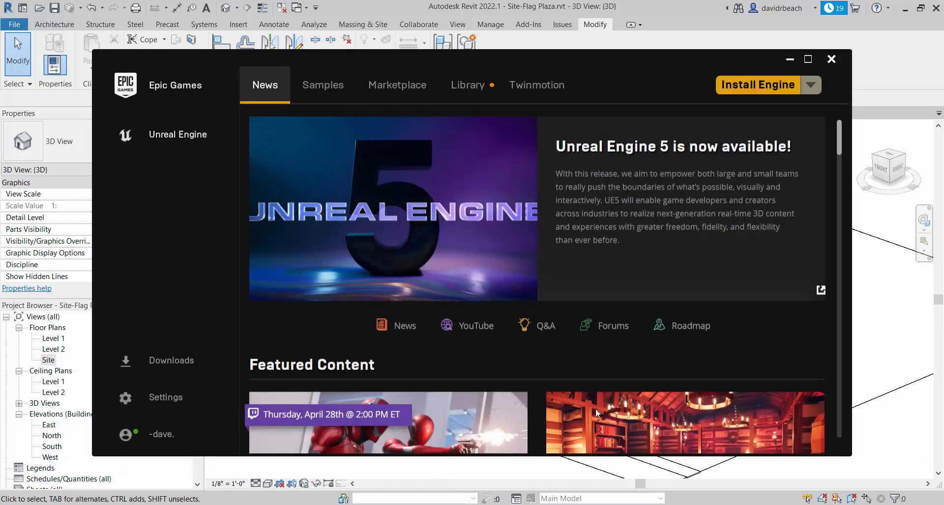
In the Epic Games Launcher, choose the Twinmotion EDU 2022.1.2 version and launch it.
click(519, 81)
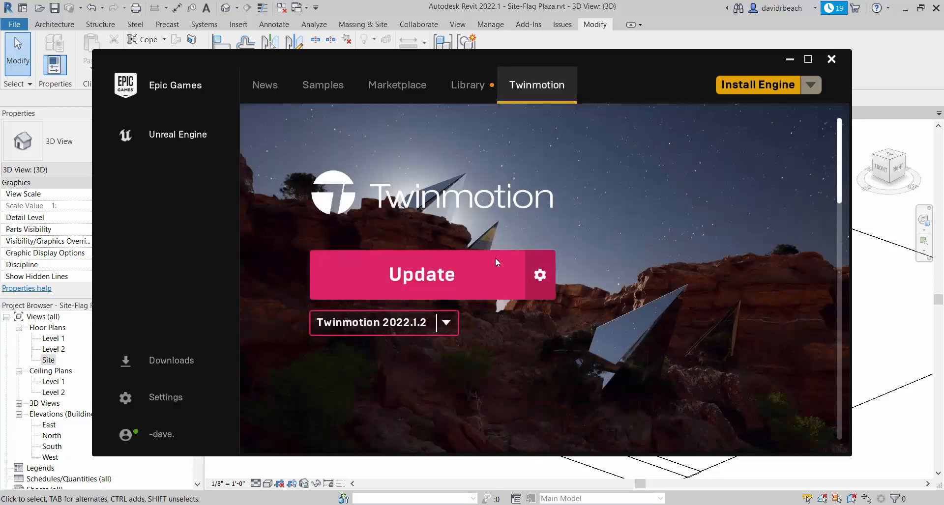
click(446, 322)
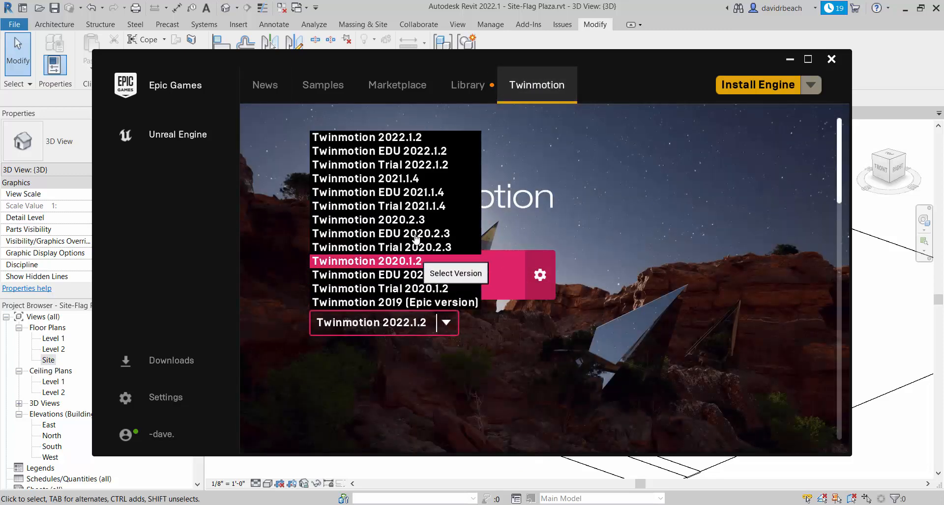
click(432, 154)
click(423, 279)
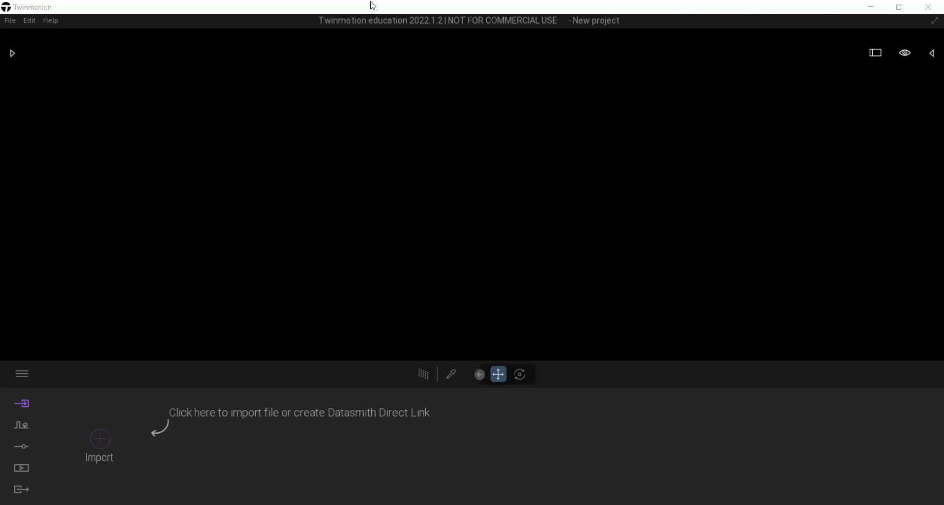
Switch back to Revit and look over the whole site, including its roads, lawns and both buildings.
key(alt+Tab)
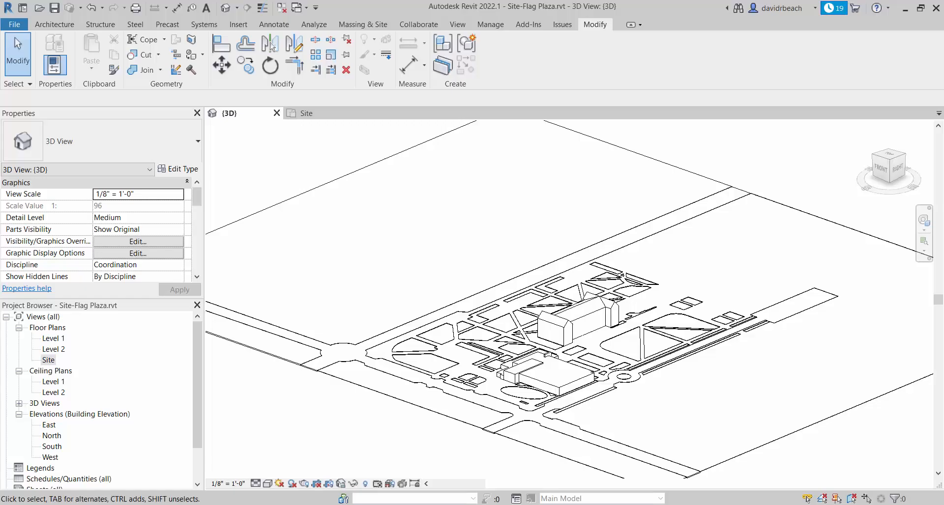
scroll(382, 331, down, 3)
middle_drag(380, 350, 433, 319)
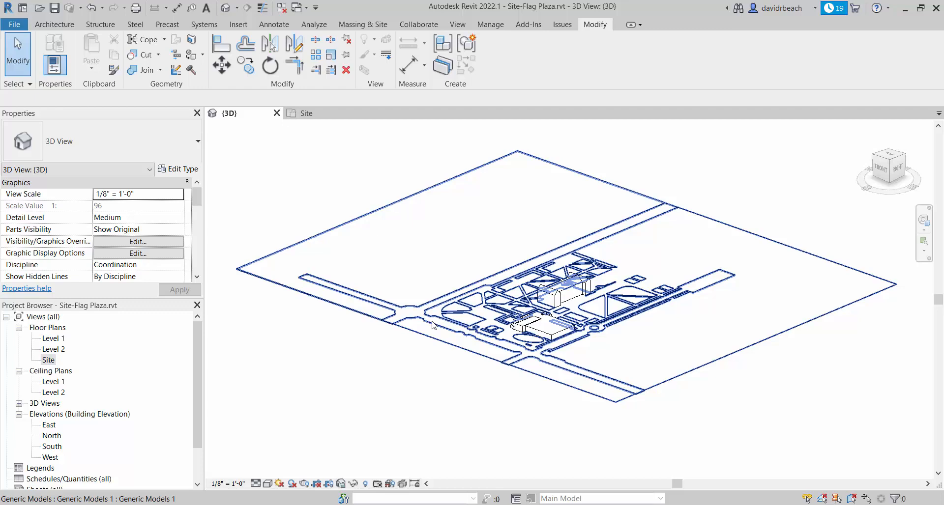
key(Escape)
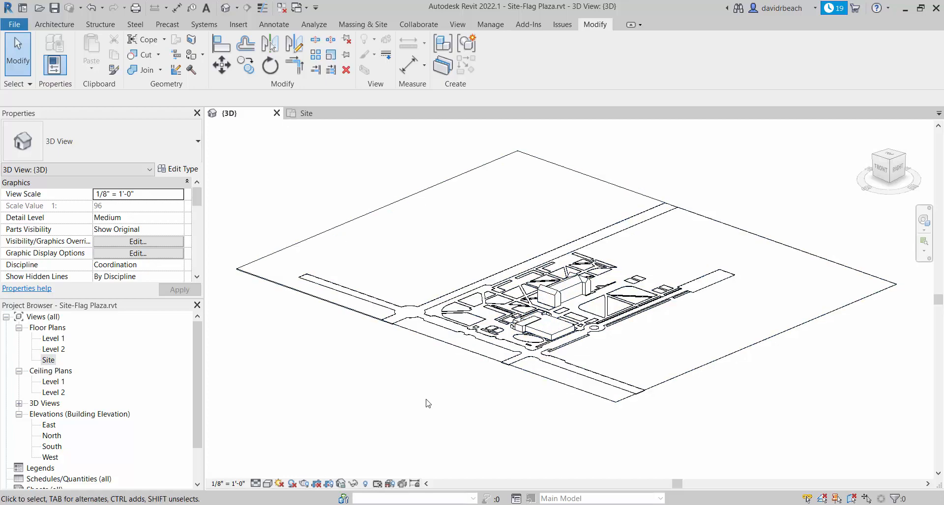
scroll(657, 308, up, 7)
middle_drag(491, 358, 579, 310)
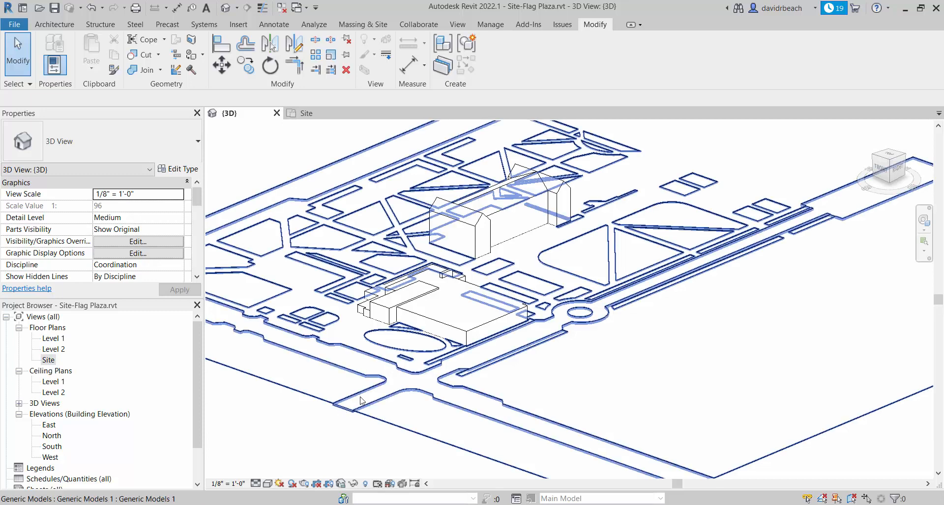
scroll(352, 348, down, 3)
key(alt)
scroll(353, 348, down, 5)
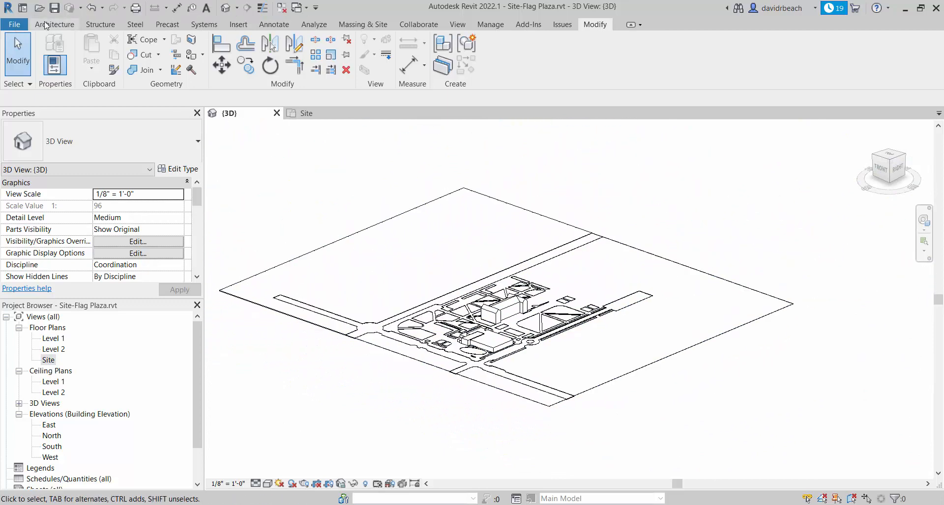
Export the 3D view as an FBX file named Site-FlagPlaza to the Desktop.
click(14, 24)
click(22, 221)
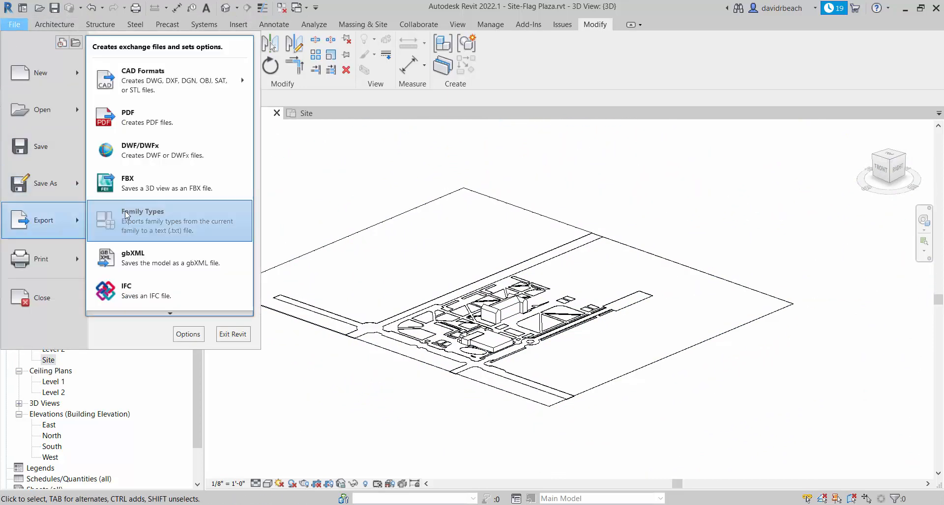
click(147, 183)
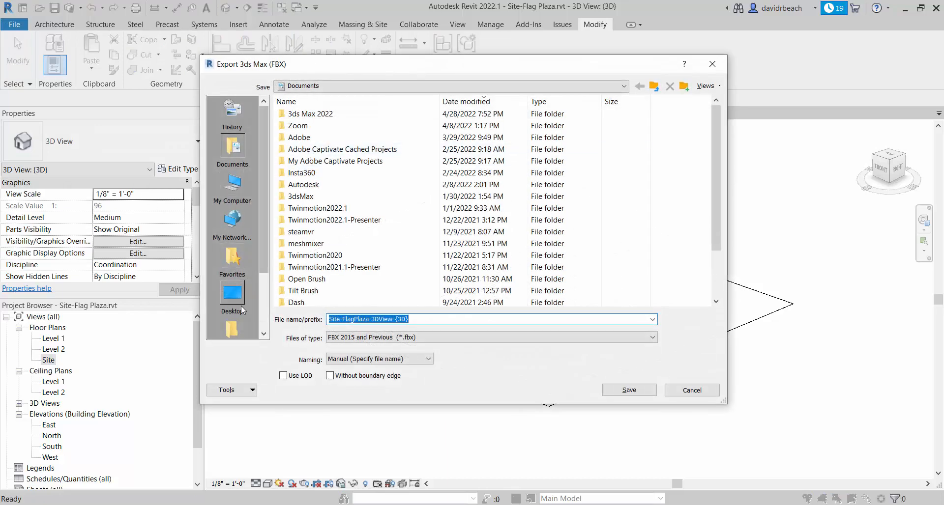
click(233, 295)
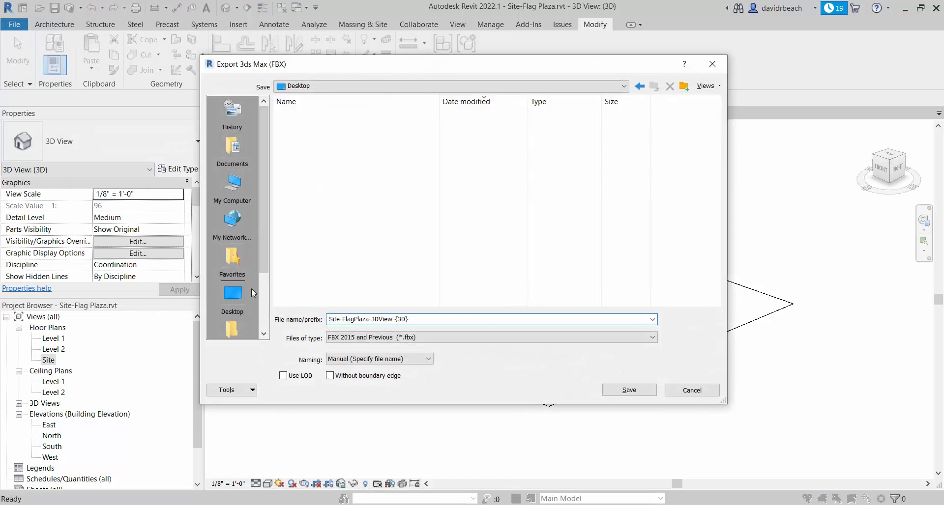
click(437, 319)
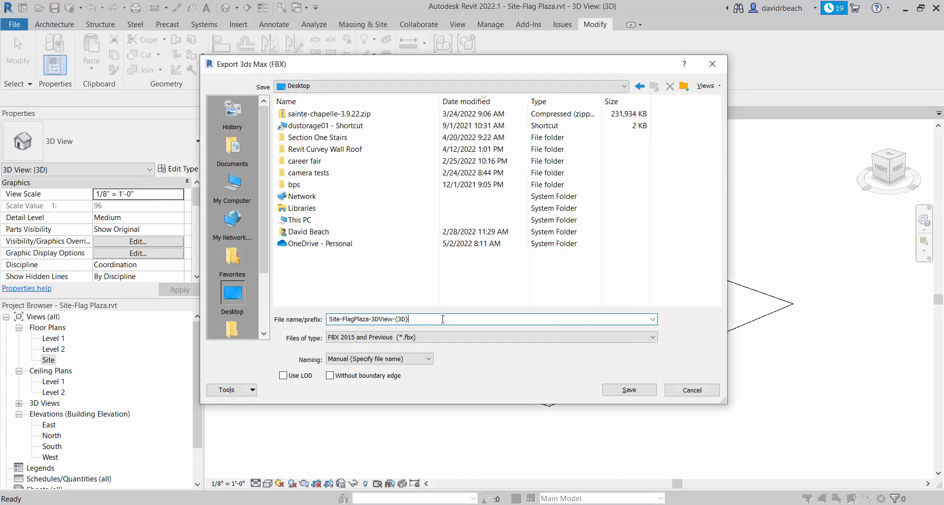
key(BackSpace)
key(BackSpace)
key(BackSpace)
key(BackSpace)
key(BackSpace)
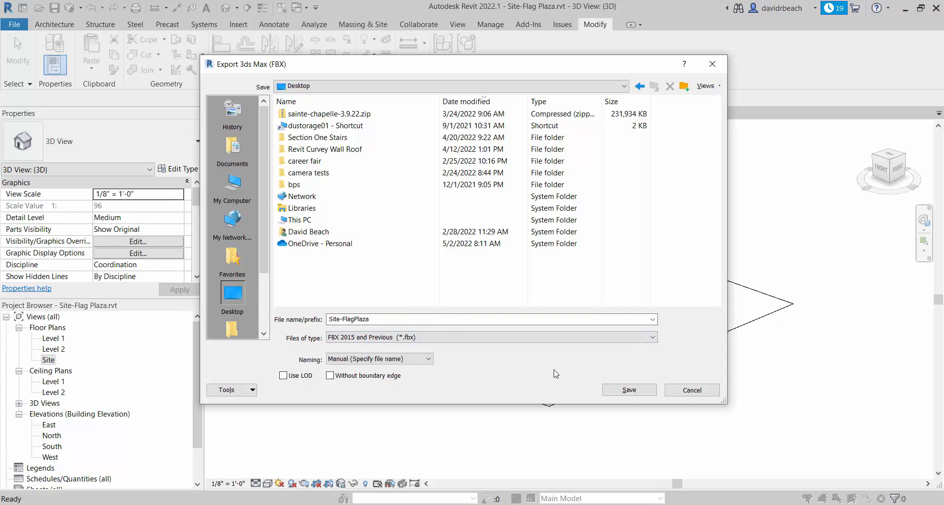
click(630, 391)
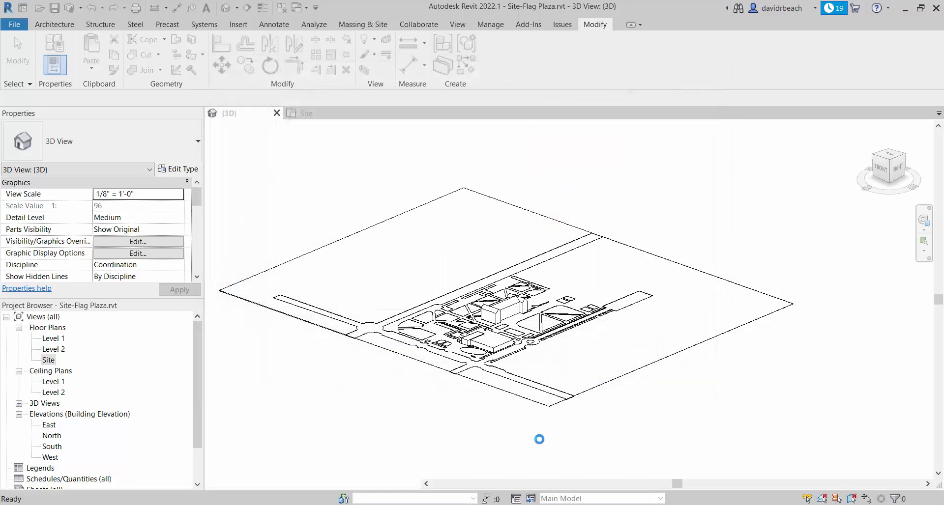
Switch to Twinmotion and import the geometry file Site-FlagPlaza.fbx from the Desktop, collapsed by material.
key(alt+Tab)
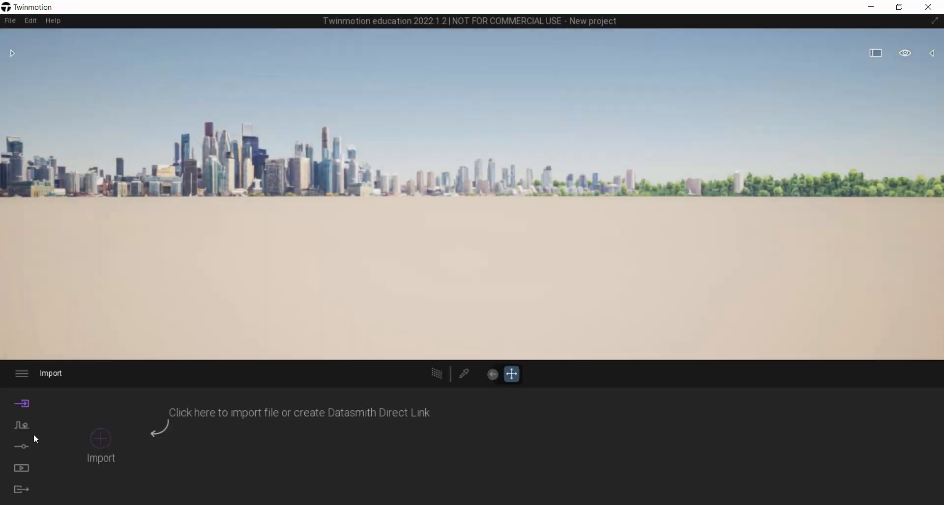
click(102, 439)
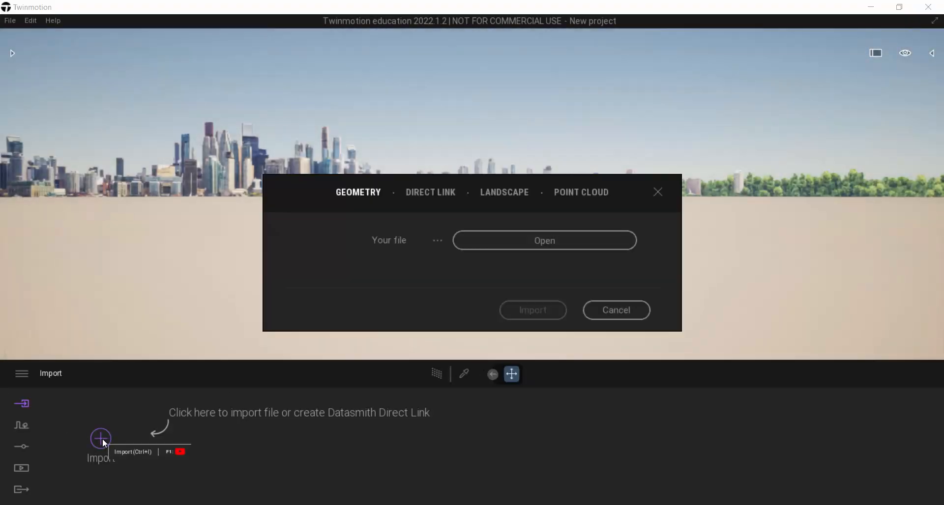
click(520, 244)
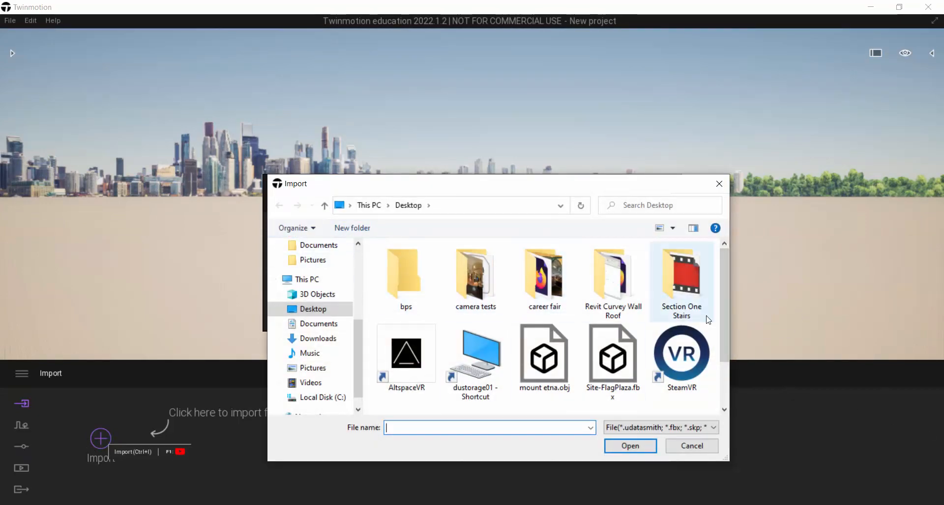
click(604, 384)
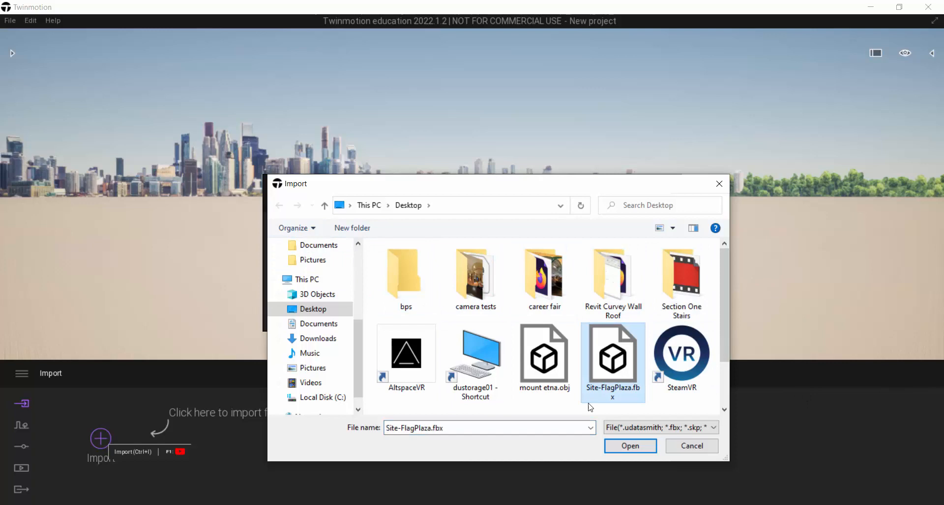
click(630, 447)
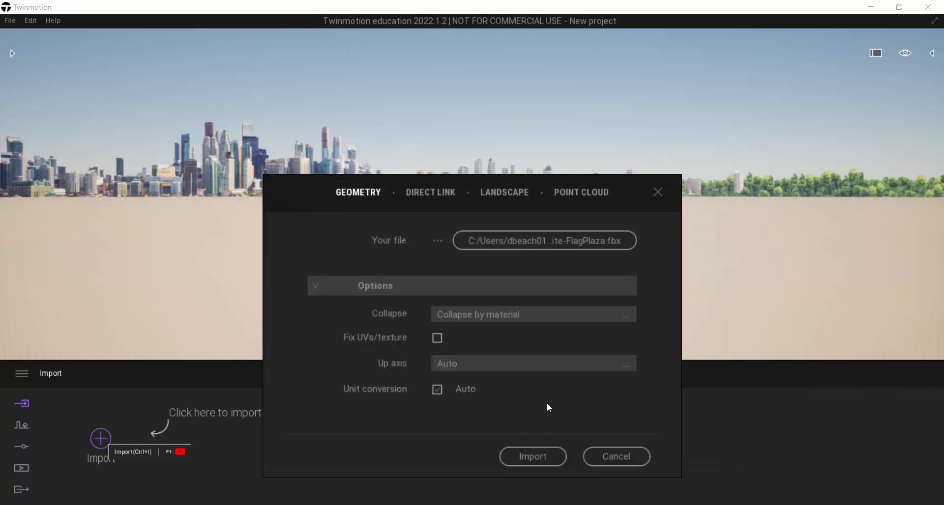
click(533, 456)
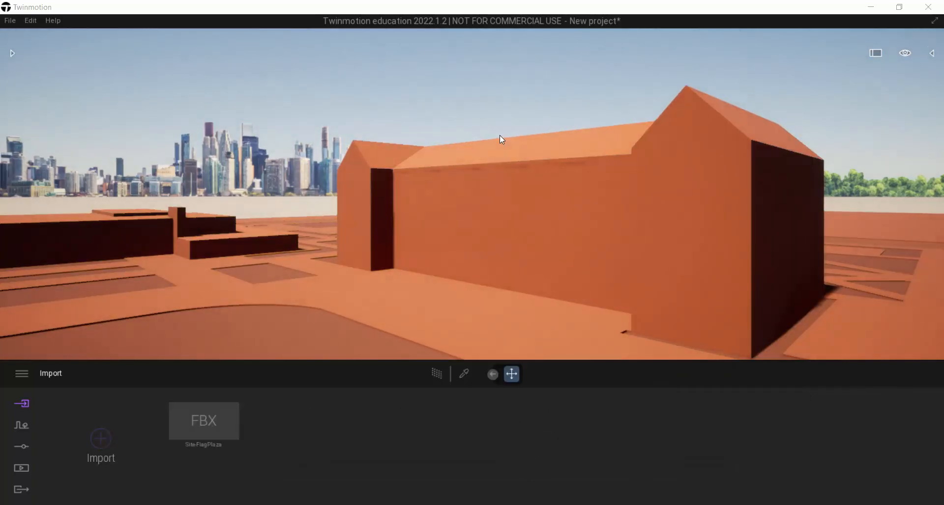
Apply the Grass 5 material from the Nature ground materials to the site's recessed lawn areas.
right_drag(438, 107, 440, 116)
scroll(441, 116, down, 5)
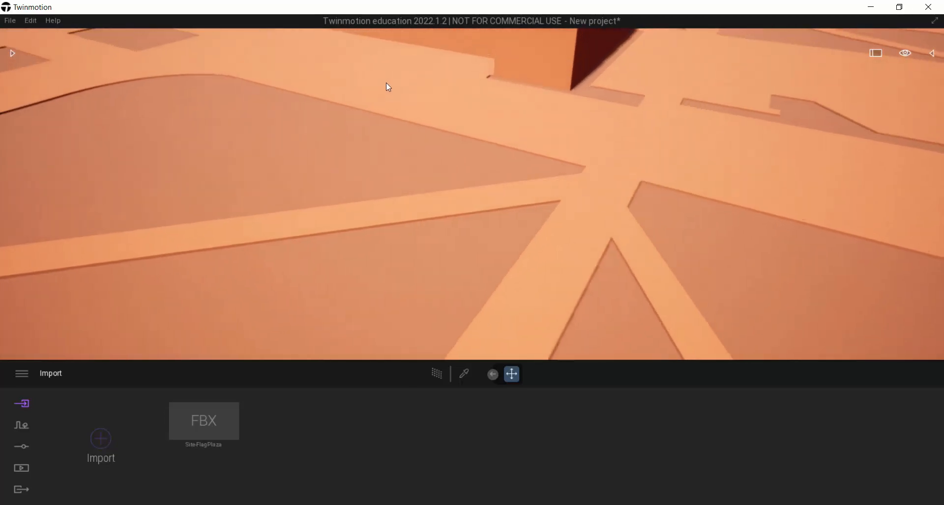
right_drag(382, 83, 344, 70)
scroll(376, 94, down, 5)
key(s)
right_drag(358, 110, 343, 96)
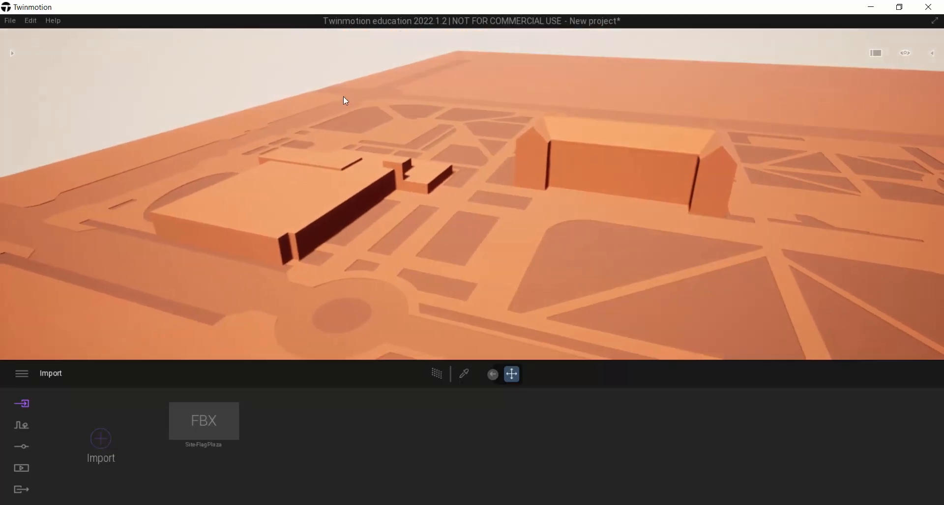
click(12, 53)
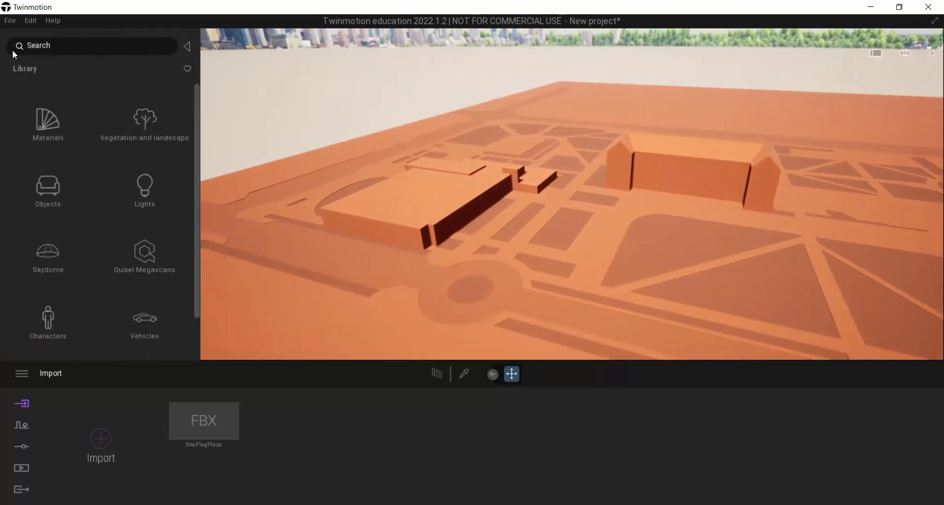
click(42, 115)
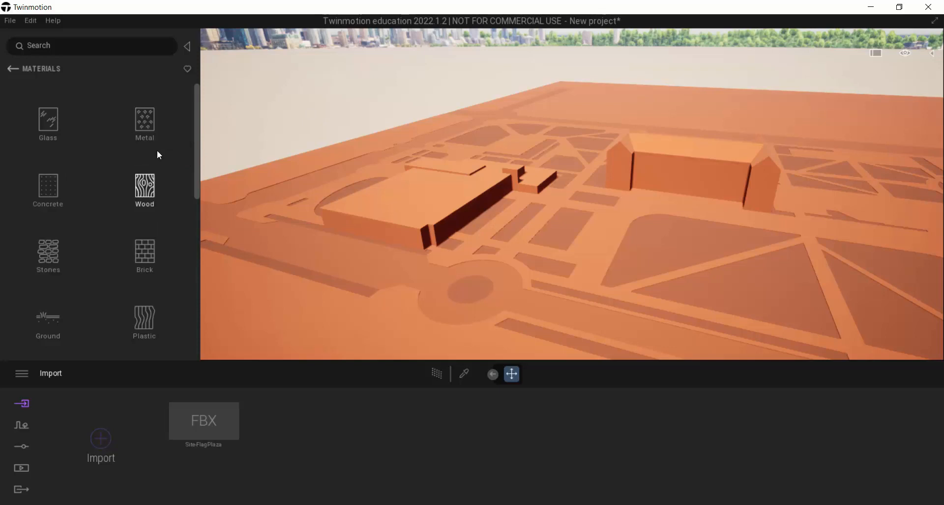
scroll(199, 170, down, 1)
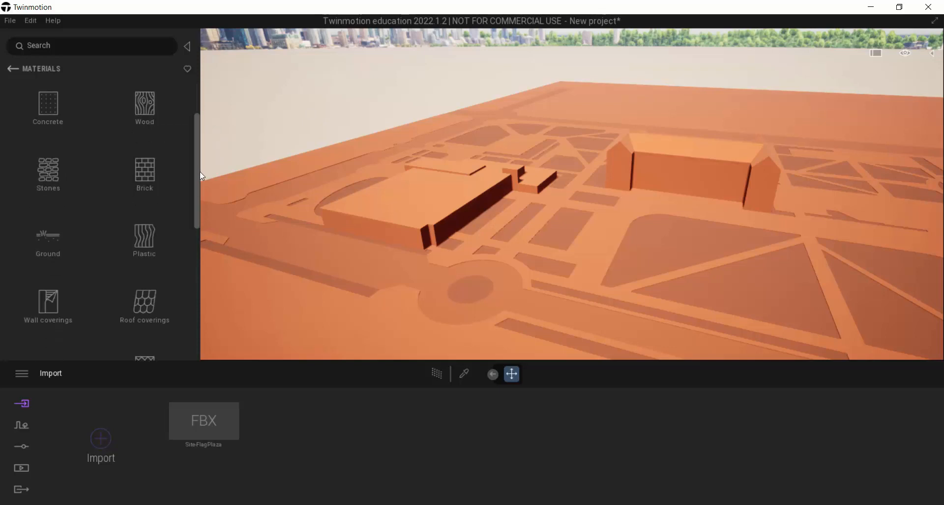
click(54, 238)
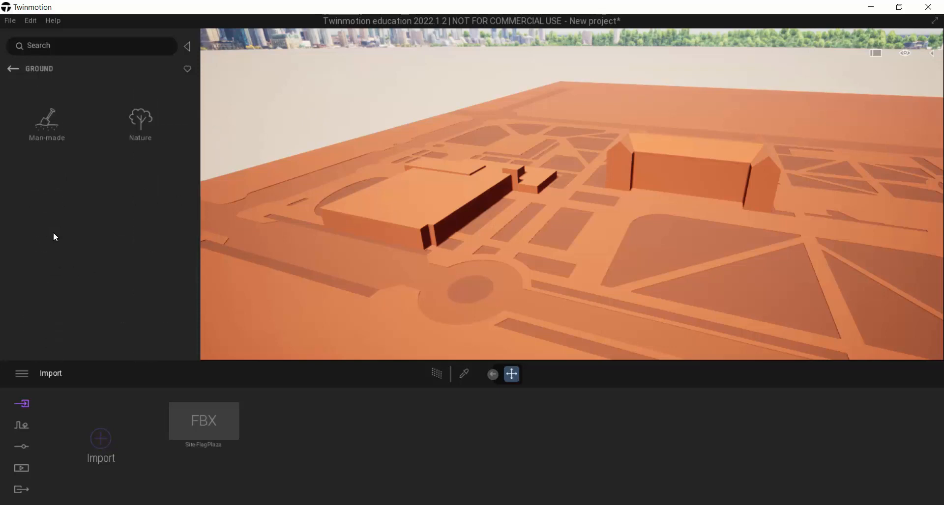
click(128, 127)
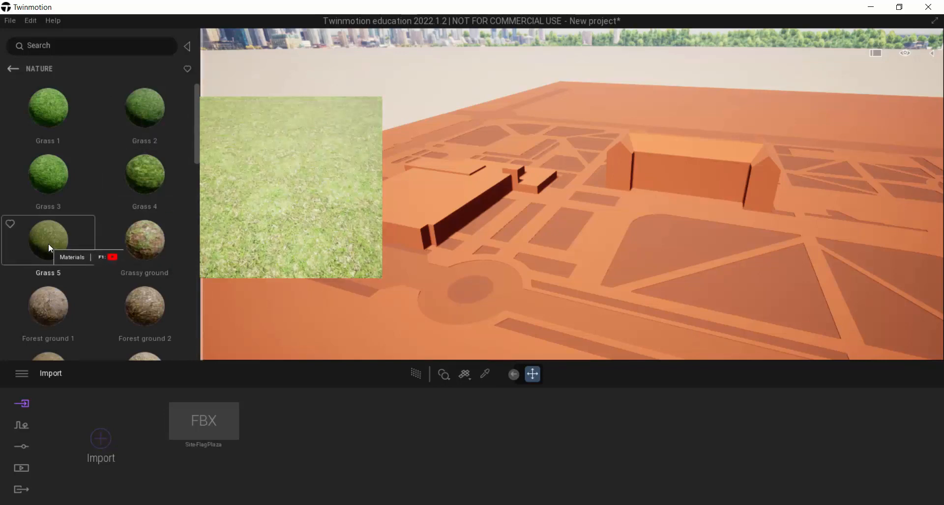
drag(54, 245, 556, 234)
Set the scale of the Grass 5 material on the lawns to 3.89.
right_drag(746, 284, 733, 264)
scroll(739, 250, up, 2)
key(w)
mouse_move(622, 436)
mouse_down()
mouse_move(611, 436)
mouse_move(615, 426)
mouse_up()
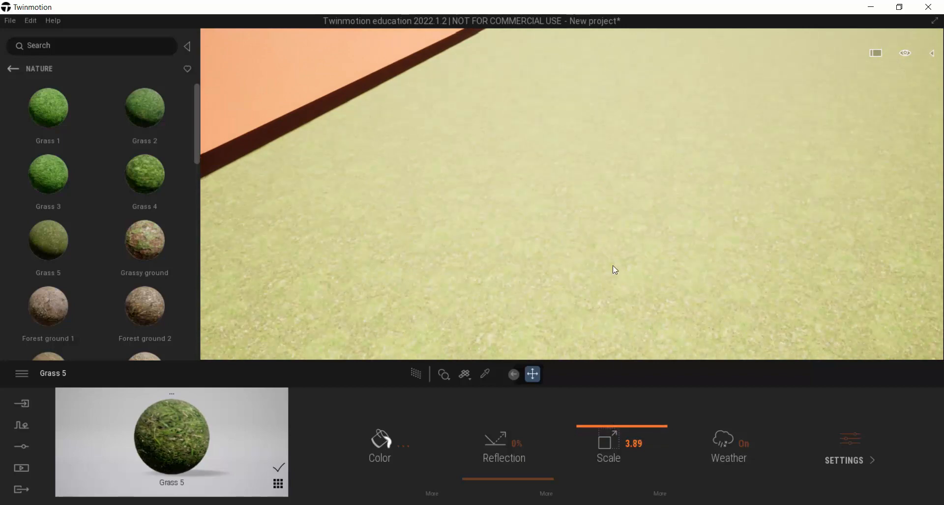
Apply the Concrete road 1 material from the Man-made ground materials to the paths between the lawns.
right_drag(614, 270, 526, 226)
key(s)
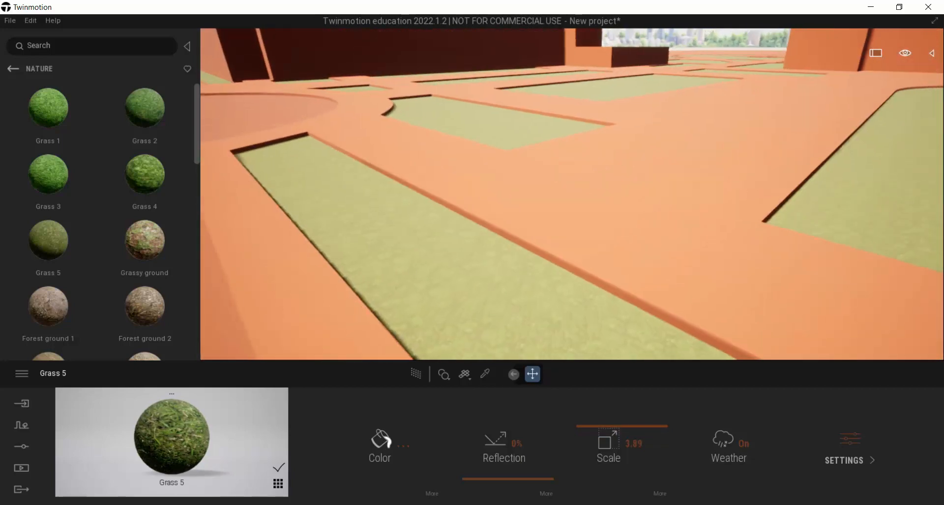
click(14, 74)
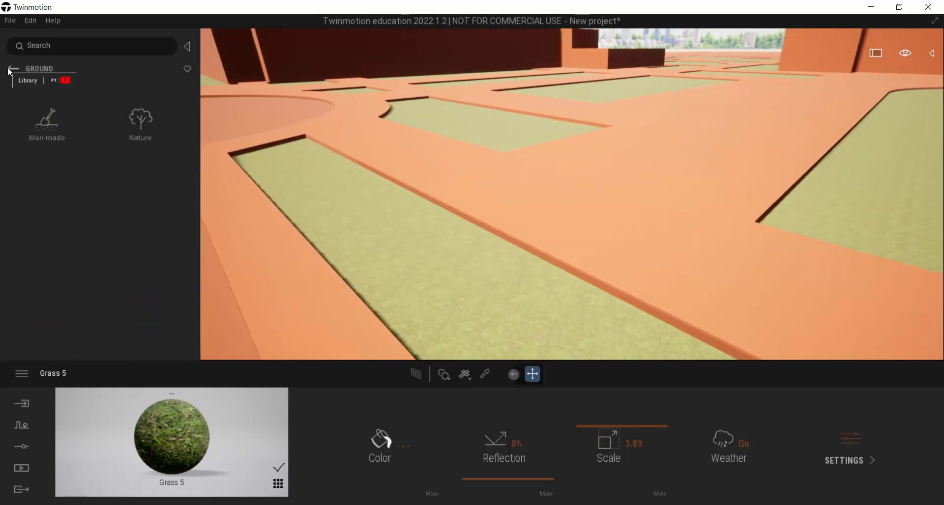
click(50, 116)
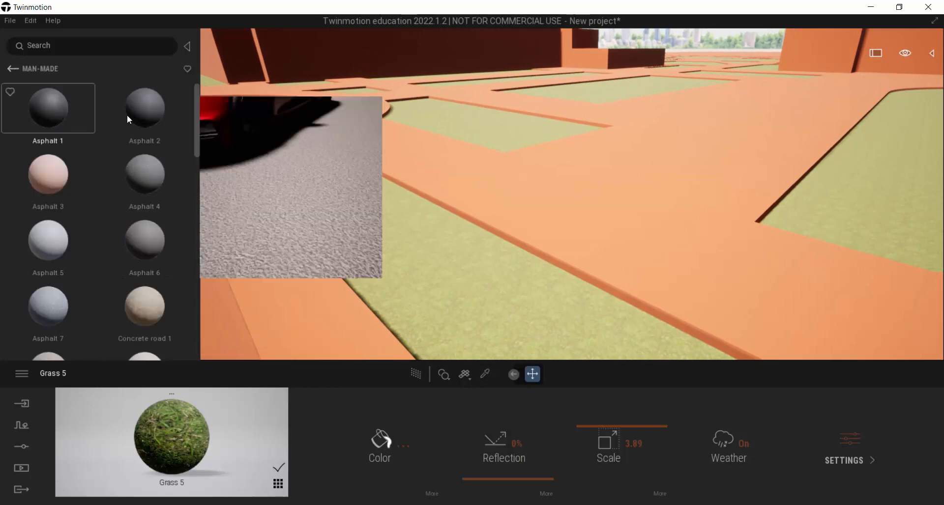
drag(201, 143, 215, 164)
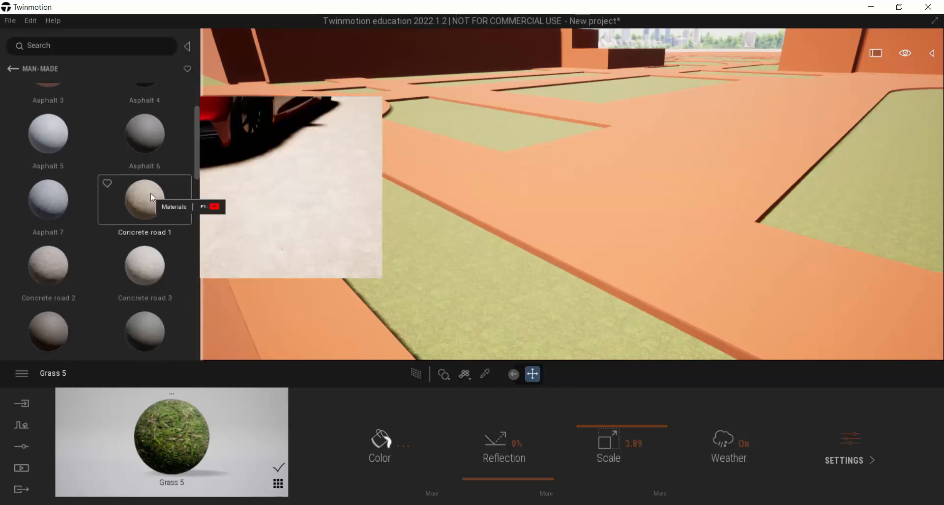
drag(151, 195, 244, 220)
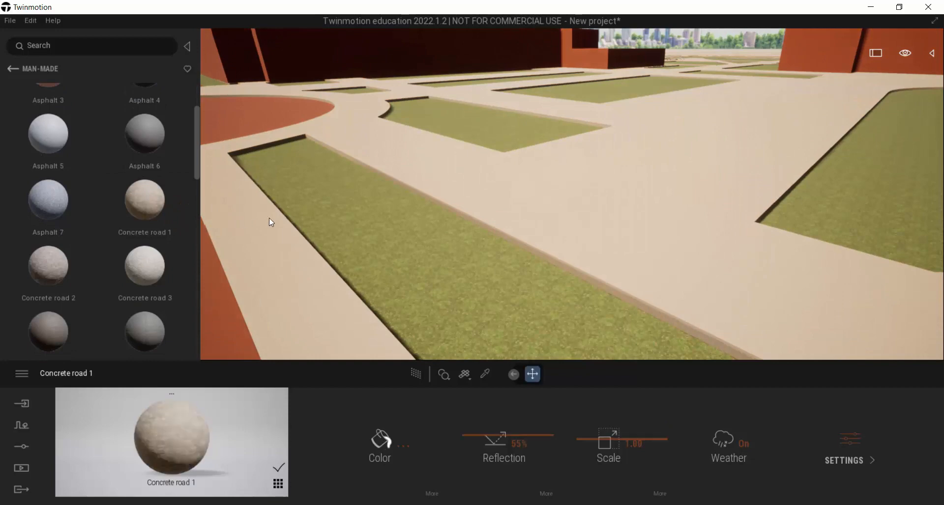
Set the scale of the Concrete road 1 material on the paths to 5.00.
right_drag(270, 217, 312, 213)
drag(613, 445, 606, 418)
right_drag(584, 95, 538, 99)
scroll(582, 89, down, 5)
scroll(539, 103, up, 8)
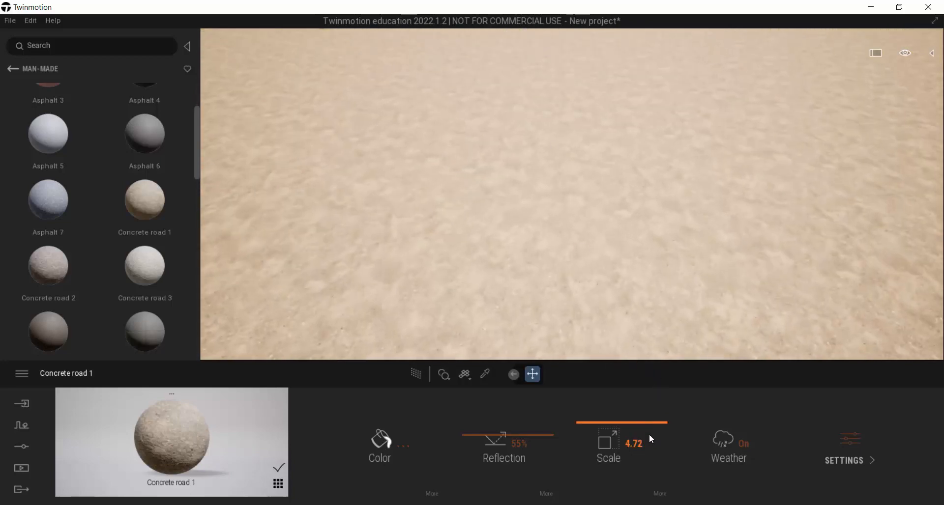
click(635, 444)
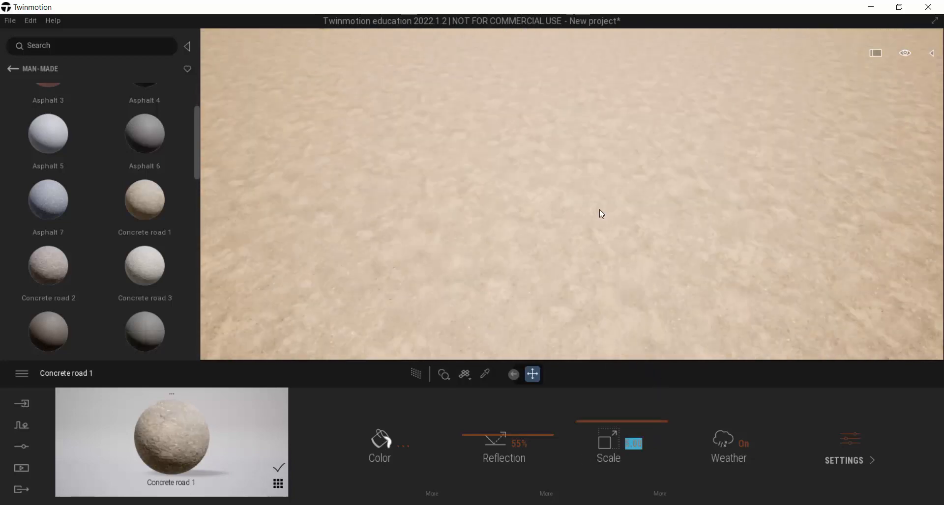
Apply the Asphalt 6 material to the road surface around the roundabout.
middle_drag(630, 154, 806, 155)
right_drag(631, 154, 741, 83)
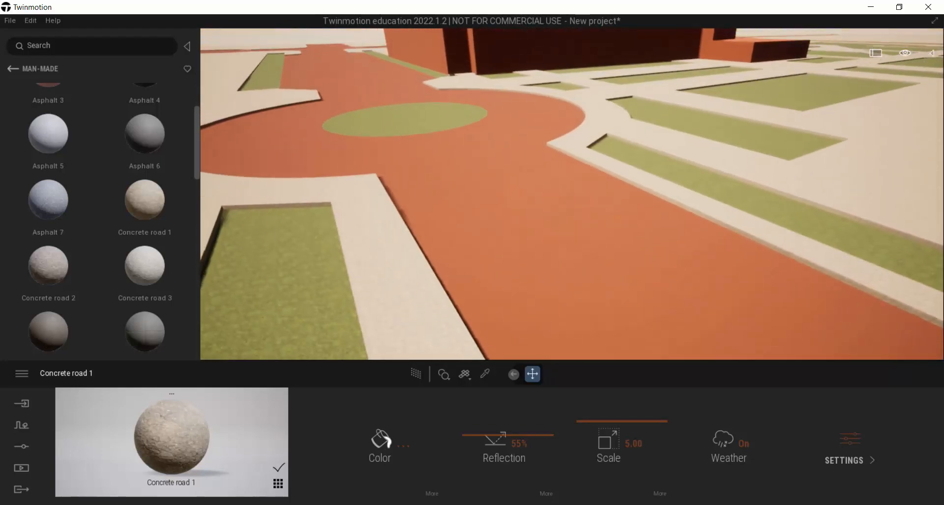
mouse_move(149, 138)
drag(158, 133, 461, 194)
Set the scale of the Asphalt 6 material on the road to 5.
right_drag(498, 279, 451, 190)
scroll(459, 174, up, 5)
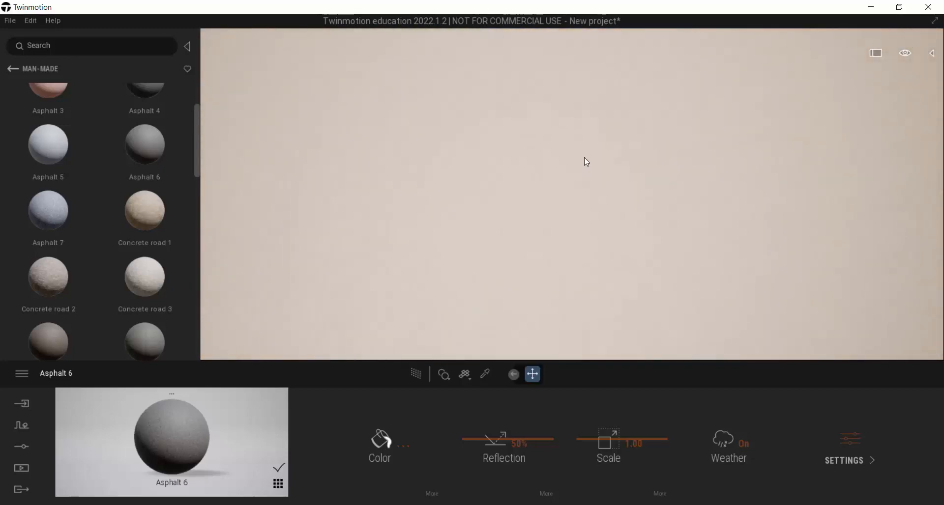
scroll(614, 278, up, 5)
scroll(616, 233, down, 5)
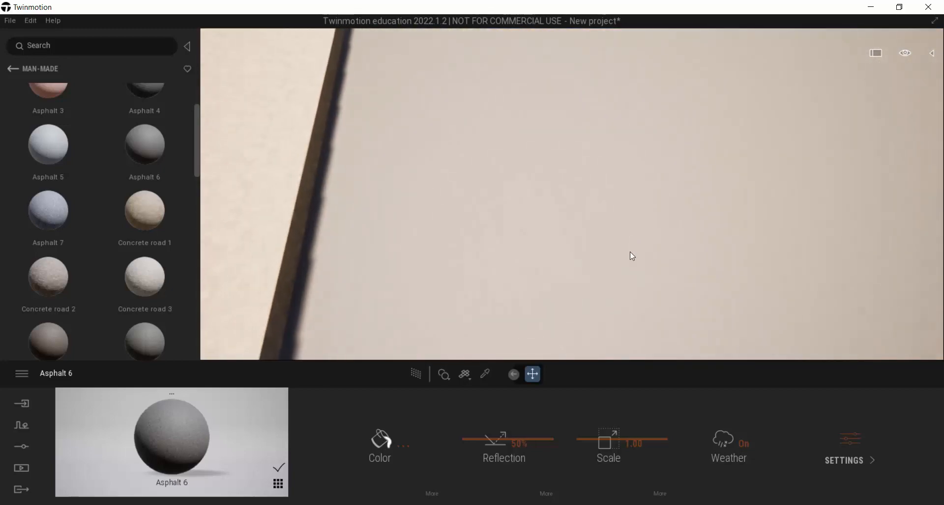
drag(630, 449, 605, 459)
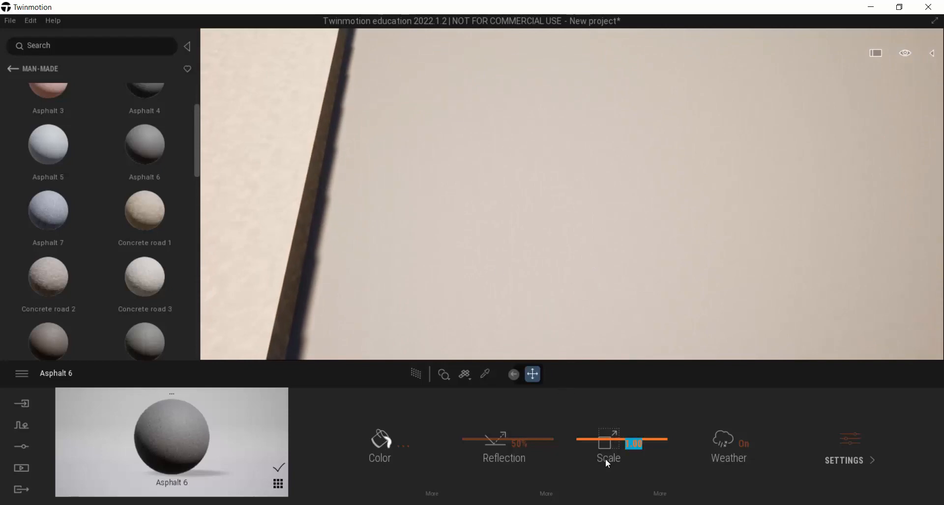
text(5)
key(Return)
Examine the newly textured road, paths and lawns between the two buildings.
right_drag(659, 315, 796, 212)
key(s)
right_drag(572, 194, 447, 175)
key(w)
key(s)
key(a)
right_drag(672, 163, 671, 145)
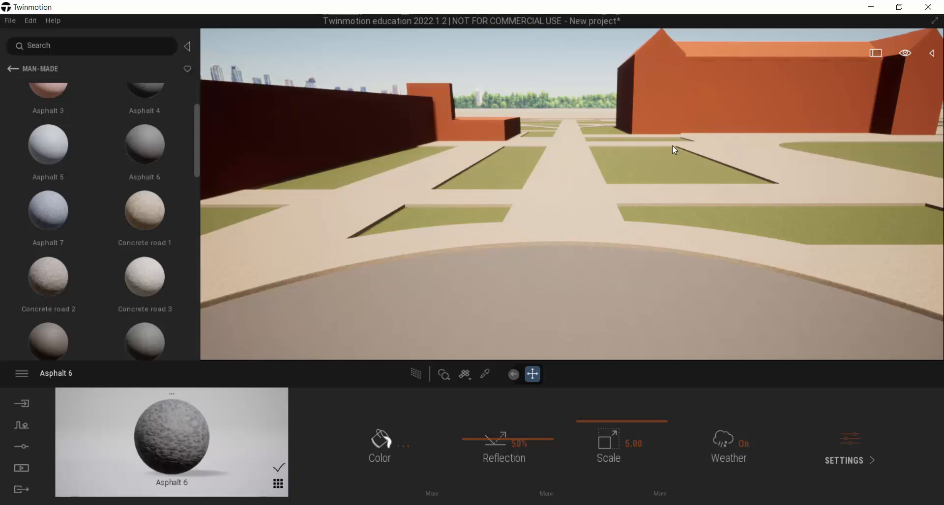
Return the library to the list of Materials categories.
click(11, 68)
click(11, 68)
click(11, 68)
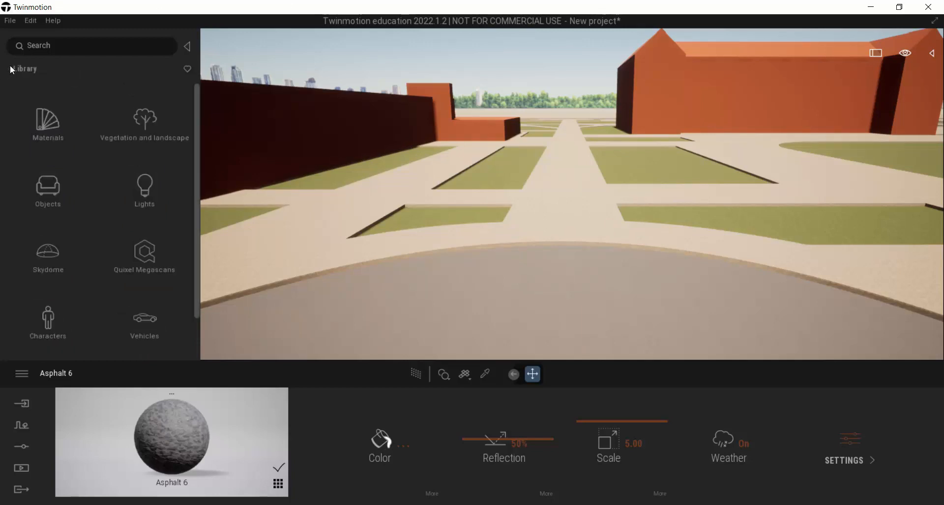
click(51, 124)
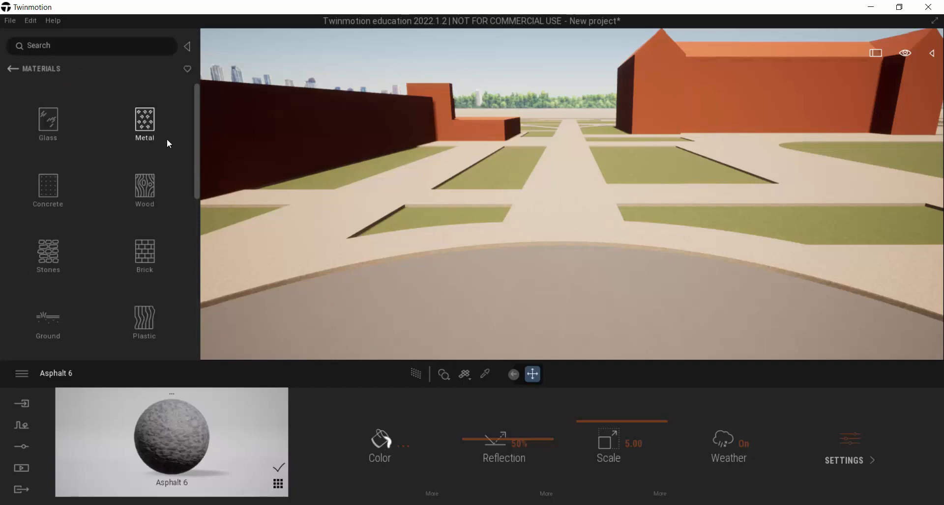
Examine the flat-roofed building's walls and the edges where they meet the paths and lawns.
right_drag(583, 97, 515, 50)
key(a)
key(w)
key(w)
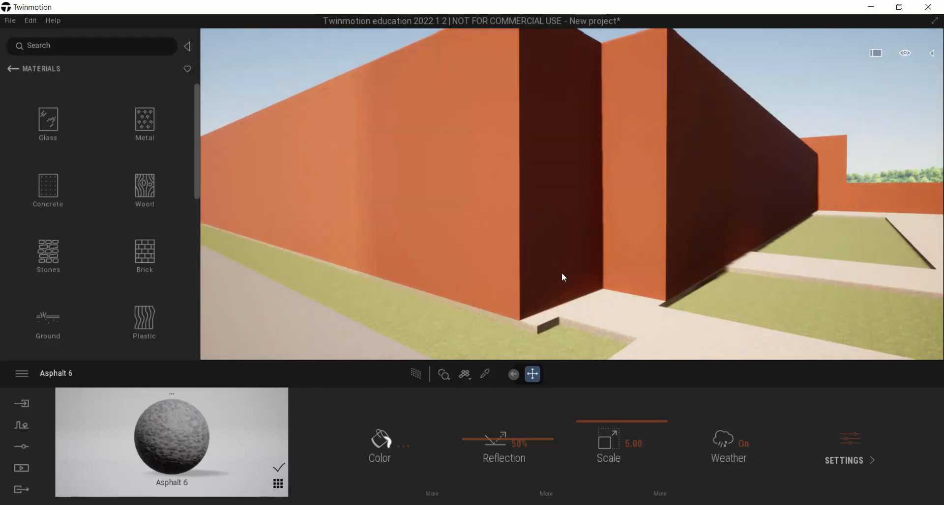
key(w)
key(d)
mouse_move(645, 264)
right_down()
mouse_move(627, 272)
mouse_move(642, 267)
right_up()
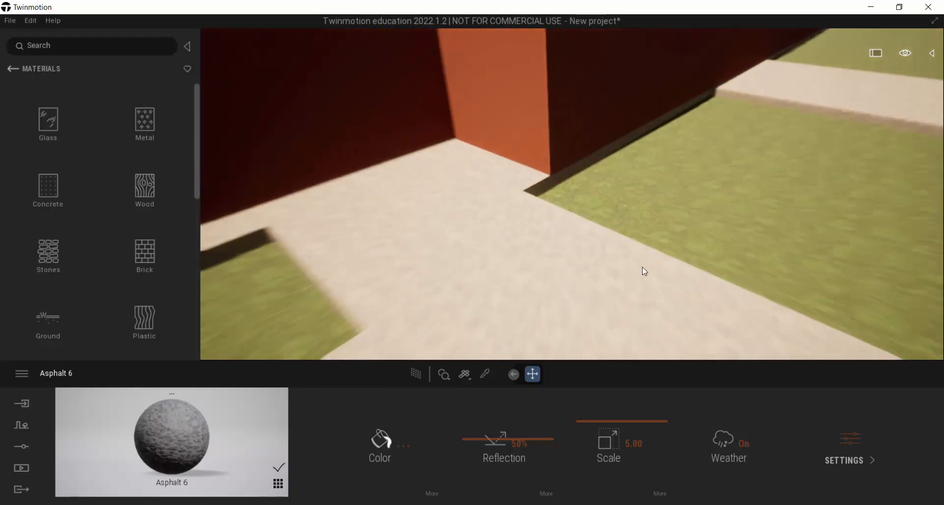
key(w)
key(s)
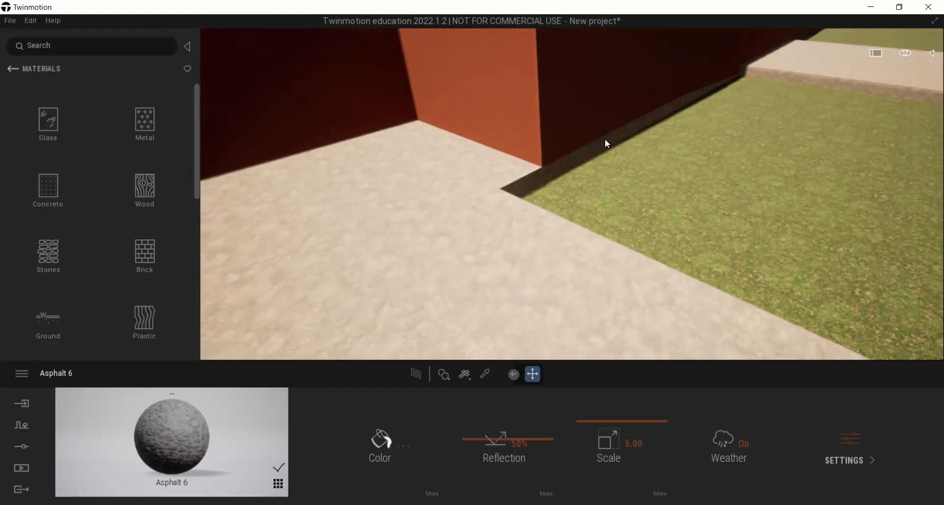
key(s)
key(a)
right_drag(605, 141, 643, 107)
key(w)
key(w)
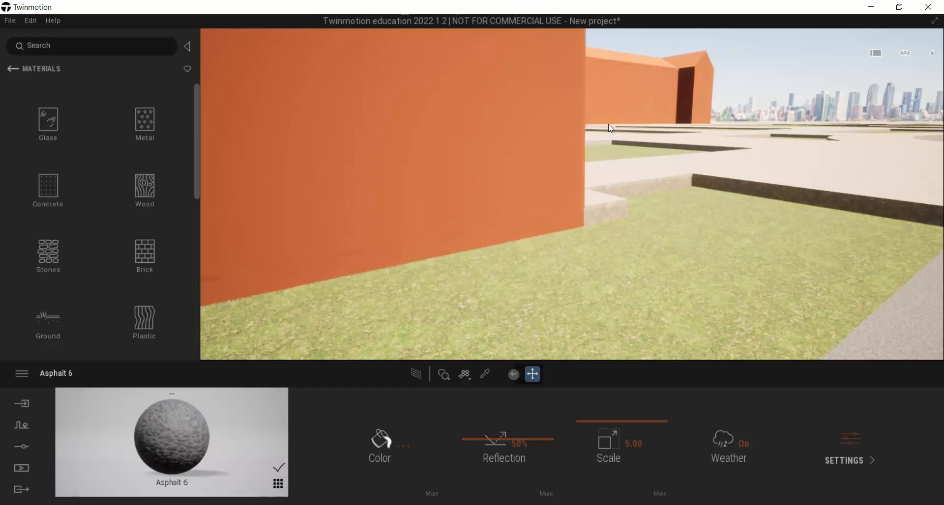
Try to apply the path's sampled Concrete road 1 material to the walls of the flat-roofed building.
right_drag(606, 120, 617, 103)
scroll(603, 122, down, 4)
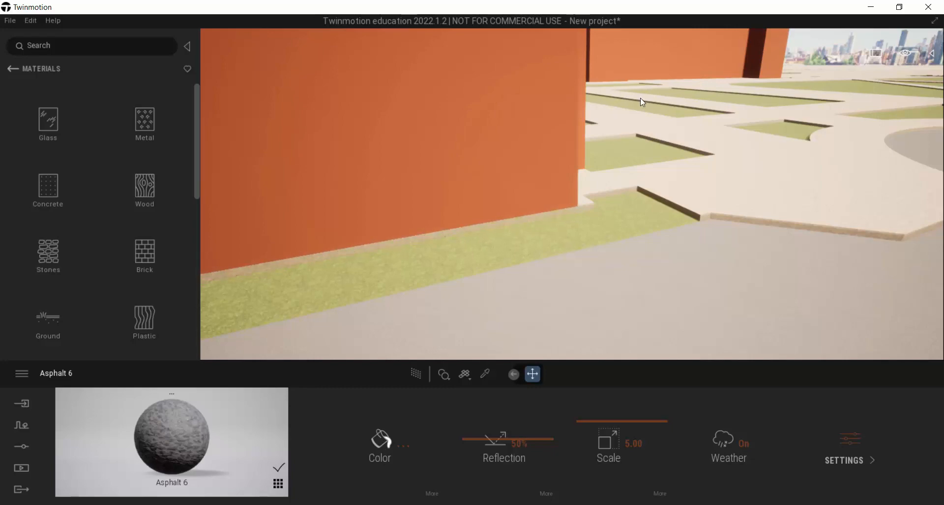
scroll(643, 98, up, 2)
scroll(611, 181, up, 4)
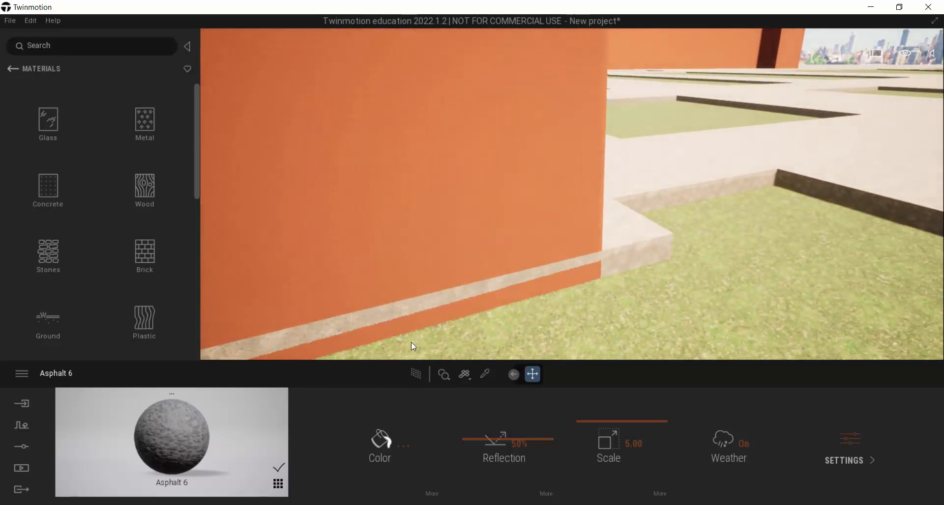
click(485, 374)
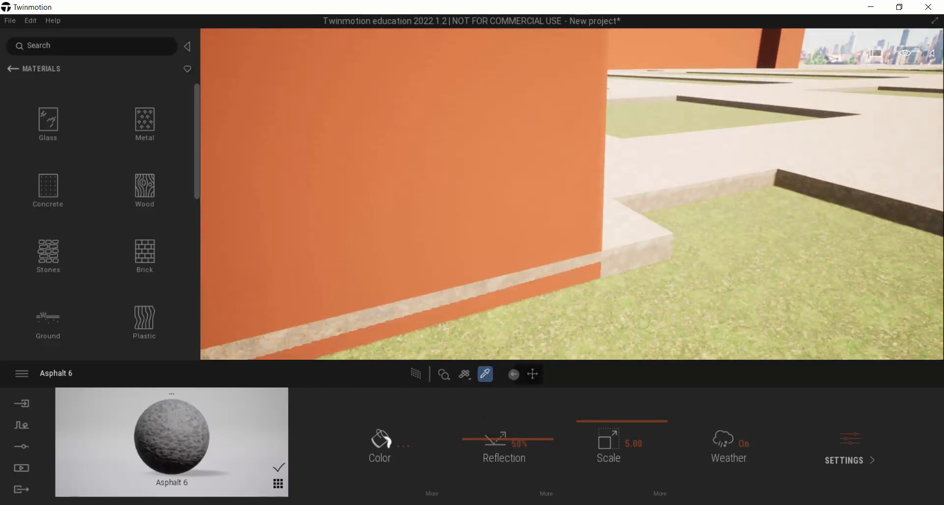
click(664, 218)
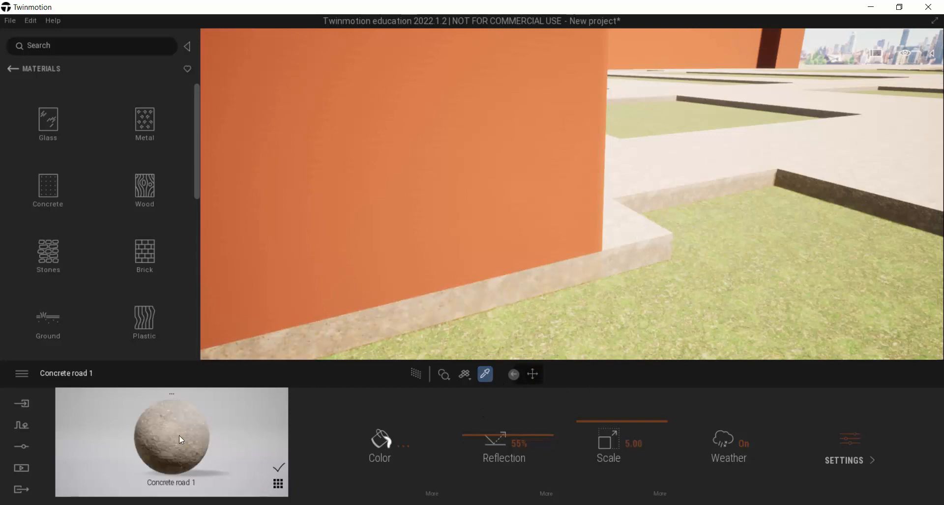
click(474, 208)
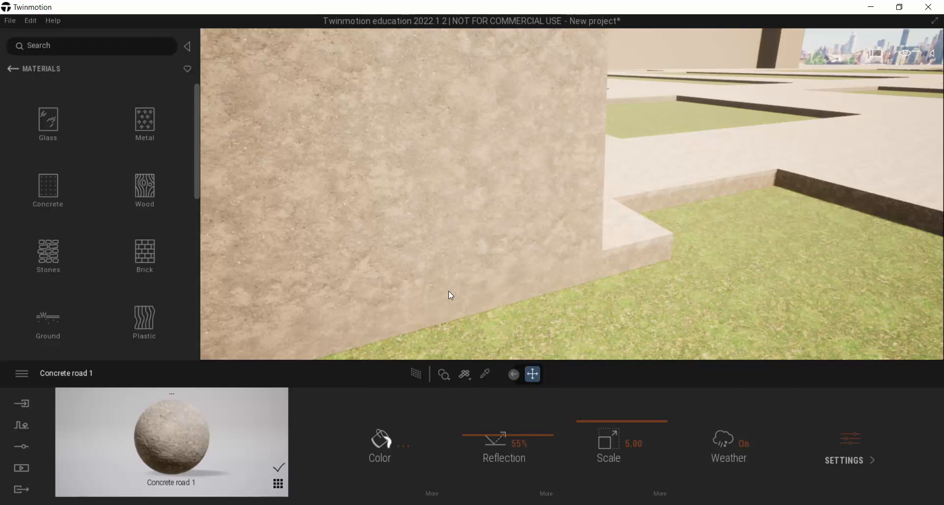
key(ctrl+z)
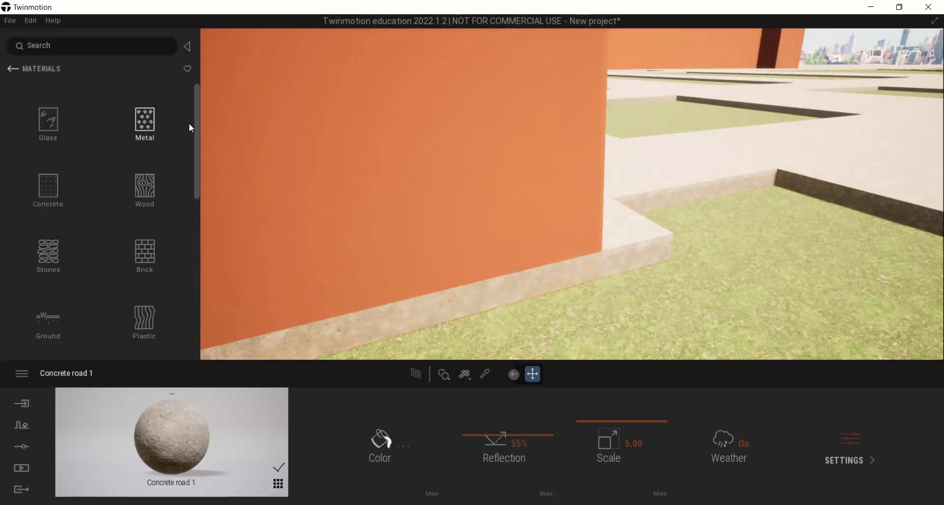
Apply the Matte painted wall material from the Wall coverings category to the orange walls of the buildings.
drag(197, 120, 191, 189)
click(51, 206)
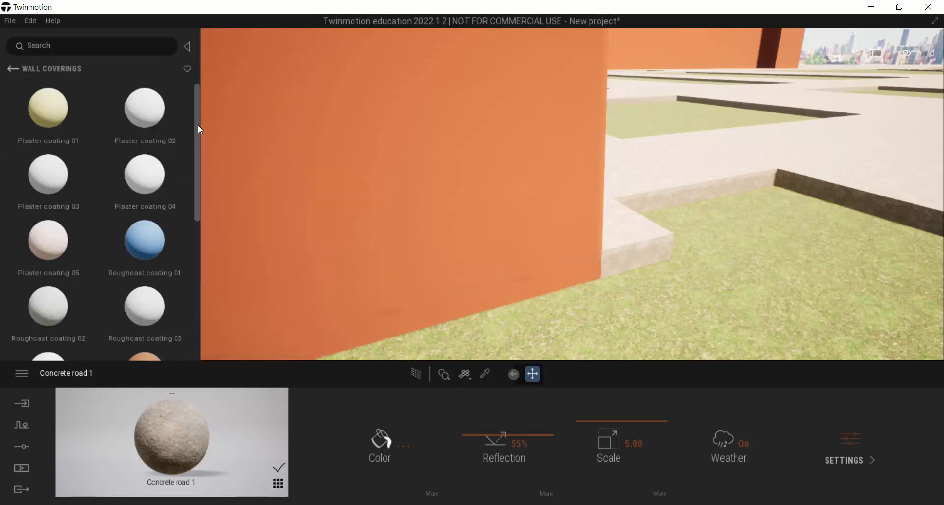
drag(198, 129, 193, 224)
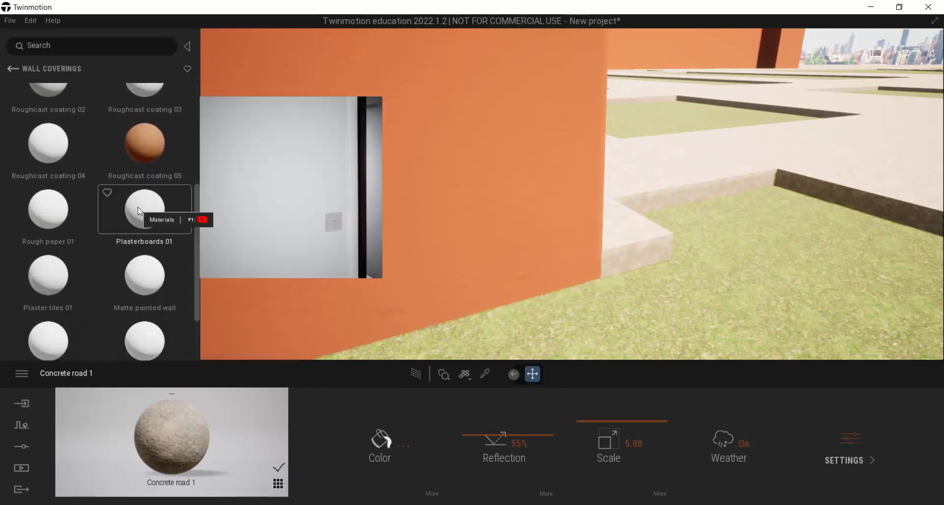
click(137, 208)
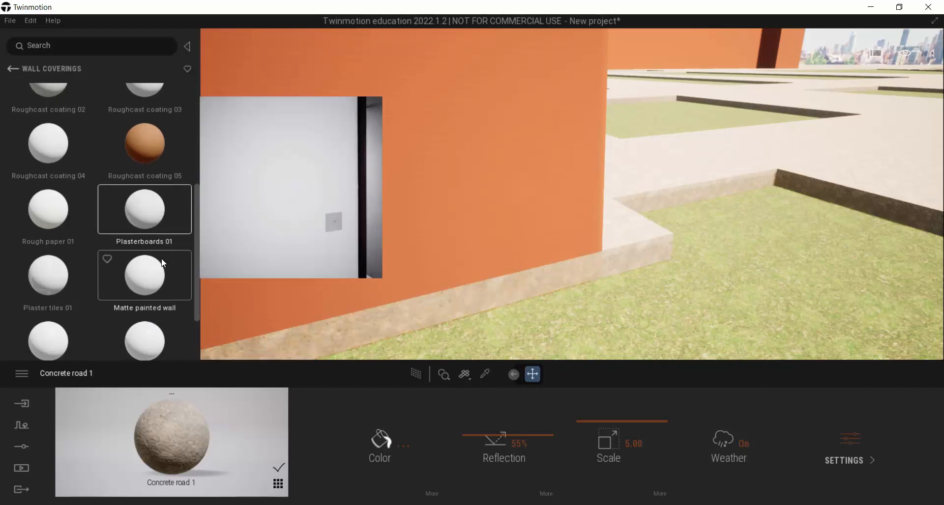
mouse_move(137, 210)
mouse_down()
mouse_move(547, 169)
mouse_move(143, 205)
mouse_move(197, 215)
mouse_move(195, 232)
mouse_move(131, 243)
mouse_move(140, 228)
mouse_move(132, 226)
mouse_move(331, 203)
mouse_move(465, 158)
mouse_up()
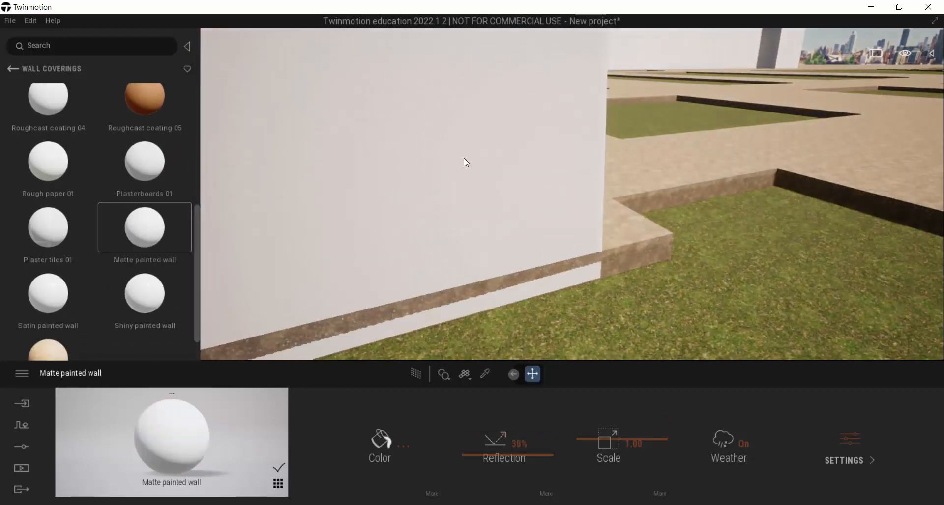
Tint the Matte painted wall material a muted warm beige, about RGB 197, 186, 178.
click(403, 446)
click(372, 247)
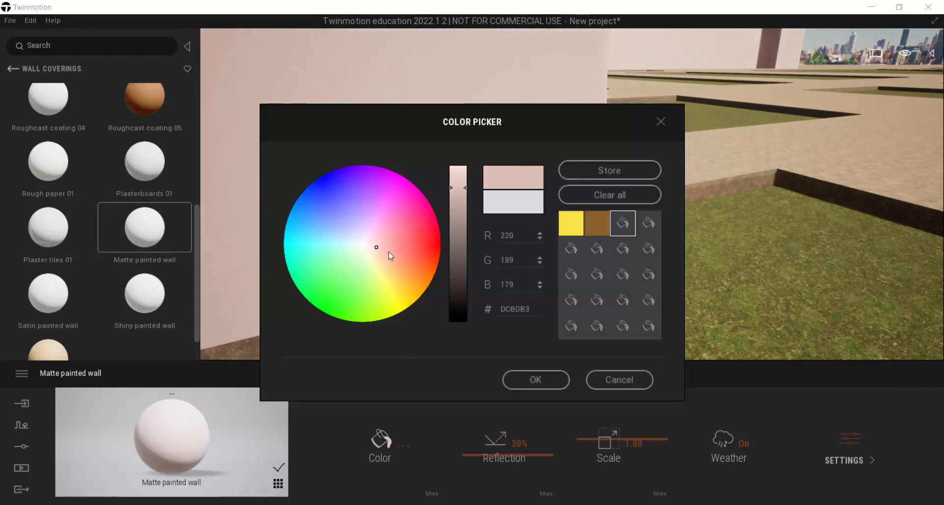
click(377, 248)
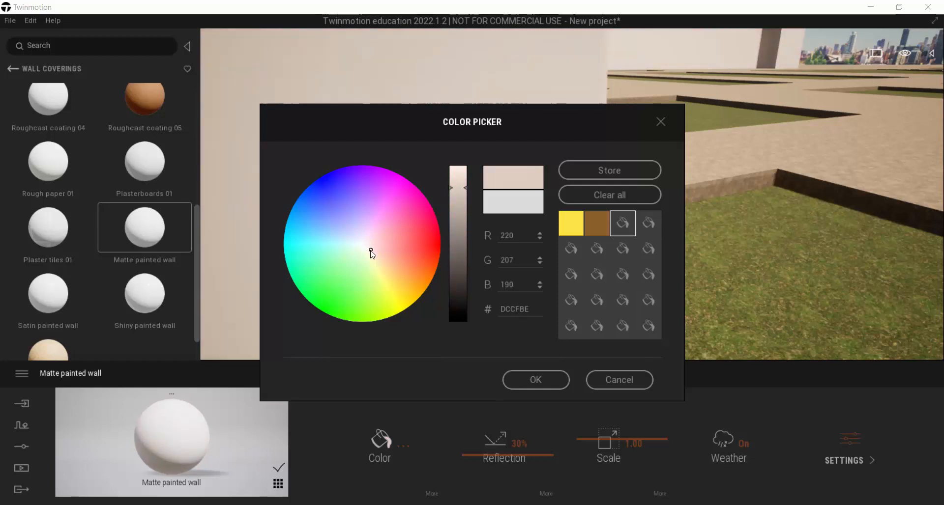
click(369, 248)
drag(451, 189, 457, 209)
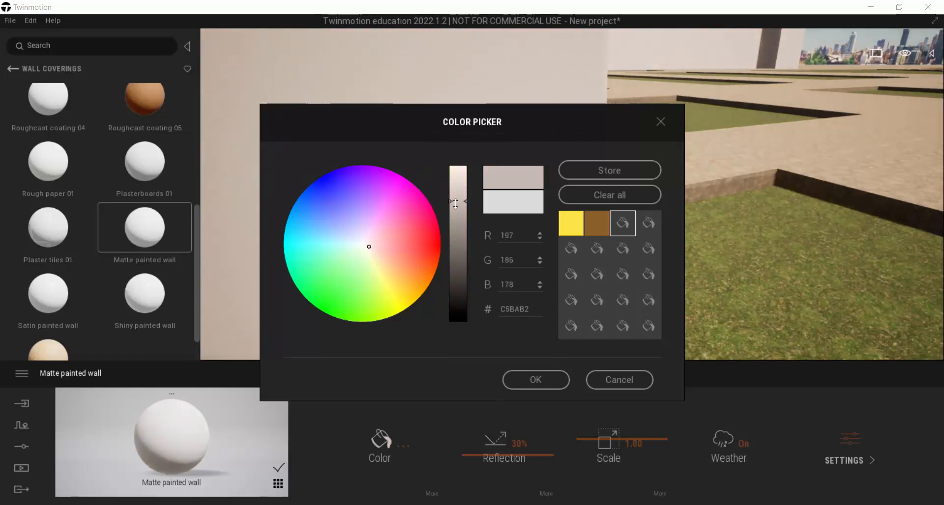
click(541, 379)
mouse_move(622, 178)
right_down()
mouse_move(654, 148)
mouse_move(622, 178)
right_up()
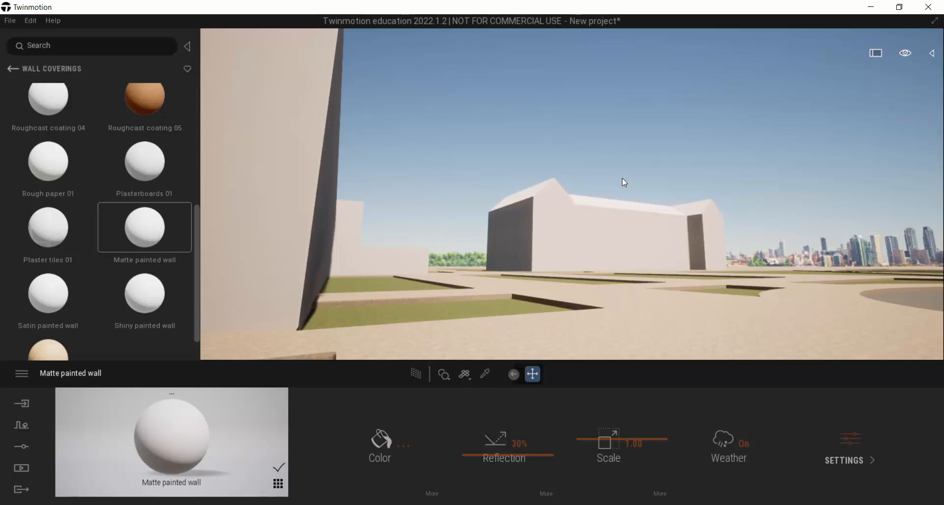
right_drag(617, 187, 556, 211)
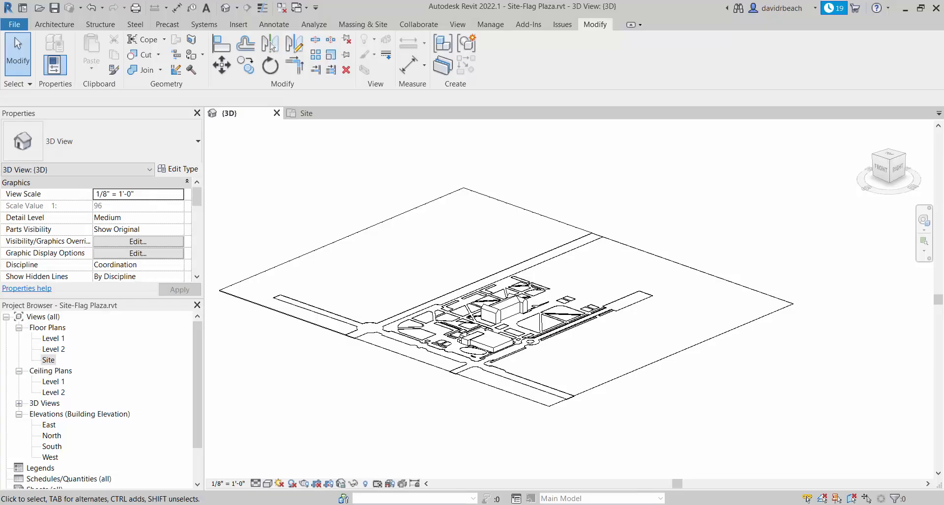
Switch to Revit and examine the flat-roofed building's corner where its base meets the raised paving.
scroll(477, 321, up, 10)
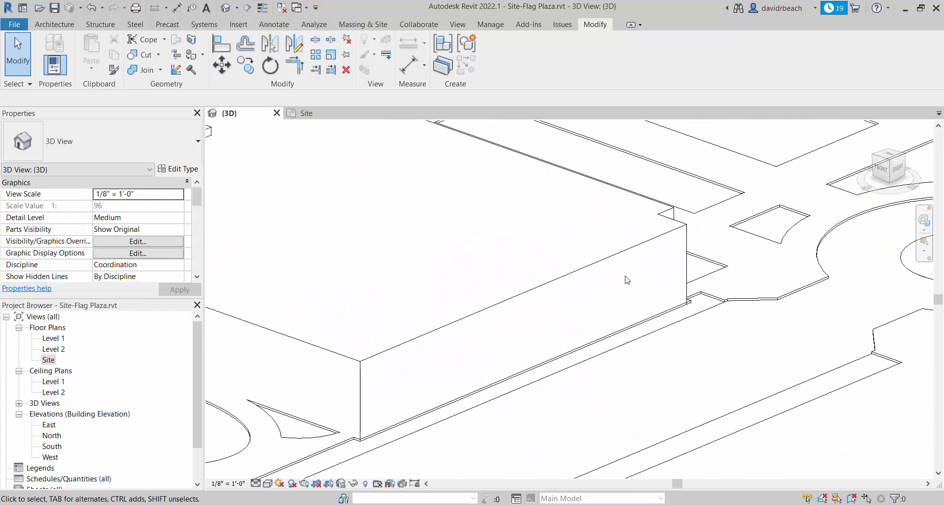
click(632, 250)
shift+middle_drag(647, 316, 438, 318)
middle_drag(437, 318, 731, 322)
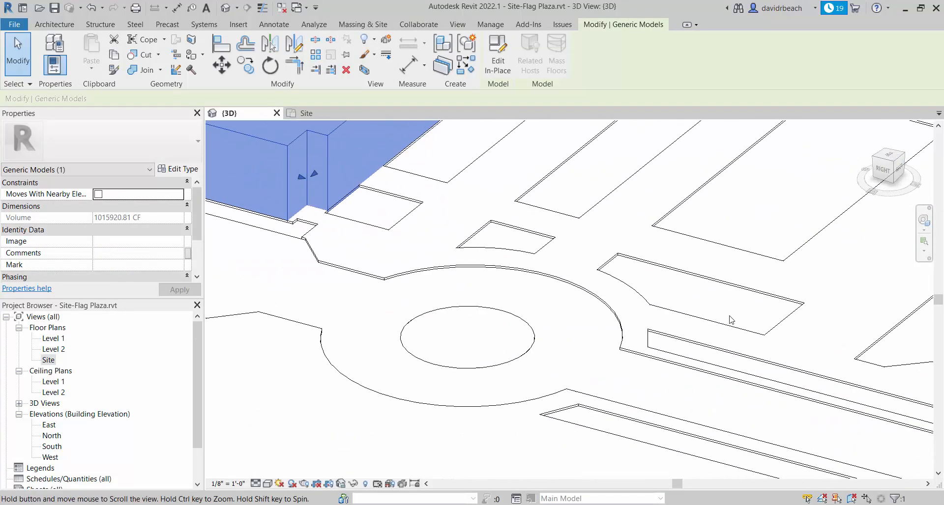
scroll(314, 200, up, 2)
middle_drag(318, 201, 531, 226)
scroll(524, 233, up, 6)
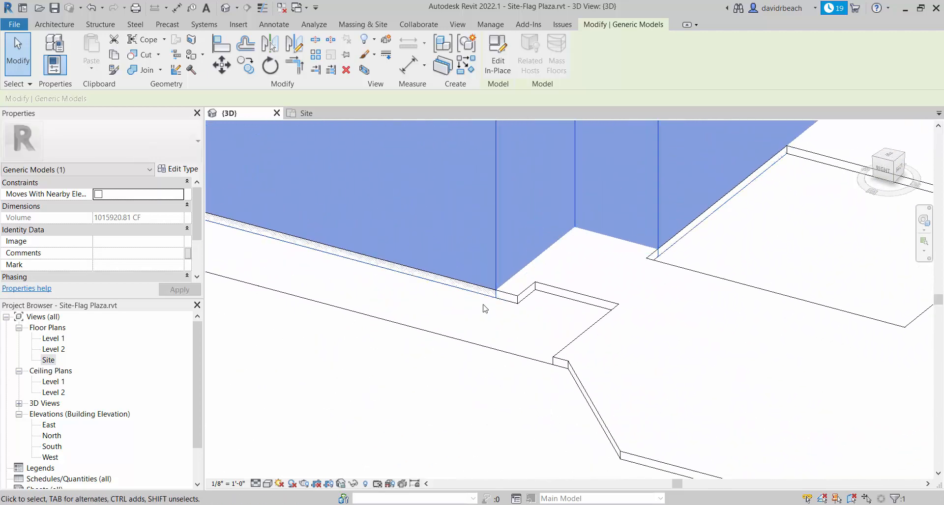
scroll(485, 298, up, 6)
Check the start and end offsets of the site paving's void extrusion in the in-place editor, finishing without saving the project.
click(552, 304)
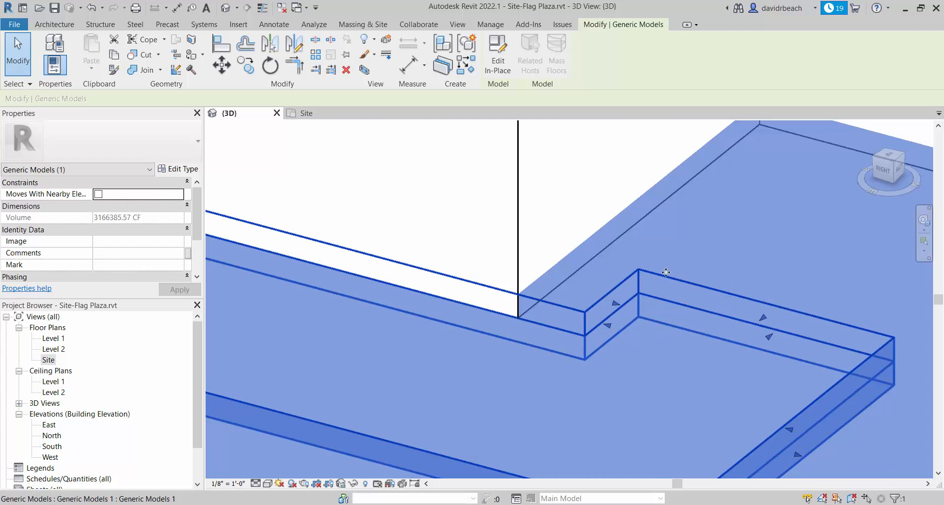
click(498, 56)
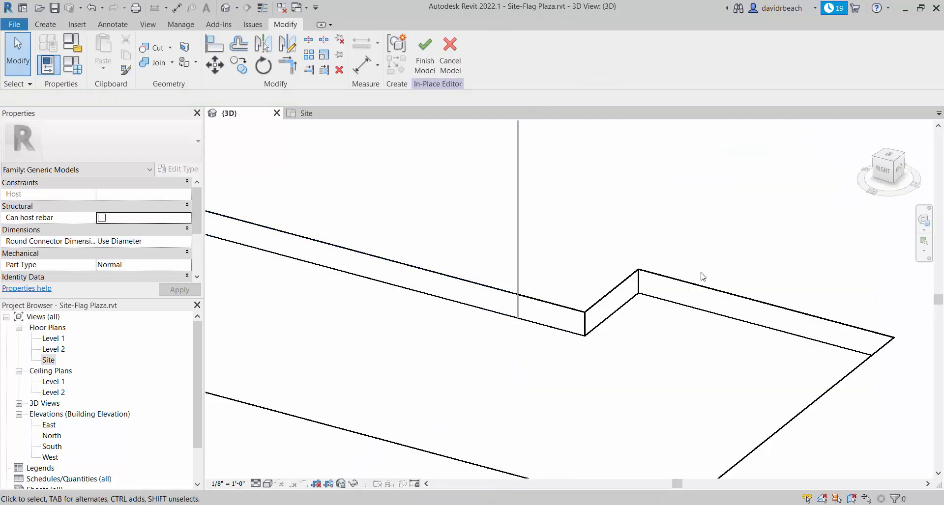
click(683, 281)
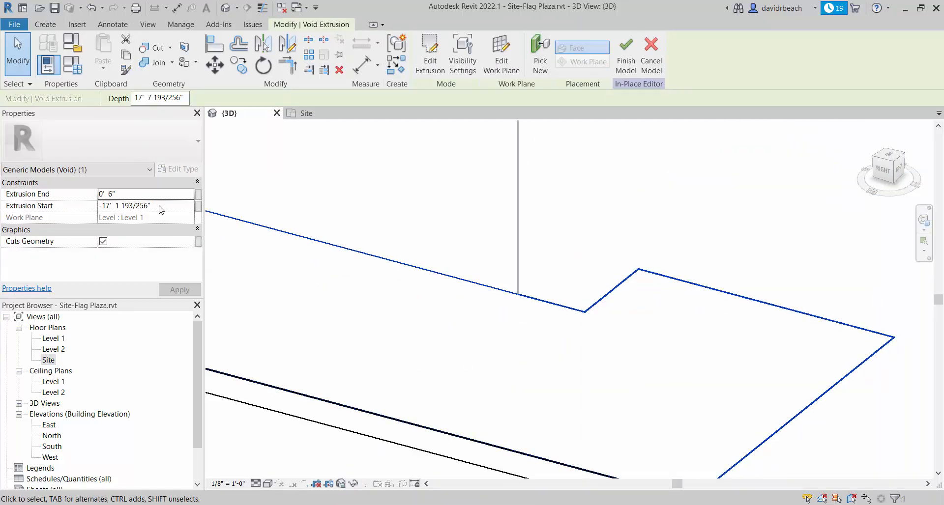
click(639, 259)
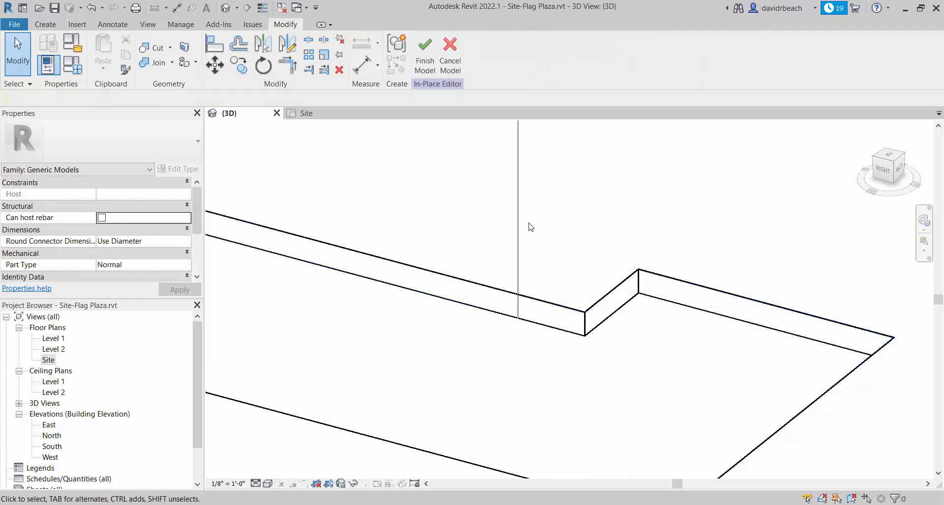
scroll(532, 314, down, 5)
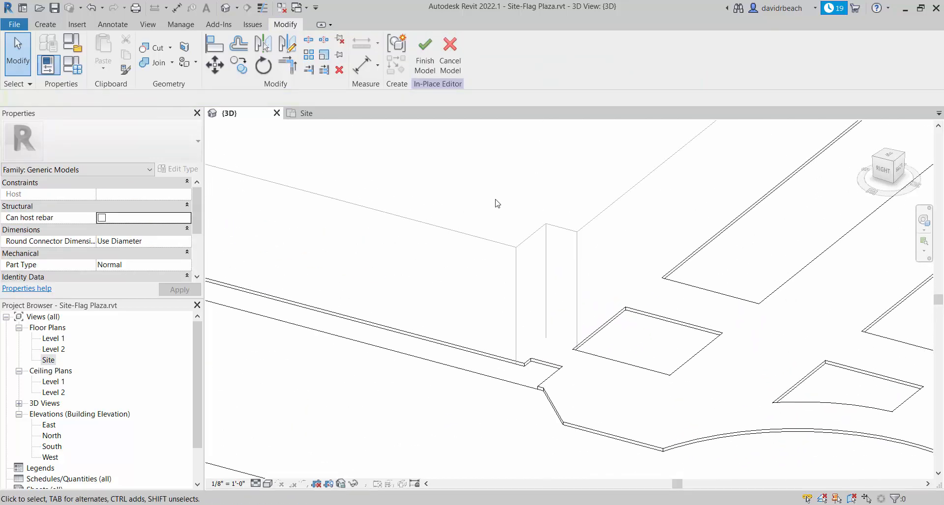
click(423, 66)
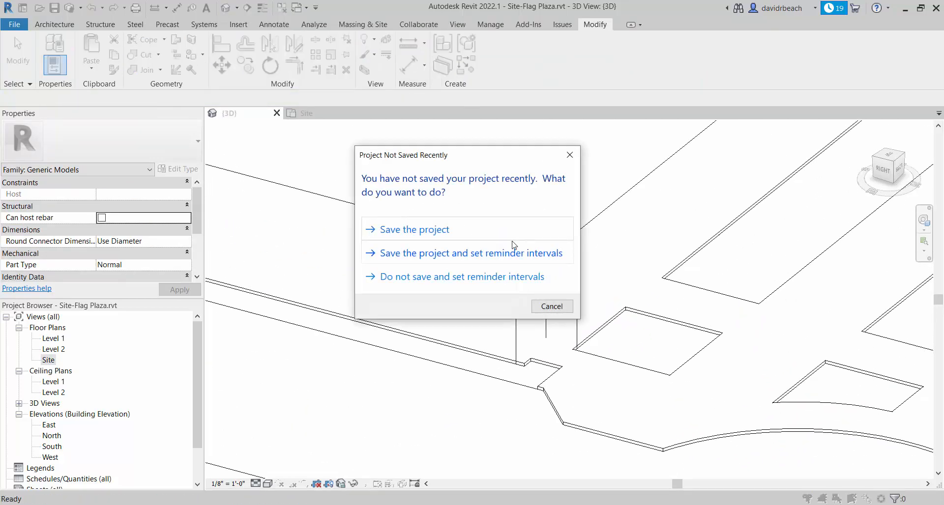
click(550, 305)
Edit the buildings' in-place model and set the extrusion start of the flat-roofed building's large main volume to 0' 6".
click(282, 207)
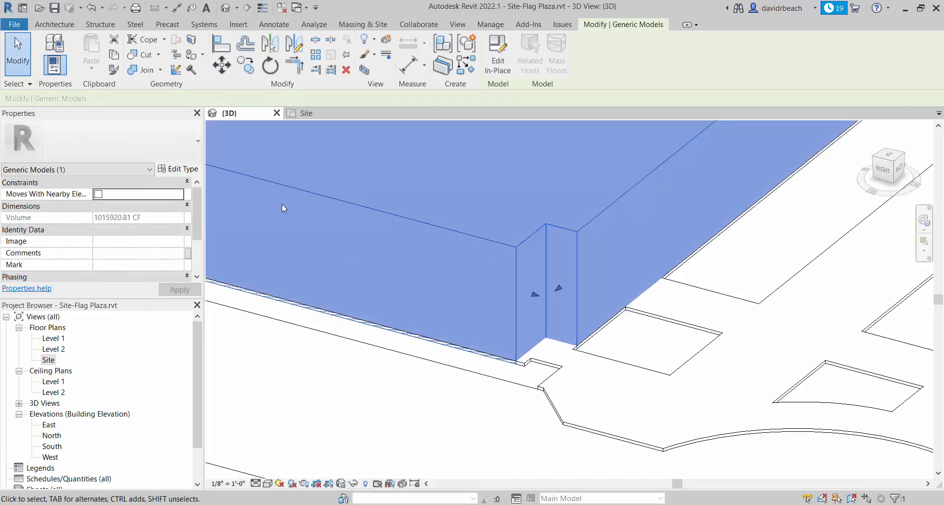
click(498, 55)
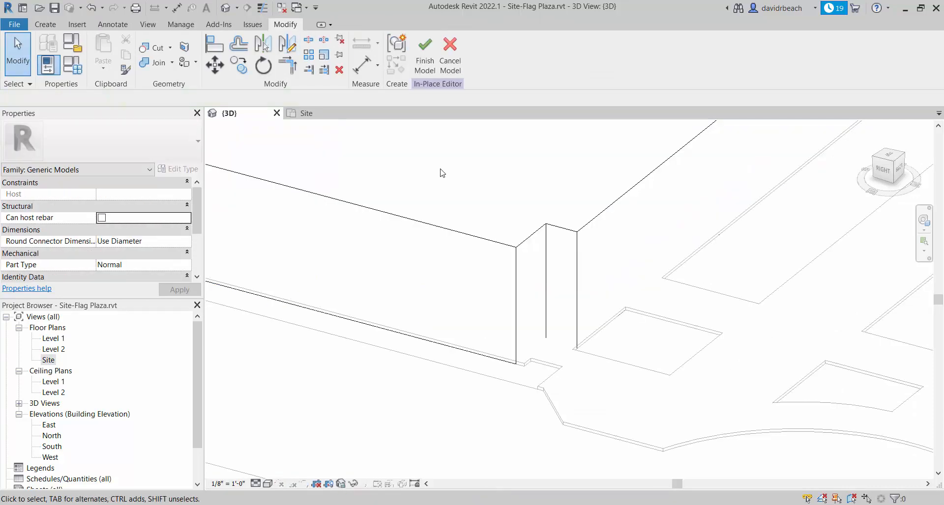
scroll(329, 331, down, 5)
middle_drag(329, 331, 609, 322)
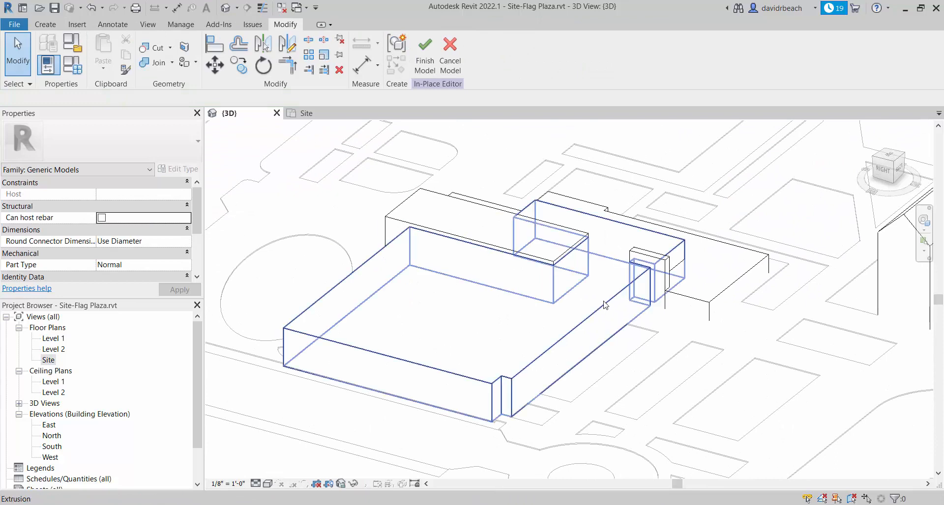
click(559, 288)
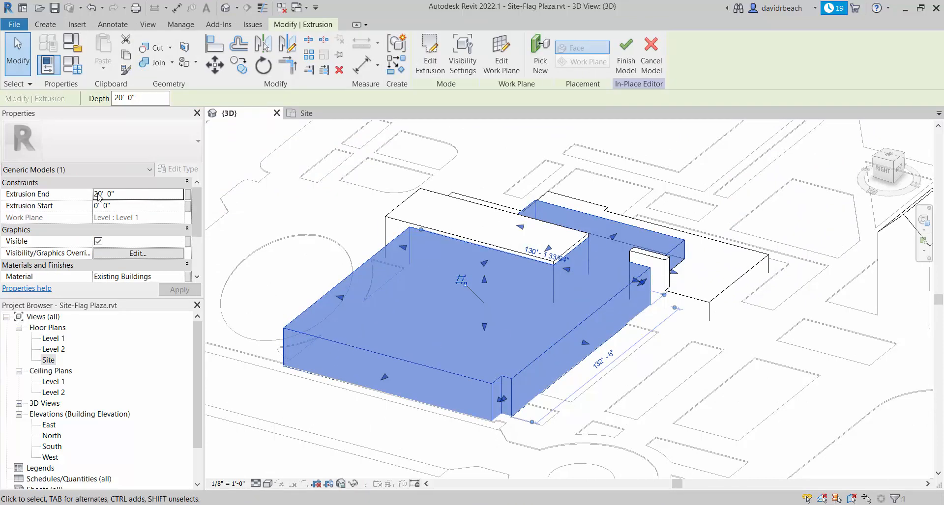
click(120, 206)
text(0)
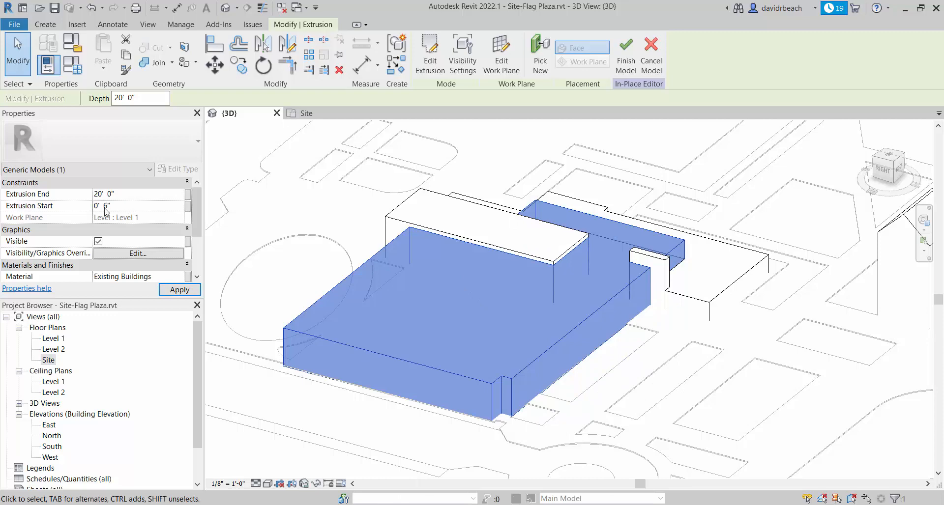
key(Return)
middle_drag(667, 268, 636, 295)
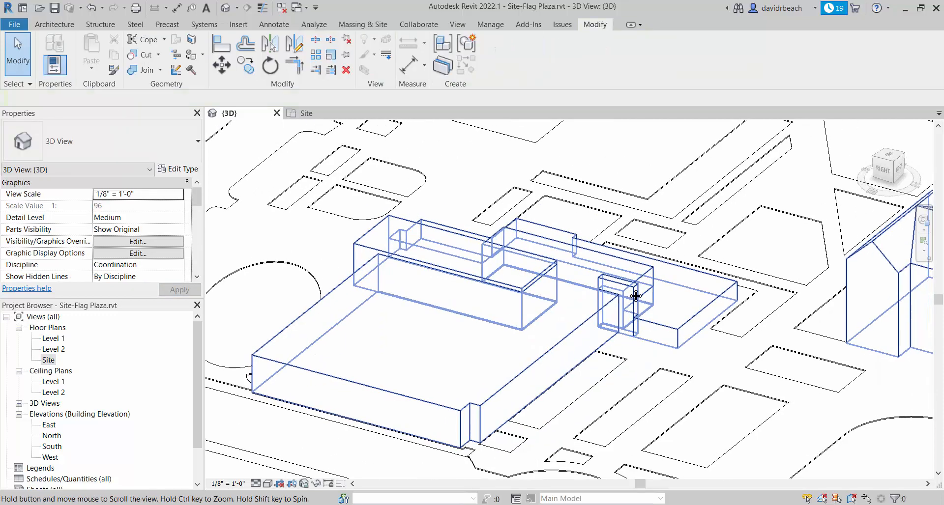
Edit the buildings' in-place model and give the flat-roofed building's low rear wing an extrusion start of 0' 6" and end of 10' 6".
click(677, 334)
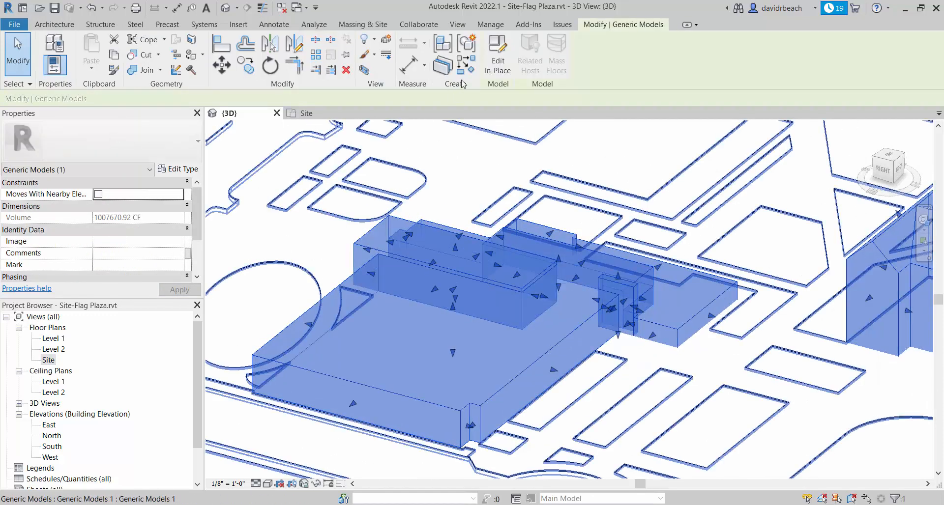
click(498, 54)
click(574, 277)
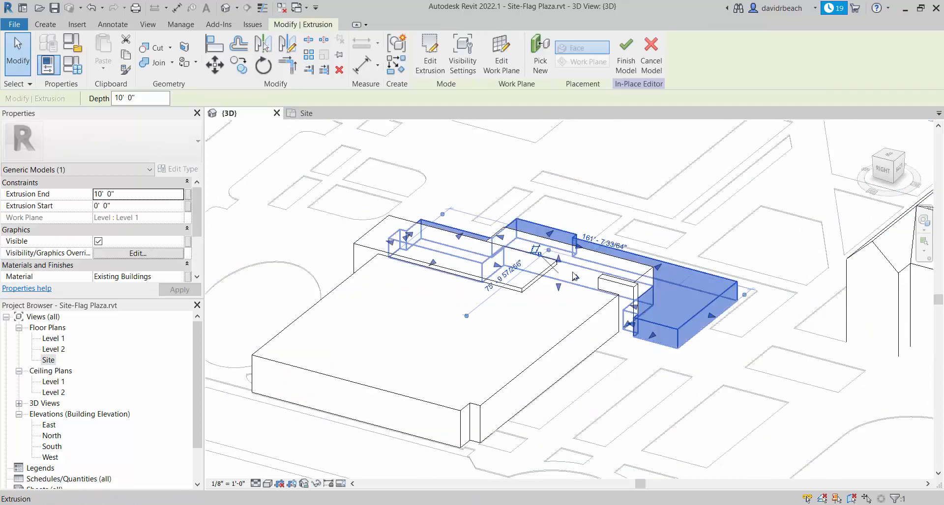
click(137, 208)
text(0'  6)
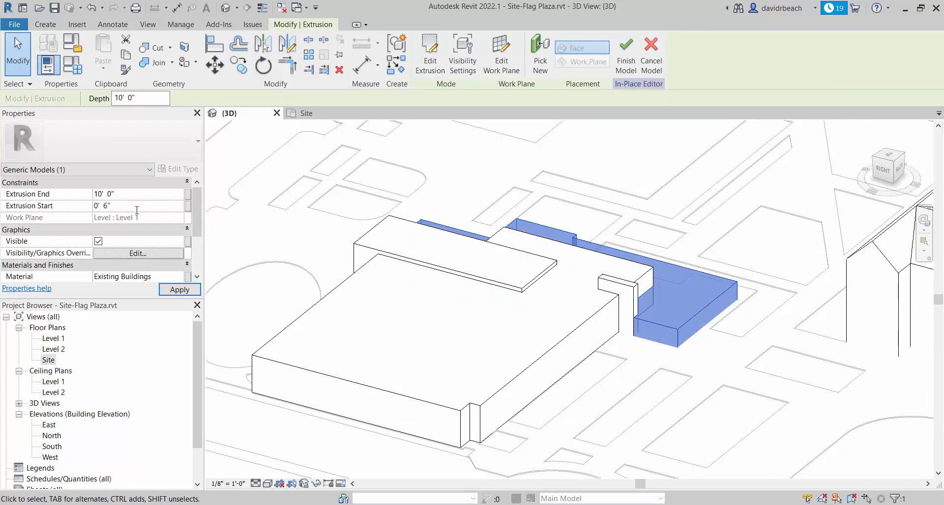
key(Return)
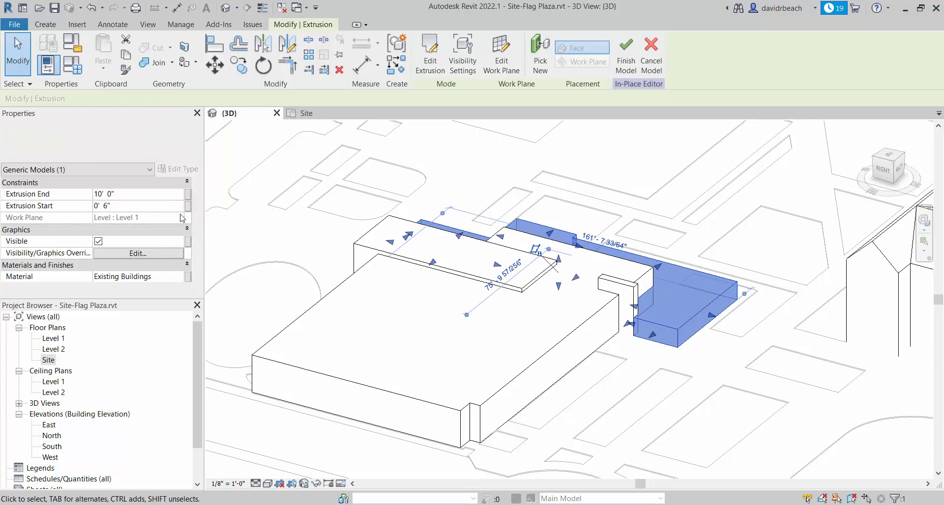
click(133, 193)
text(10 6)
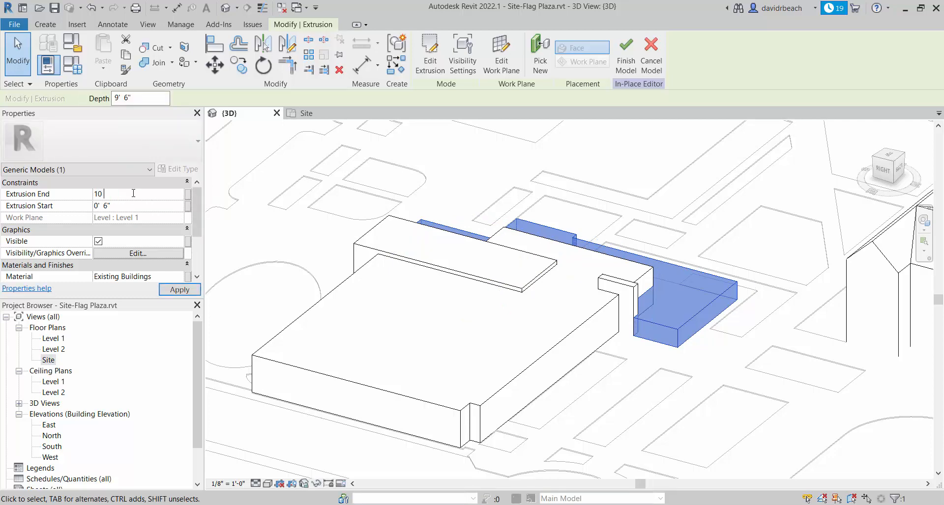
key(Return)
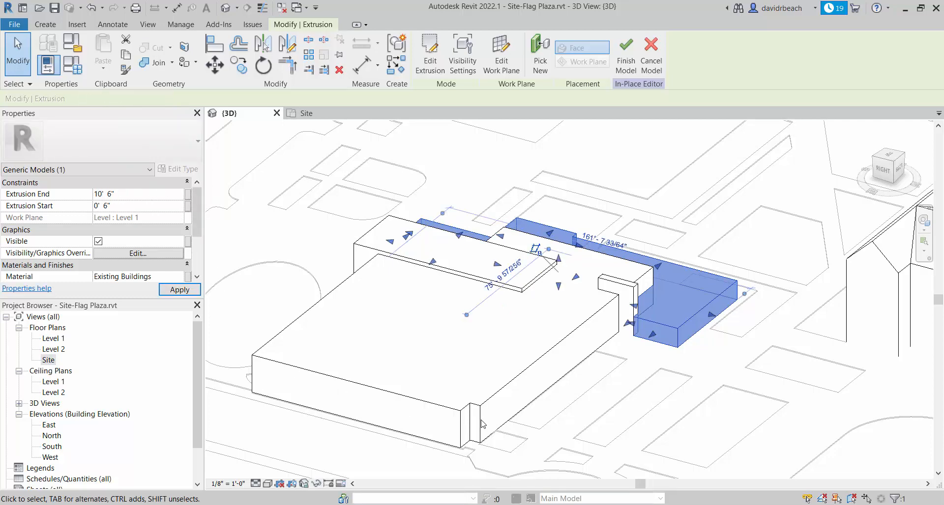
Set the extrusion end of the flat-roofed building's large main volume to 20' 6".
click(489, 405)
click(133, 193)
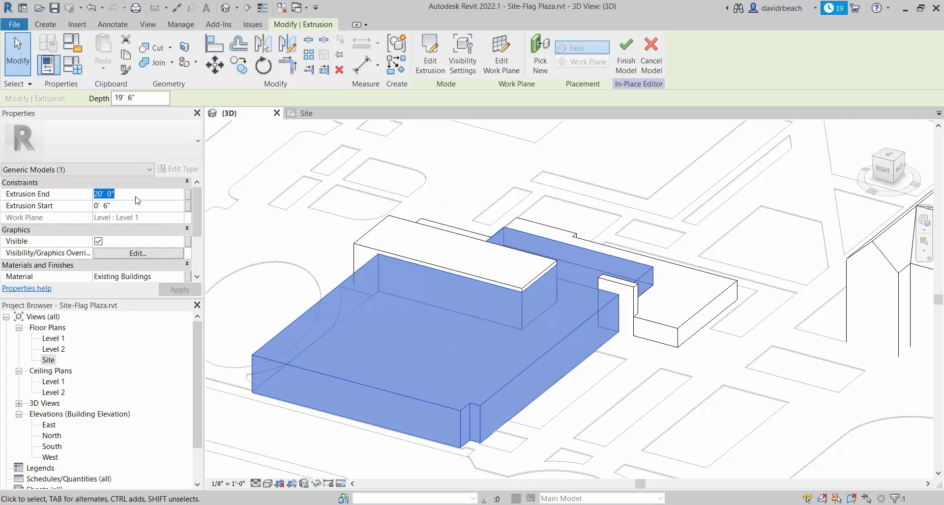
text(20)
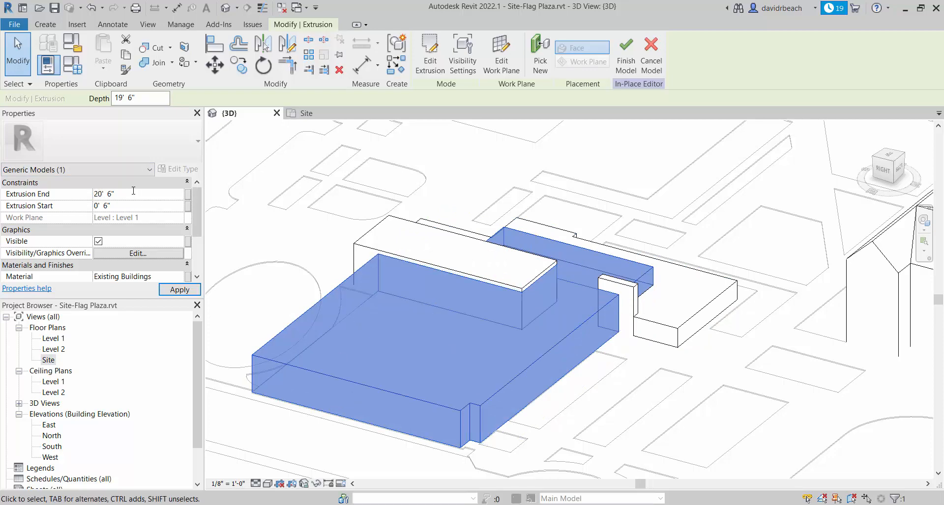
Set the raised rectangular rooftop block's extrusion end to 22' 6" and its start to 0' 6", checking the neighbouring volumes' offsets.
click(369, 233)
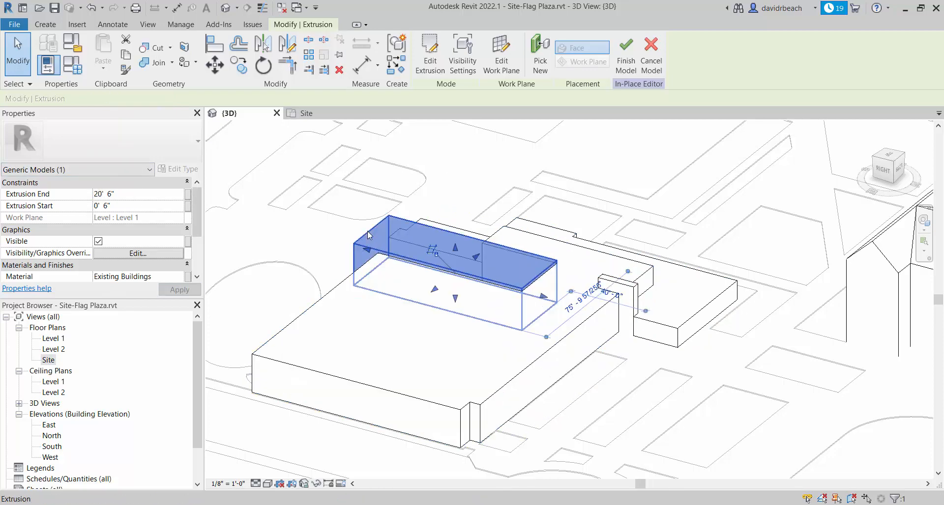
click(134, 206)
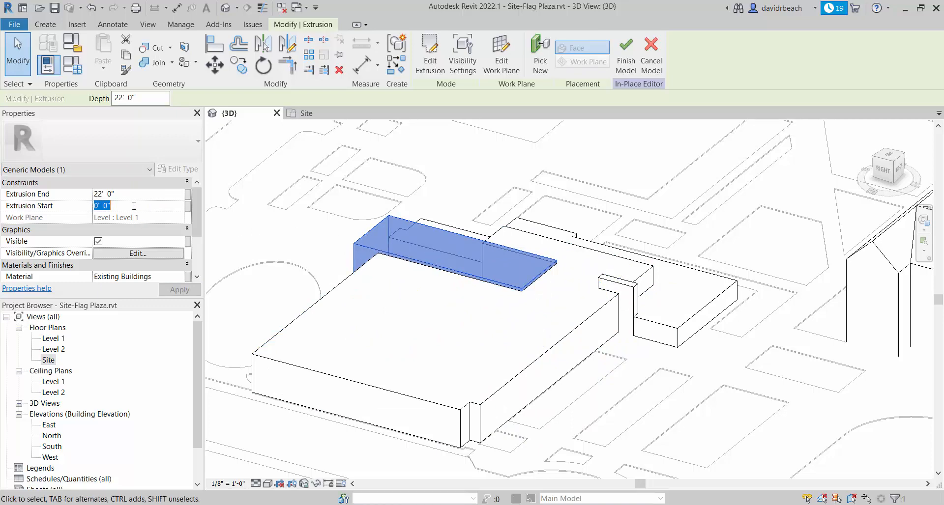
click(129, 196)
text(22'  6)
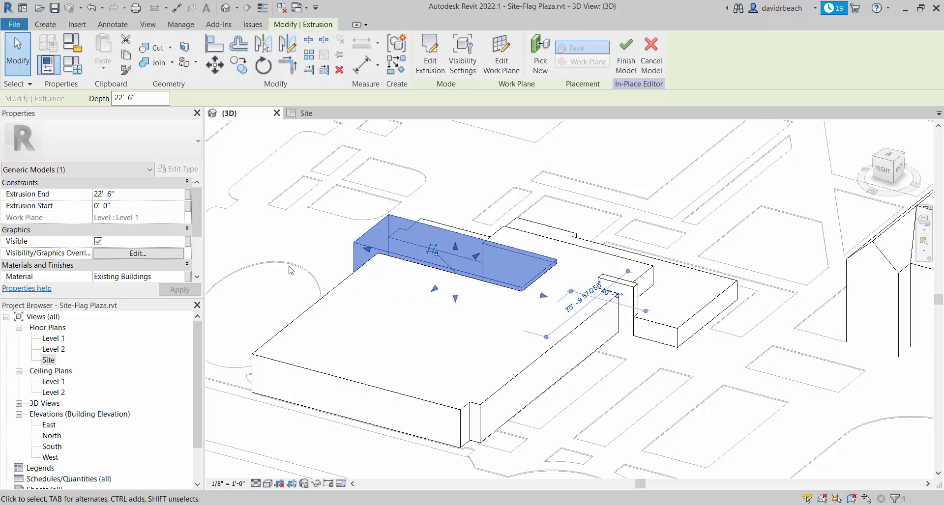
click(664, 272)
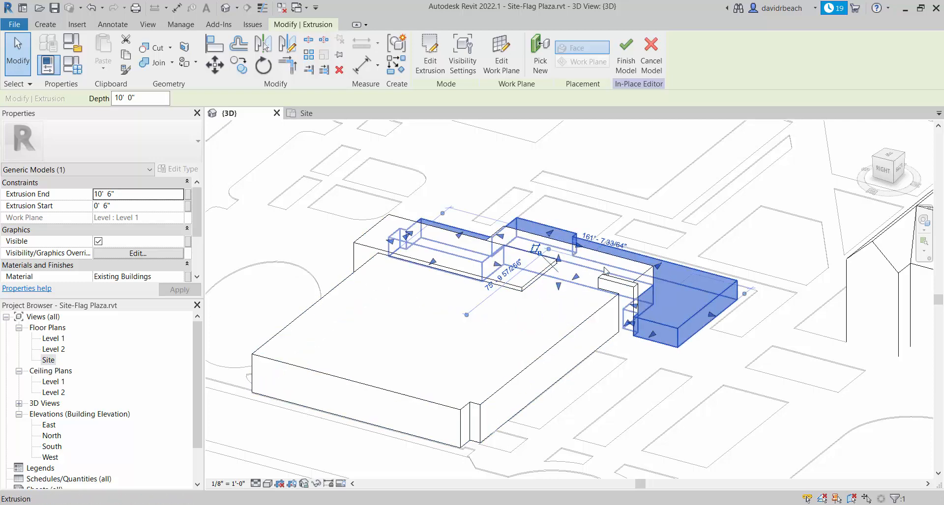
click(515, 233)
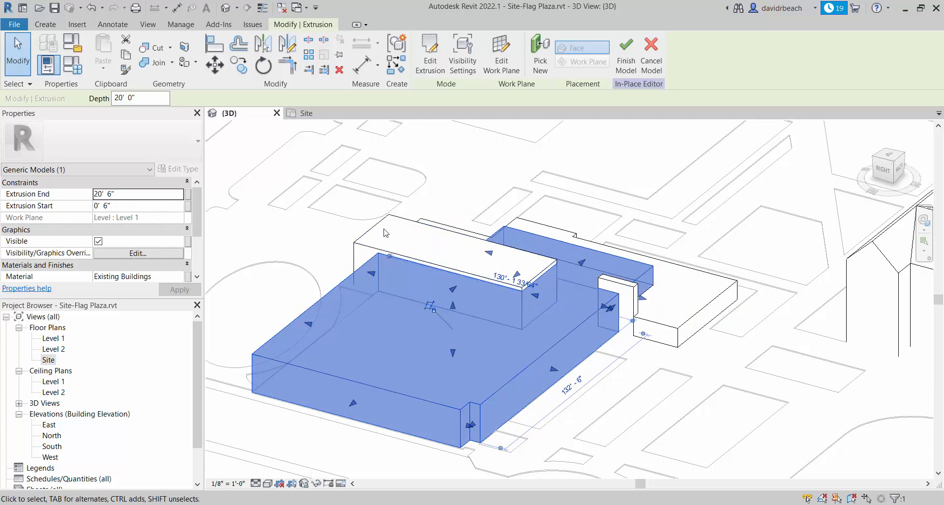
click(489, 231)
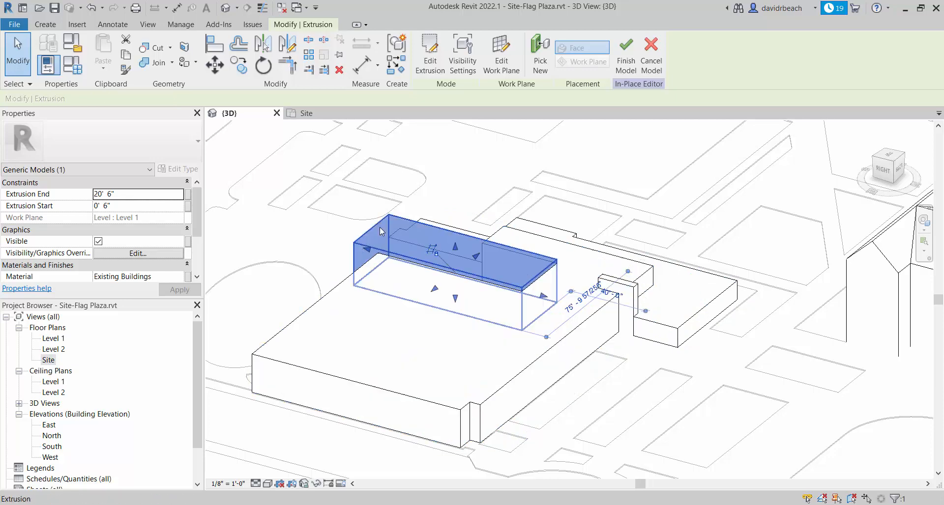
click(121, 209)
text(6")
key(Return)
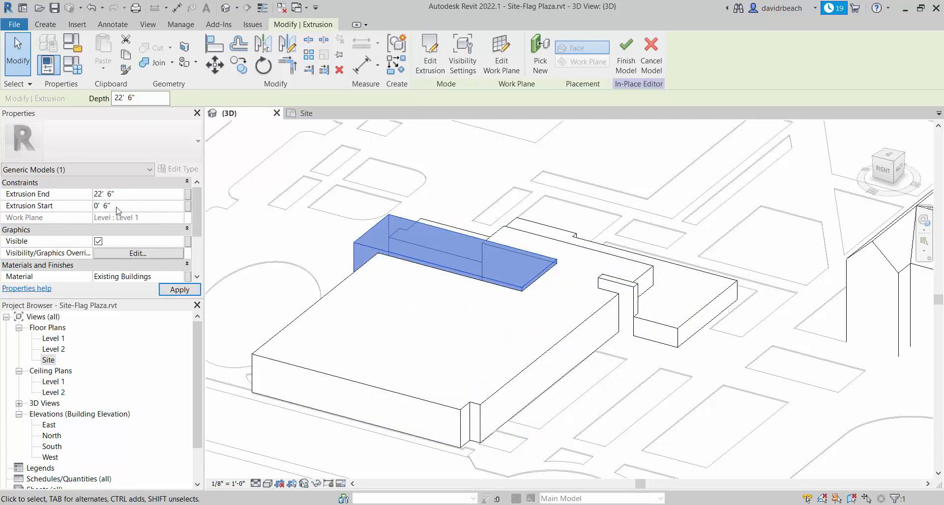
Raise the small L-shaped block's extrusion end and start to match the other volumes' 6" offset, and finish the in-place model.
click(619, 295)
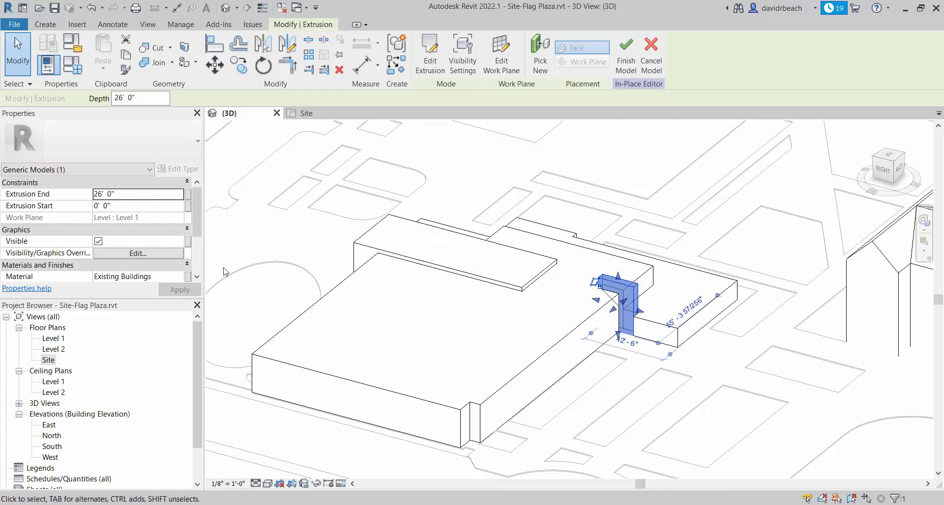
click(141, 196)
text(26)
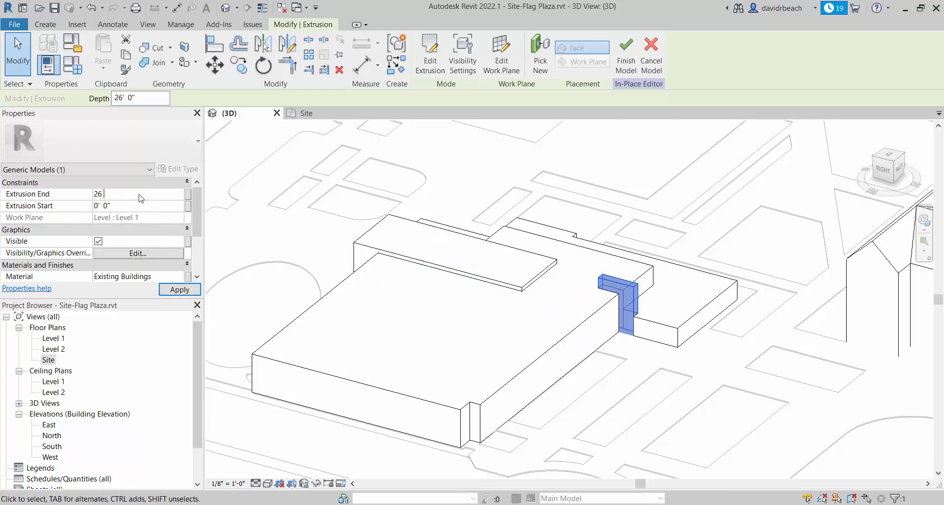
click(137, 206)
text(0)
click(626, 54)
Edit the gabled building's in-place model, set its main wall extrusion's start to 0' 6", and finish the model.
scroll(555, 218, down, 4)
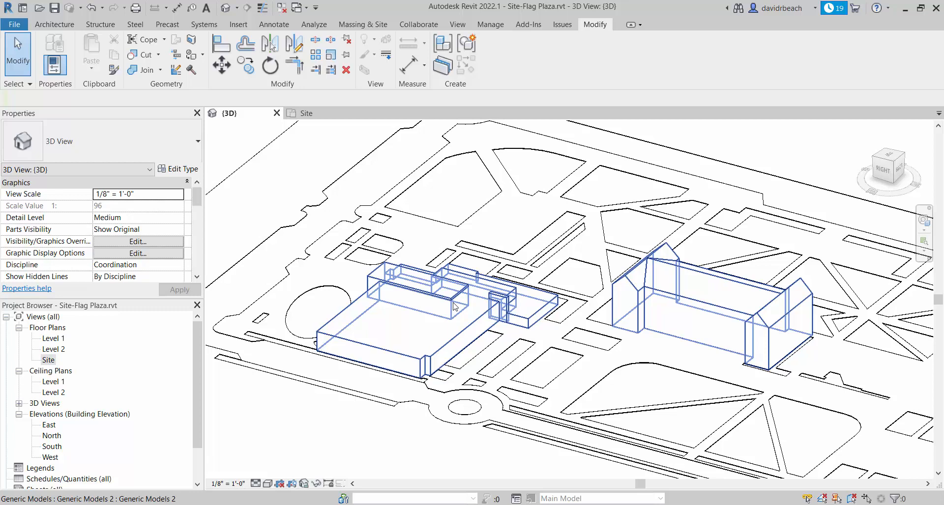
scroll(708, 319, down, 1)
middle_drag(704, 320, 571, 298)
scroll(572, 297, up, 3)
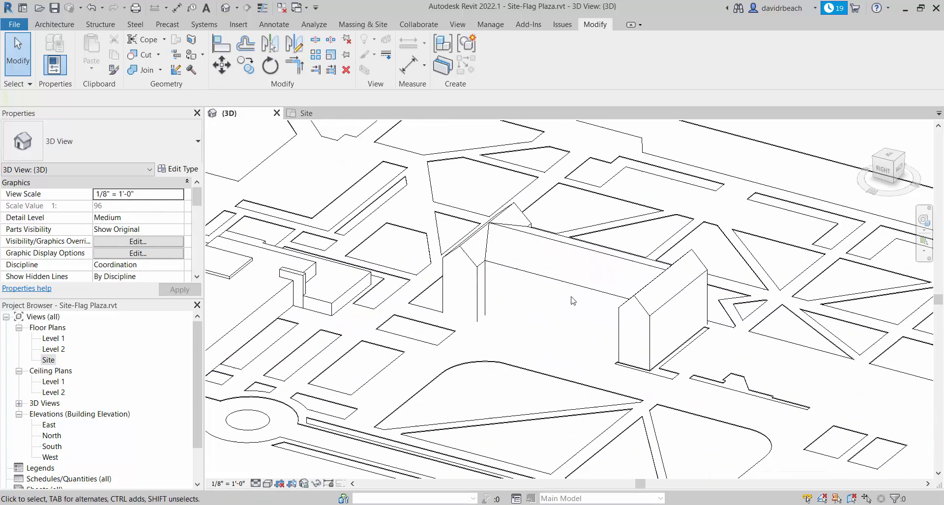
click(574, 278)
scroll(526, 248, up, 3)
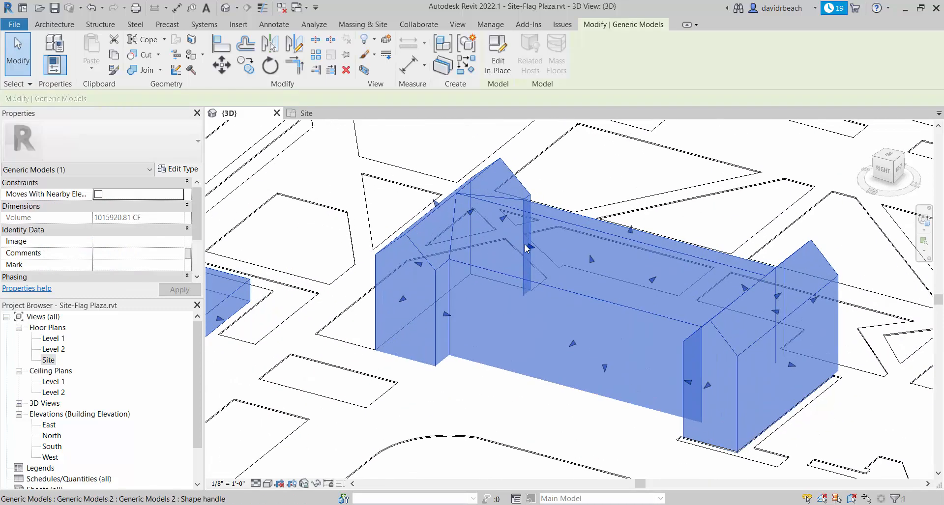
middle_drag(526, 249, 498, 243)
click(497, 57)
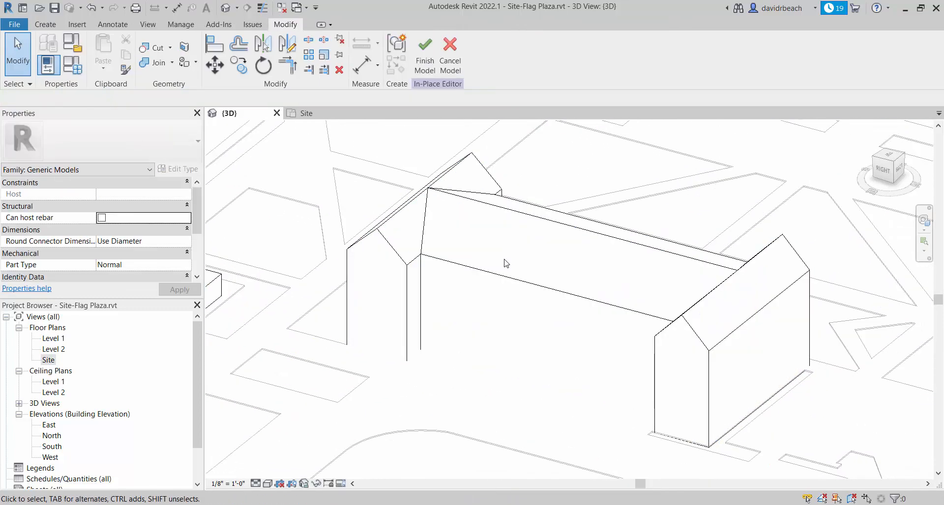
click(499, 286)
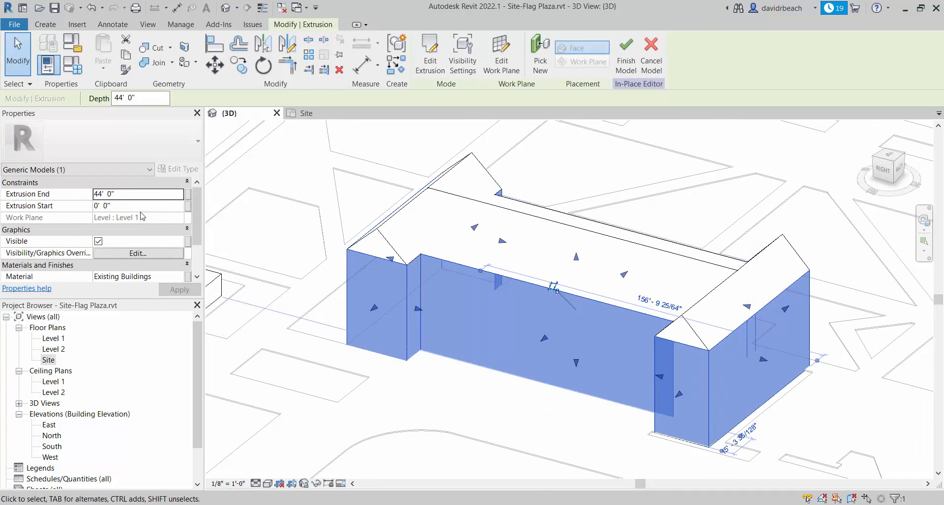
click(122, 202)
text(0 6)
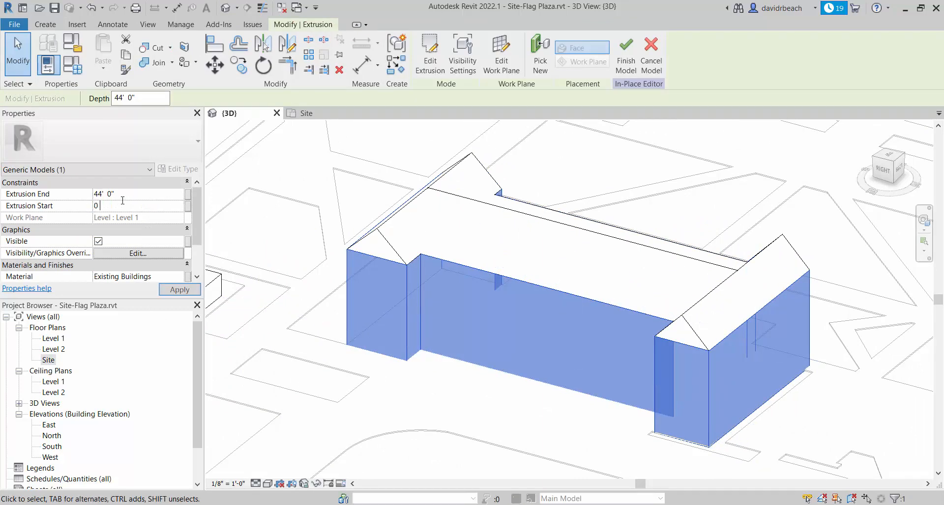
click(626, 54)
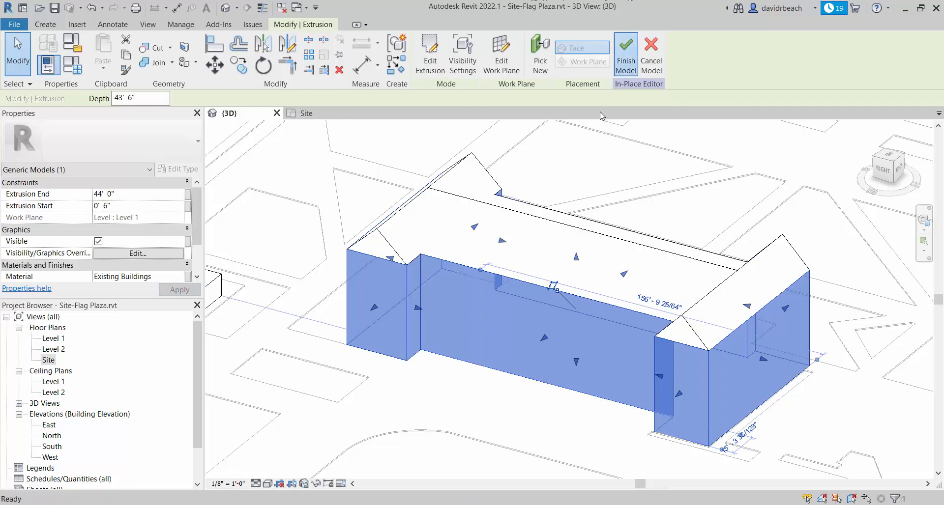
Export the 3D view as an FBX file to the Desktop, overwriting the existing Site-FlagPlaza.fbx.
scroll(532, 234, down, 5)
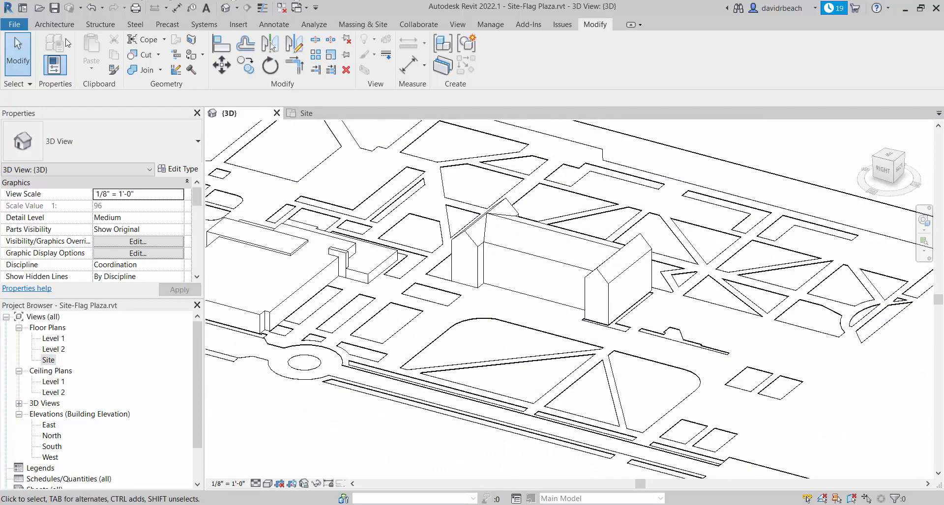
scroll(426, 298, down, 5)
middle_drag(500, 371, 543, 426)
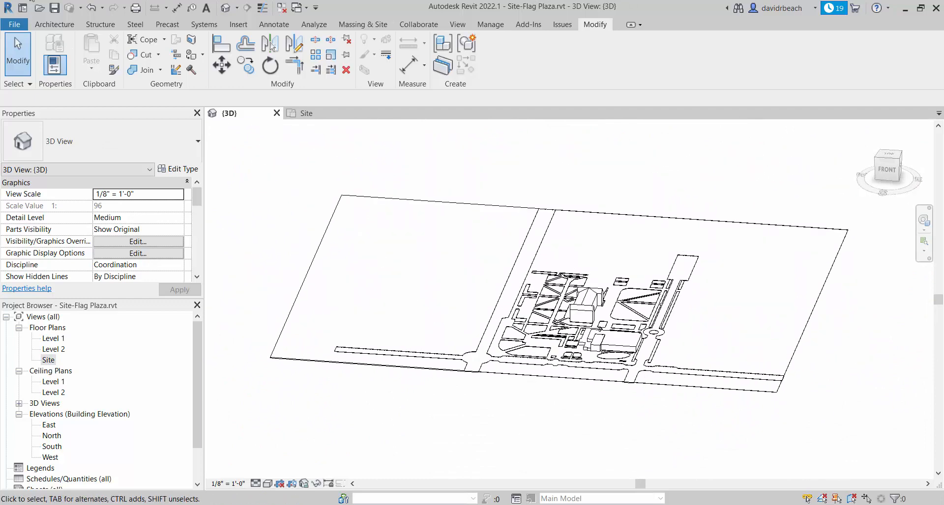
click(14, 25)
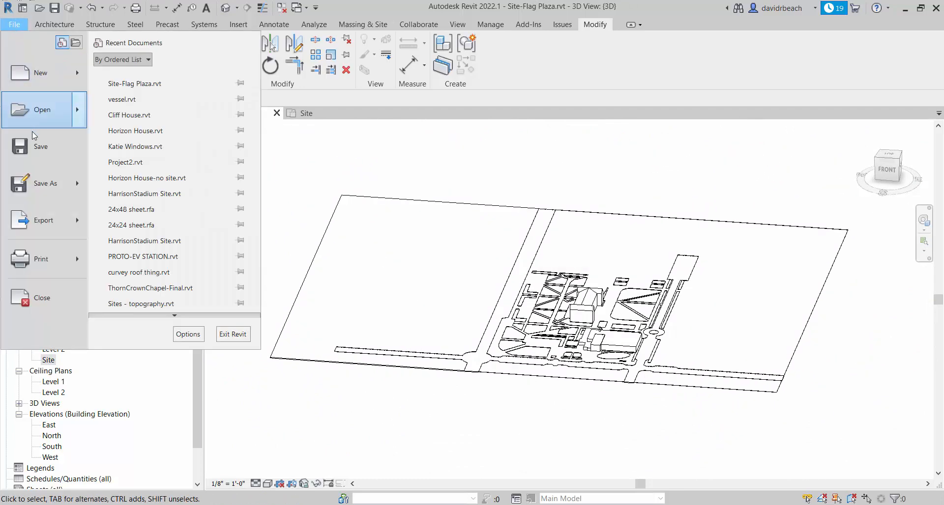
key(Escape)
click(17, 28)
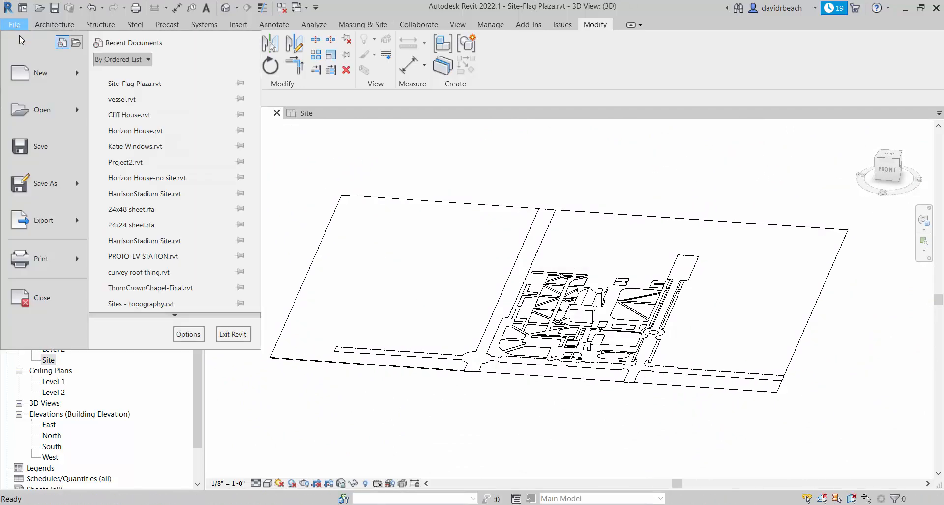
mouse_move(42, 225)
click(150, 189)
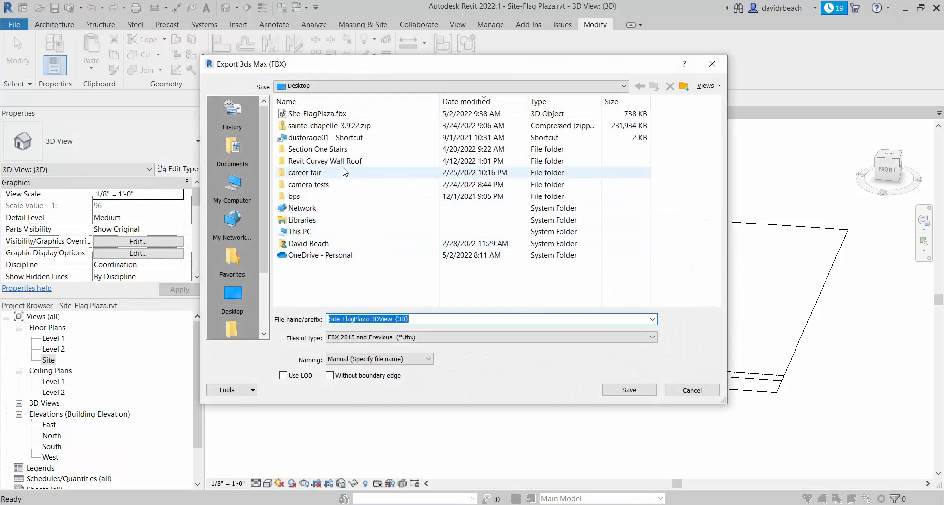
click(306, 114)
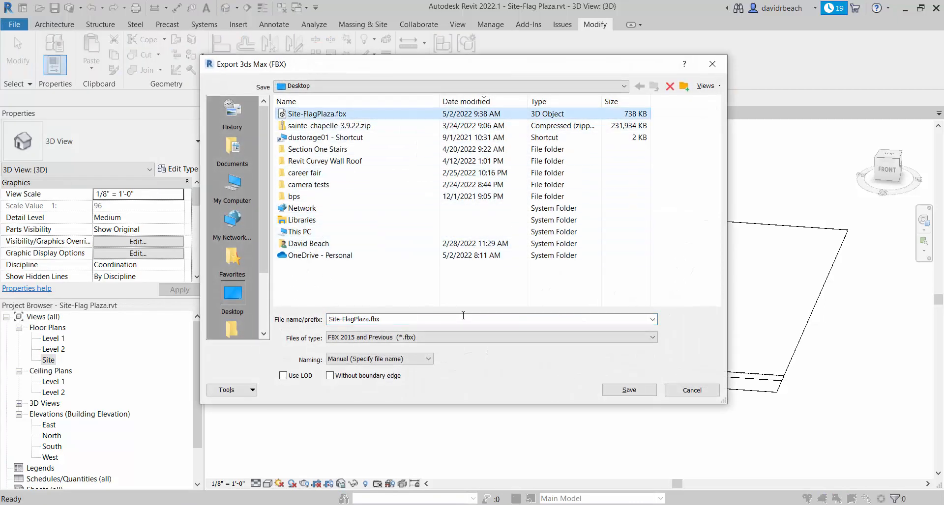
click(626, 392)
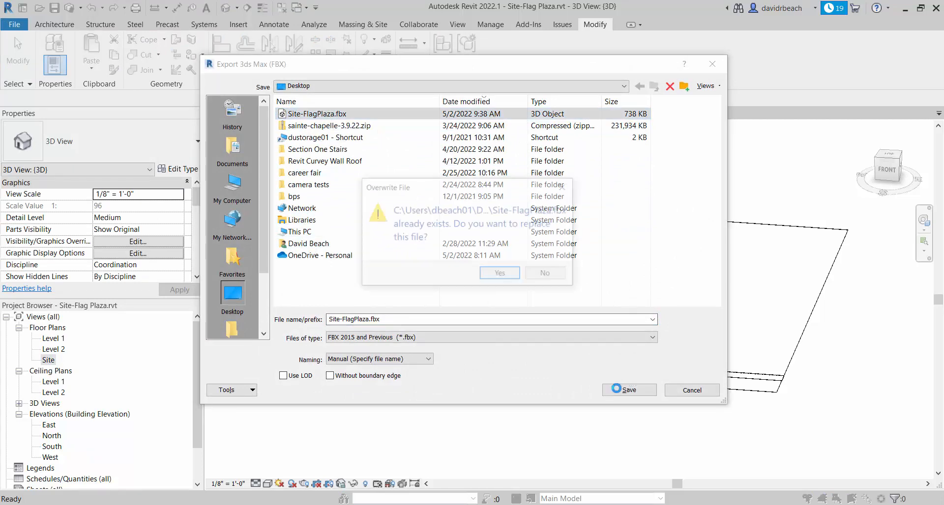
click(499, 275)
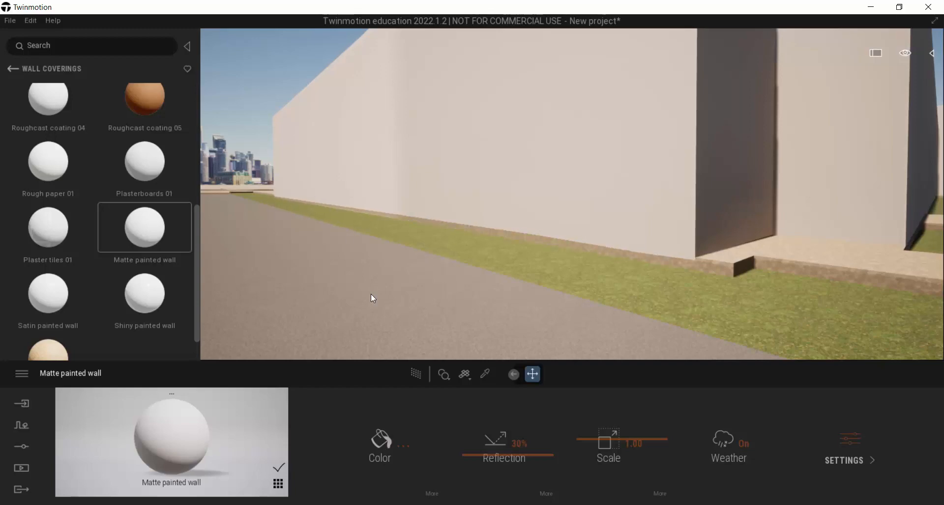
Switch to Twinmotion, reimport the Site-FlagPlaza FBX, and inspect the buildings' bases against the paving.
click(22, 404)
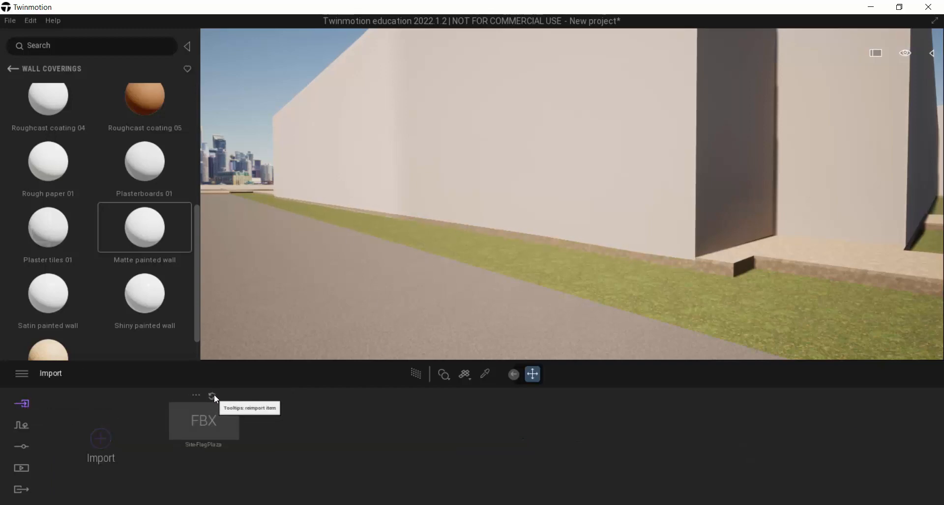
click(212, 395)
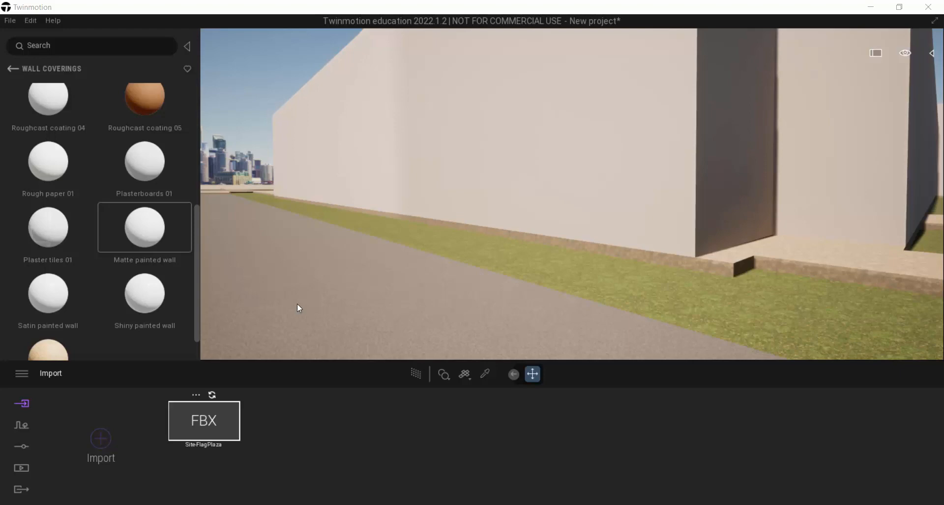
right_drag(783, 133, 836, 98)
key(w)
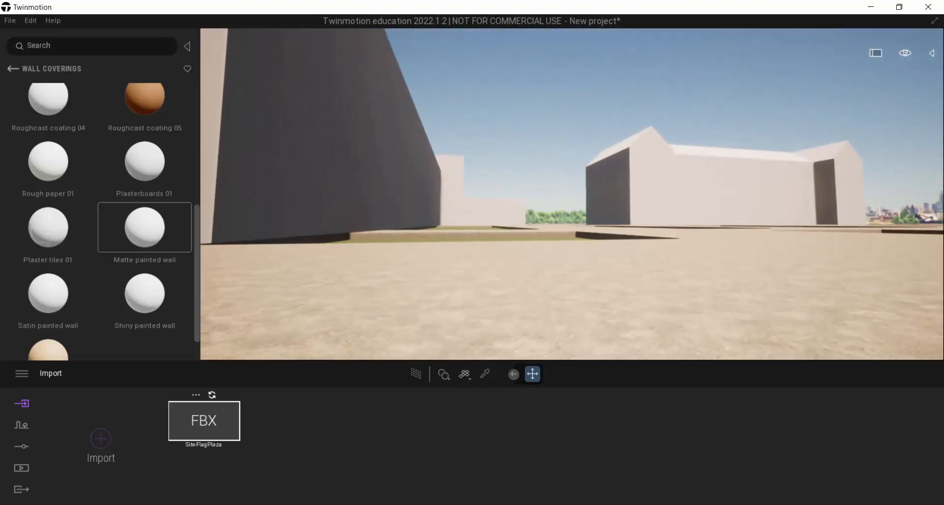
Inspect the reimported buildings' bases and the recessed lawn beds across the plaza, and return the library to its main categories.
key(e)
mouse_move(695, 164)
right_down()
mouse_move(695, 275)
mouse_move(681, 175)
right_up()
key(s)
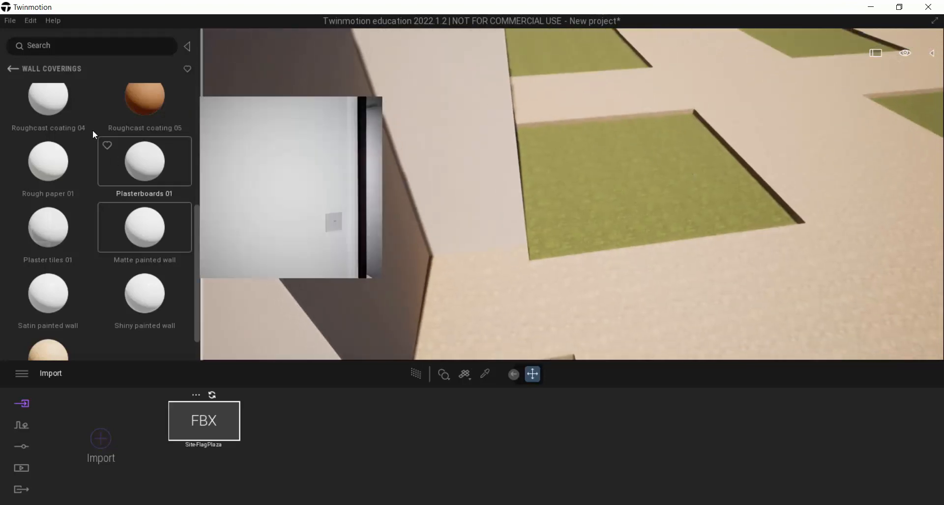
click(12, 69)
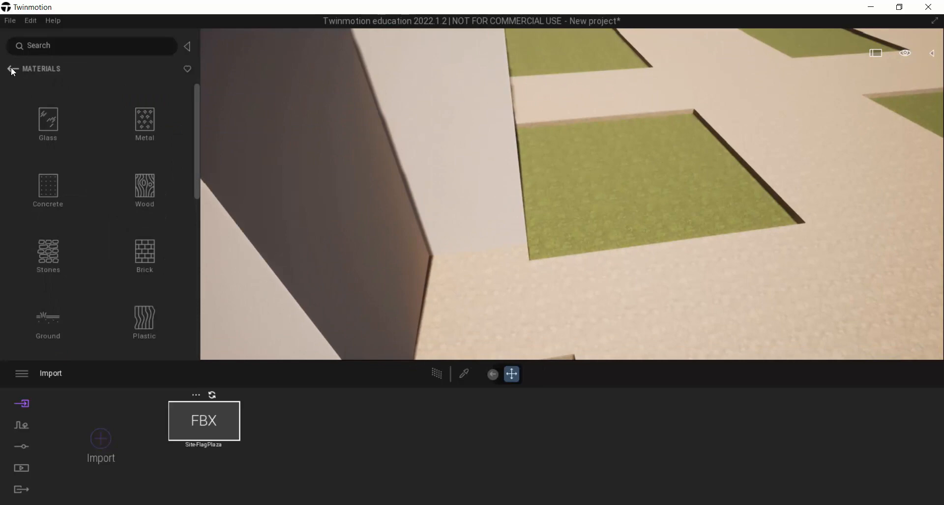
click(11, 67)
right_drag(709, 153, 711, 149)
key(d)
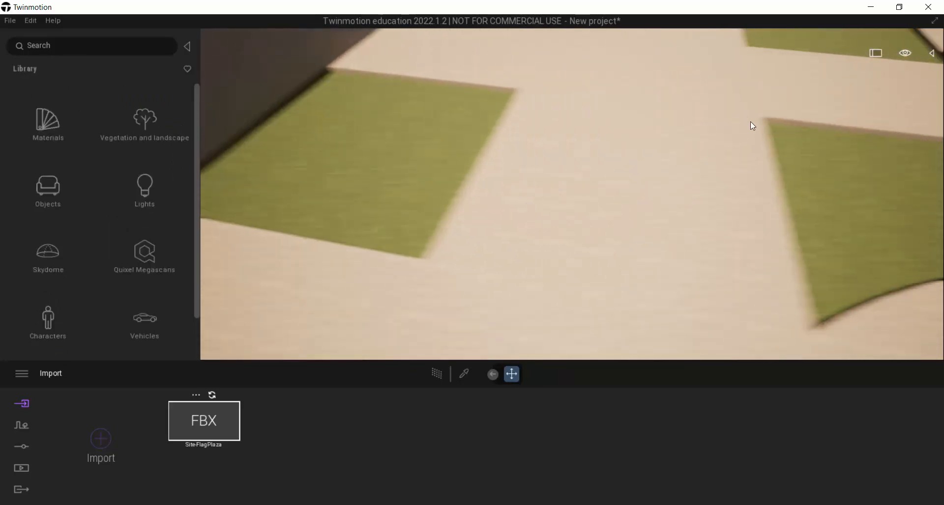
mouse_move(753, 126)
right_down()
mouse_move(758, 81)
mouse_move(779, 74)
mouse_move(858, 101)
mouse_move(842, 116)
right_up()
key(s)
key(s)
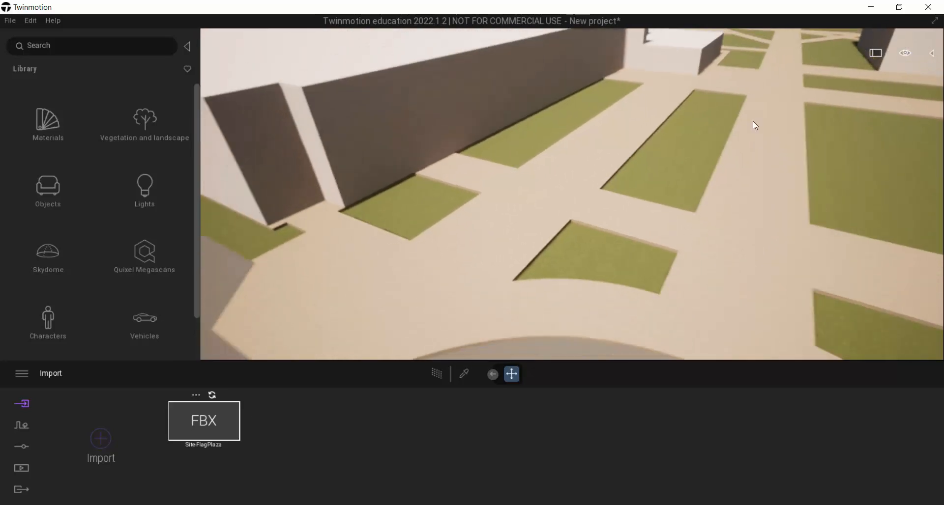
key(d)
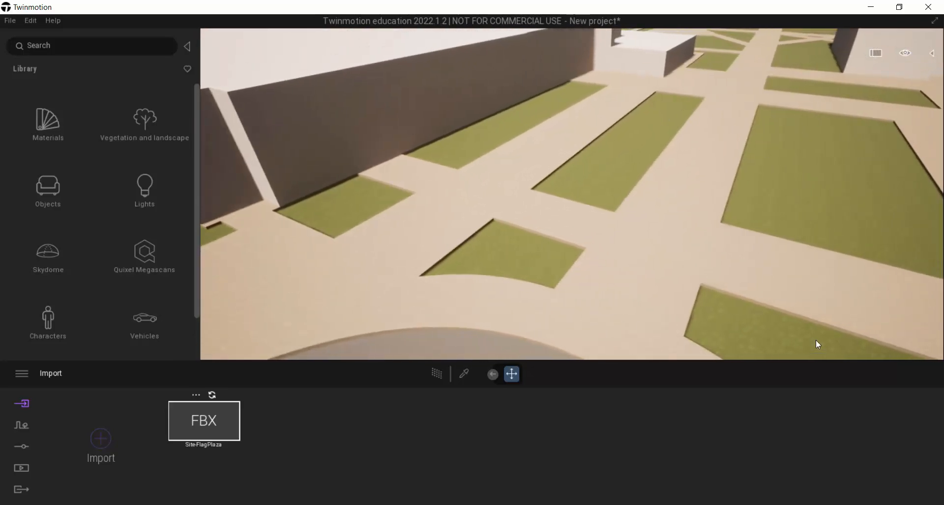
key(d)
right_drag(774, 161, 659, 117)
key(w)
key(d)
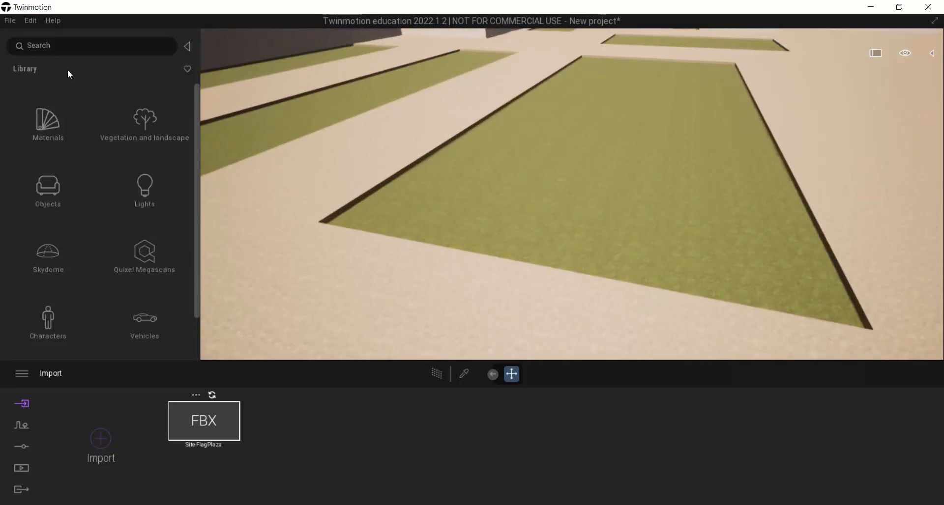
Start Vegetation Paint and add Long grass 03 from the Grass and flowers library as the model to paint.
click(22, 426)
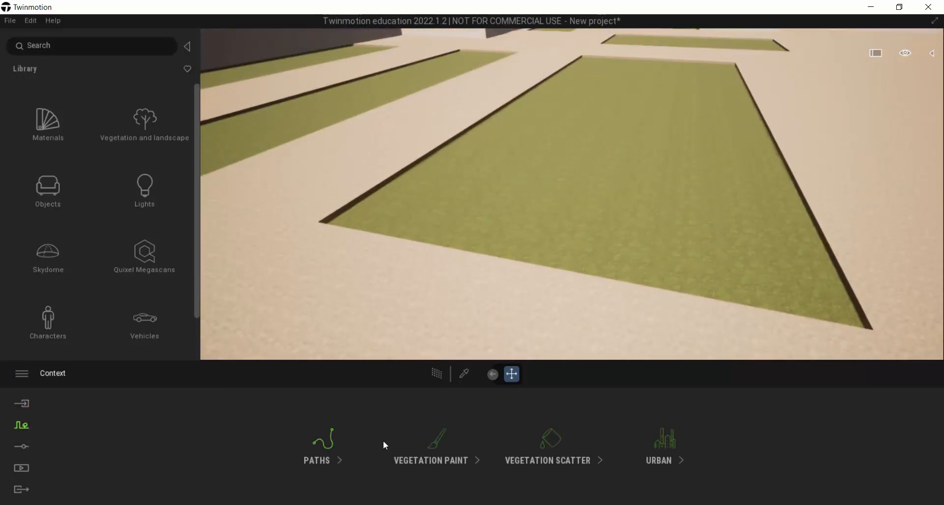
click(438, 448)
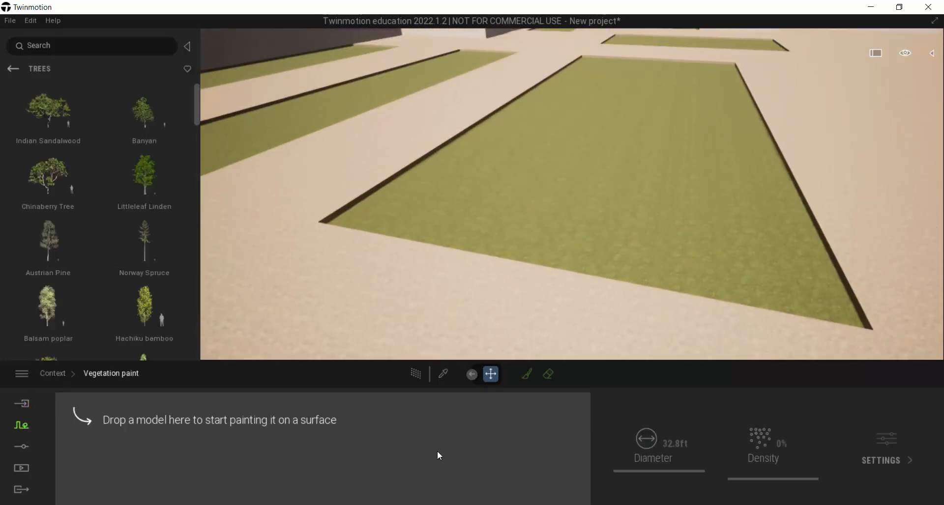
click(13, 69)
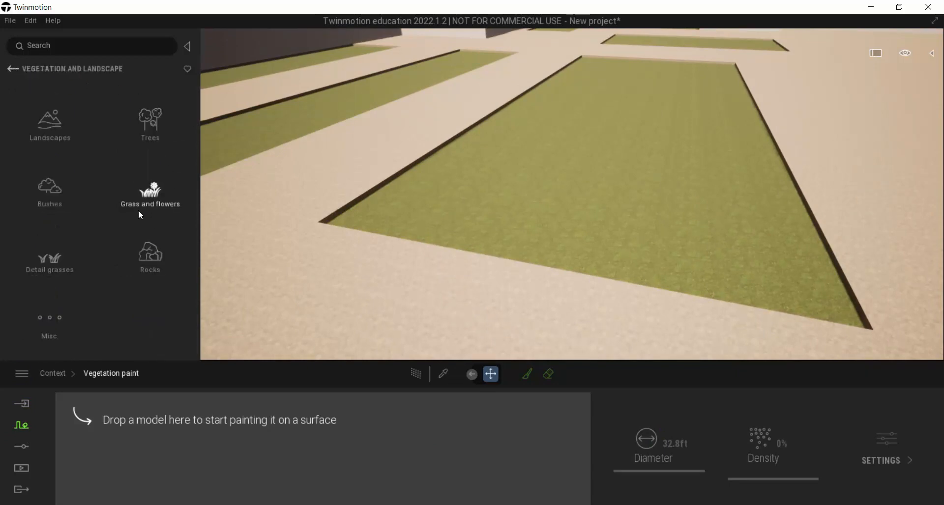
click(153, 198)
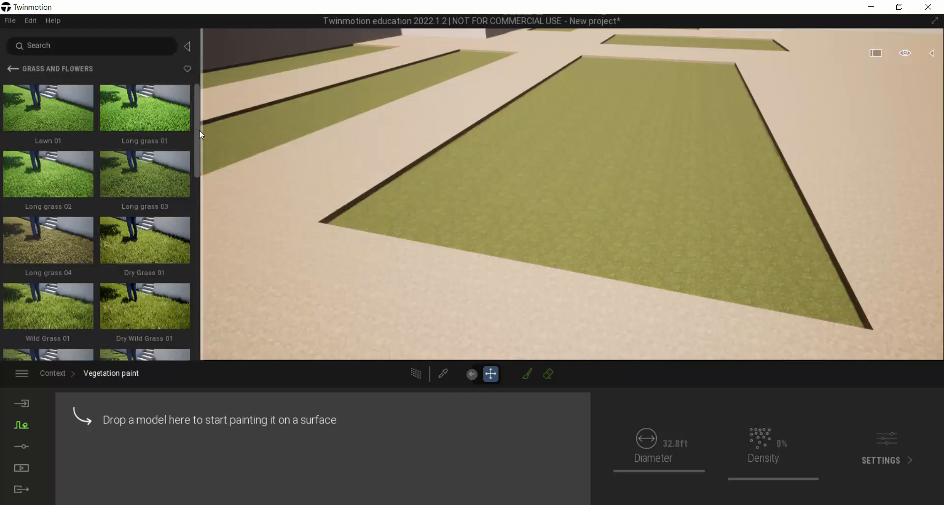
drag(199, 130, 196, 163)
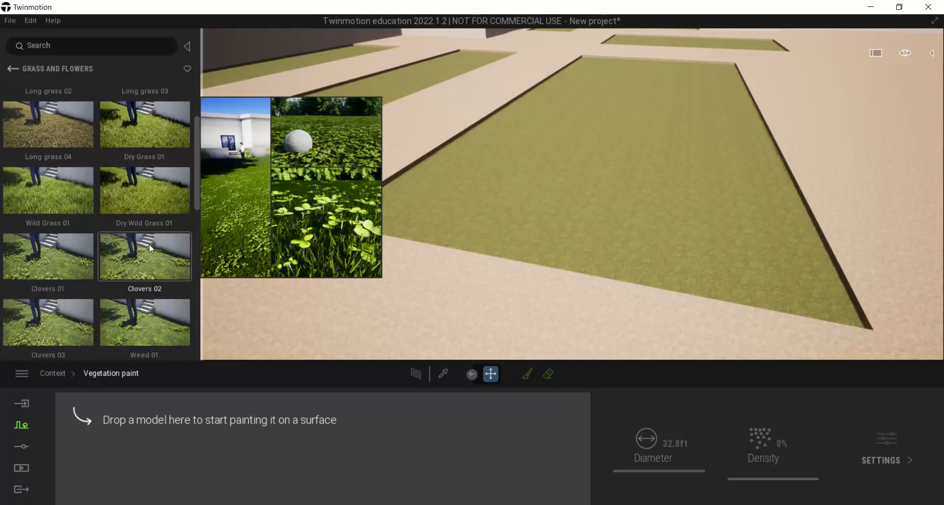
drag(196, 170, 198, 136)
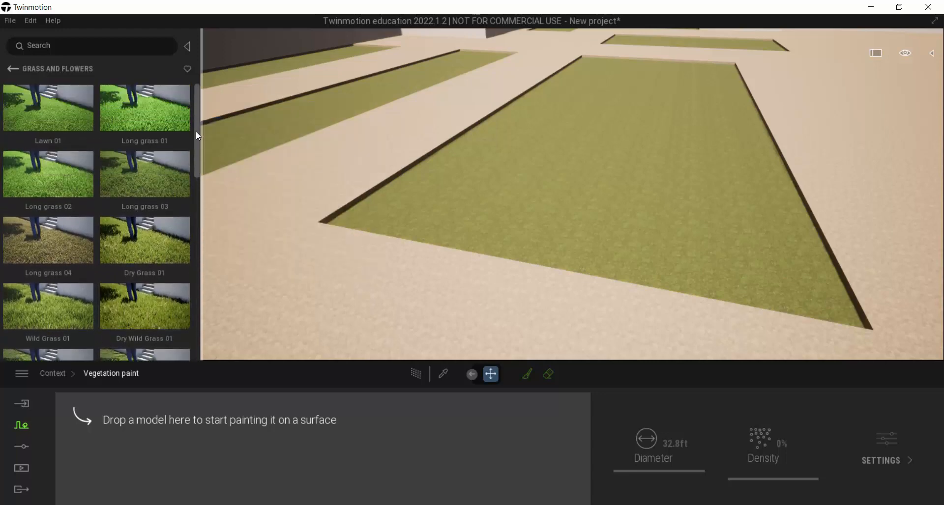
mouse_move(146, 179)
drag(146, 178, 133, 438)
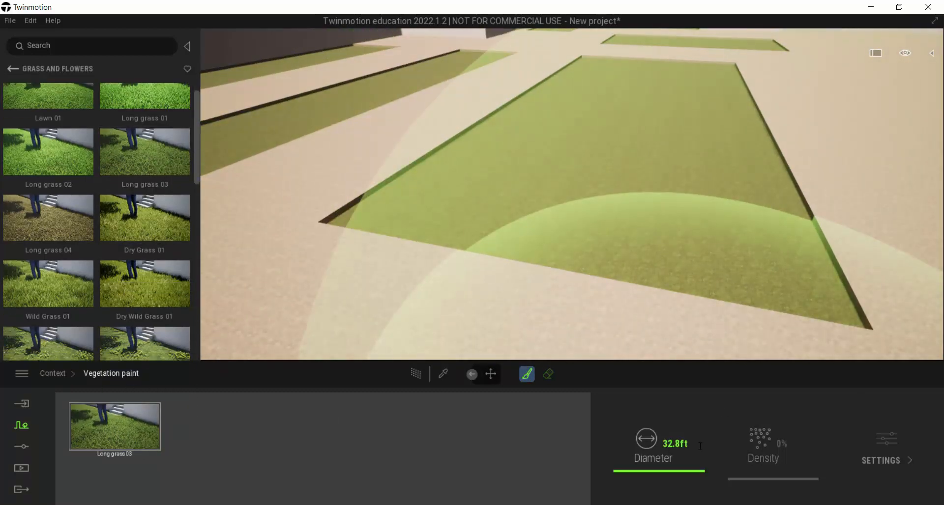
Set the brush diameter to 10 ft and paint Long grass 03 across the large rectangular lawn bed.
click(634, 441)
text(10)
key(Return)
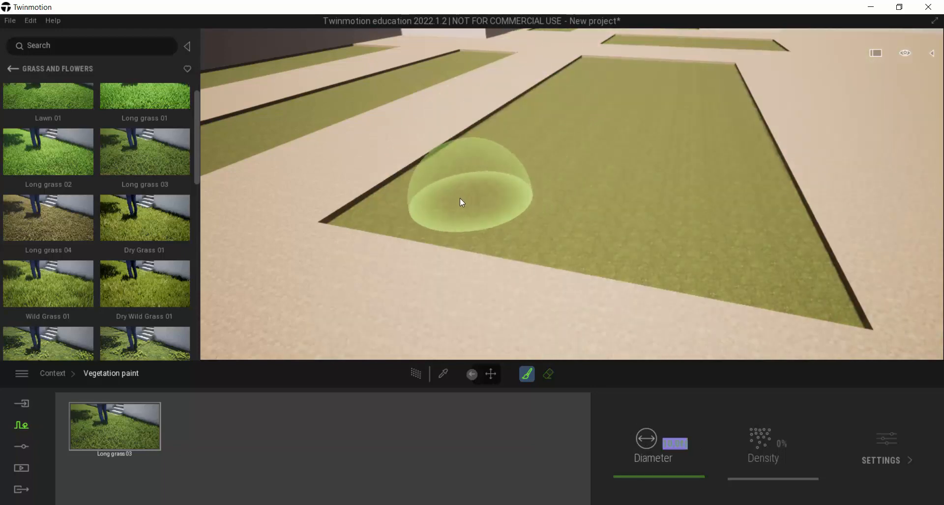
mouse_move(452, 199)
mouse_down()
mouse_move(605, 71)
mouse_move(695, 80)
mouse_move(717, 115)
mouse_move(730, 222)
mouse_move(574, 217)
mouse_move(645, 91)
mouse_move(671, 176)
mouse_move(625, 174)
mouse_up()
Set the brush diameter to 5 ft and paint Long grass 03 along the corner and long edge of the large lawn bed.
right_drag(626, 174, 620, 174)
scroll(629, 147, up, 4)
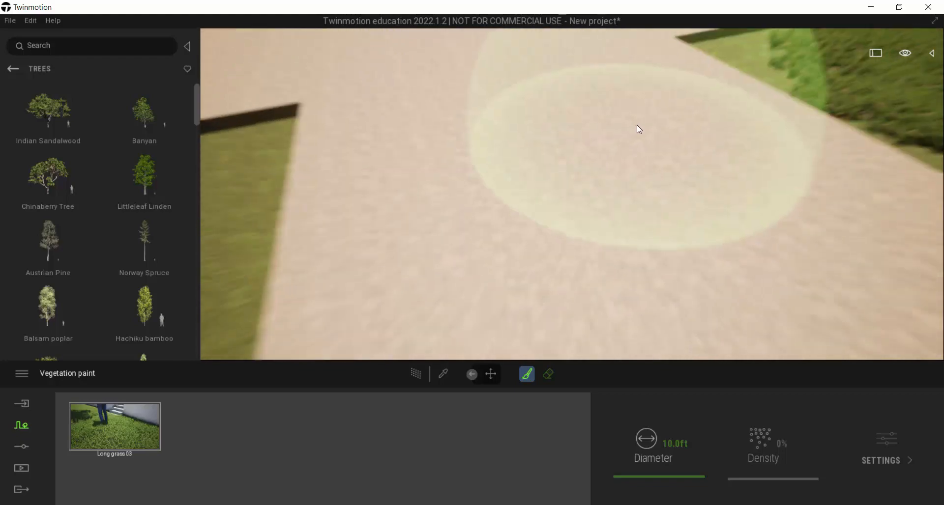
middle_drag(636, 126, 574, 91)
right_drag(574, 91, 565, 109)
middle_drag(565, 109, 511, 287)
scroll(509, 212, up, 3)
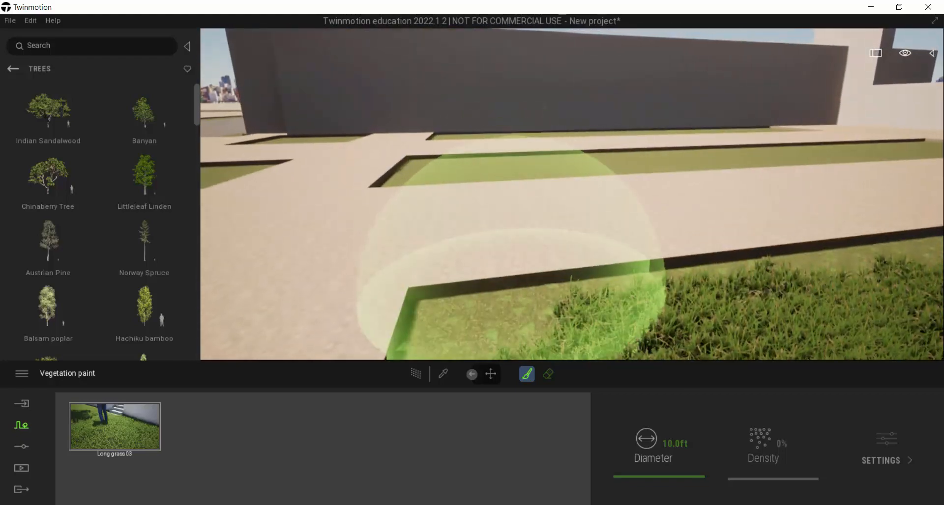
right_drag(511, 288, 508, 295)
middle_drag(509, 295, 496, 319)
mouse_move(694, 440)
mouse_down()
mouse_move(610, 444)
mouse_move(595, 426)
mouse_up()
text(5)
key(Return)
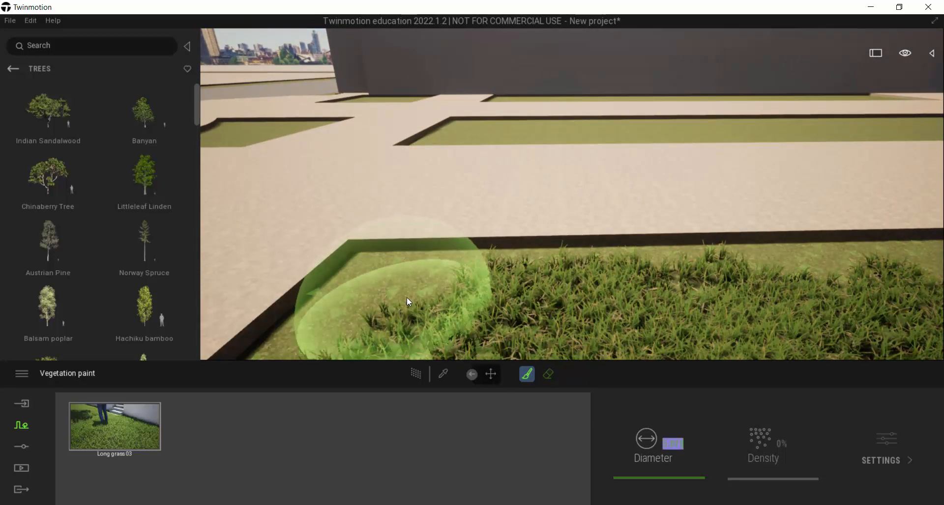
mouse_move(410, 296)
mouse_down()
mouse_move(580, 302)
mouse_move(713, 298)
mouse_move(732, 290)
mouse_up()
key(d)
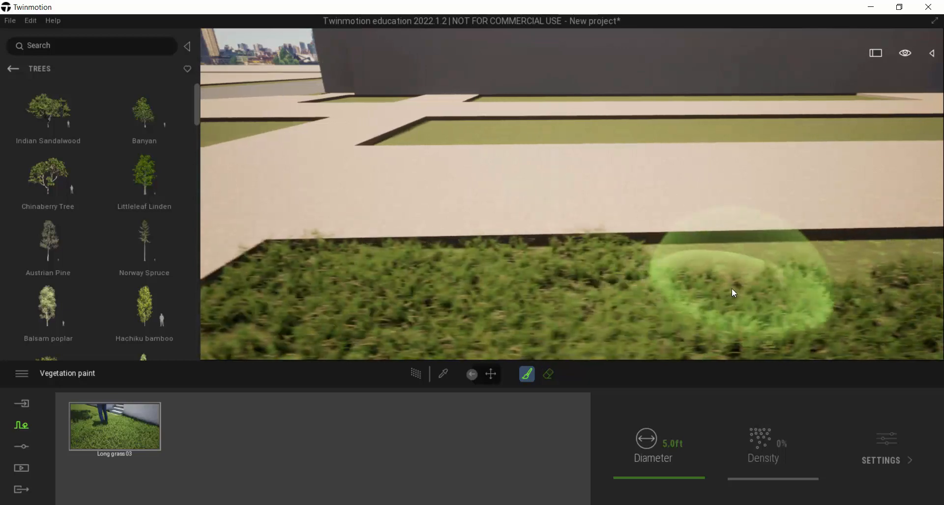
mouse_move(677, 280)
mouse_down()
mouse_move(721, 291)
mouse_move(799, 285)
mouse_up()
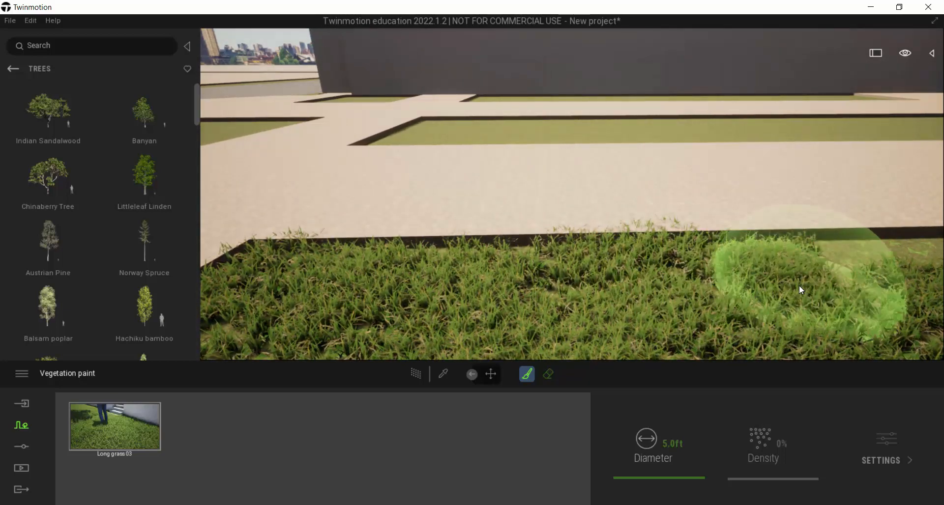
Erase the painted grass spilling over the paving edge at the corner of the large lawn bed.
scroll(795, 285, down, 5)
mouse_move(612, 200)
right_down()
mouse_move(561, 176)
mouse_move(607, 177)
right_up()
scroll(561, 176, up, 3)
scroll(556, 217, up, 3)
right_drag(556, 217, 550, 211)
scroll(549, 189, up, 5)
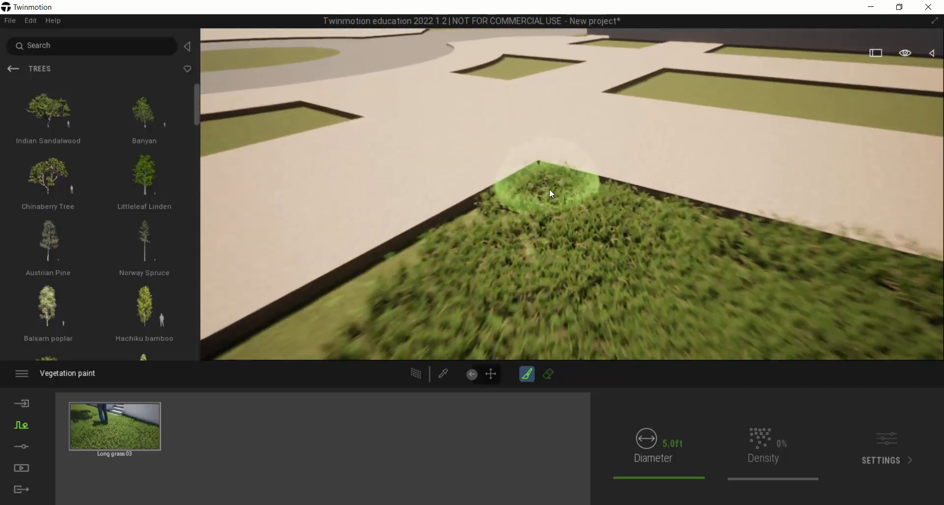
right_drag(568, 142, 565, 138)
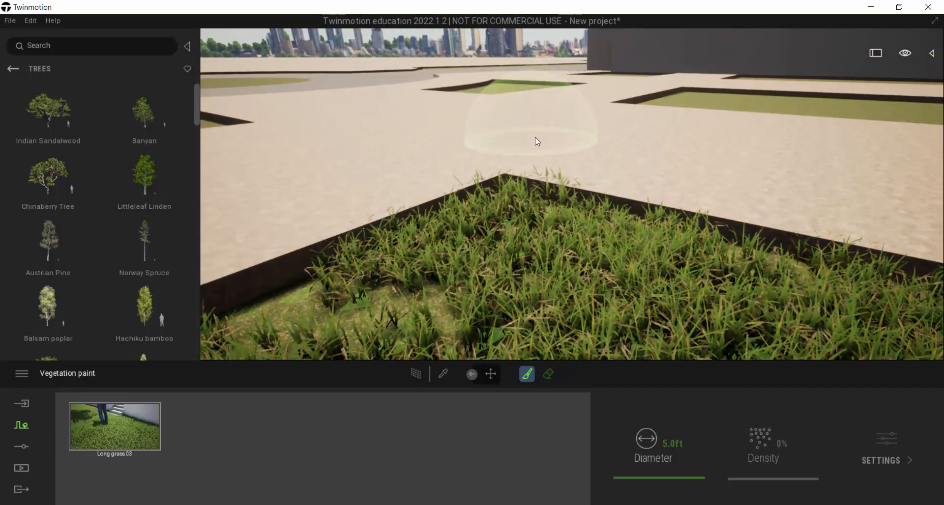
scroll(553, 126, down, 2)
scroll(552, 126, up, 2)
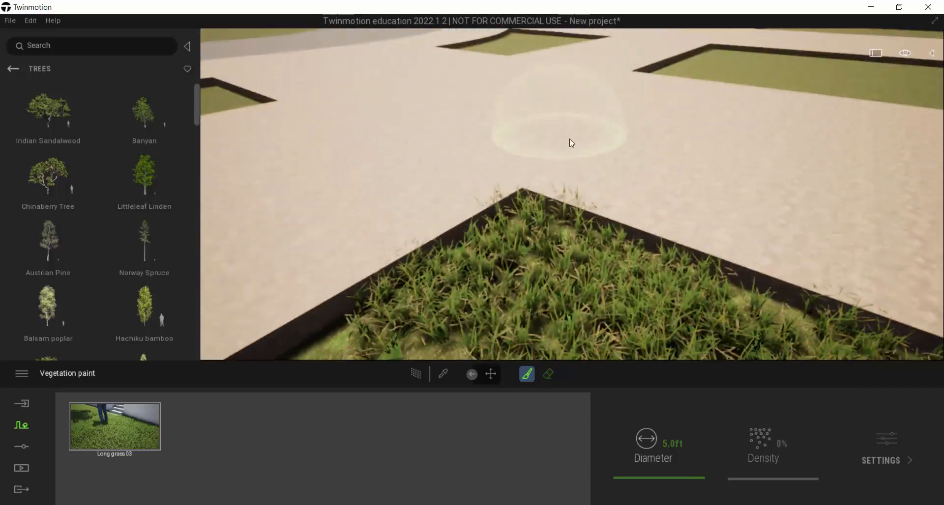
click(553, 374)
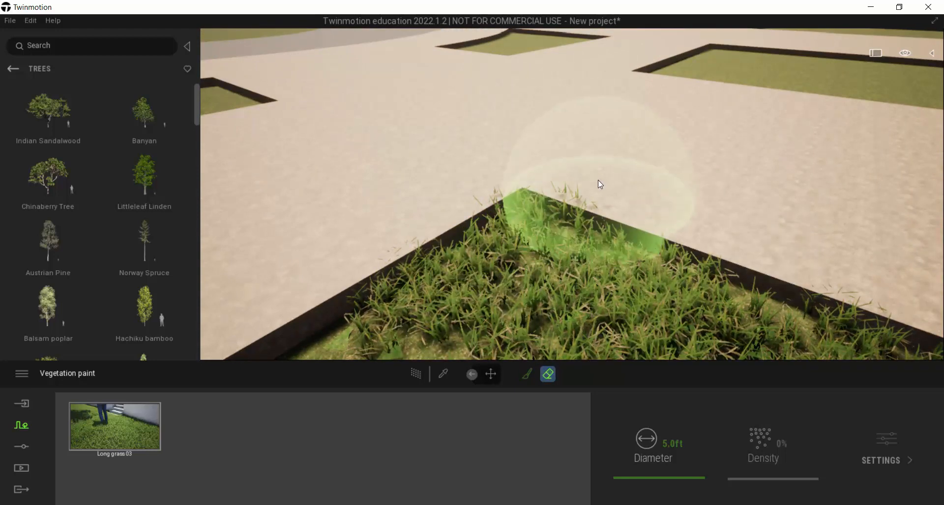
mouse_move(621, 181)
mouse_down()
mouse_move(602, 187)
mouse_move(604, 173)
mouse_up()
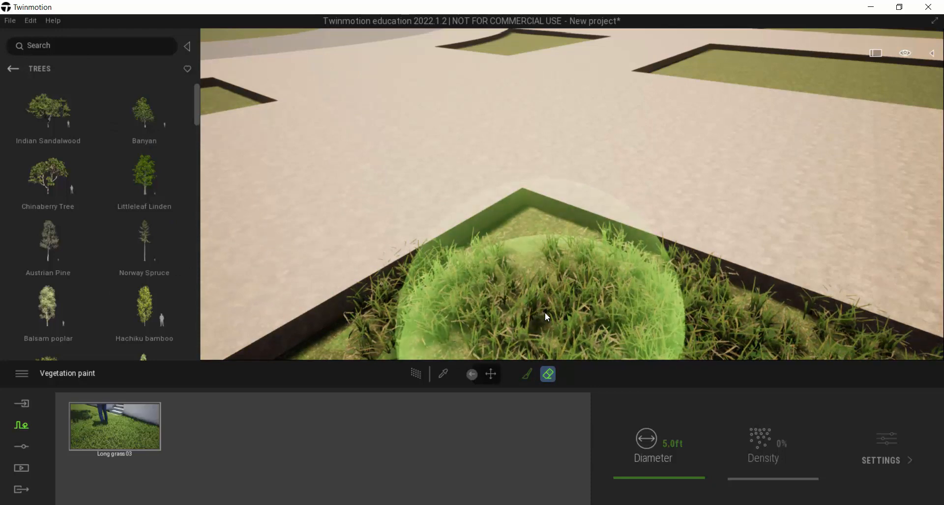
mouse_move(544, 316)
mouse_down()
mouse_move(605, 320)
mouse_move(591, 341)
mouse_up()
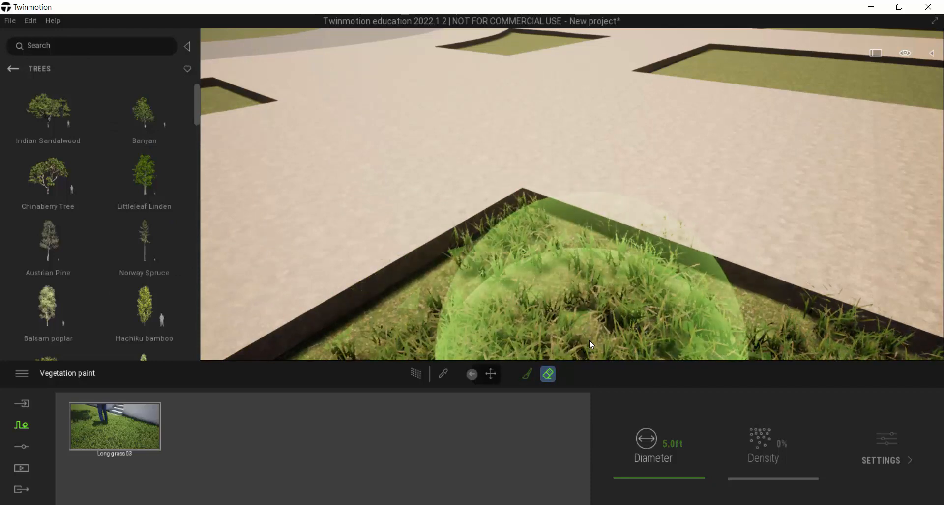
Repaint Long grass 03 over the thinned area at the corner of the large lawn bed.
click(527, 374)
mouse_move(529, 302)
mouse_down()
mouse_move(535, 325)
mouse_move(489, 355)
mouse_move(524, 348)
mouse_up()
key(d)
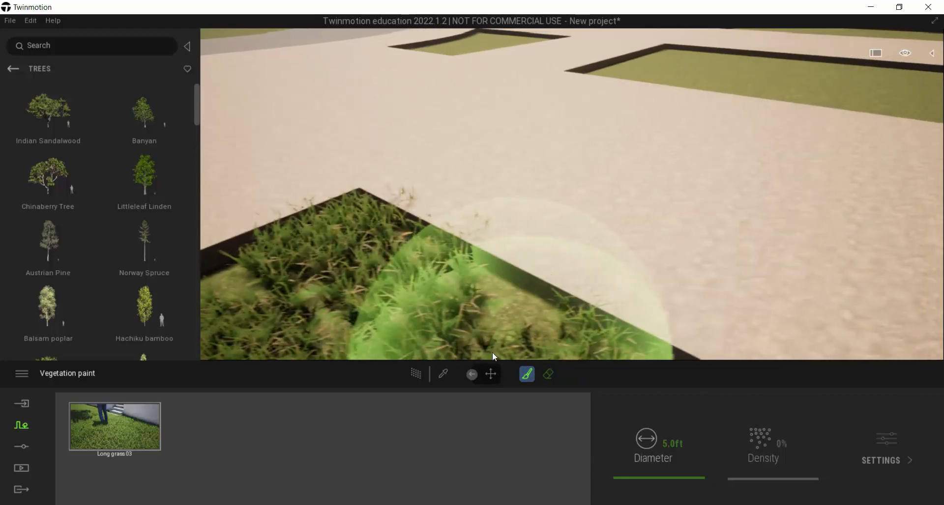
key(d)
key(a)
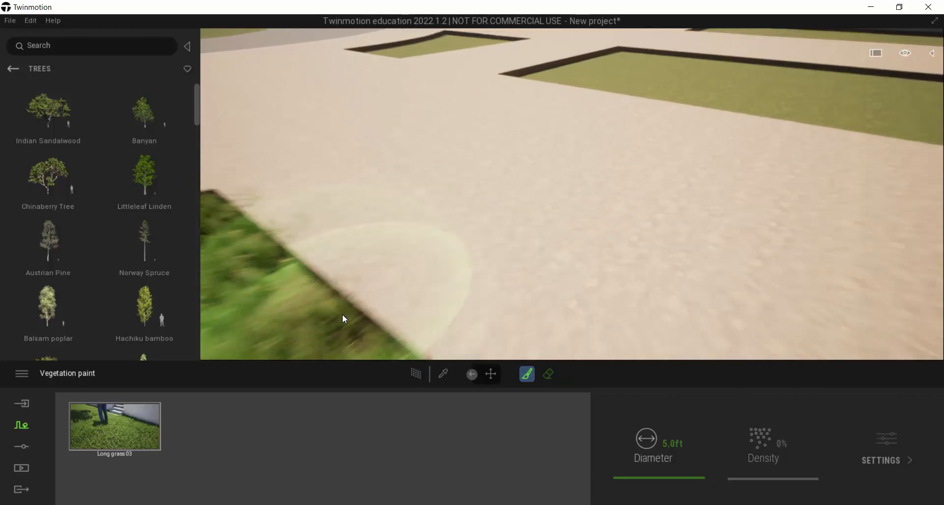
key(s)
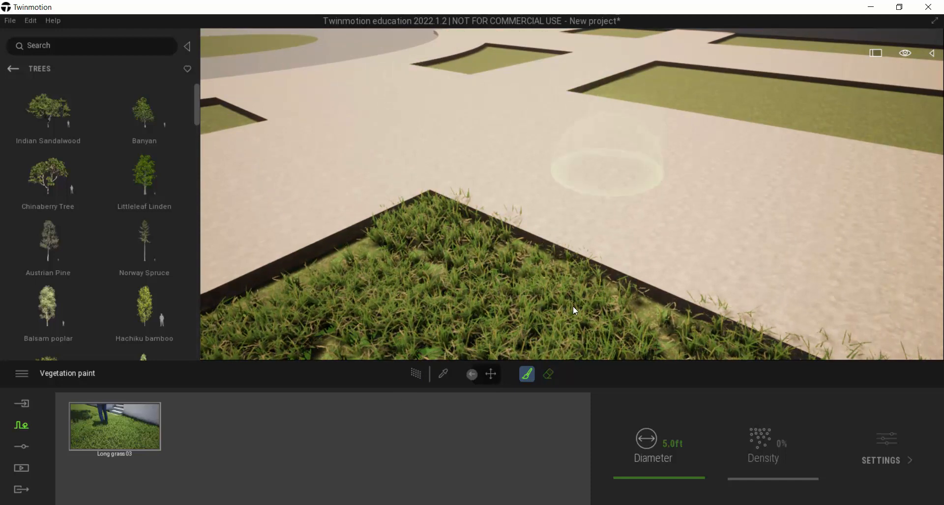
Clear the Long grass 03 from the tip of the large lawn bed's corner with the vegetation eraser.
click(548, 374)
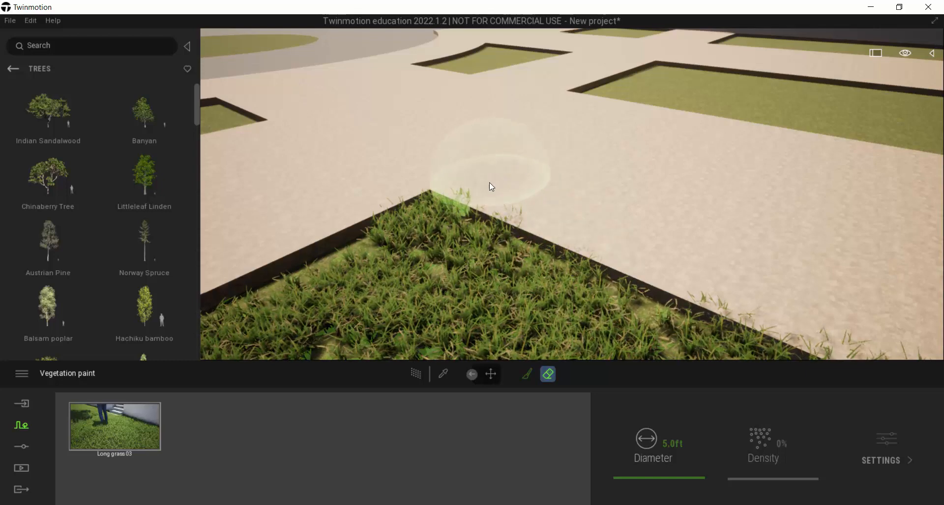
click(509, 205)
mouse_move(478, 193)
mouse_down()
mouse_move(434, 181)
mouse_move(382, 196)
mouse_move(323, 193)
mouse_up()
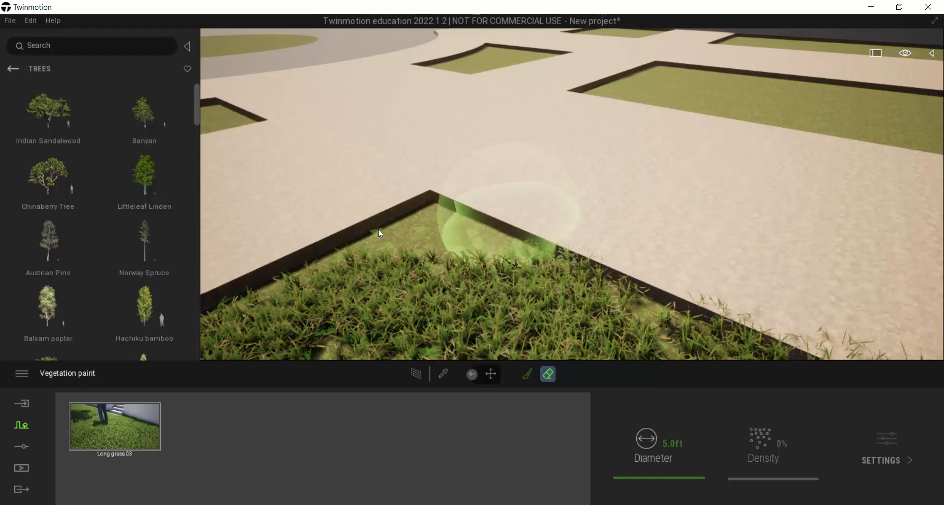
click(424, 278)
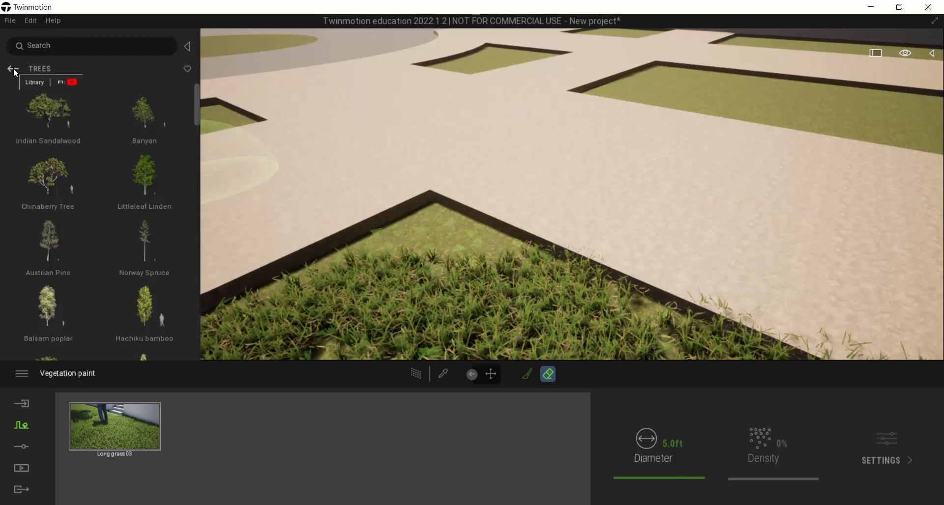
Place a Long grass 02 model from the Grass and flowers library in the cleared corner of the large lawn bed.
click(13, 67)
click(142, 194)
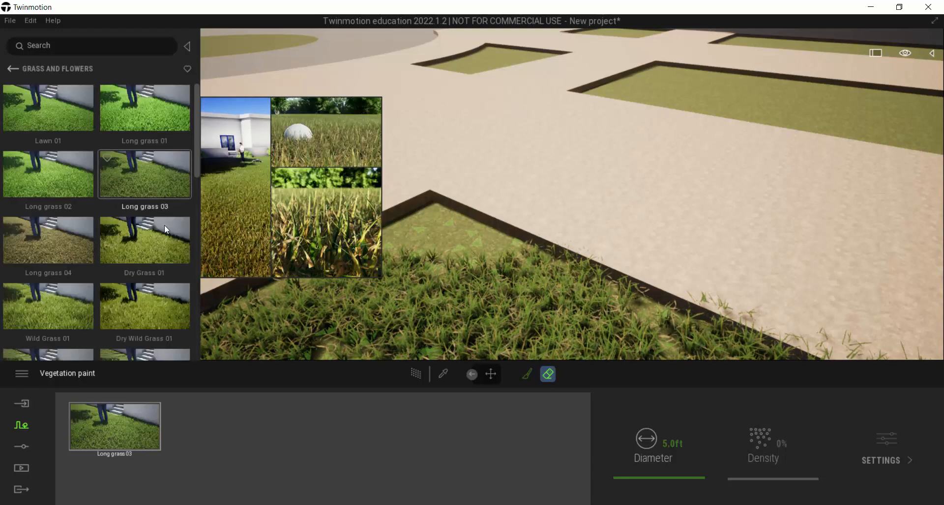
mouse_move(75, 235)
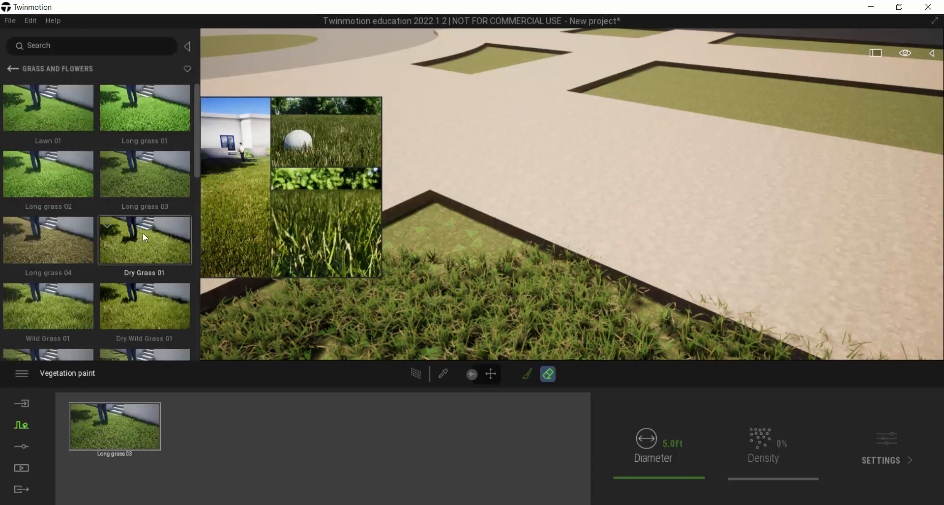
mouse_move(146, 190)
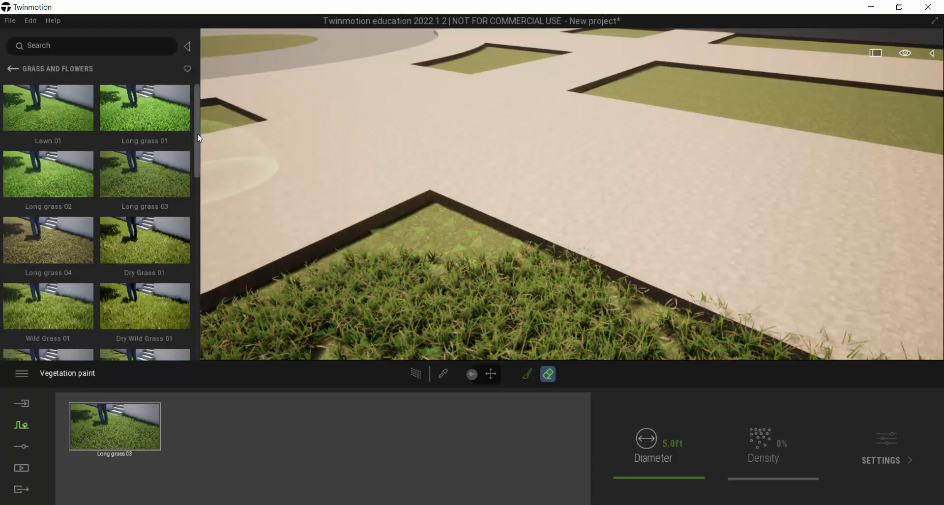
click(47, 175)
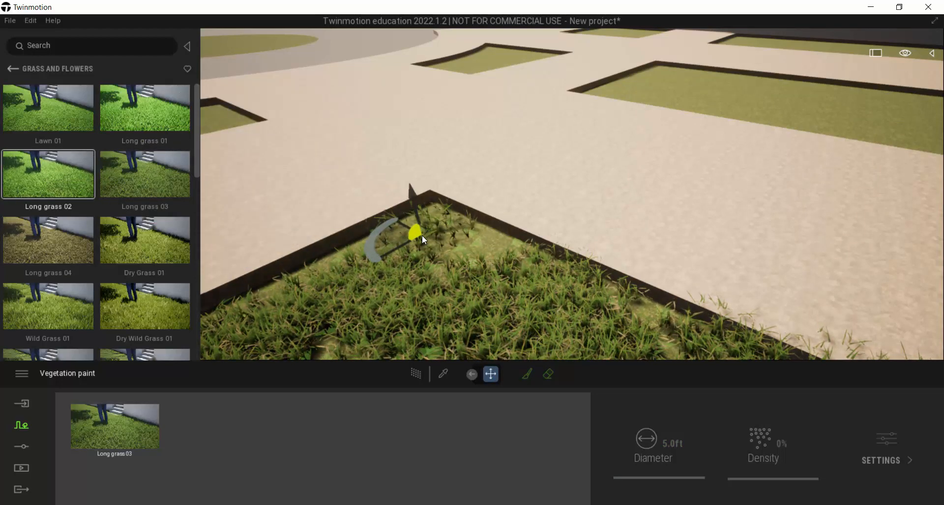
Add another Long grass 02 model from the Grass and flowers library just inside the corner of the large lawn bed.
click(422, 235)
scroll(437, 234, up, 3)
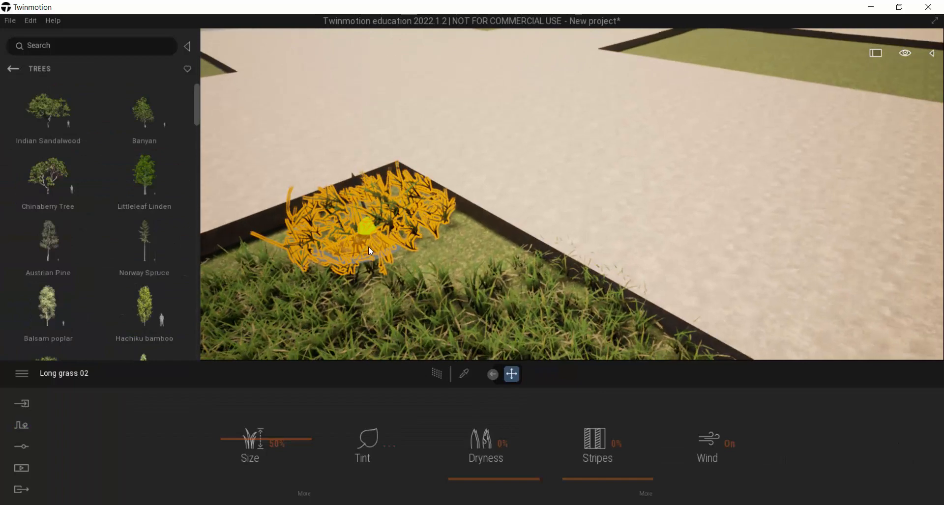
click(13, 68)
click(154, 197)
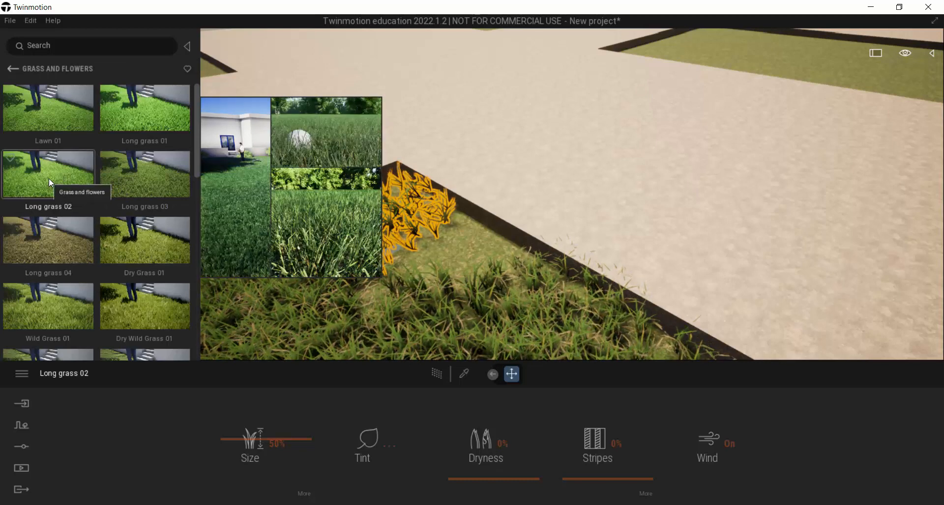
drag(71, 177, 430, 285)
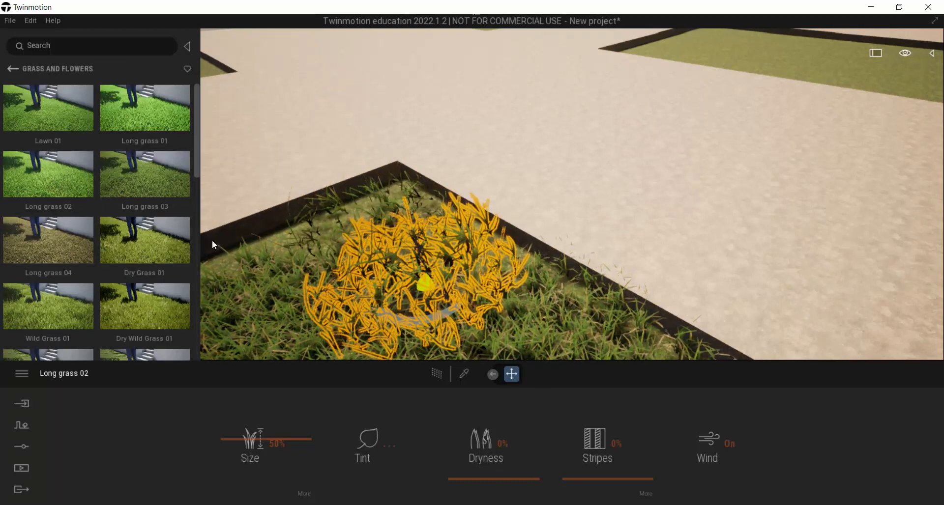
Place one more Long grass 02 model near the tip of the large lawn bed's corner and nudge it towards the border.
mouse_move(64, 183)
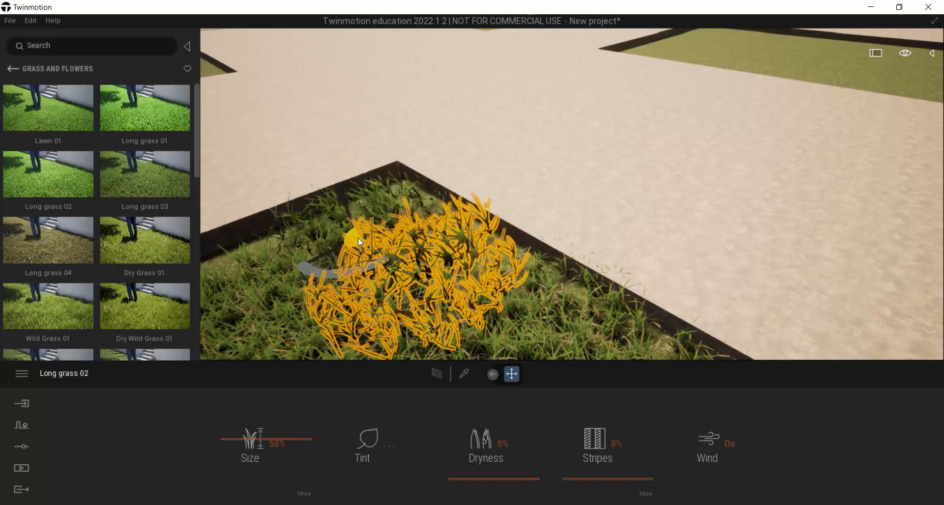
drag(357, 266, 270, 278)
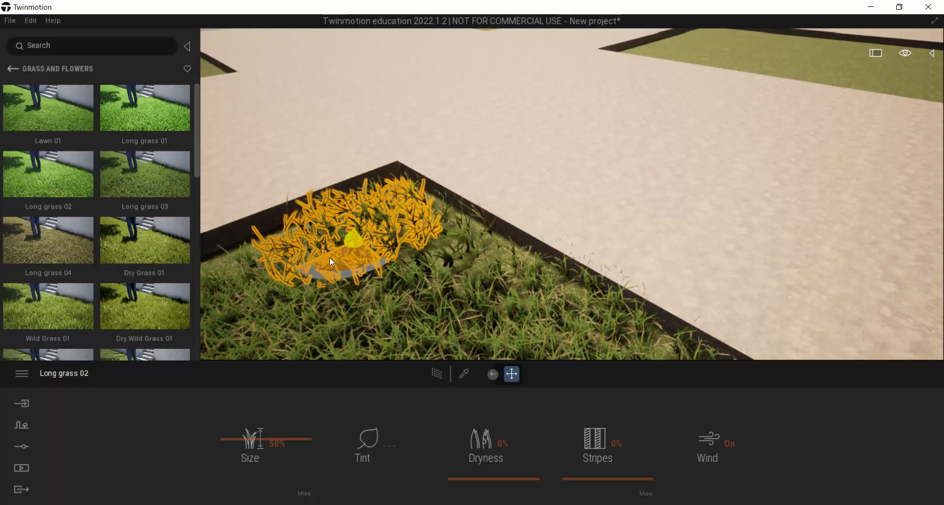
drag(333, 260, 340, 252)
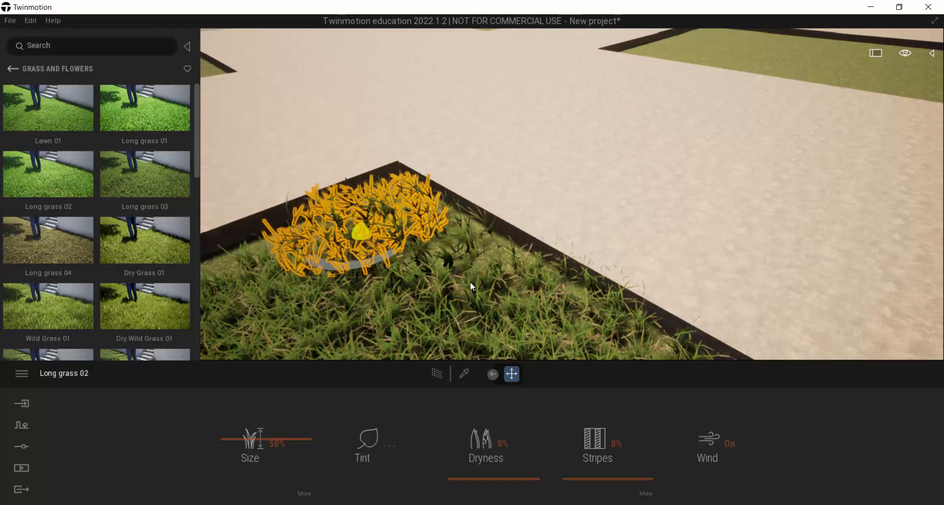
Fill the thin patch behind the corner clumps of the large lawn bed with an additional Long grass 02 model.
scroll(464, 233, up, 5)
right_drag(457, 182, 453, 177)
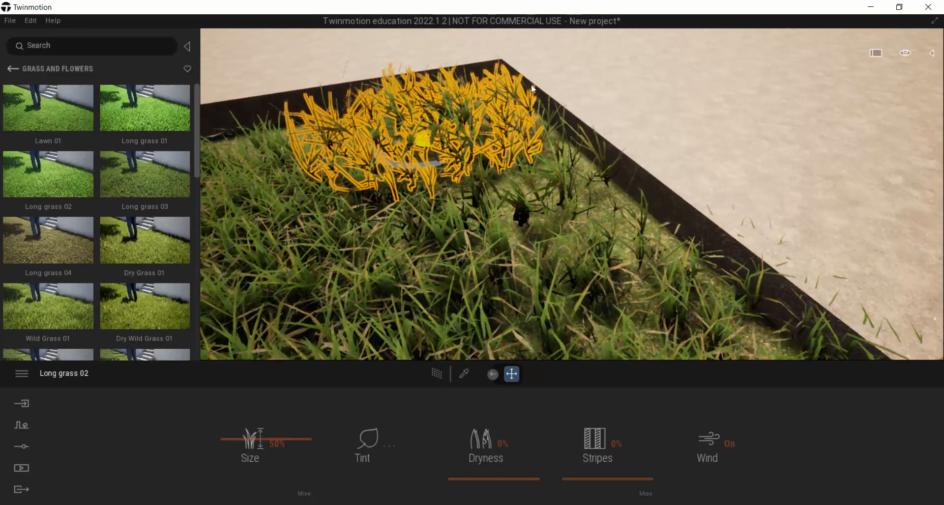
drag(58, 178, 482, 250)
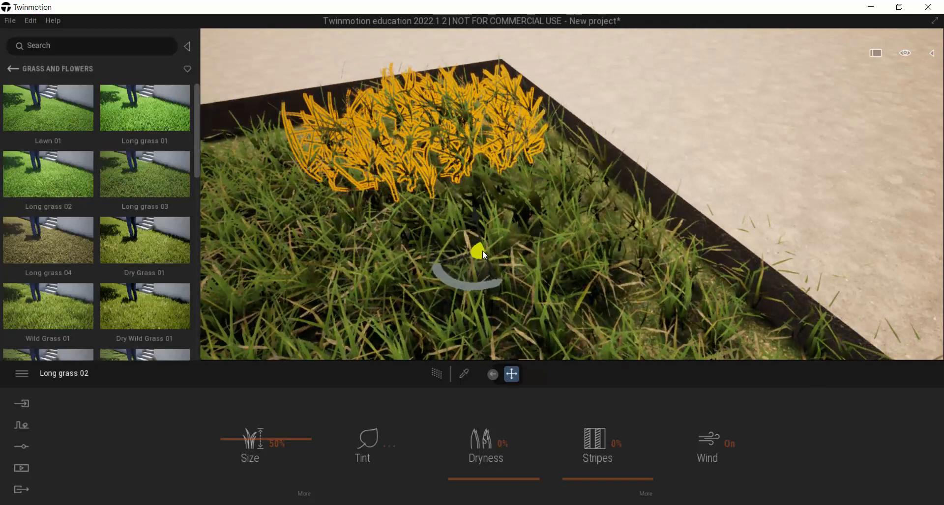
key(a)
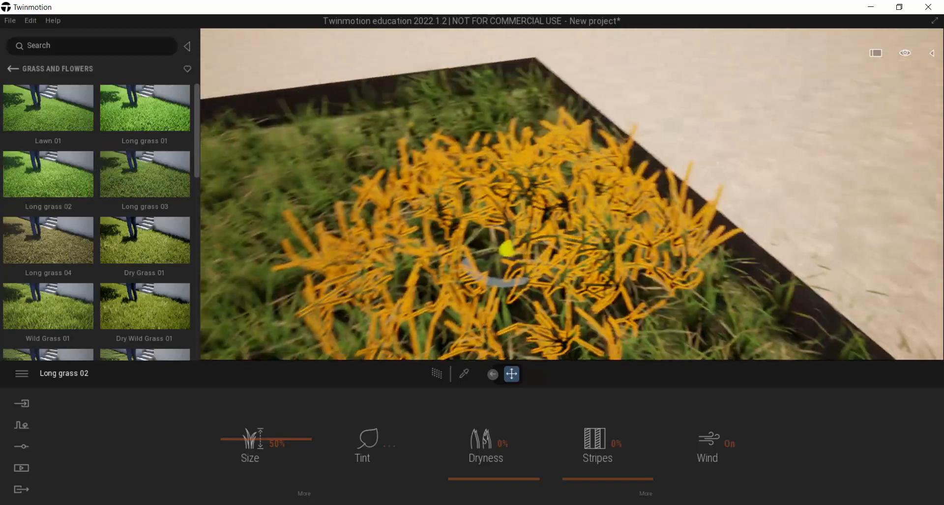
Place a Long grass 02 model along the sparse side edge next to the large lawn bed's corner and clear the selection.
right_drag(571, 157, 630, 126)
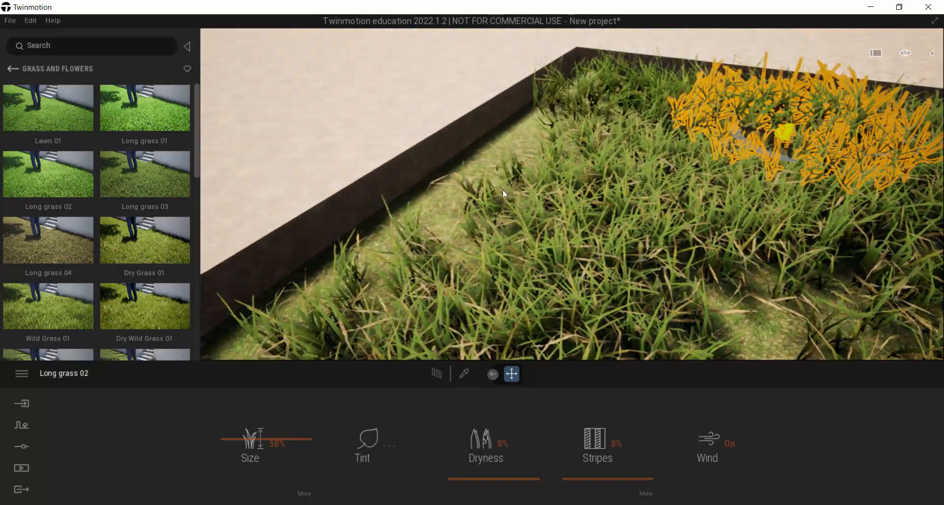
drag(28, 198, 560, 182)
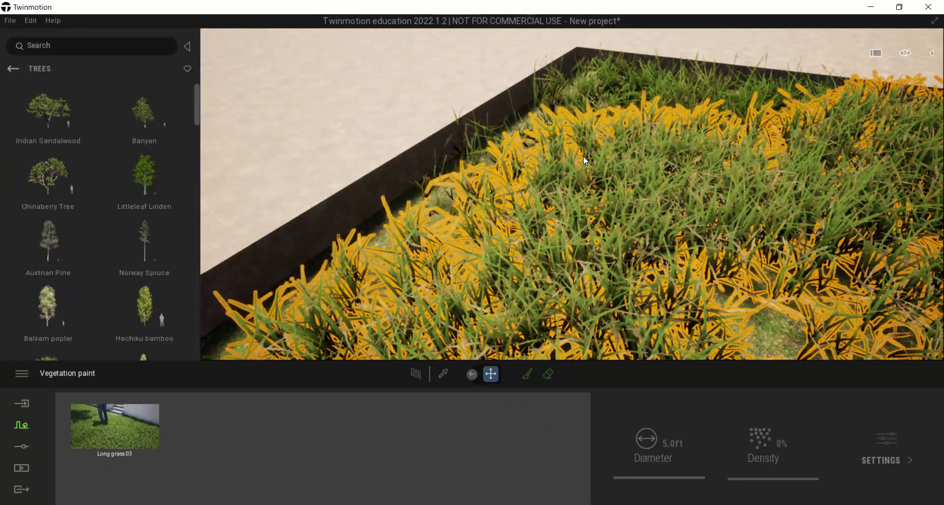
key(Escape)
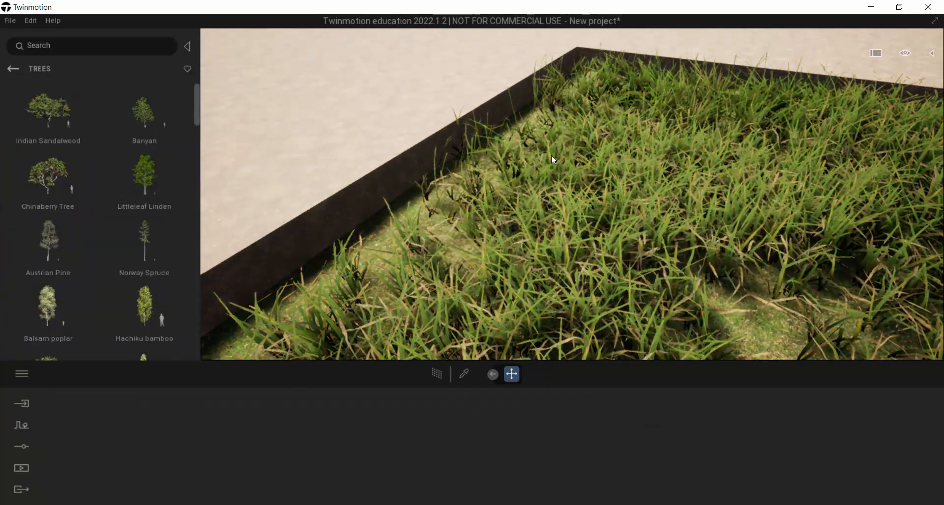
Examine the planted large lawn bed and its edges from above and from eye level along the plaza walkway.
right_drag(550, 155, 590, 177)
scroll(556, 151, down, 5)
middle_drag(556, 151, 647, 138)
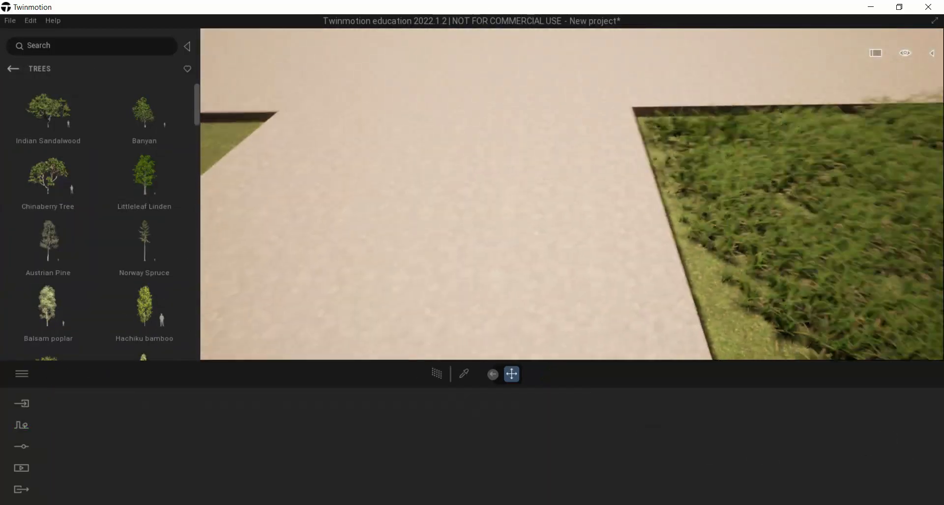
right_drag(647, 138, 639, 100)
scroll(639, 101, up, 5)
right_drag(647, 137, 684, 100)
middle_drag(647, 137, 629, 165)
right_drag(641, 143, 699, 160)
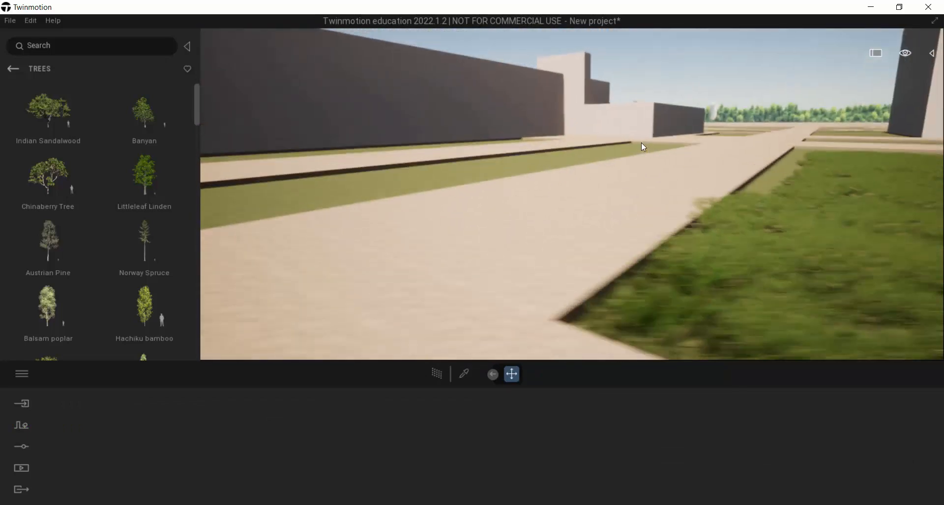
middle_drag(641, 142, 670, 144)
right_drag(641, 142, 664, 140)
middle_drag(642, 142, 689, 143)
right_drag(694, 192, 713, 188)
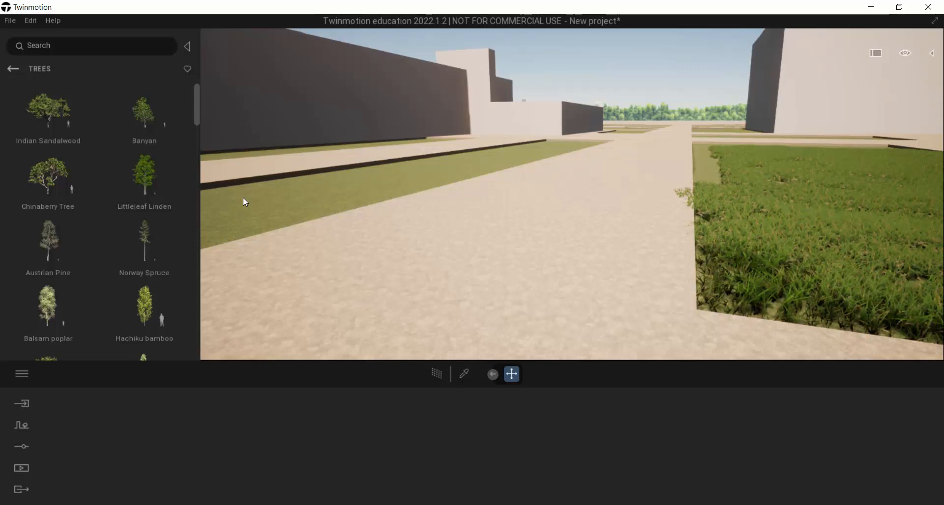
right_drag(666, 159, 637, 208)
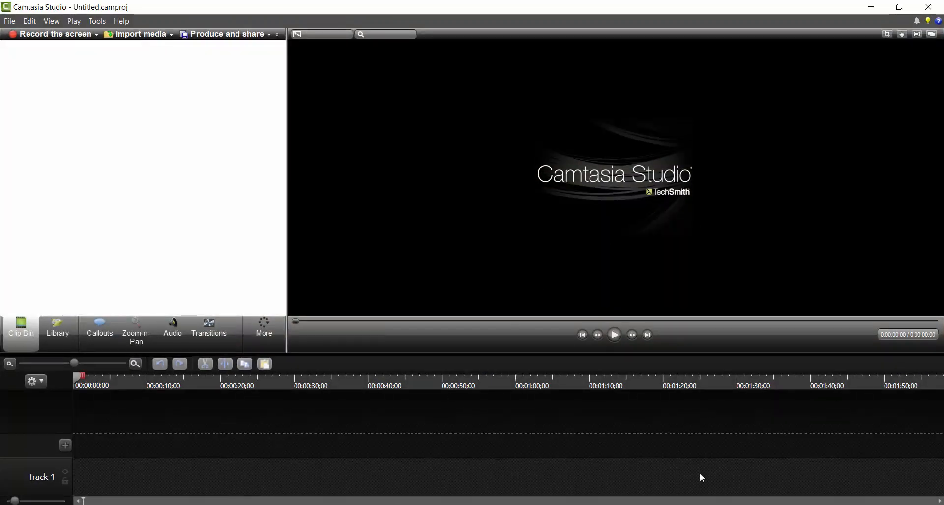
click(669, 504)
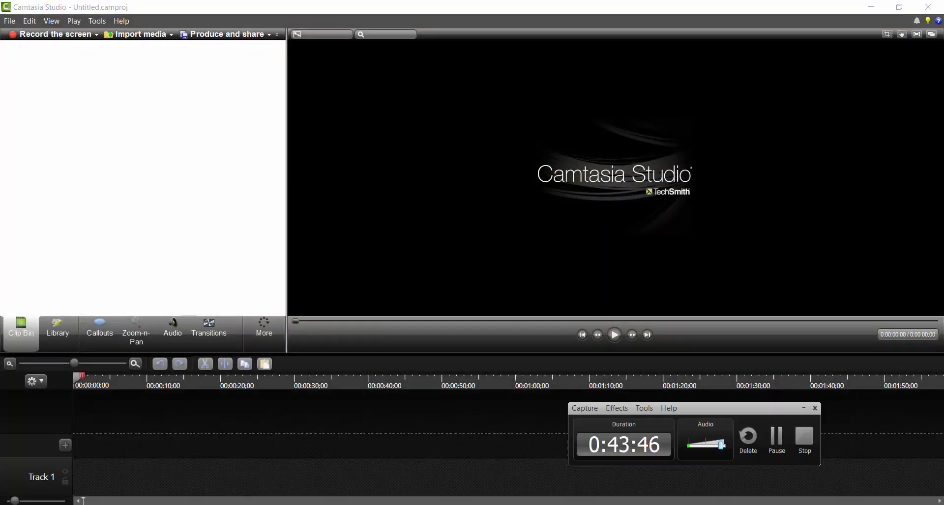